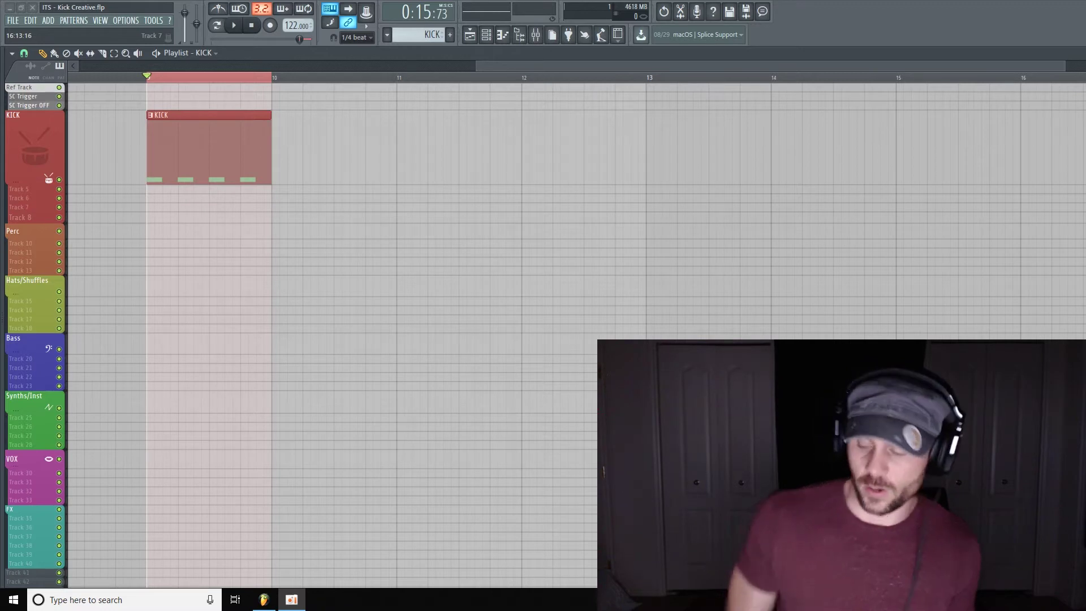
- Play the KICK loop once, stop it, and make the KICK playlist track slightly taller
left_click(233, 25)
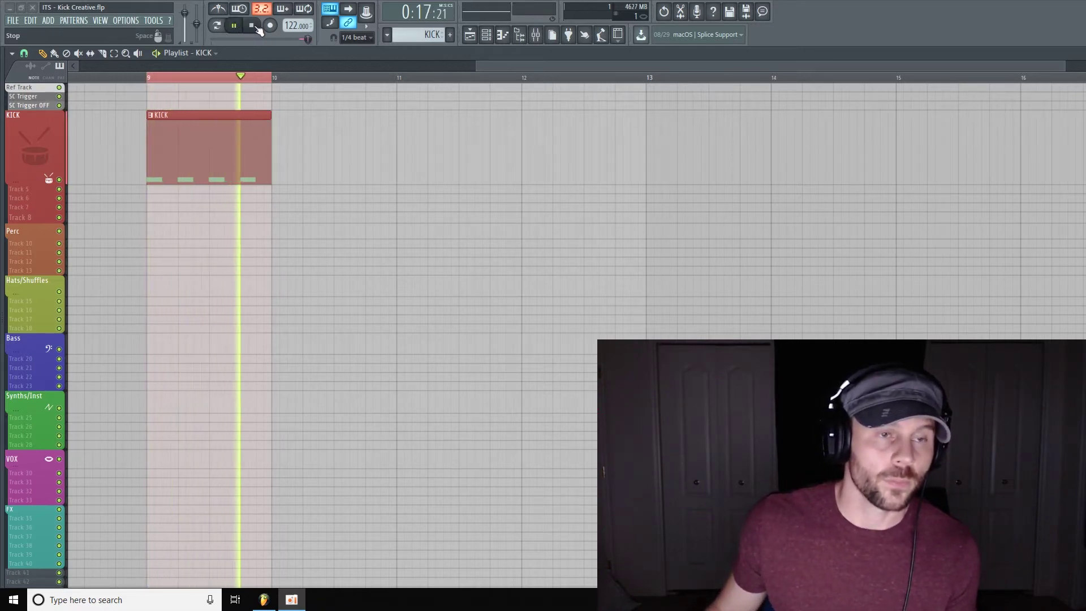
left_click(253, 26)
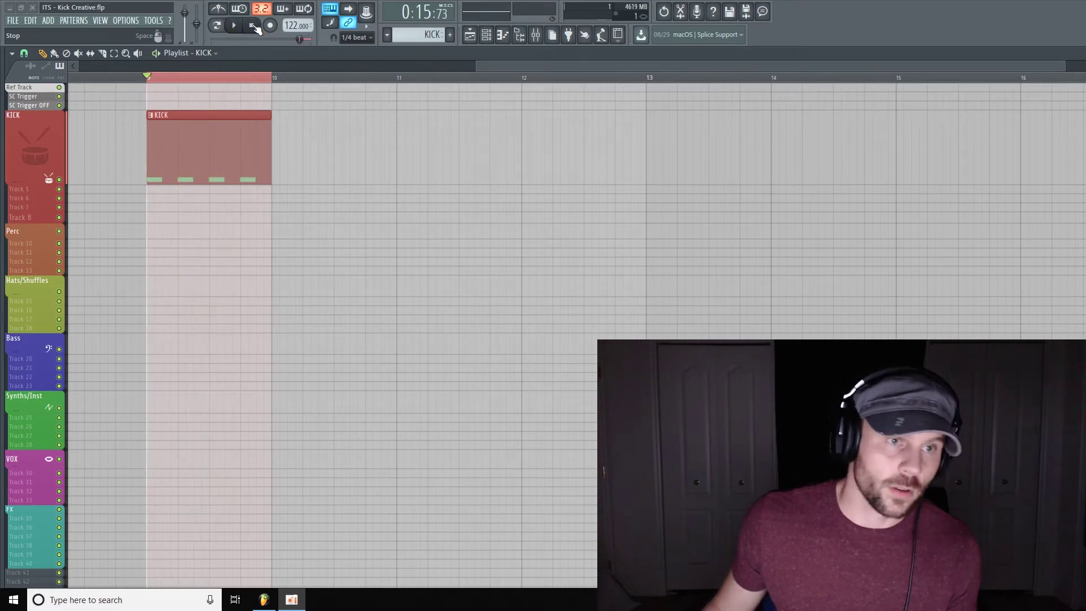
left_click_drag(35, 181, 35, 186)
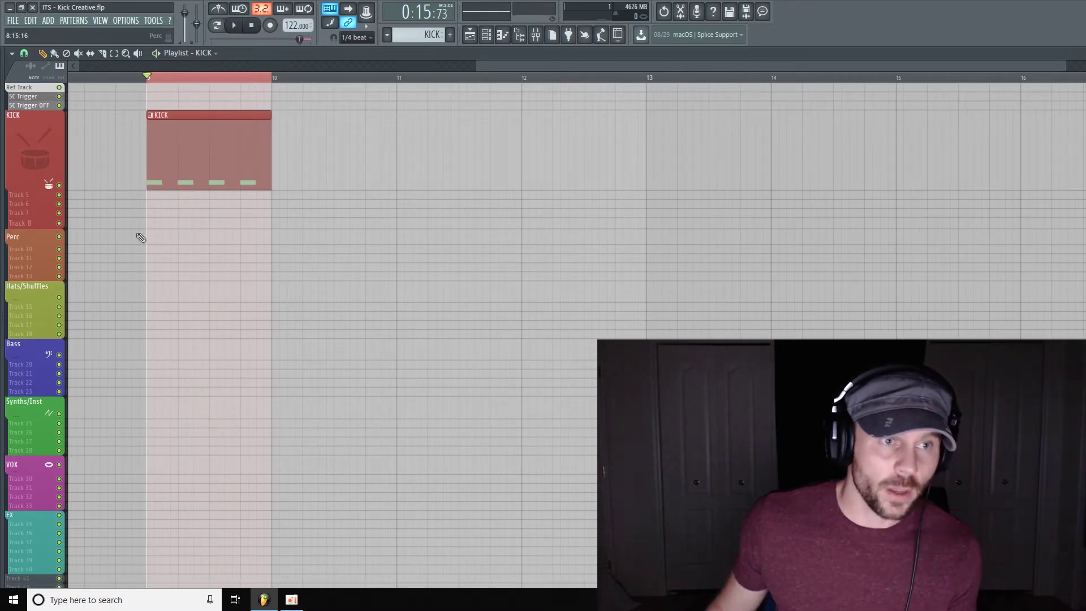
- Clone the KICK channel in the channel rack
left_click(490, 40)
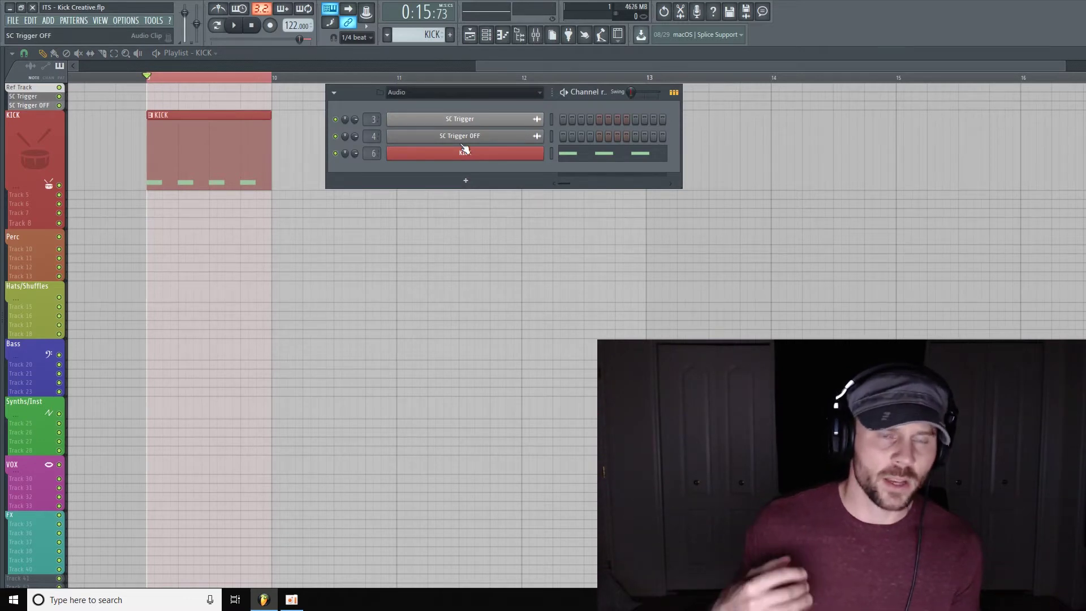
right_click(542, 150)
left_click(588, 250)
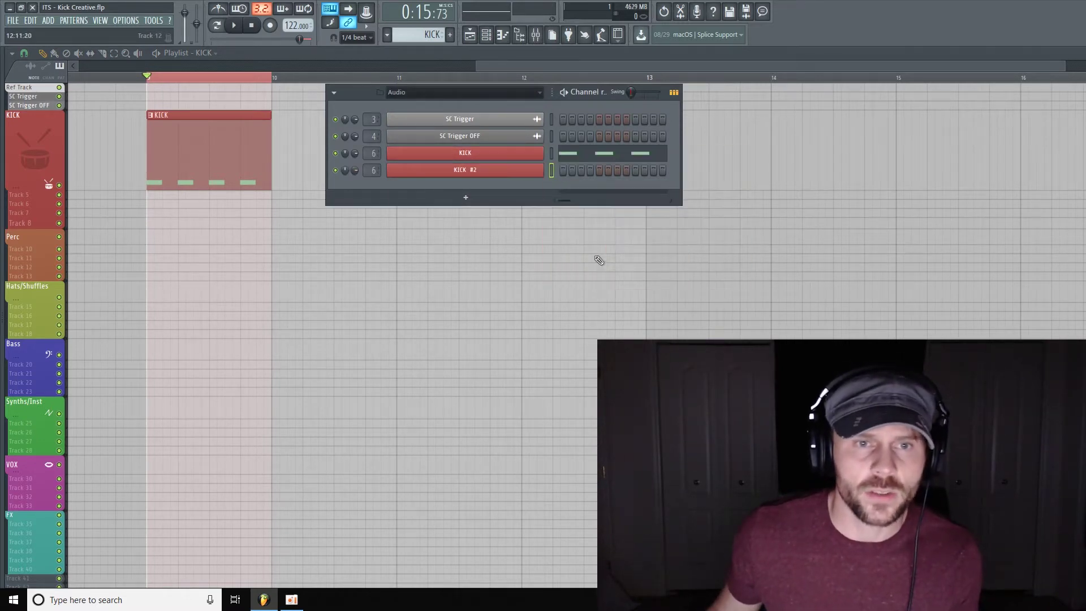
- Add a one-step C5 note just before the third kick hit in the KICK #2 piano roll
right_click(546, 170)
left_click(579, 175)
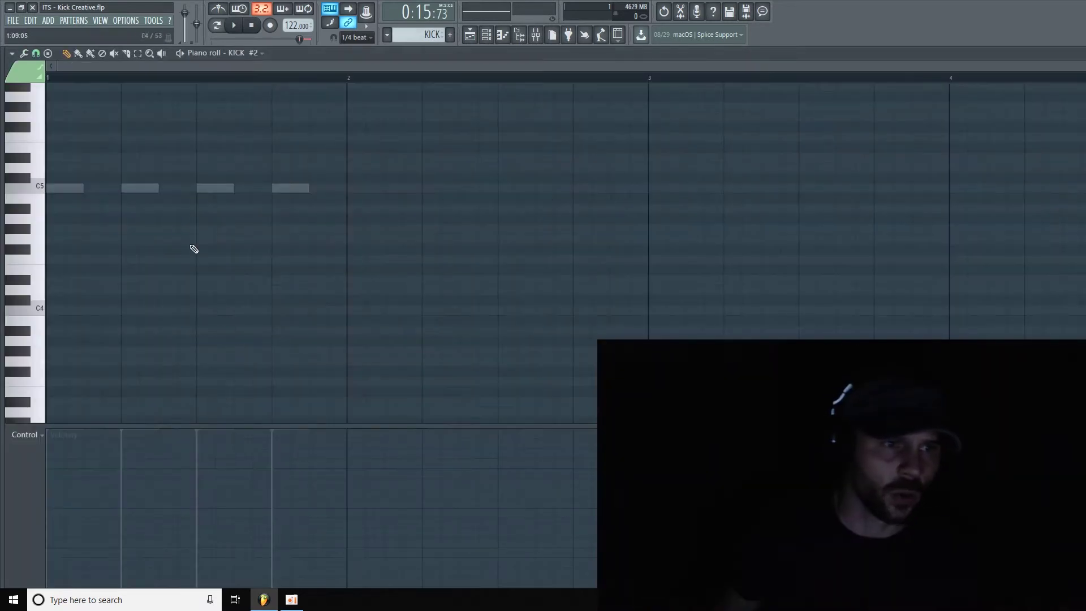
left_click(183, 188)
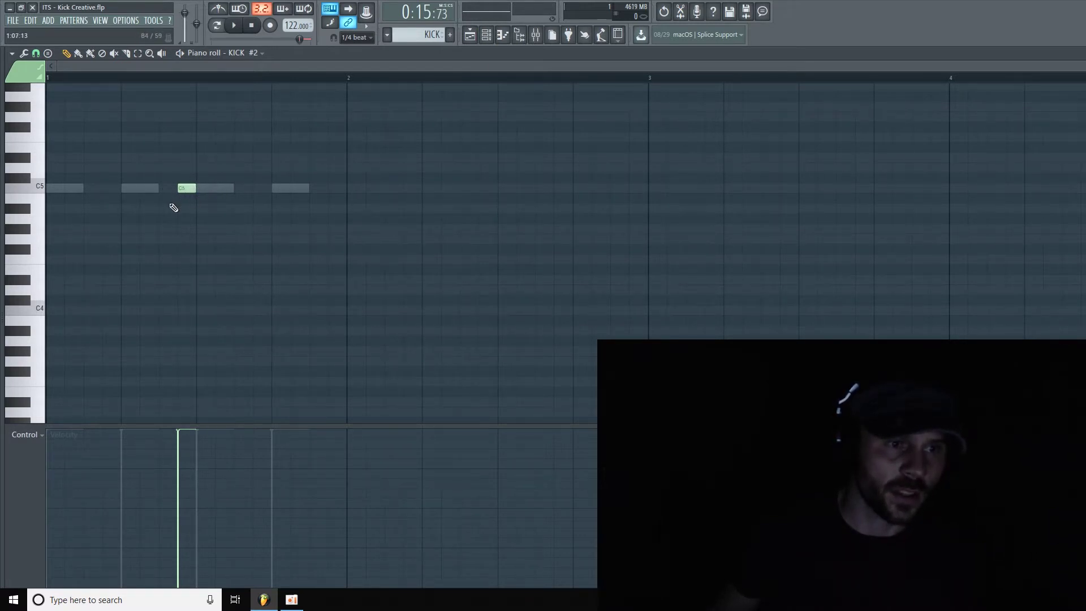
- Enable the KICK #2 volume envelope with attack, decay, sustain and release at minimum and a longer hold
left_click(536, 35)
left_click(490, 34)
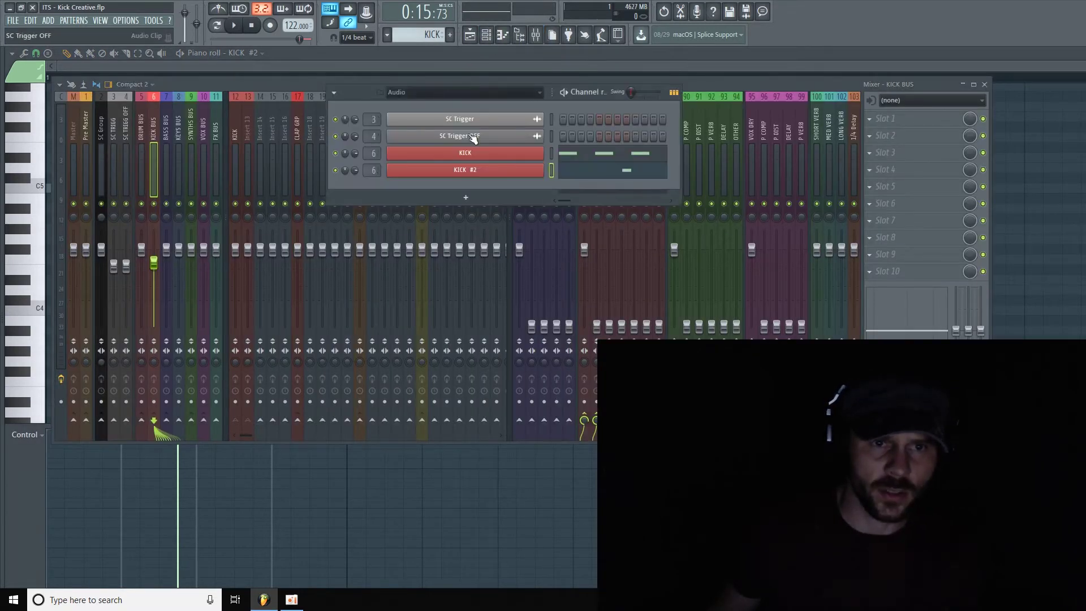
left_click(498, 171)
left_click_drag(193, 126, 240, 114)
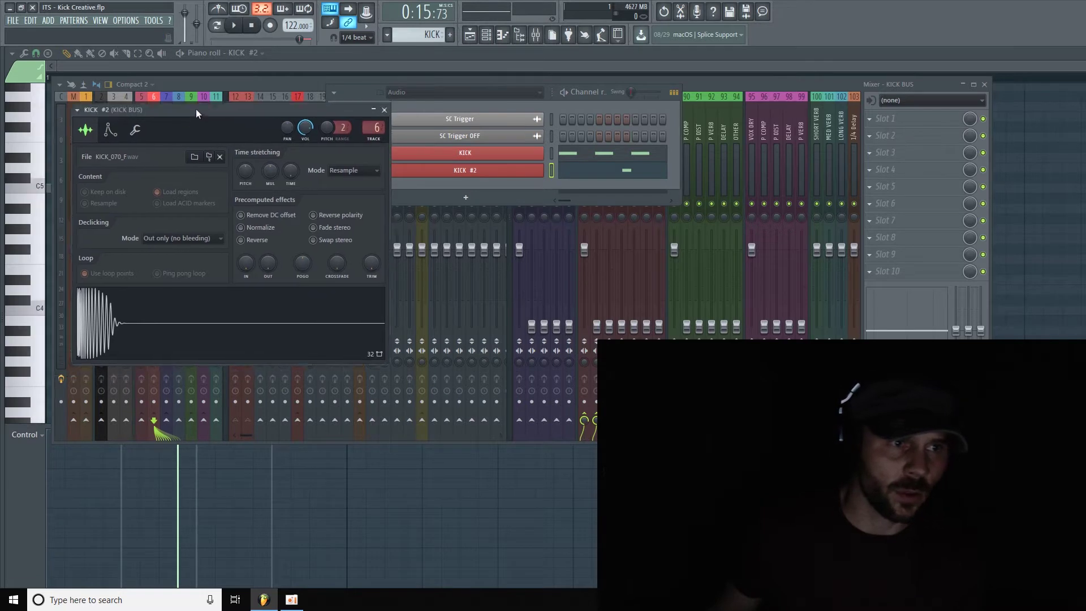
left_click(114, 134)
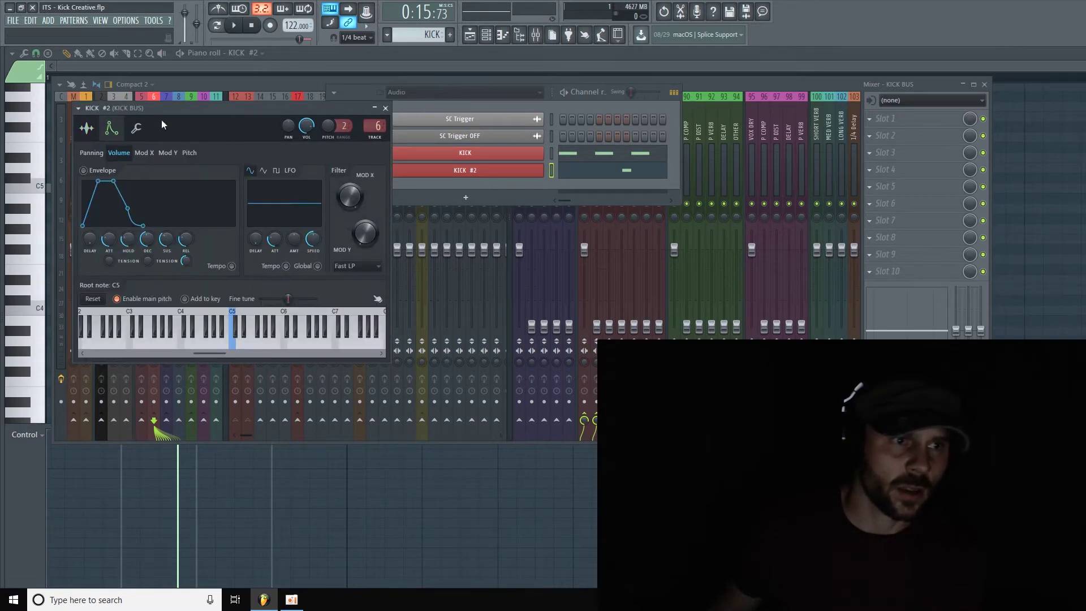
left_click_drag(165, 128, 187, 94)
left_click(105, 137)
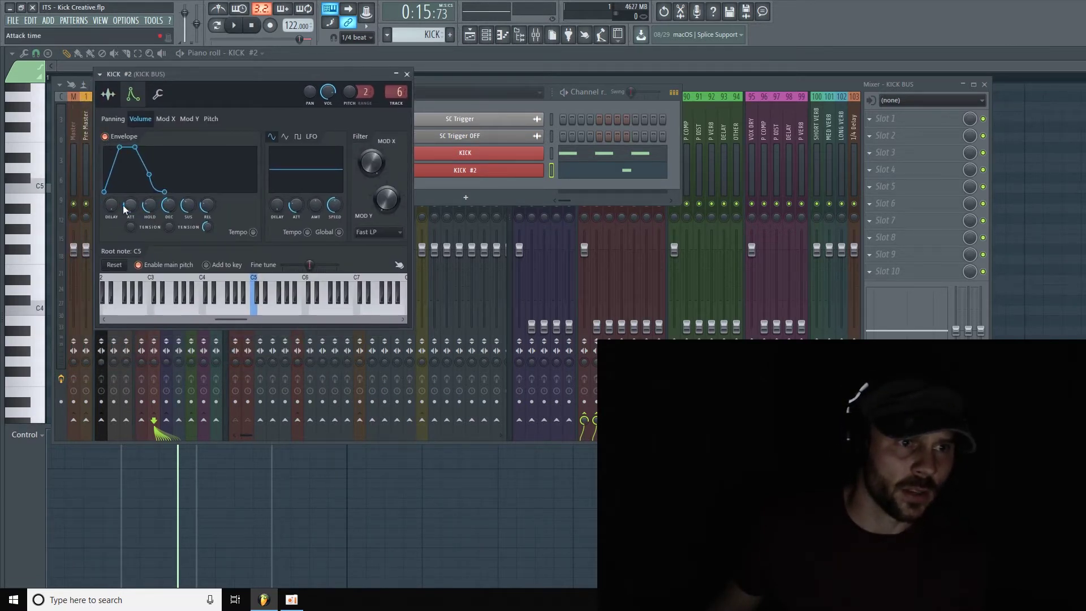
left_click_drag(130, 205, 216, 220)
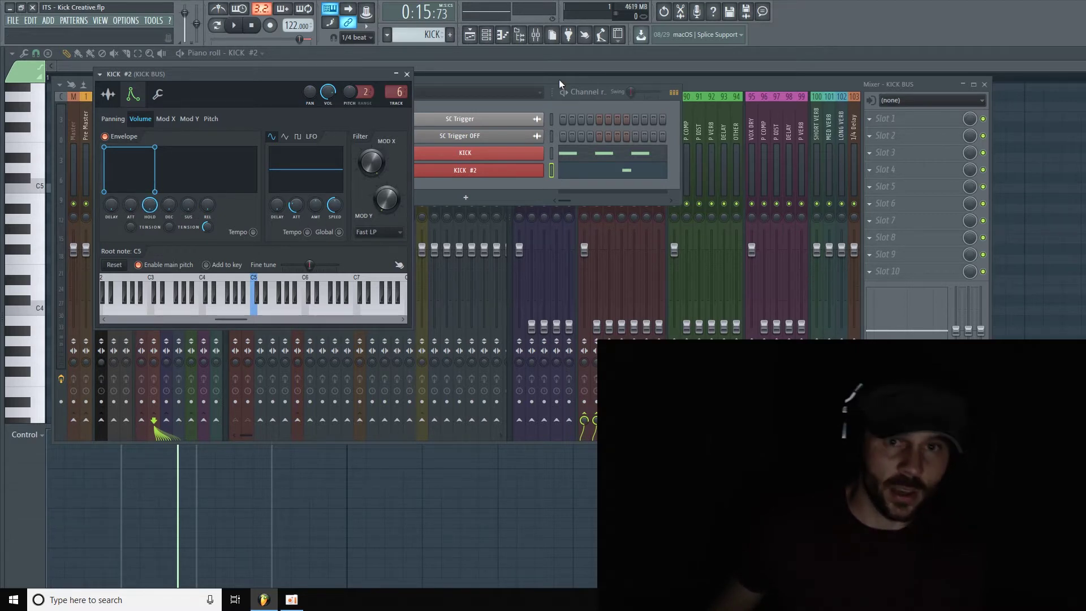
- Try a different length for the C5 note in the KICK #2 piano roll
left_click(534, 52)
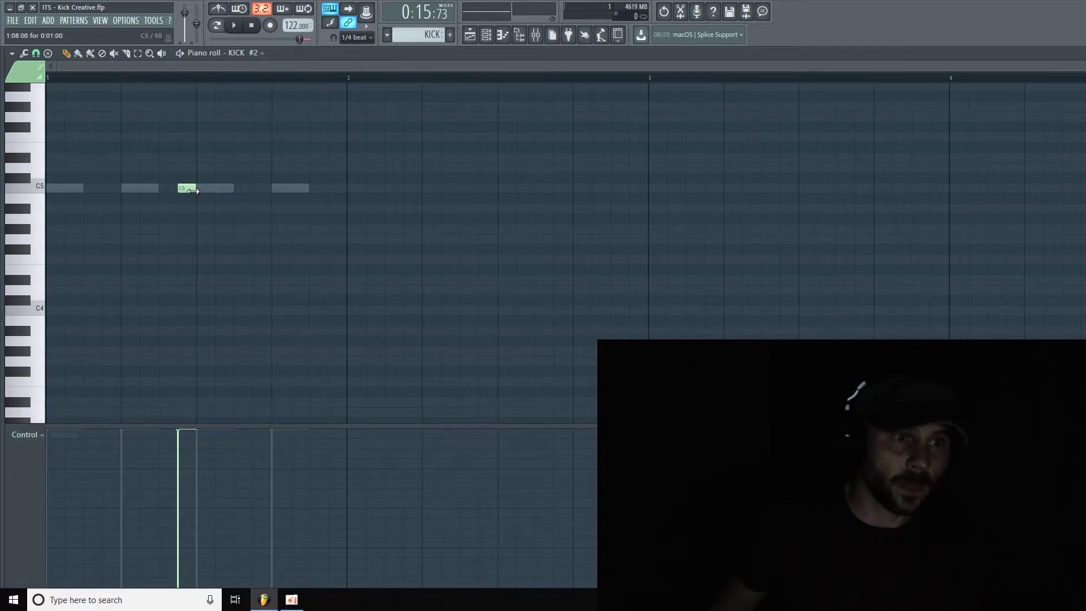
mouse_move(192, 192)
left_mouse_down()
mouse_move(242, 192)
mouse_move(199, 192)
left_mouse_up()
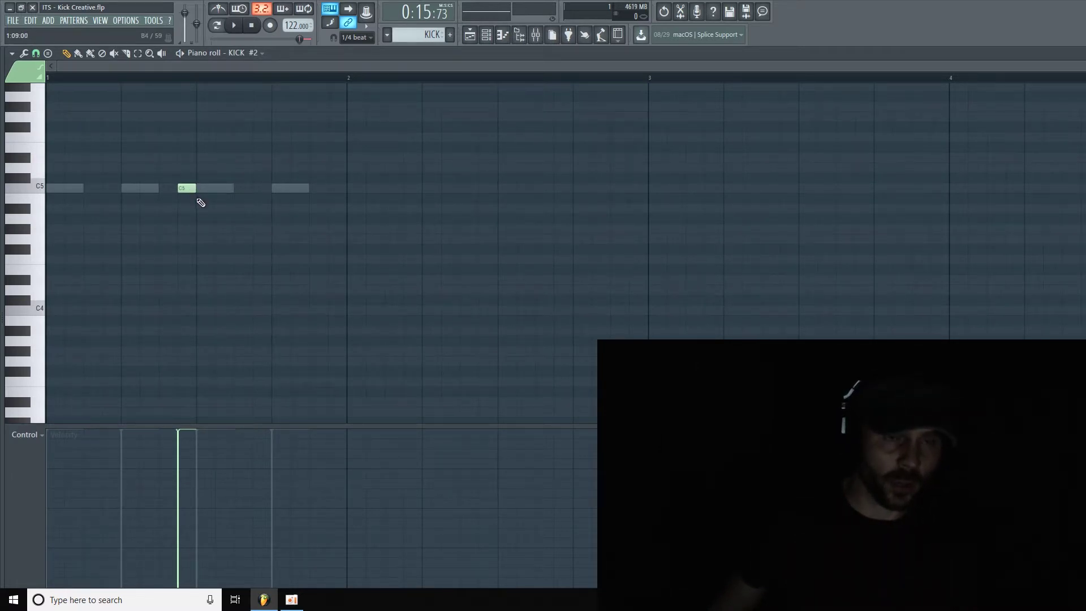
- Mute the original KICK channel and start playback with the mixer open to hear KICK #2 alone
left_click(536, 34)
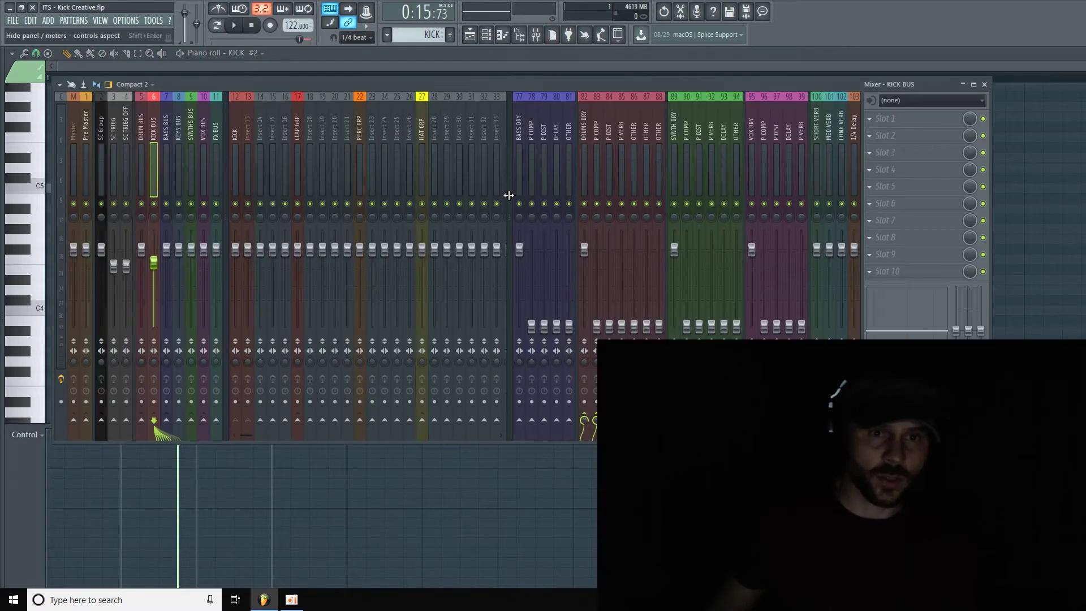
left_click(495, 36)
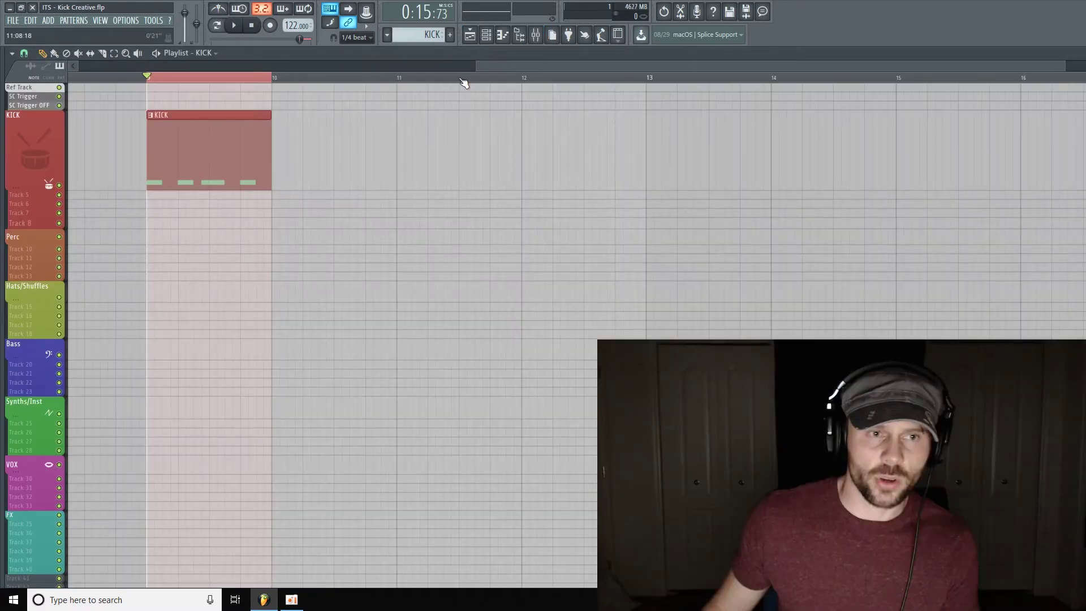
left_click(496, 38)
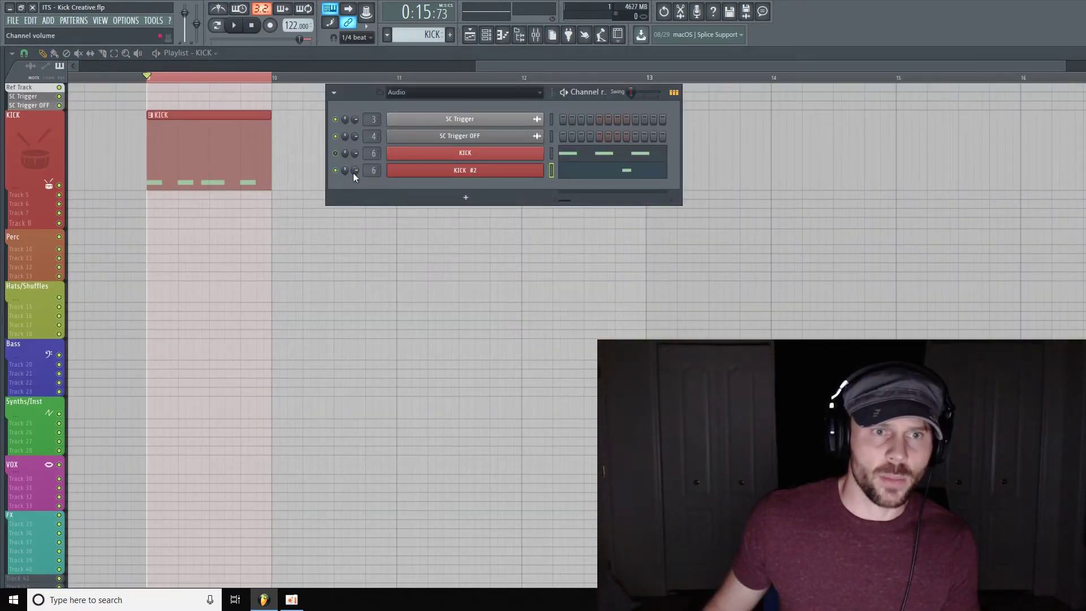
left_click(535, 37)
key("space")
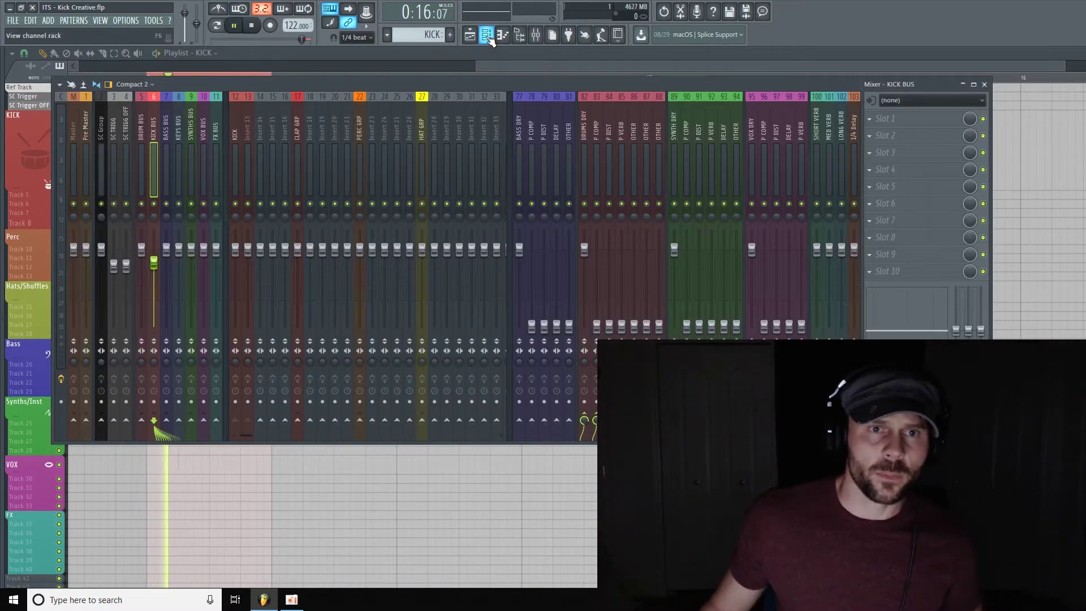
- Audition the KICK #2 note at different lengths in its piano roll, ending at one step, and stop playback
left_click(487, 35)
right_click(562, 173)
key("Escape")
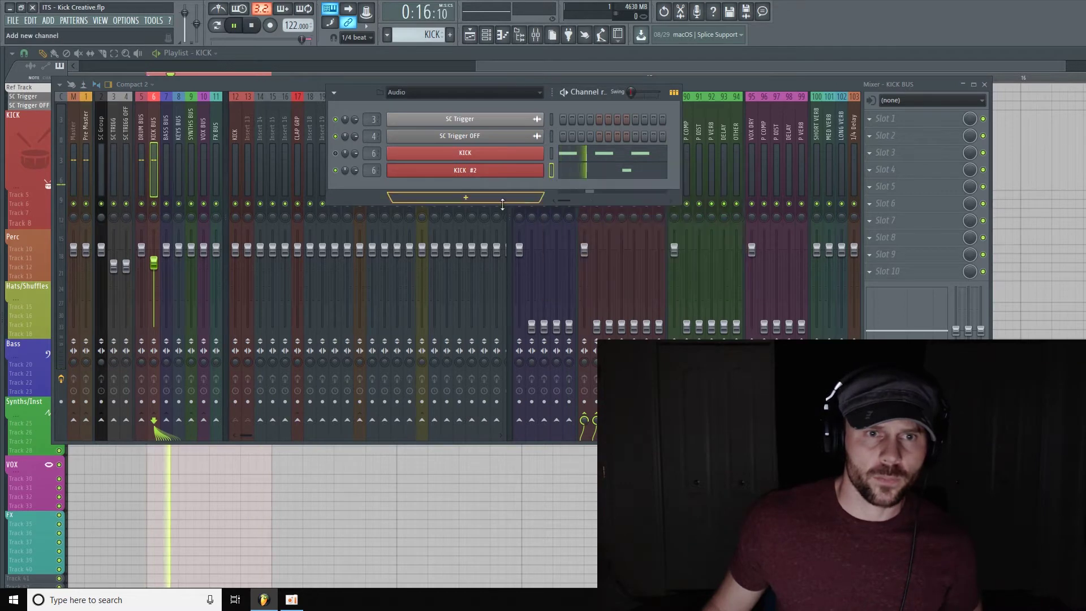
right_click(546, 154)
left_click(562, 159)
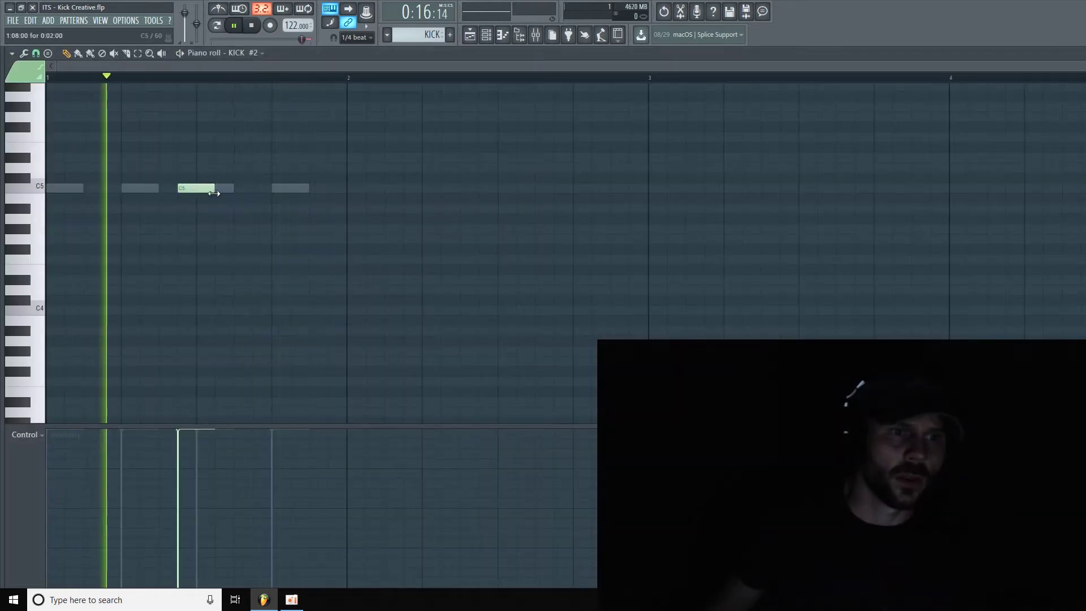
mouse_move(214, 193)
left_mouse_down()
mouse_move(233, 194)
mouse_move(198, 199)
left_mouse_up()
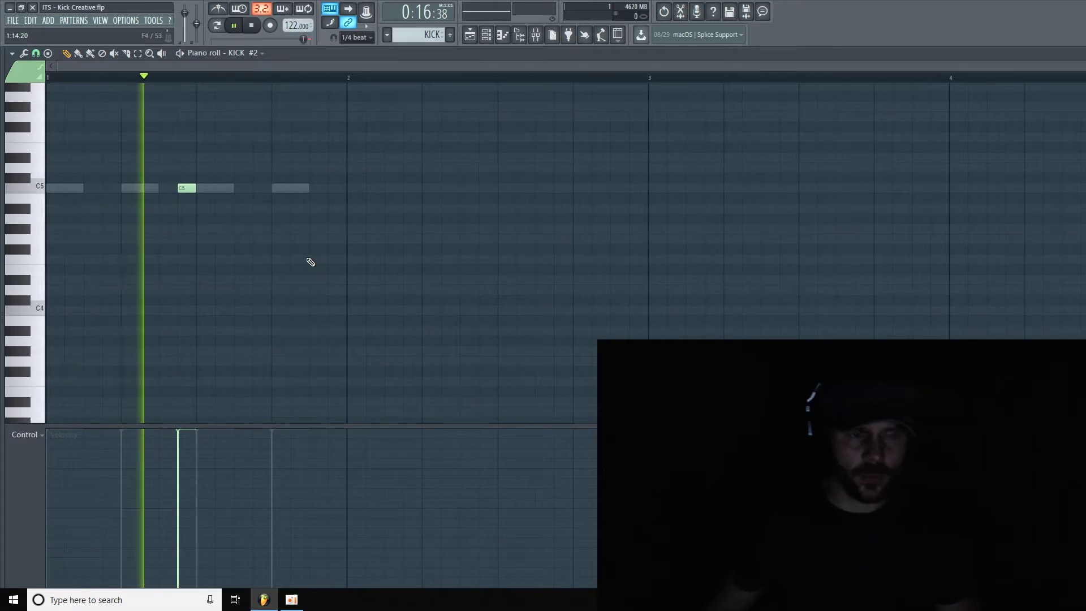
key("space")
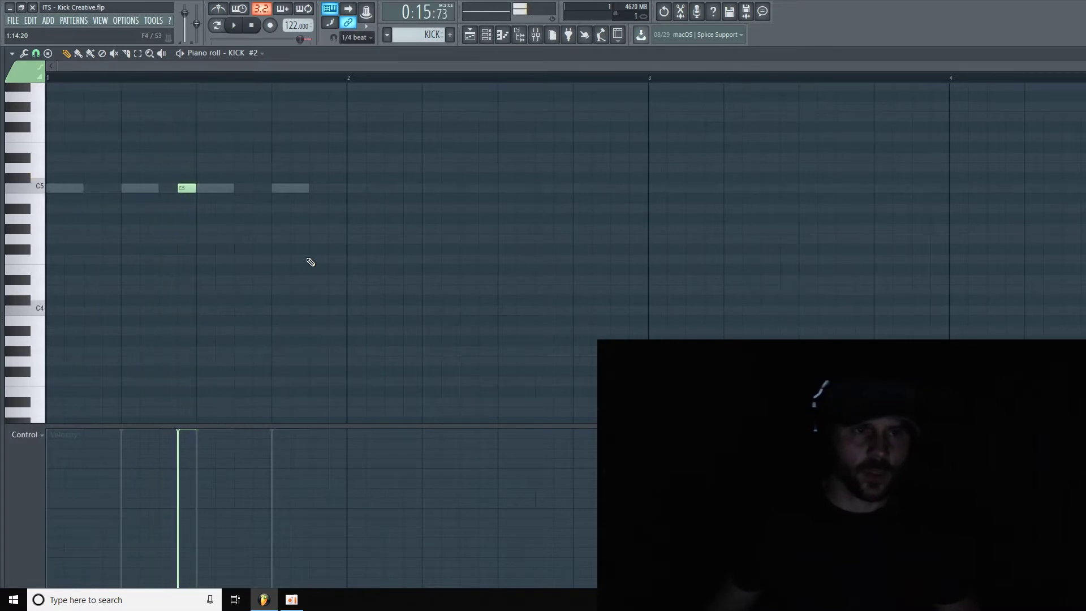
- Unmute the original KICK channel in the channel rack
left_click(489, 38)
left_click(503, 34)
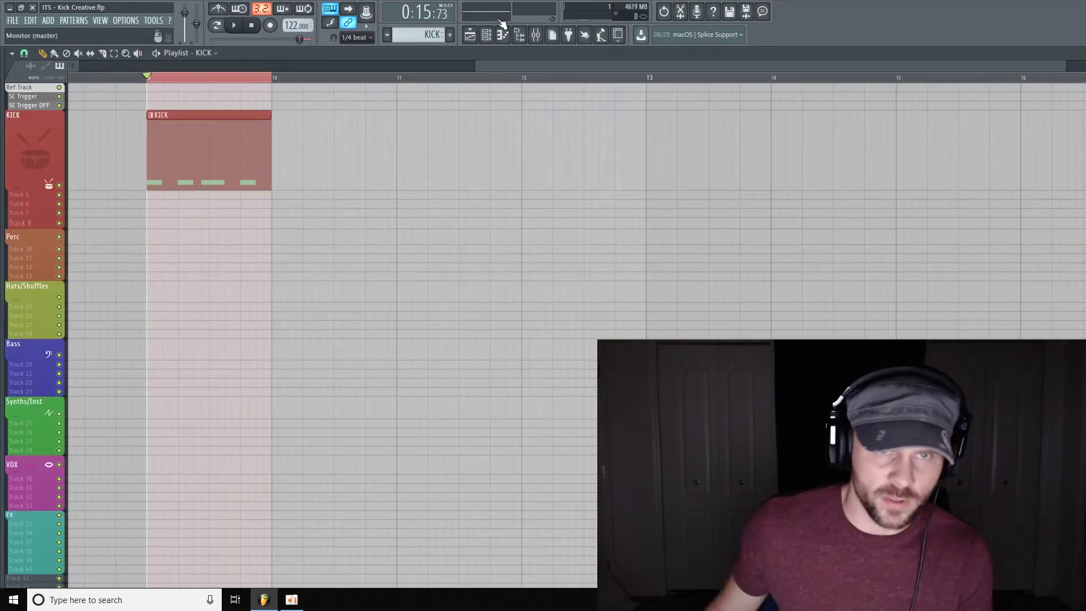
left_click(486, 34)
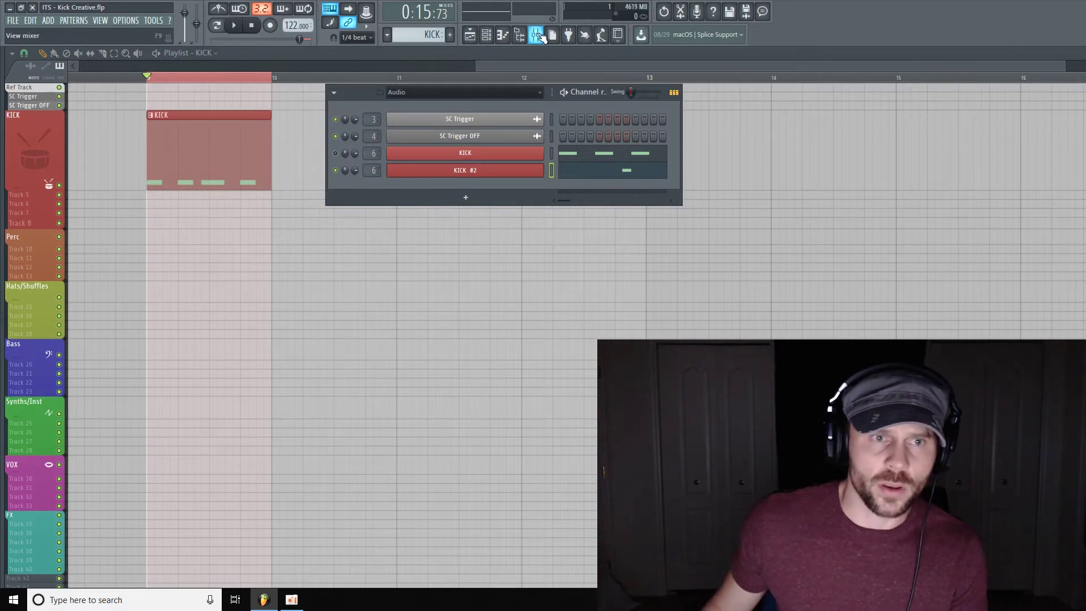
left_click(336, 154)
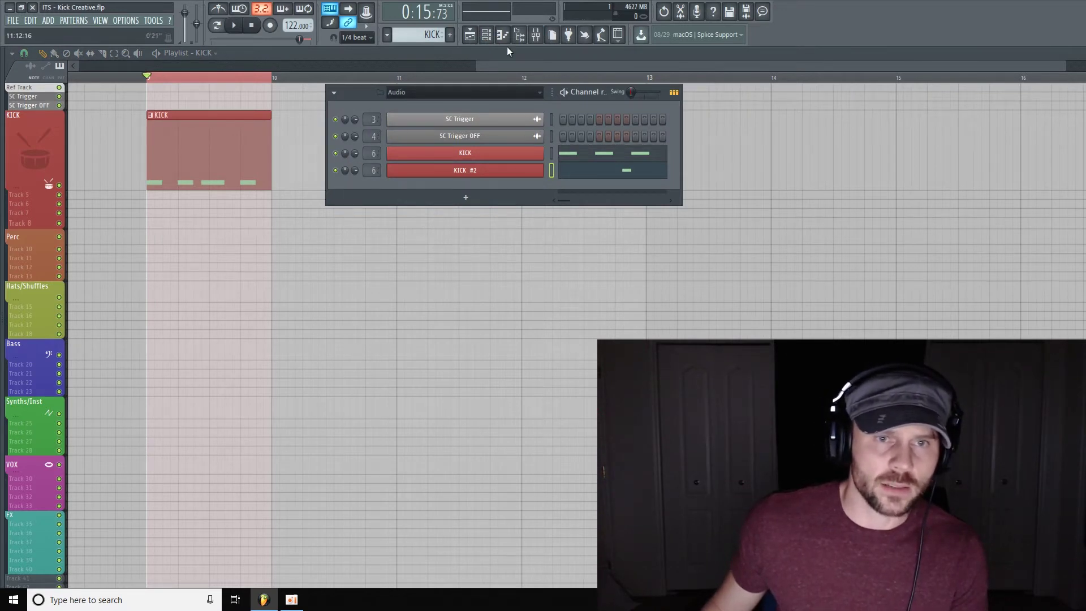
- Rename the KICK #2 channel to "ghost kick"
right_click(486, 168)
left_click(572, 189)
type("g")
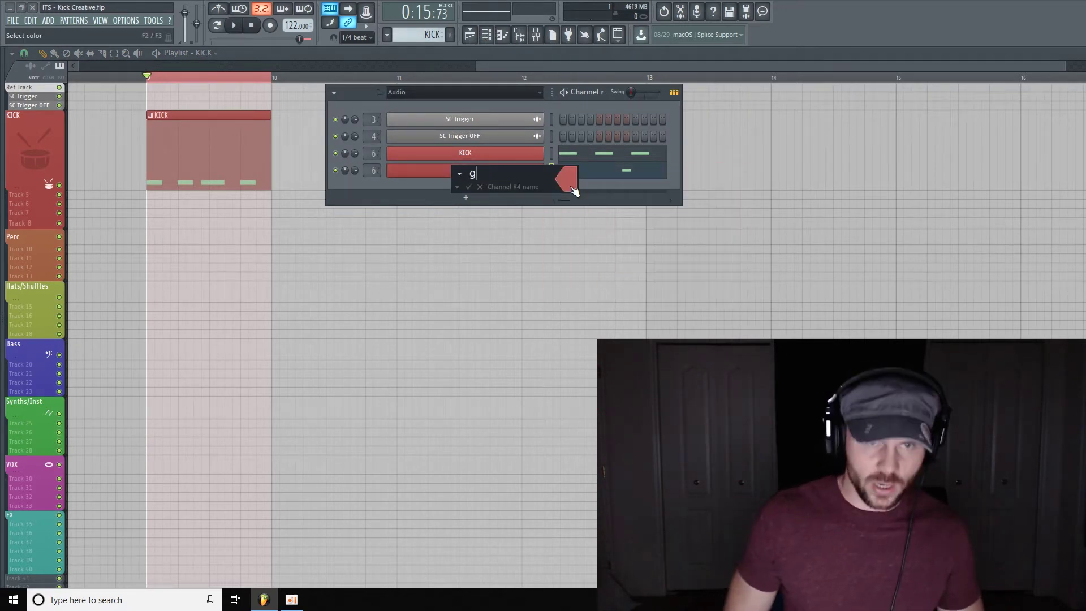
type("ho")
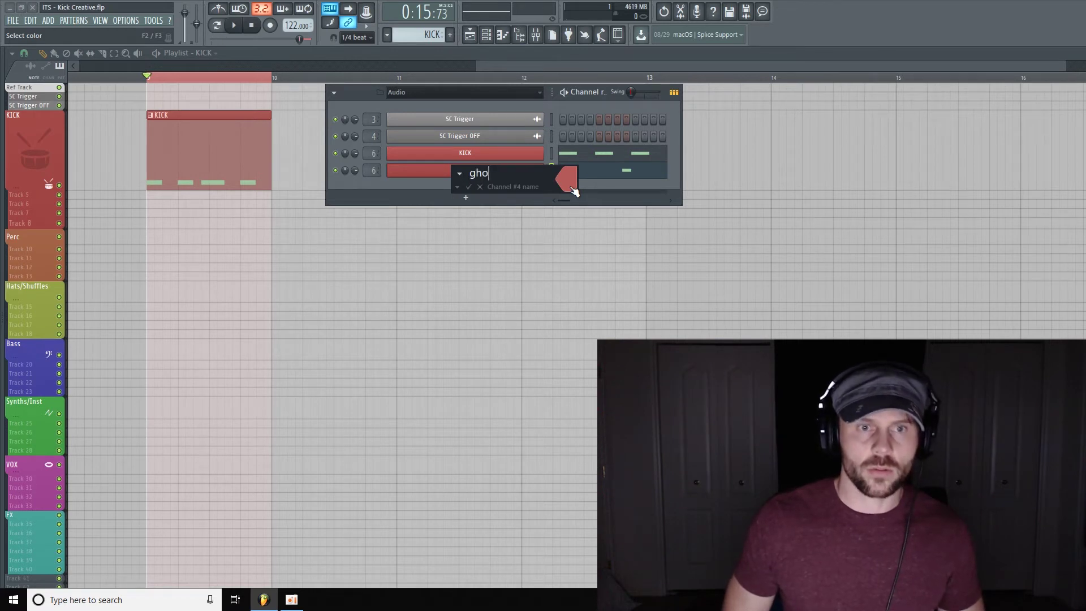
type("st kick")
key("Return")
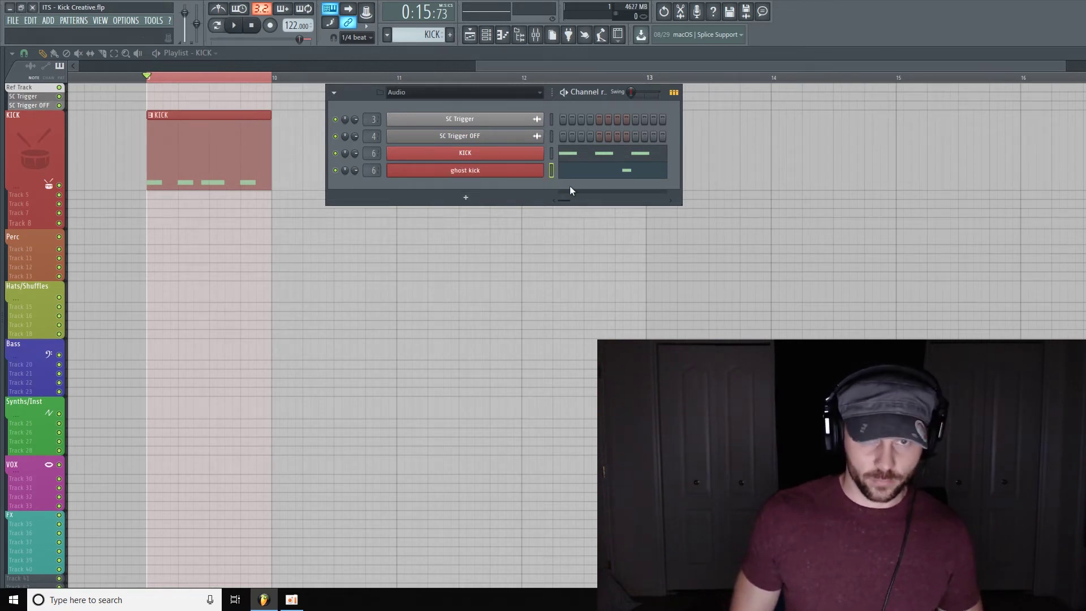
- Route the ghost kick channel to mixer track 13 and lower that track's volume to about -19.2 dB
left_click(535, 35)
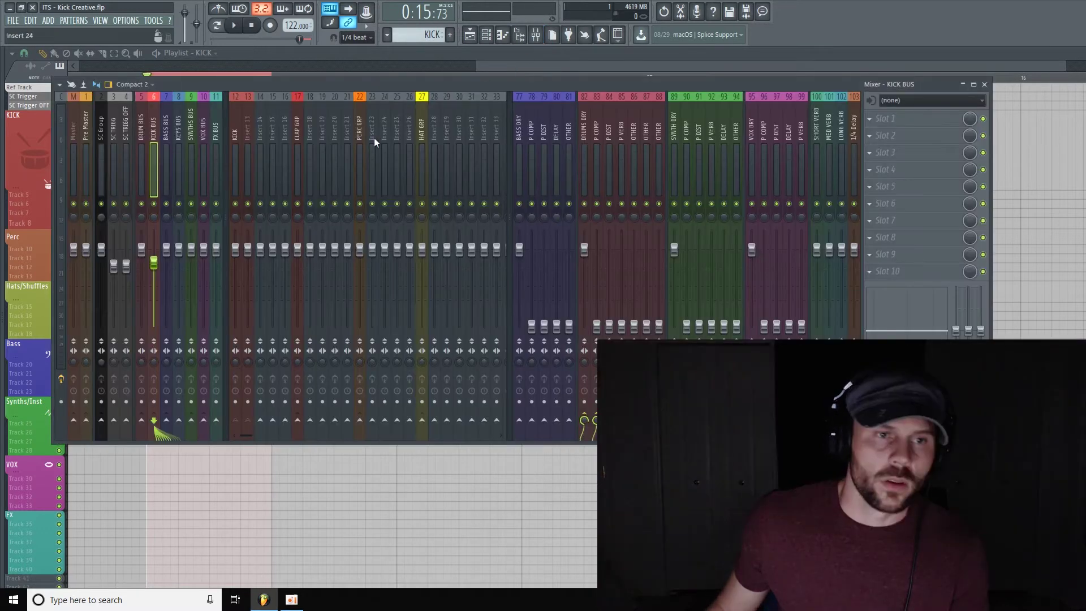
left_click(486, 35)
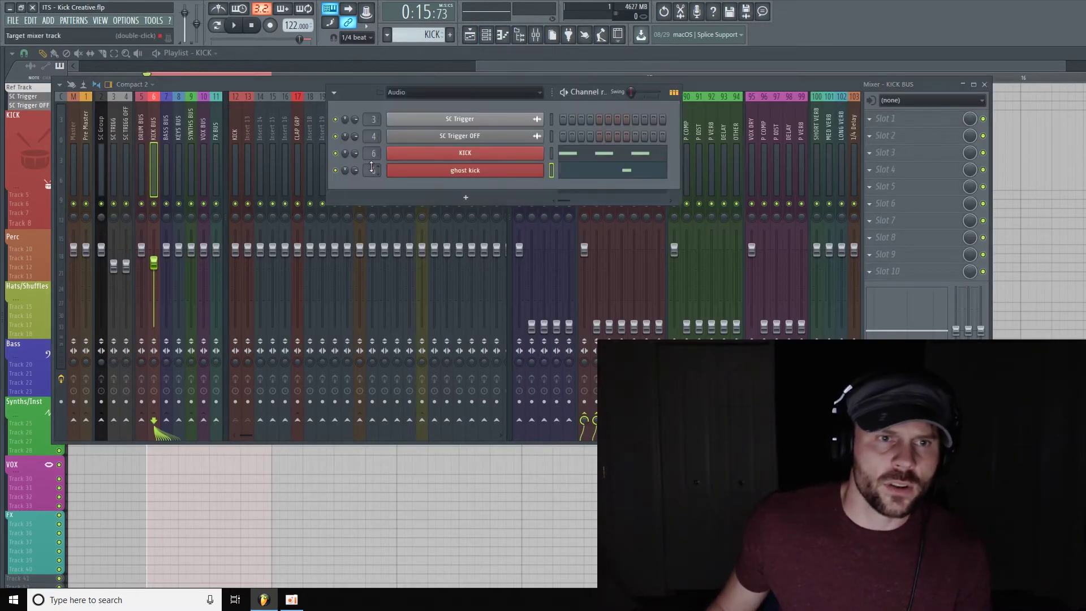
left_click_drag(373, 170, 374, 153)
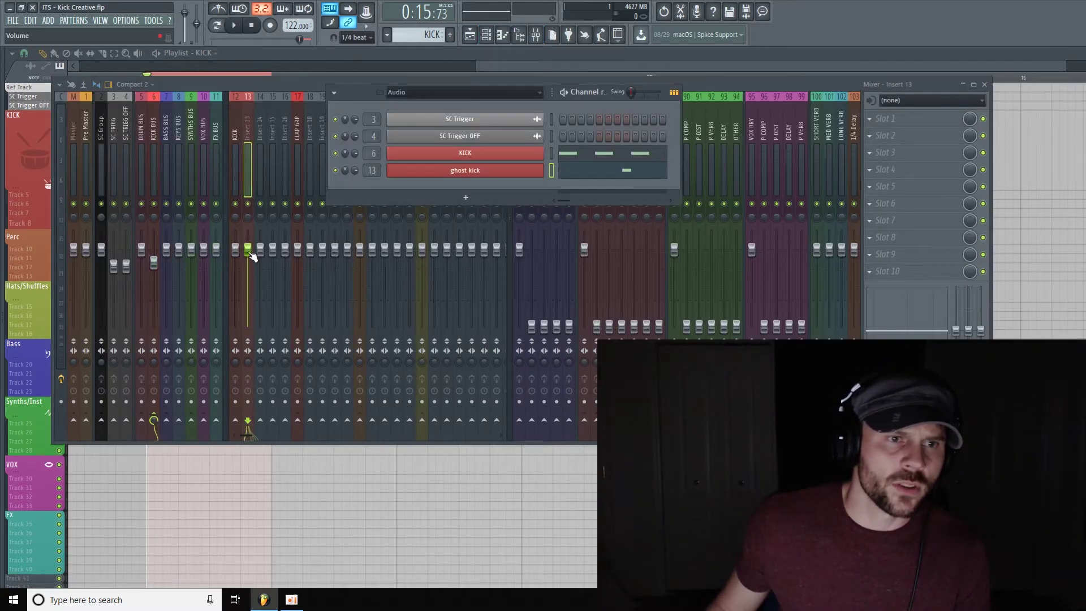
left_click_drag(248, 249, 247, 303)
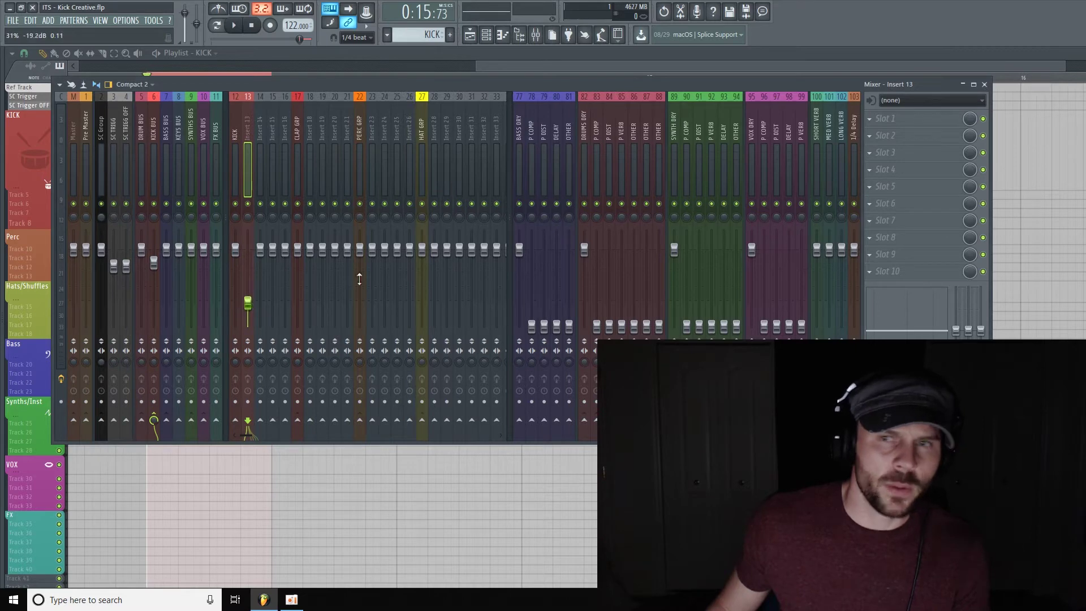
- Add Fruity parametric EQ 2 to Insert 13, set its band 7 high shelf to -18 dB at 449 Hz, and start playback
left_click(905, 117)
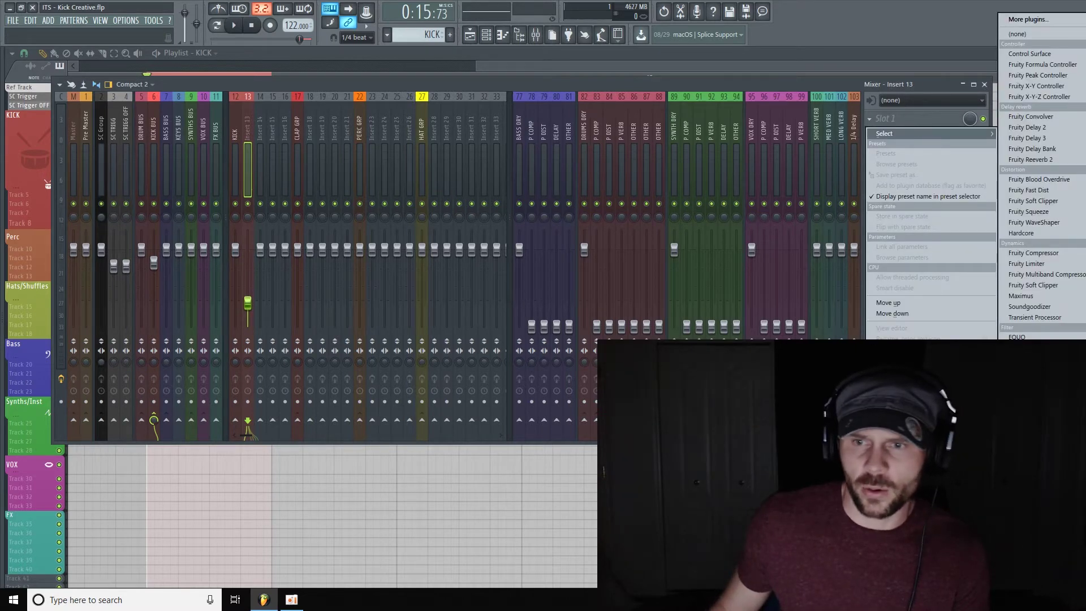
left_click(1040, 390)
left_click_drag(625, 103, 544, 91)
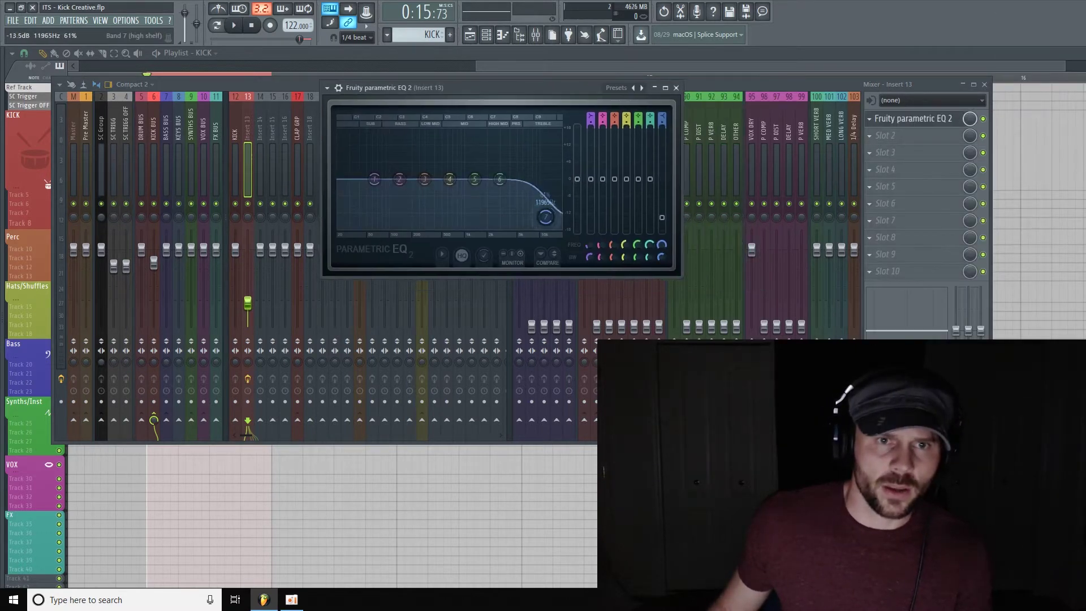
left_click_drag(545, 217, 438, 227)
key("space")
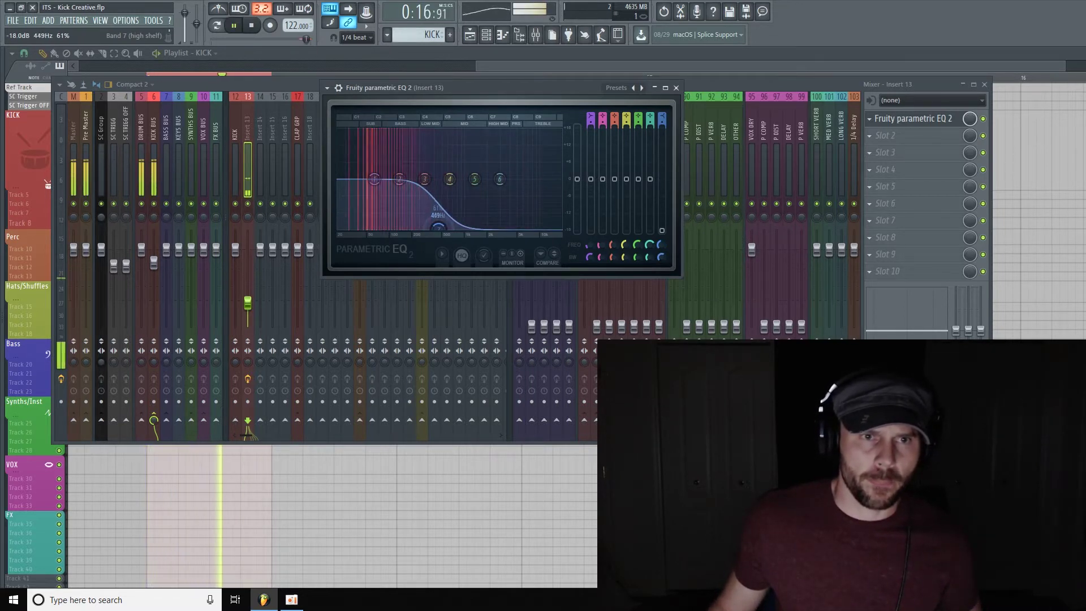
- Change band 1 of Insert 13's EQ to a high pass with Steep 4 order at 62 Hz
right_click(374, 180)
mouse_move(405, 213)
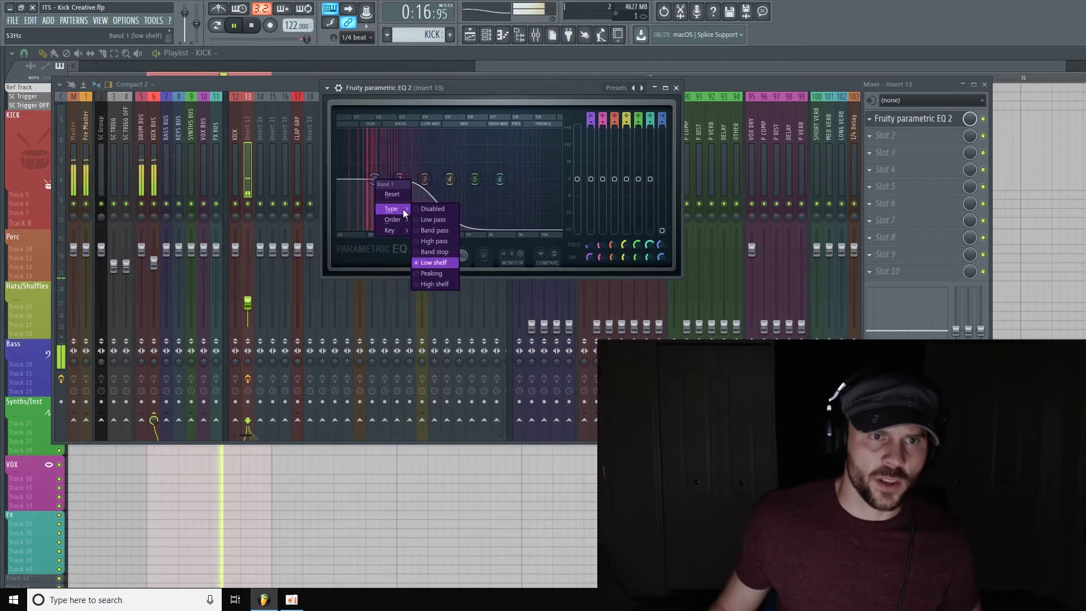
left_click(435, 242)
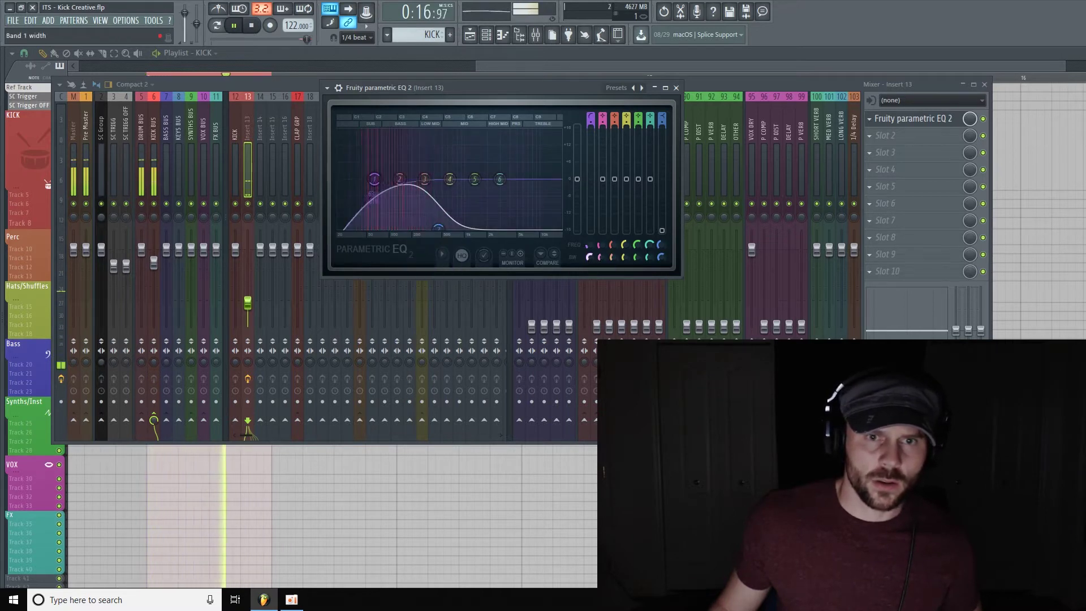
left_click_drag(587, 245, 587, 243)
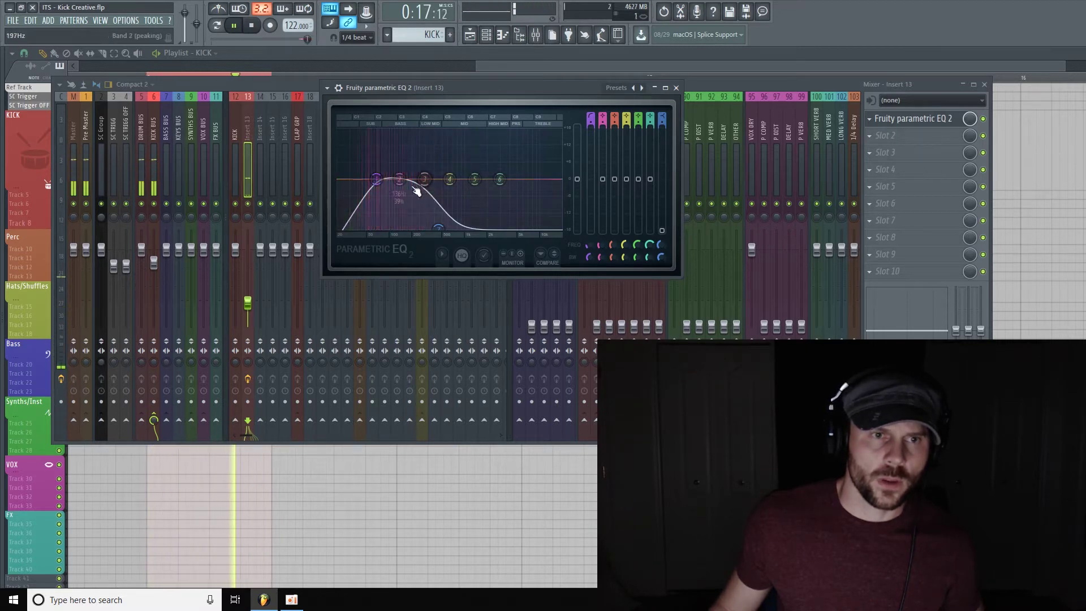
right_click(377, 180)
mouse_move(394, 214)
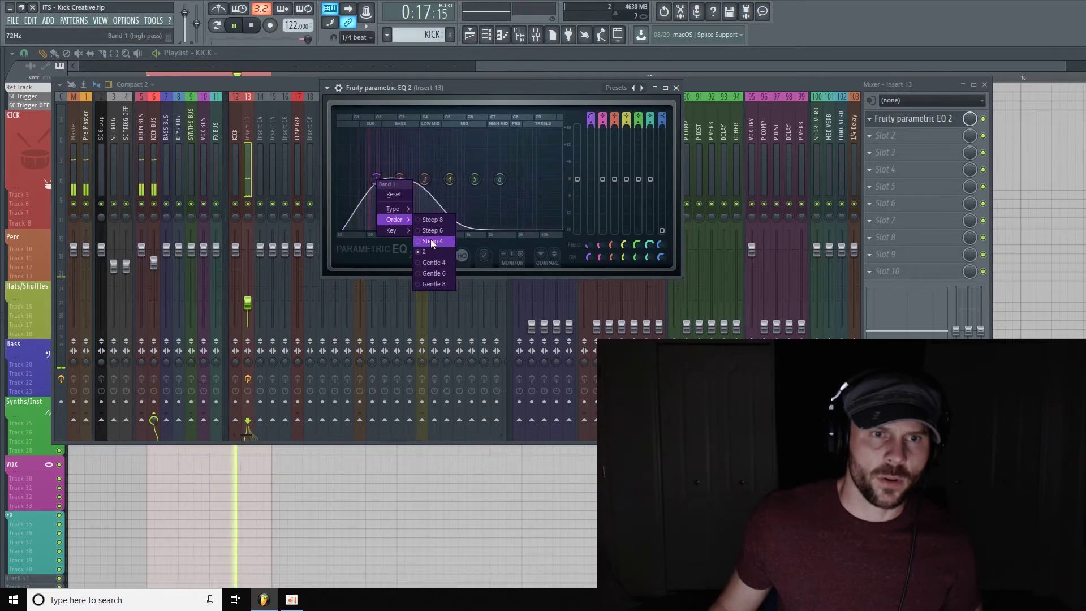
left_click(435, 238)
left_click_drag(376, 179, 373, 179)
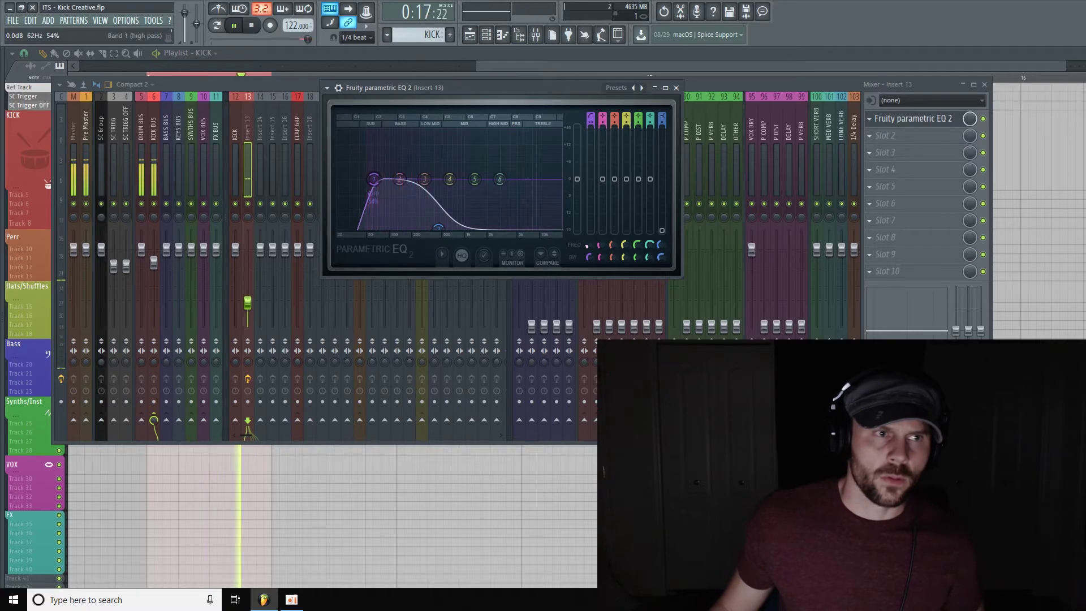
- Lower Insert 13's volume to about -26.3 dB, then return to the playlist and stop playback
left_click_drag(257, 311, 258, 321)
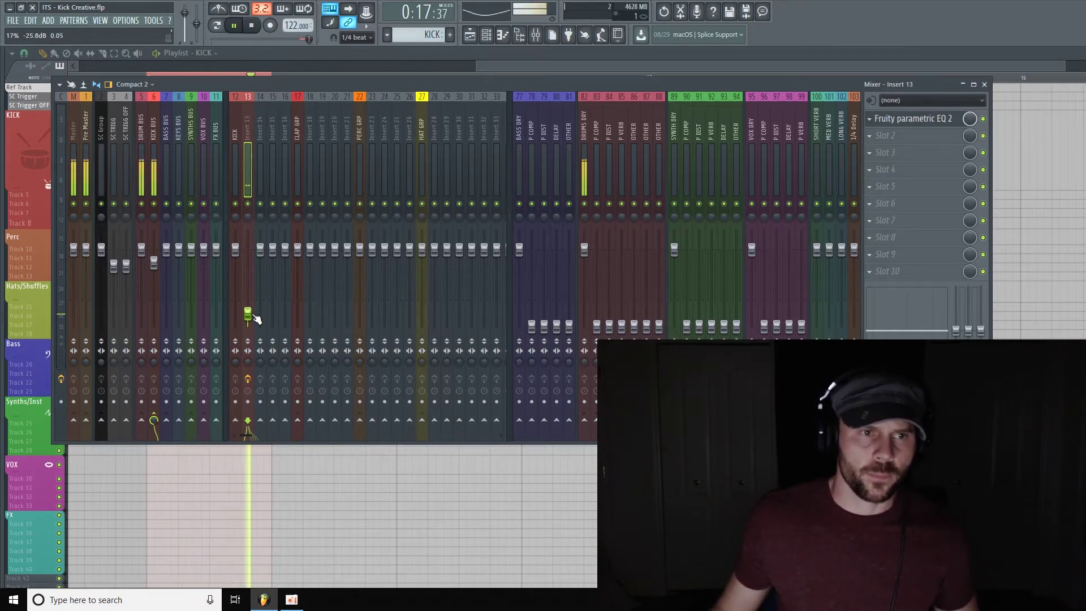
left_click_drag(256, 321, 256, 320)
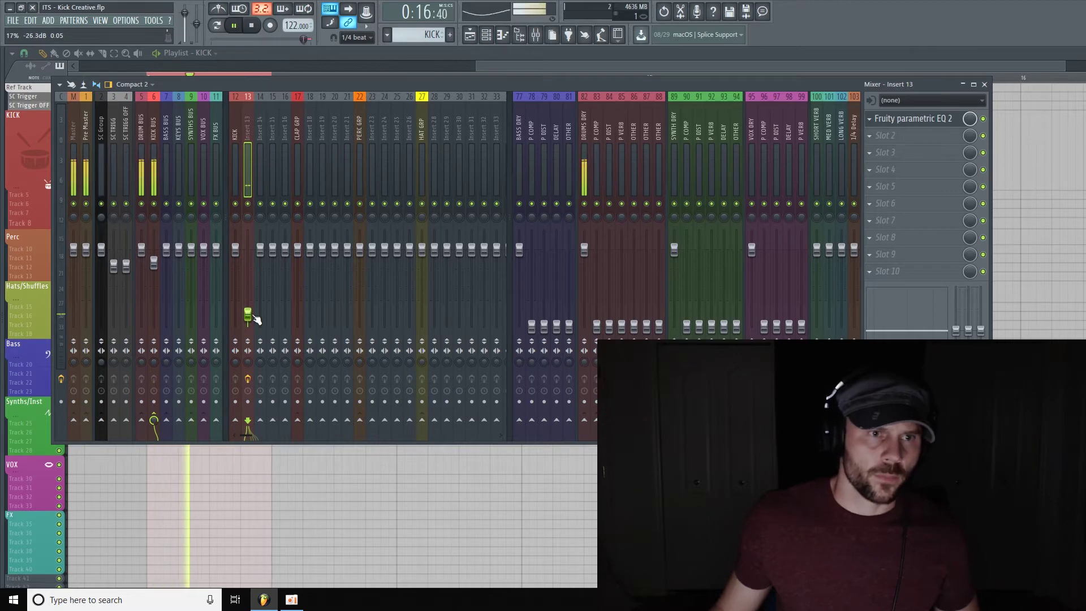
left_click(584, 77)
scroll(22, 151, "down", 2)
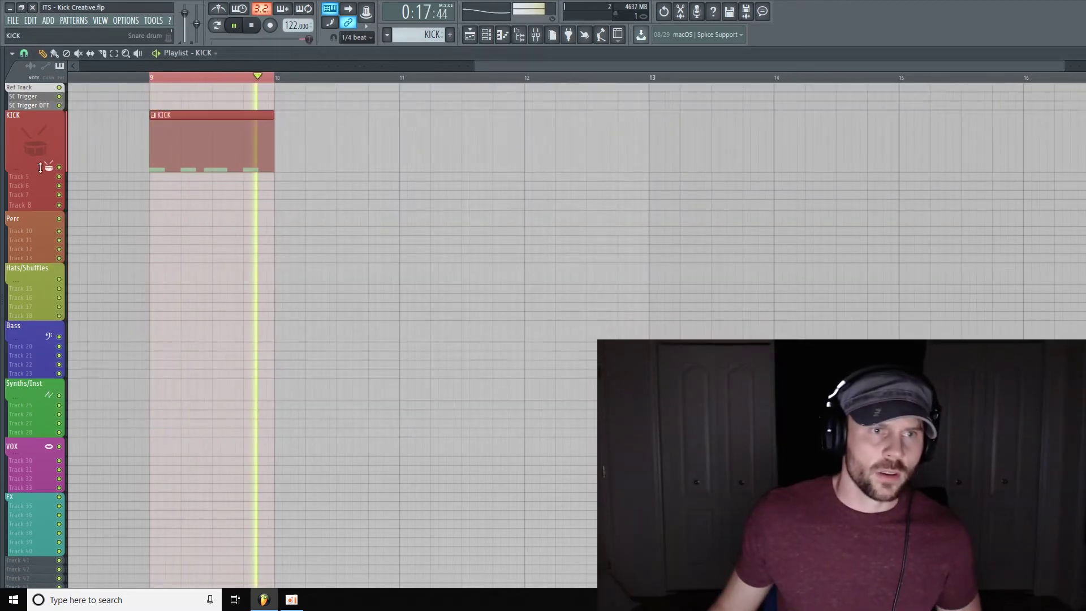
key("space")
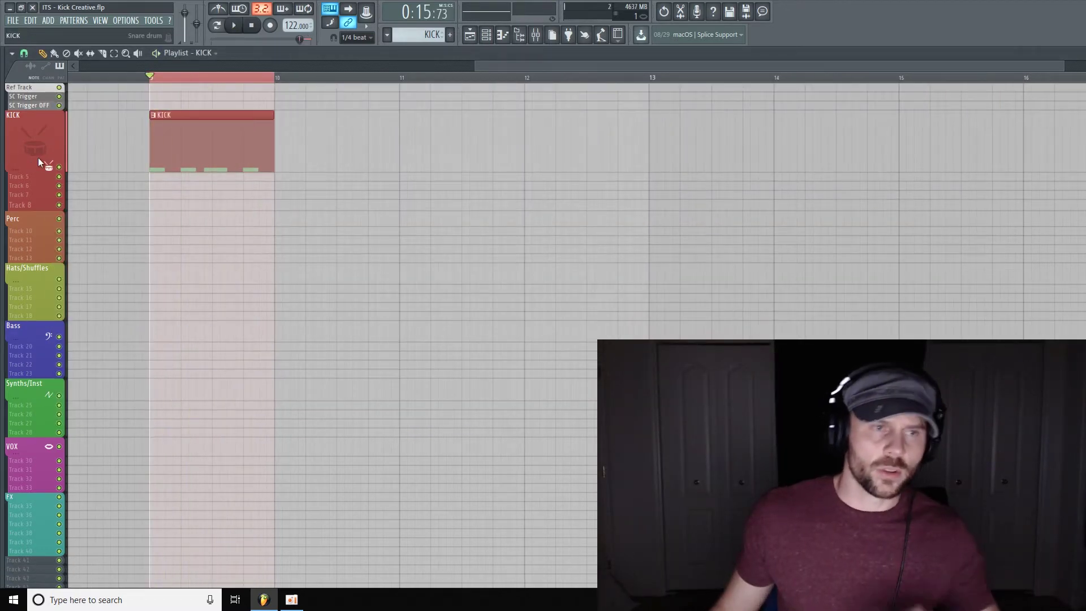
- Add Fruity Reeverb 2 to the first slot of the P VERB mixer track, with dry fully down and the wet level raised
left_click(537, 36)
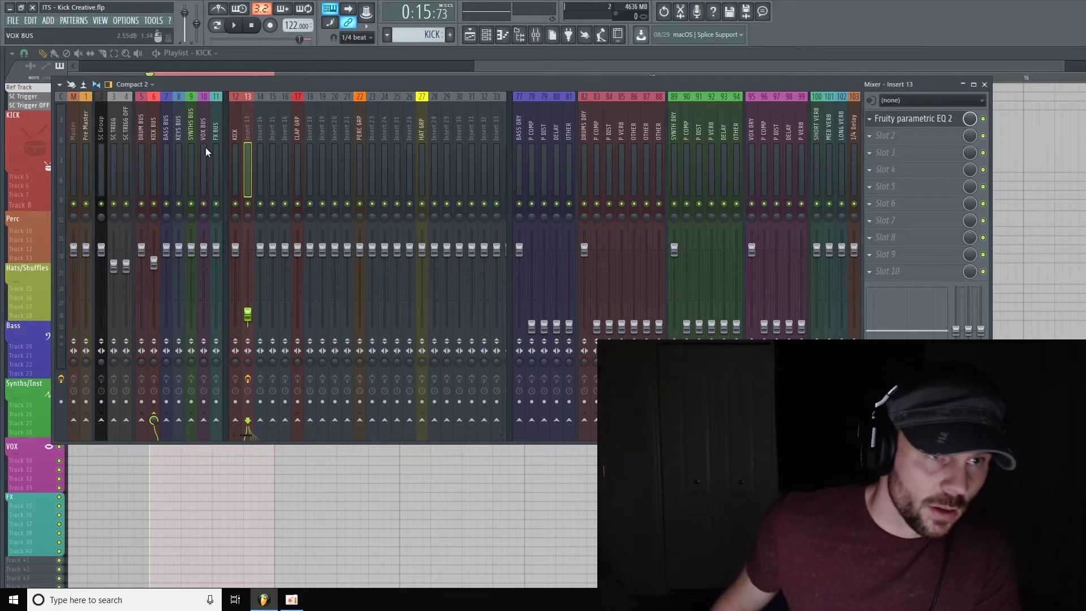
left_click(155, 130)
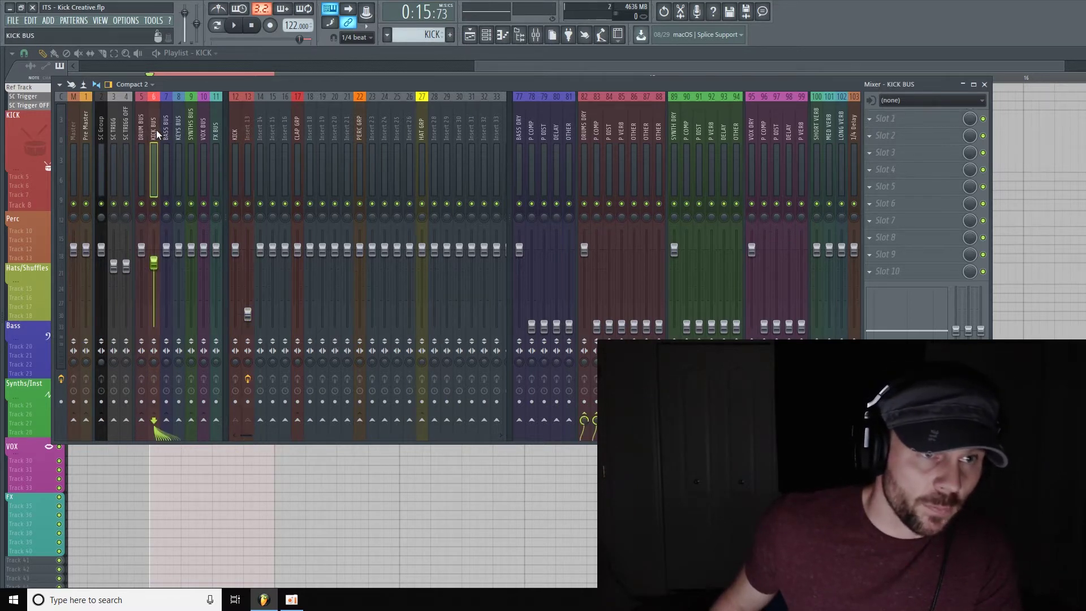
left_click(623, 131)
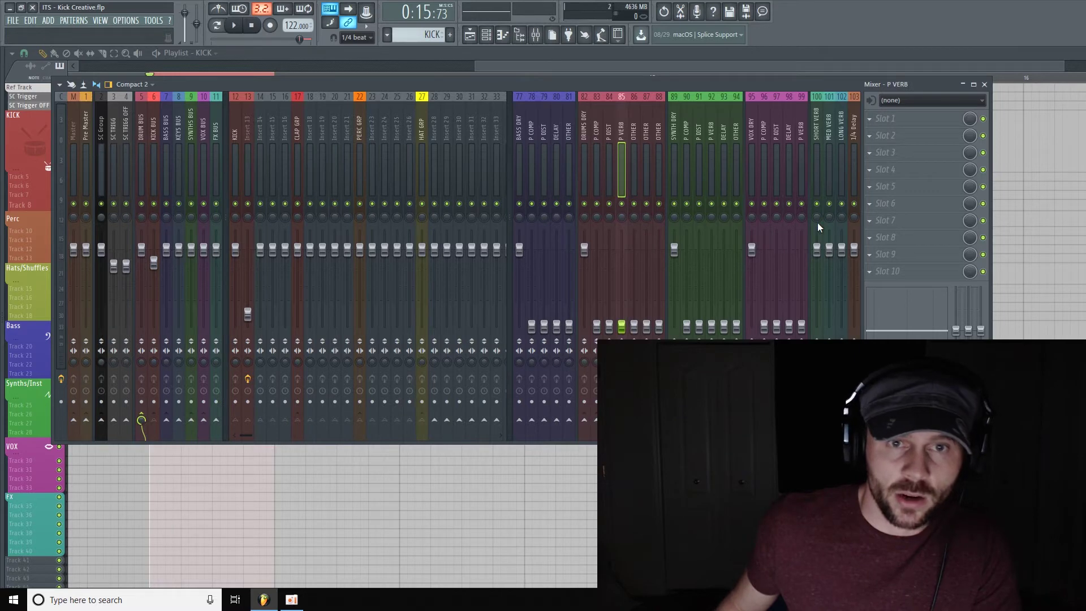
left_click(921, 120)
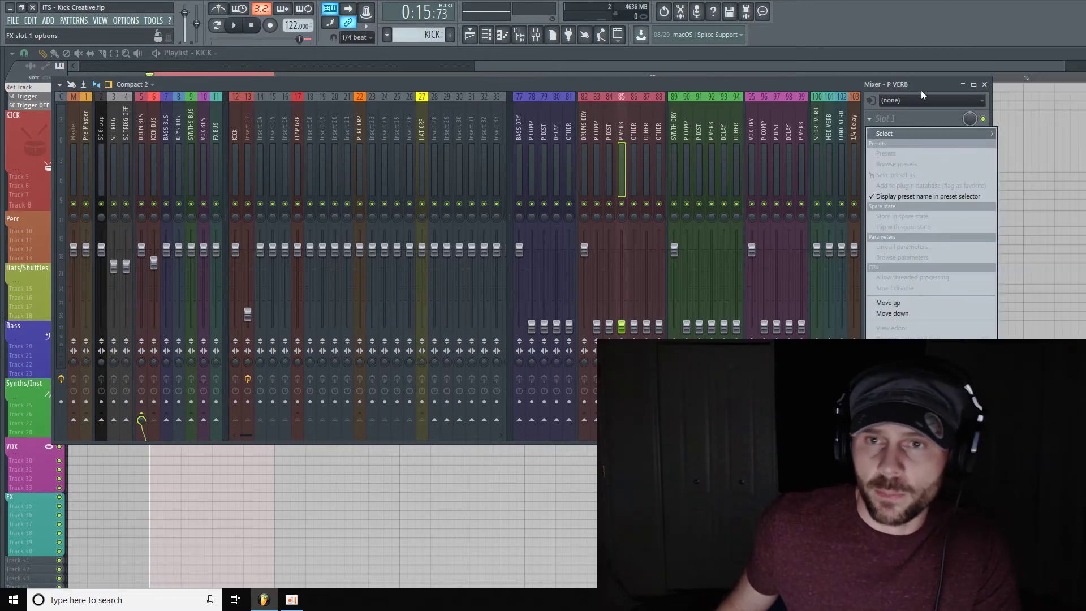
left_click(1040, 159)
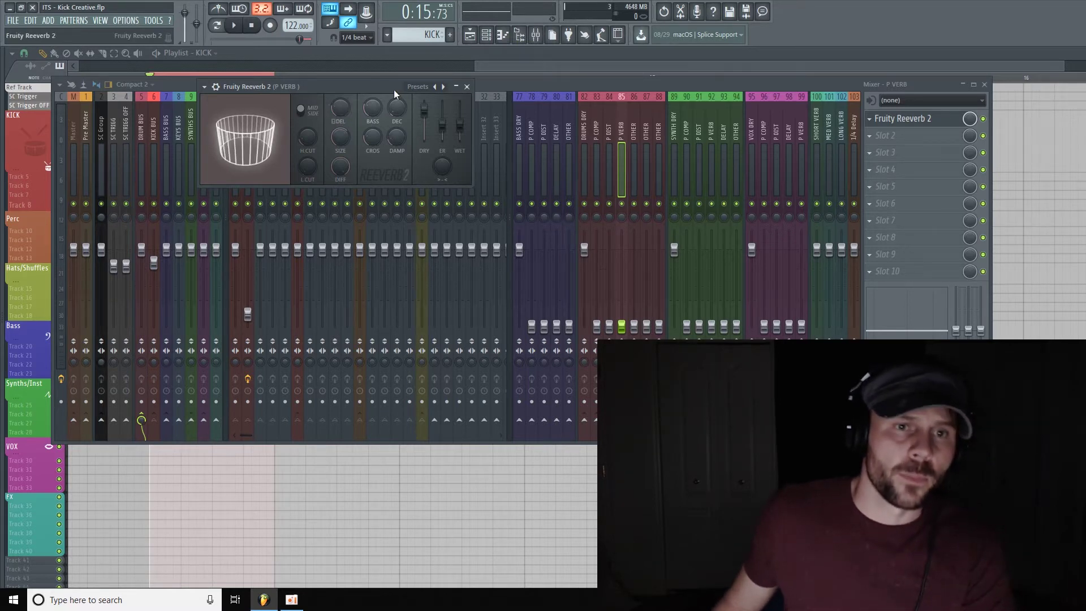
left_click_drag(394, 90, 433, 81)
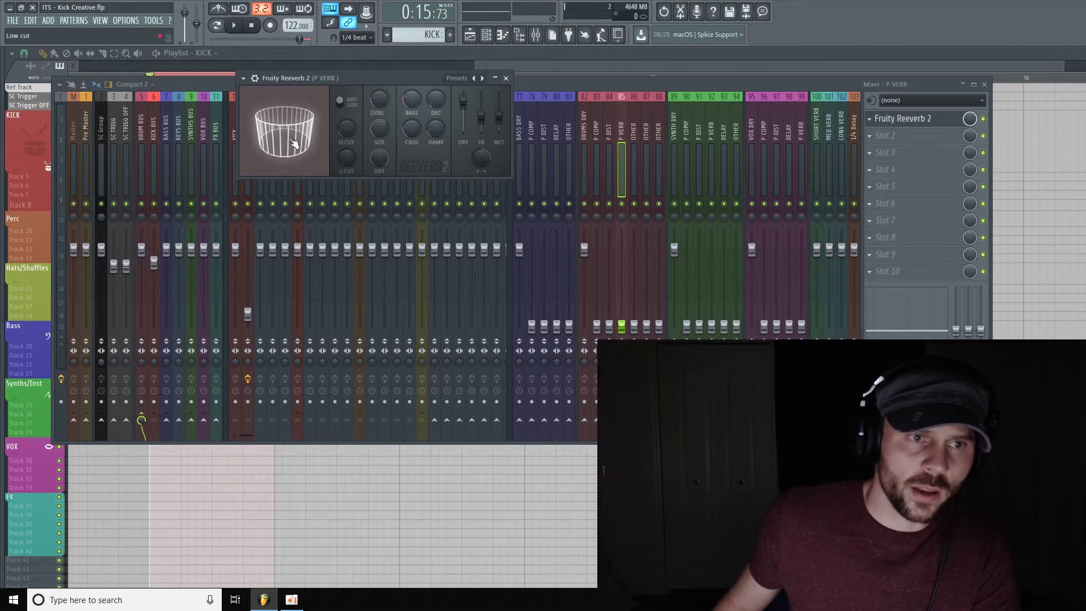
left_click_drag(505, 131, 505, 122)
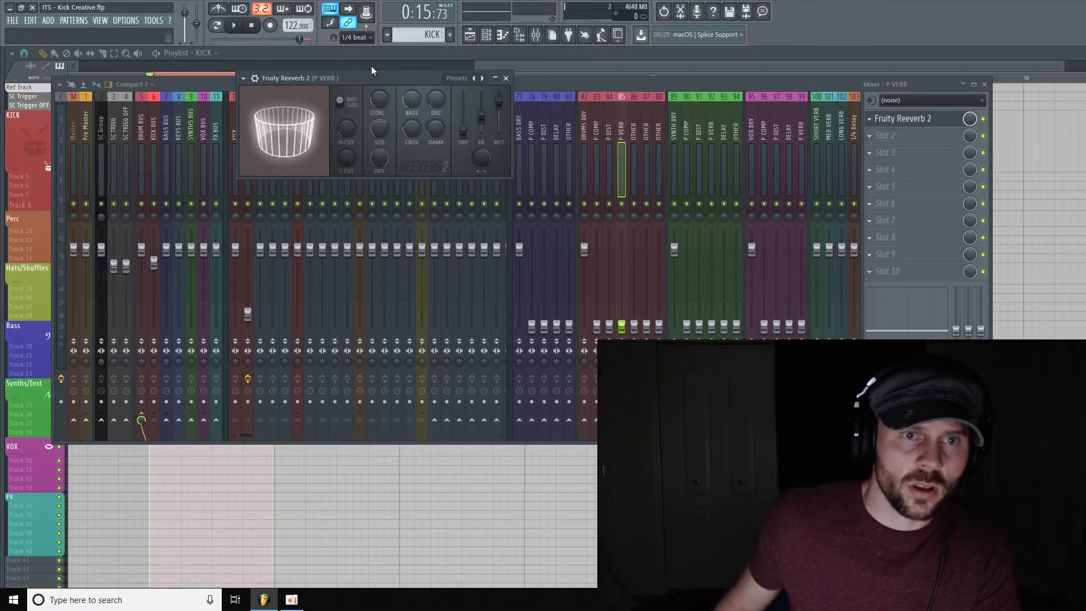
- Reset the P VERB track's volume, set the KICK BUS send to it to about 51%, and start playback
right_click(626, 328)
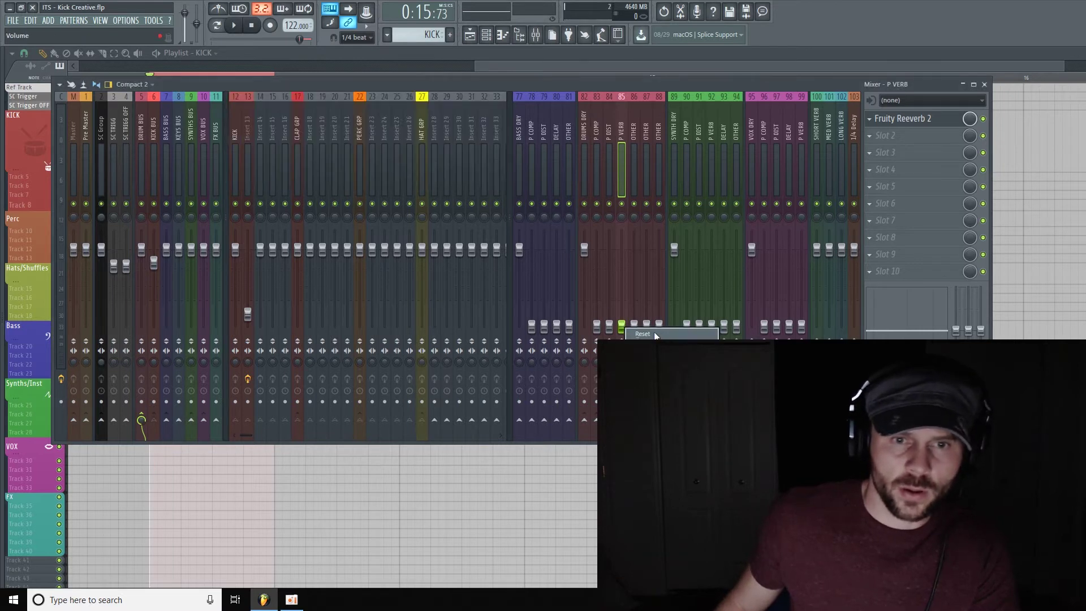
left_click(153, 130)
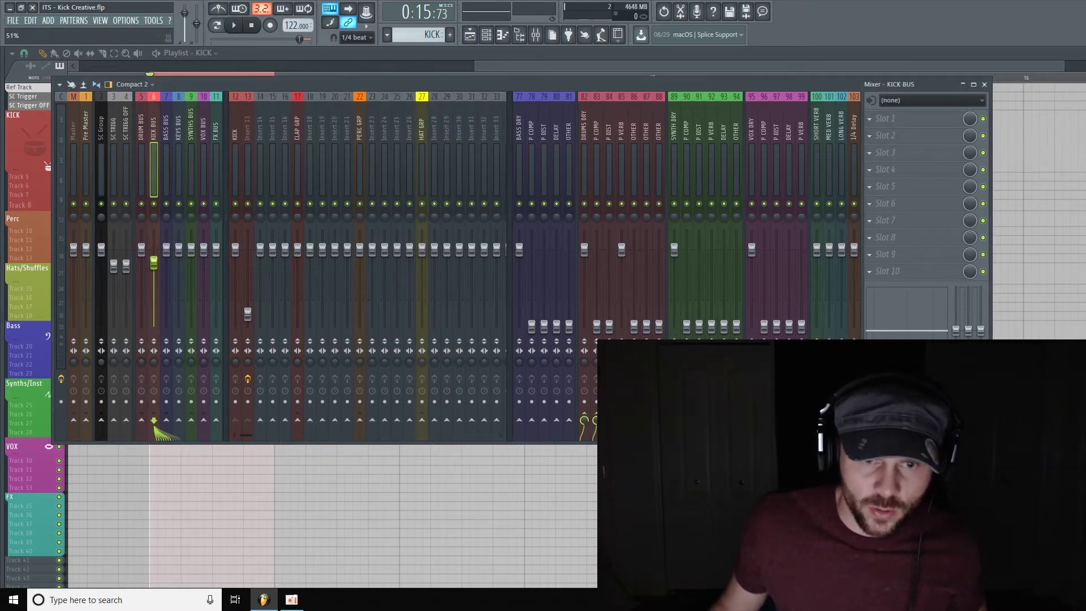
key("space")
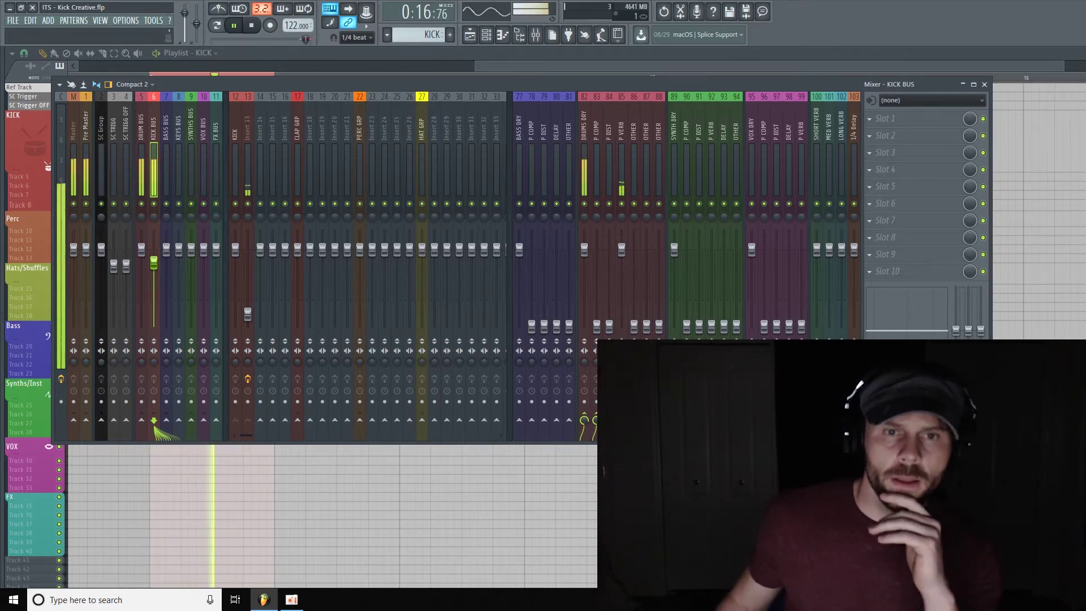
- Shorten the decay of the Fruity Reeverb 2 on P VERB to about 1 second
left_click(621, 134)
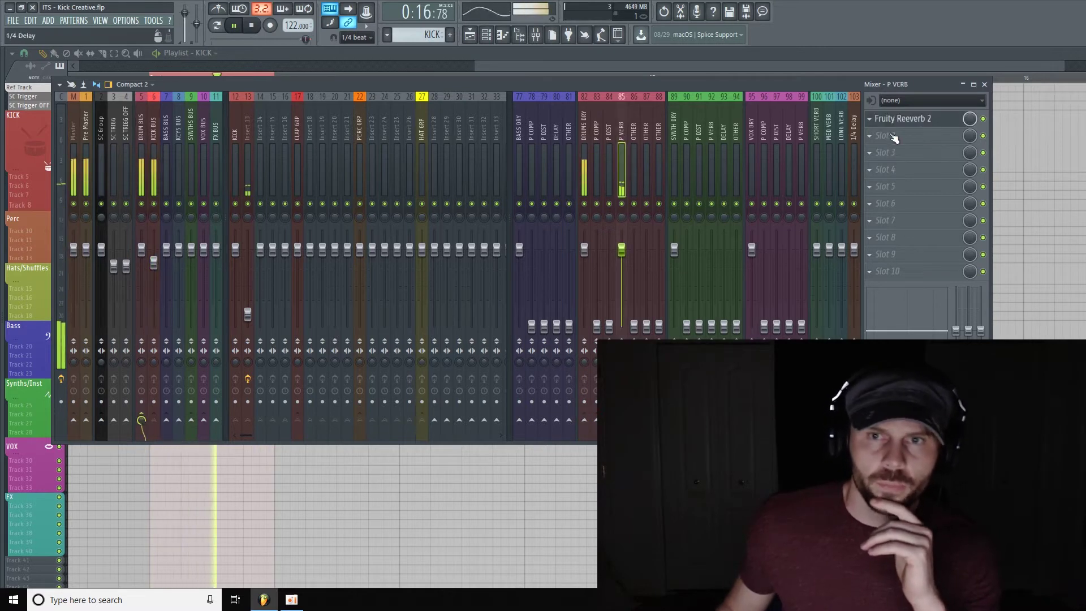
left_click(944, 124)
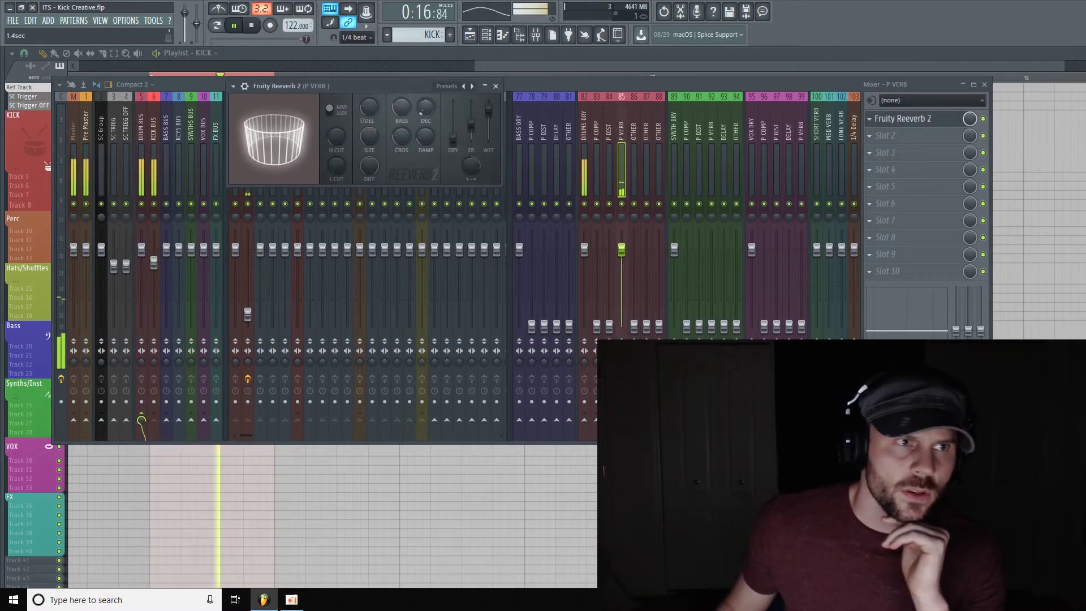
scroll(421, 111, "down", 1)
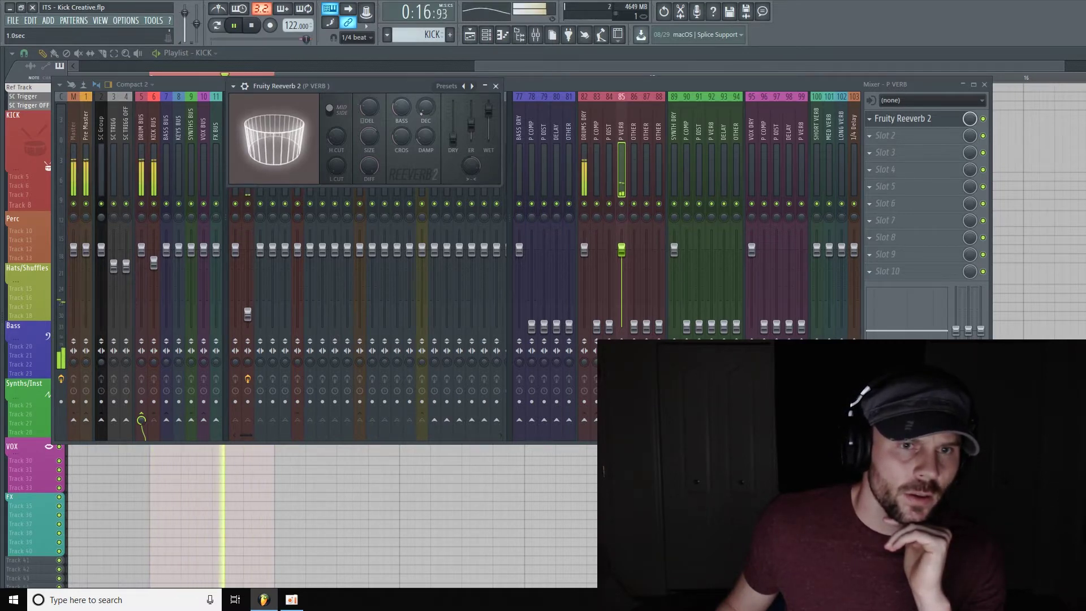
scroll(421, 110, "down", 2)
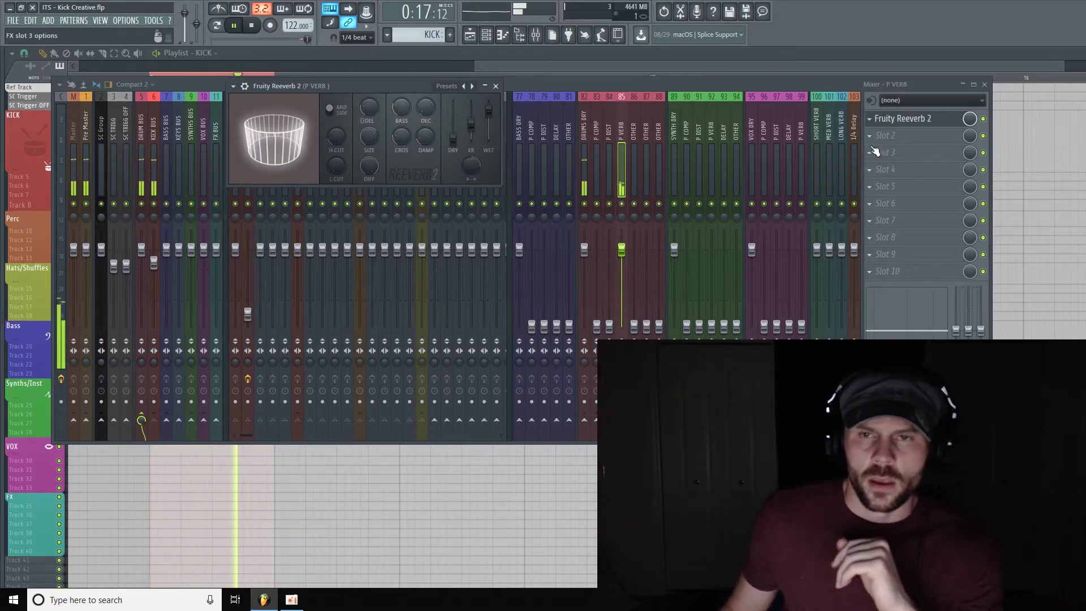
- Add UAD Moog Multimode Filter after the reverb on P VERB and lower its cutoff
left_click(907, 136)
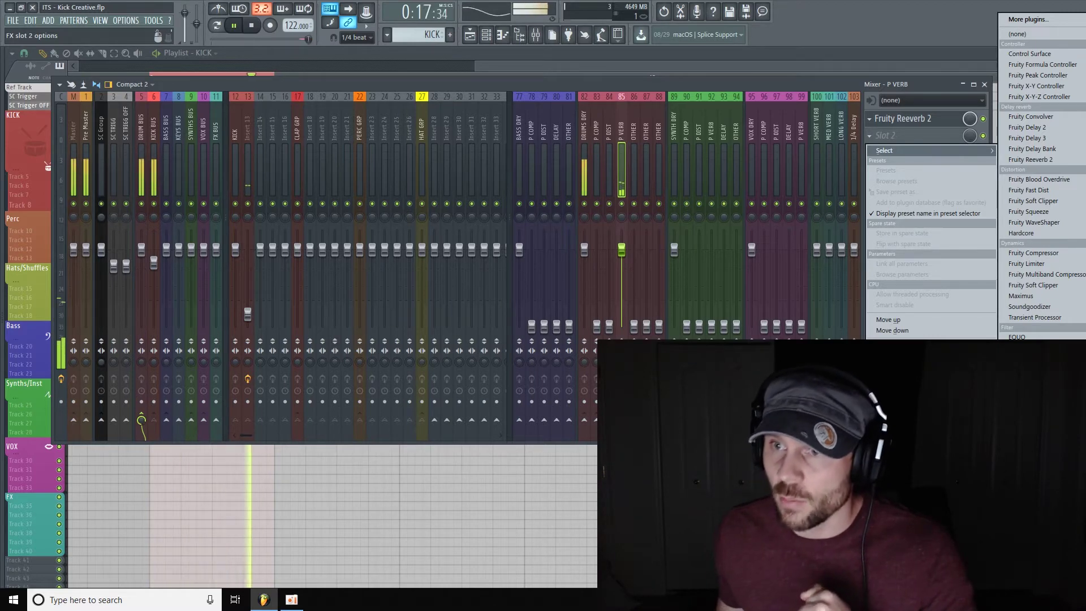
left_click(1035, 368)
left_click_drag(387, 81, 371, 91)
left_click_drag(207, 146, 188, 198)
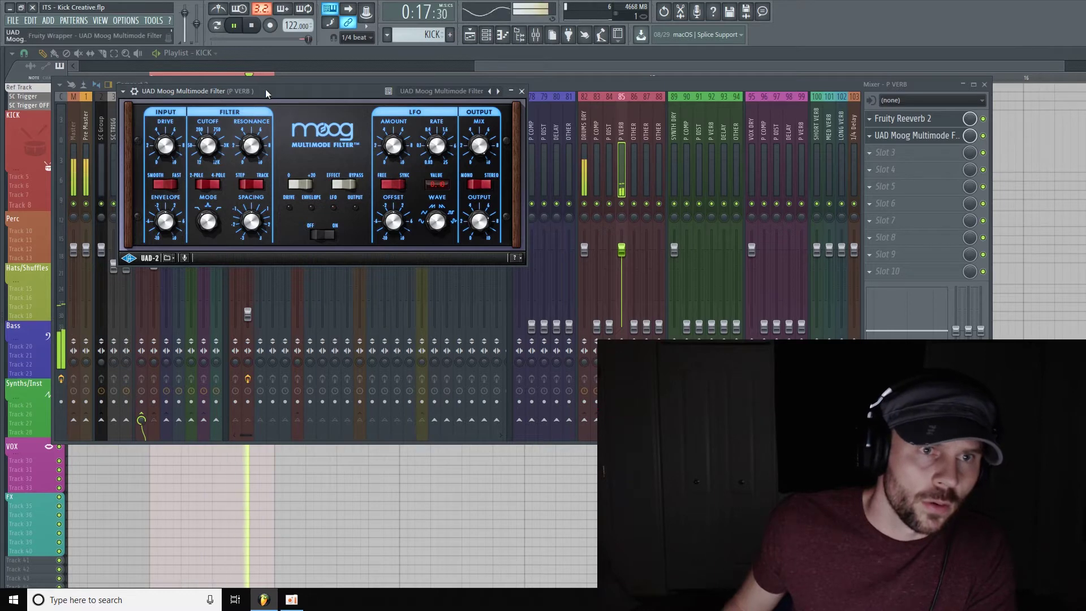
left_click_drag(266, 89, 361, 61)
left_click(151, 130)
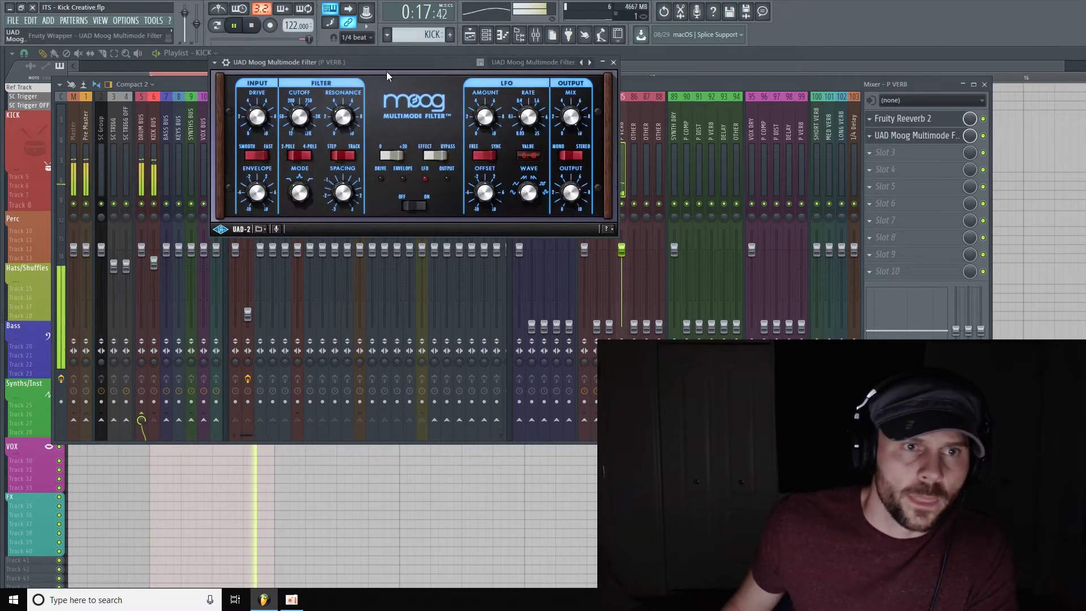
- Raise the Moog filter's drive to 7.31
left_click(386, 67)
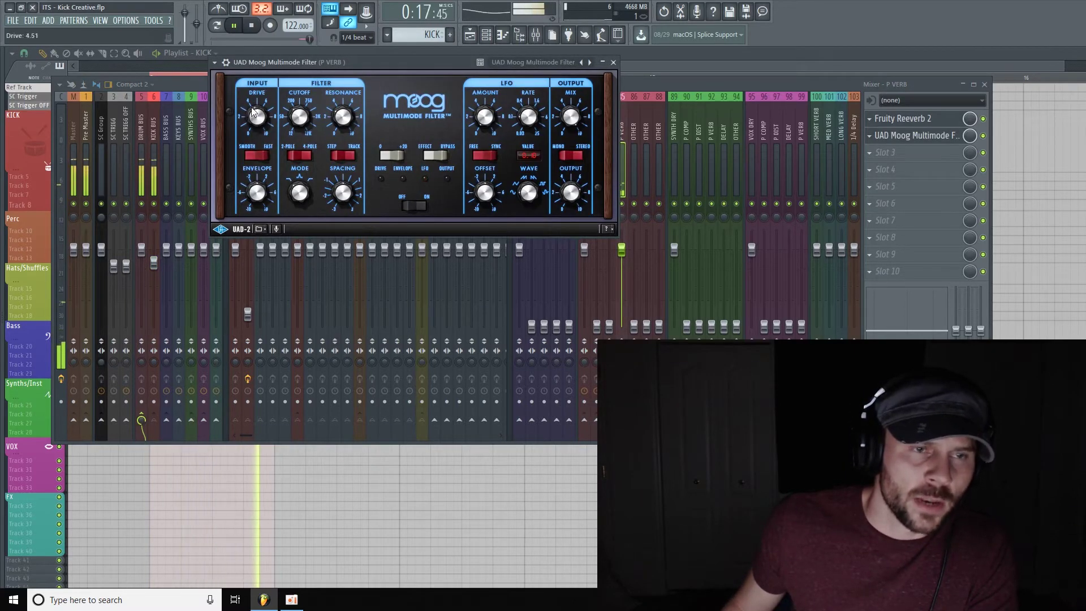
scroll(254, 117, "up", 5)
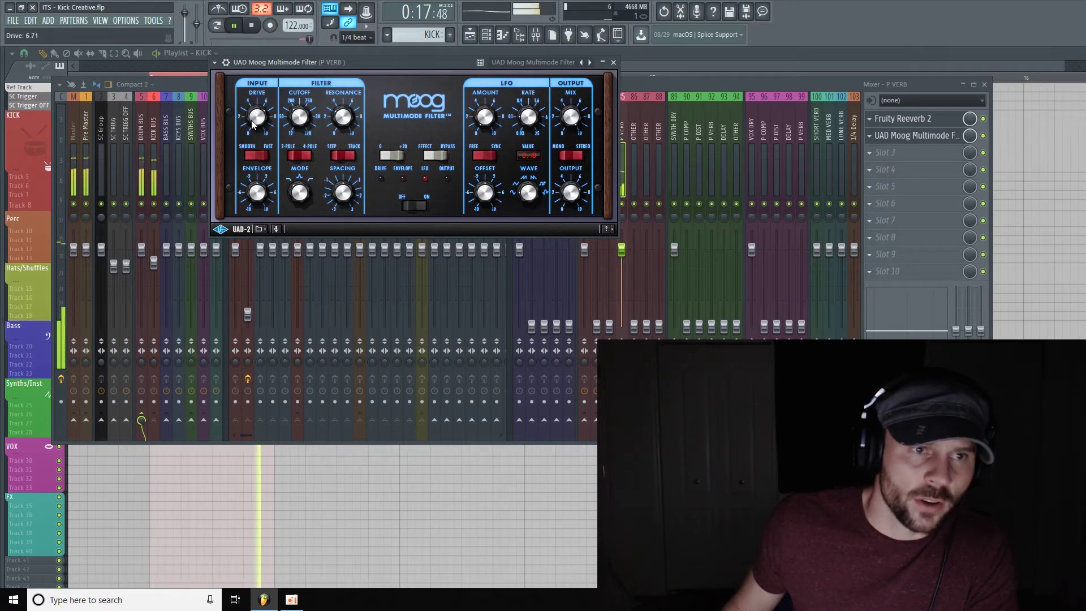
scroll(252, 117, "up", 1)
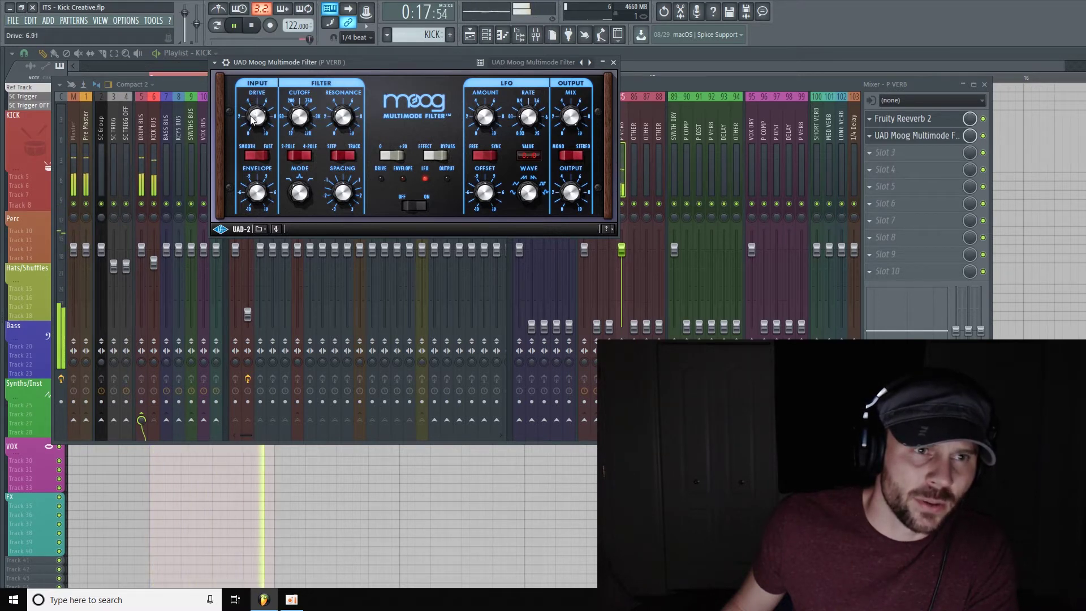
scroll(250, 124, "up", 1)
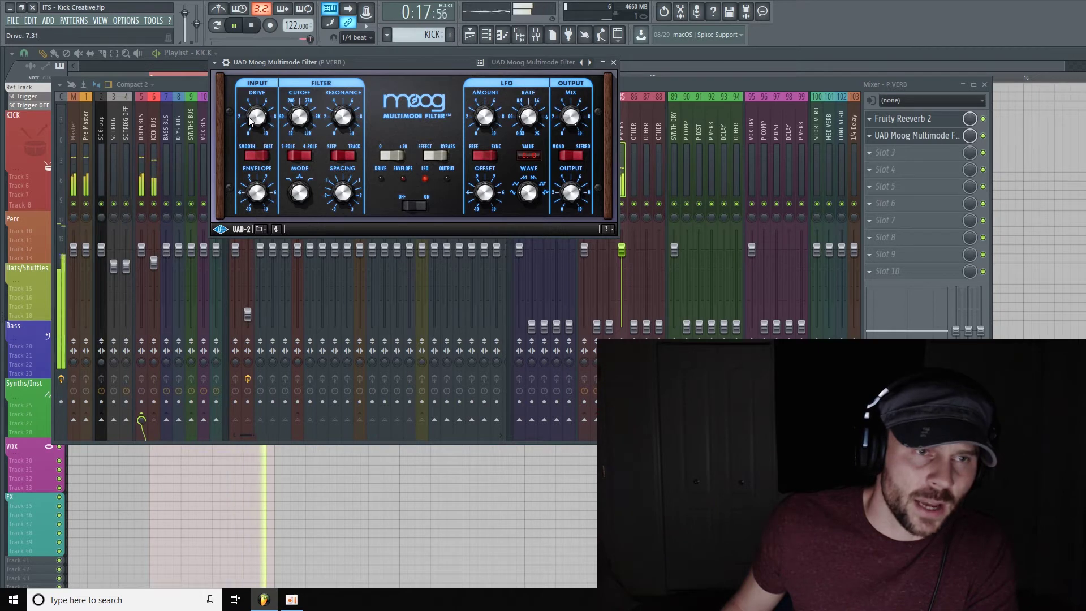
- Sweep the Moog filter's cutoff down to about 75 Hz and back up past 117 Hz
scroll(249, 123, "down", 1)
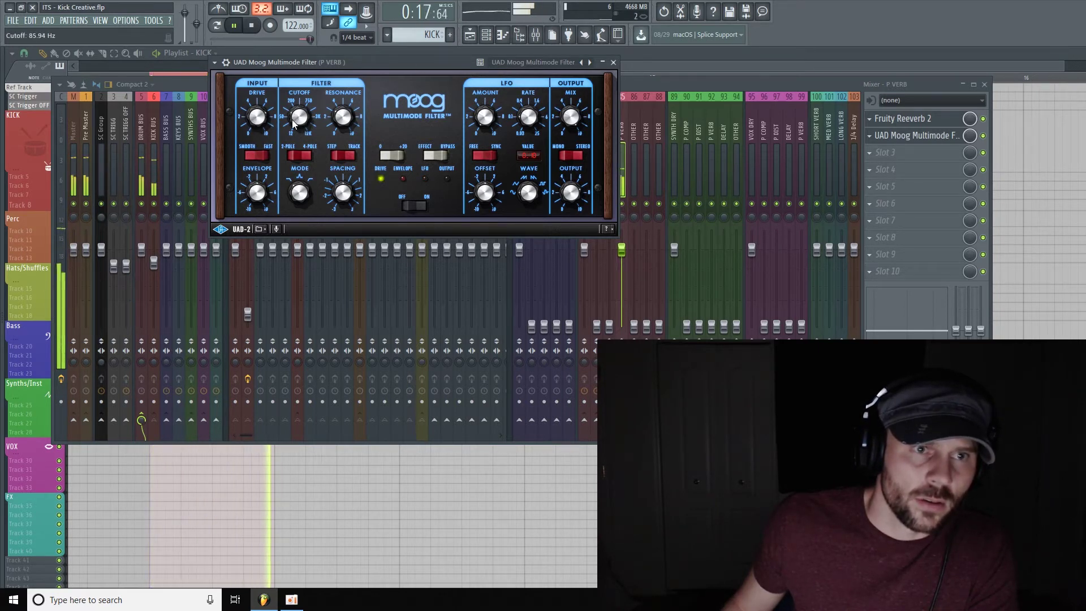
left_click_drag(364, 62, 392, 118)
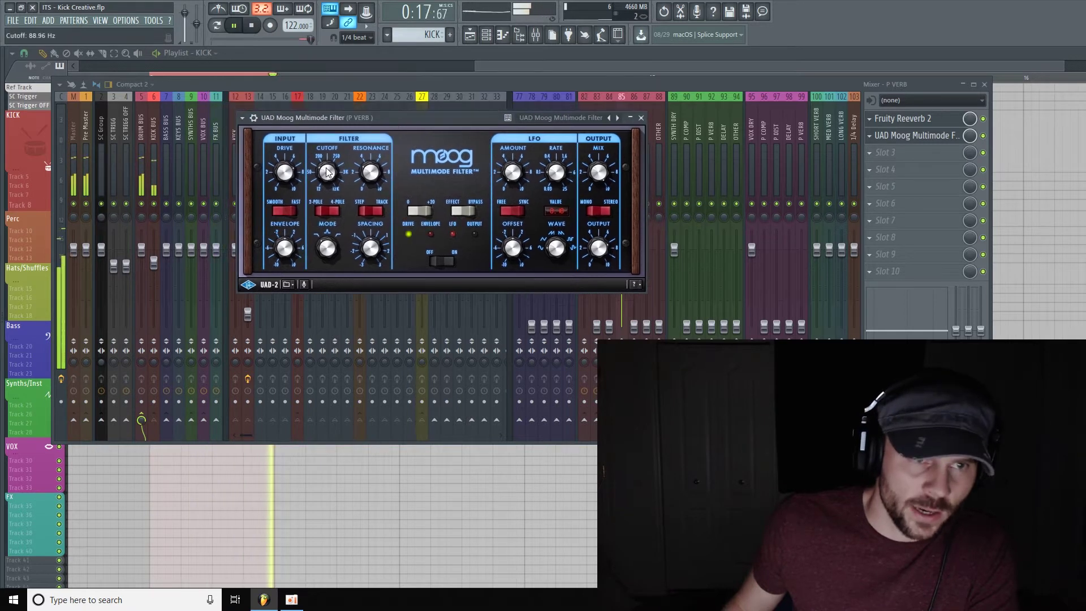
scroll(326, 175, "down", 1)
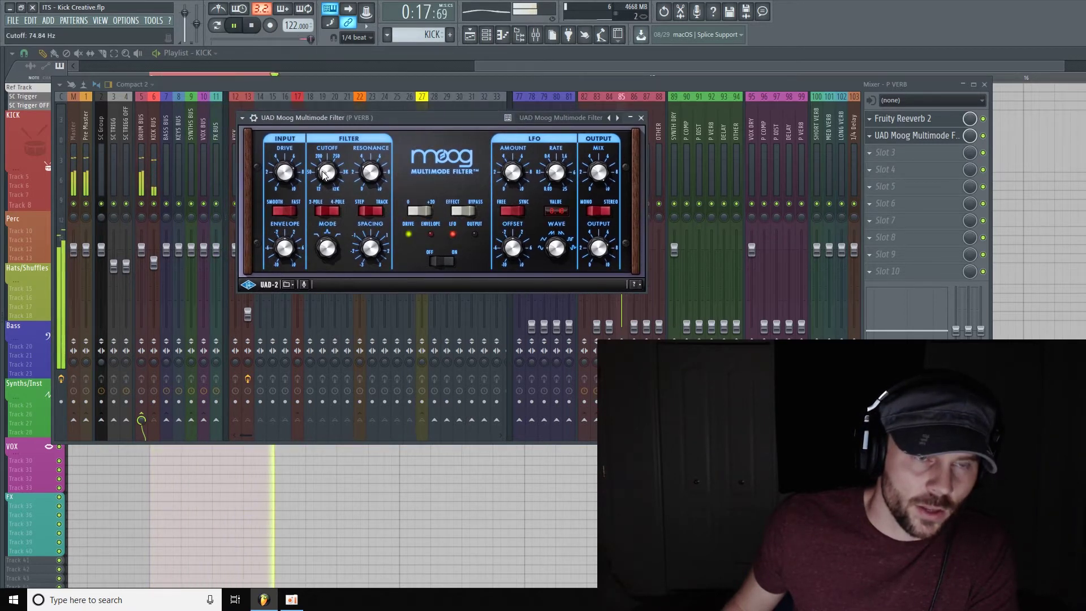
scroll(326, 174, "up", 1)
scroll(326, 172, "up", 1)
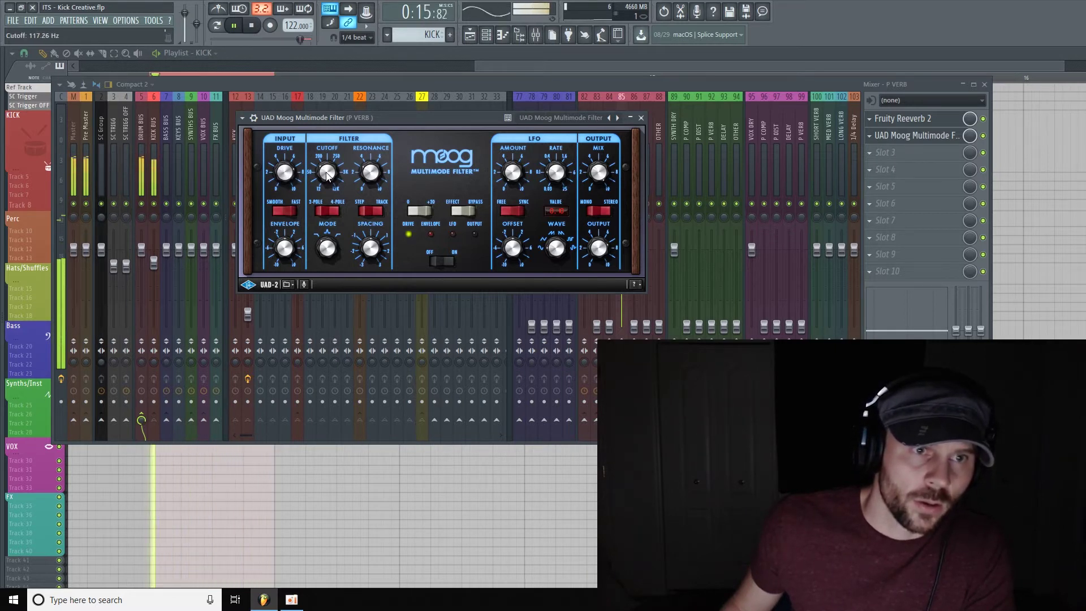
scroll(327, 173, "up", 2)
scroll(327, 173, "up", 1)
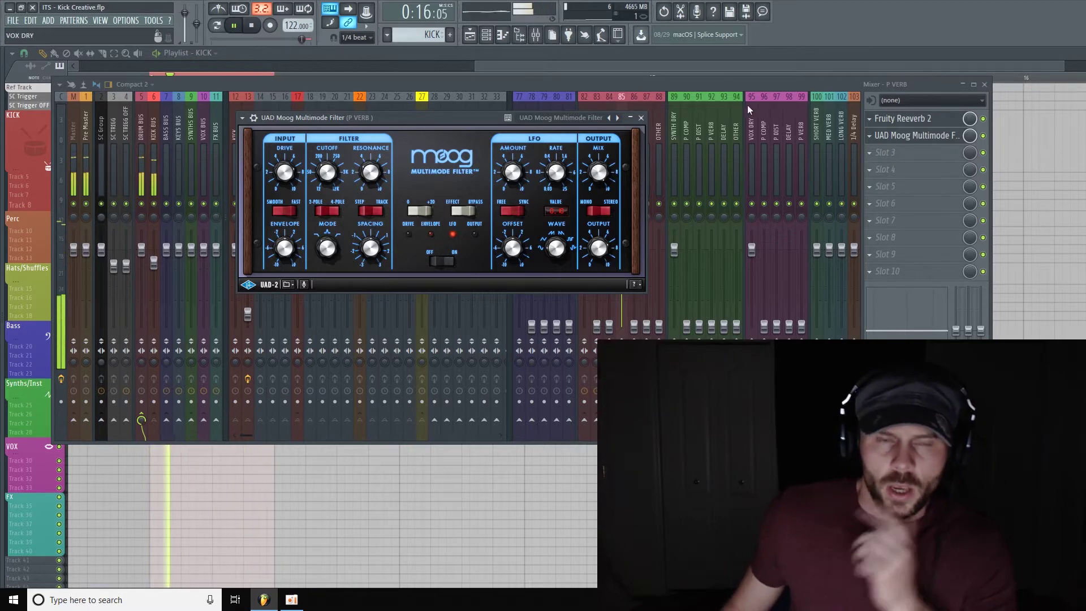
- Add Fruity Delay 2 after the Moog filter on P VERB and compare the sound with the delay bypassed
left_click(905, 153)
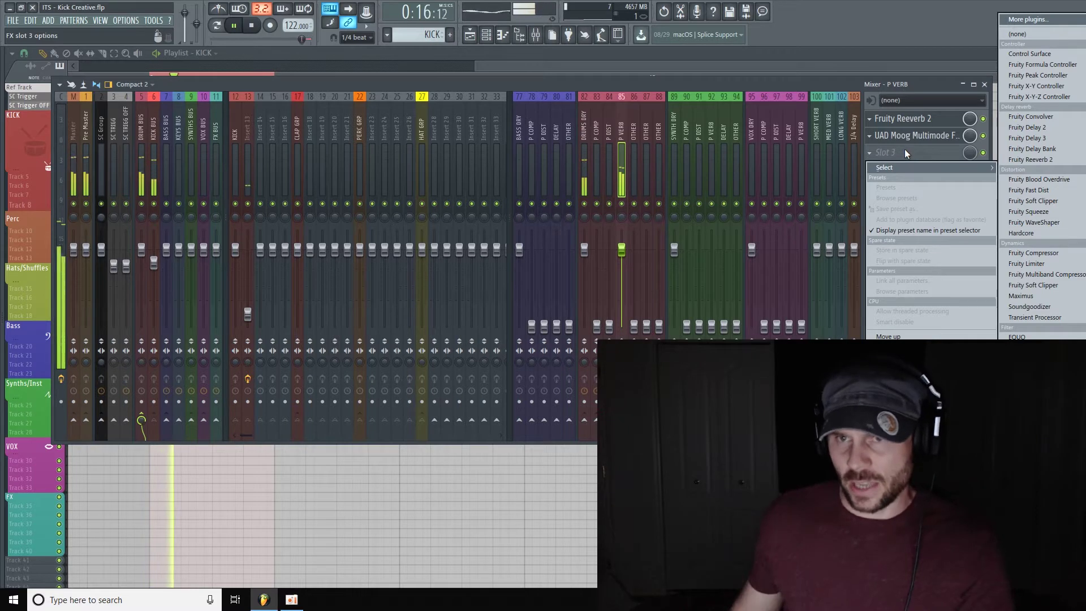
left_click(1044, 128)
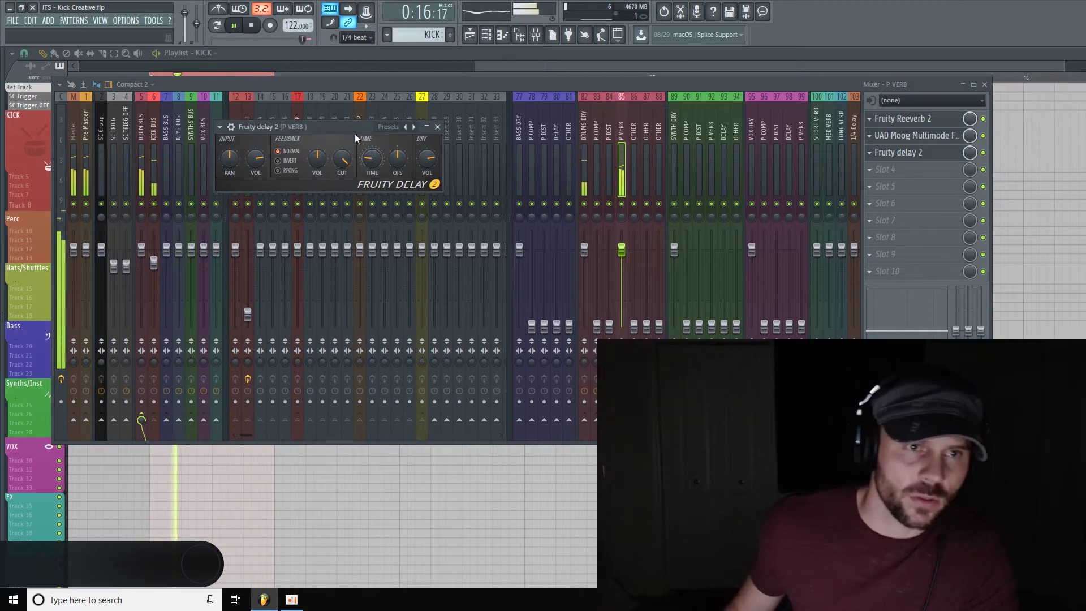
left_click_drag(355, 134, 374, 115)
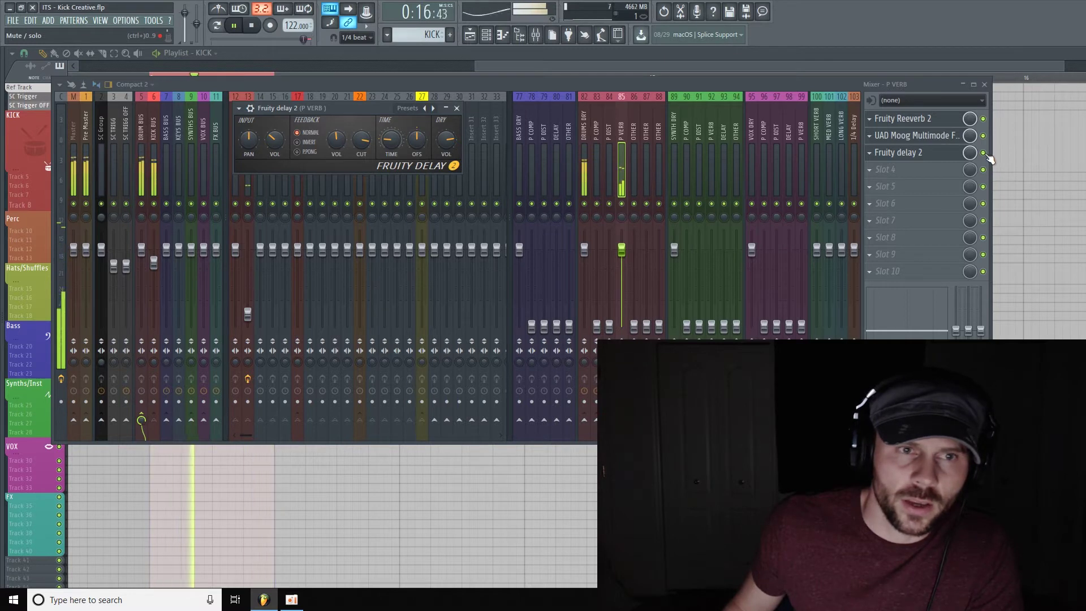
key("Escape")
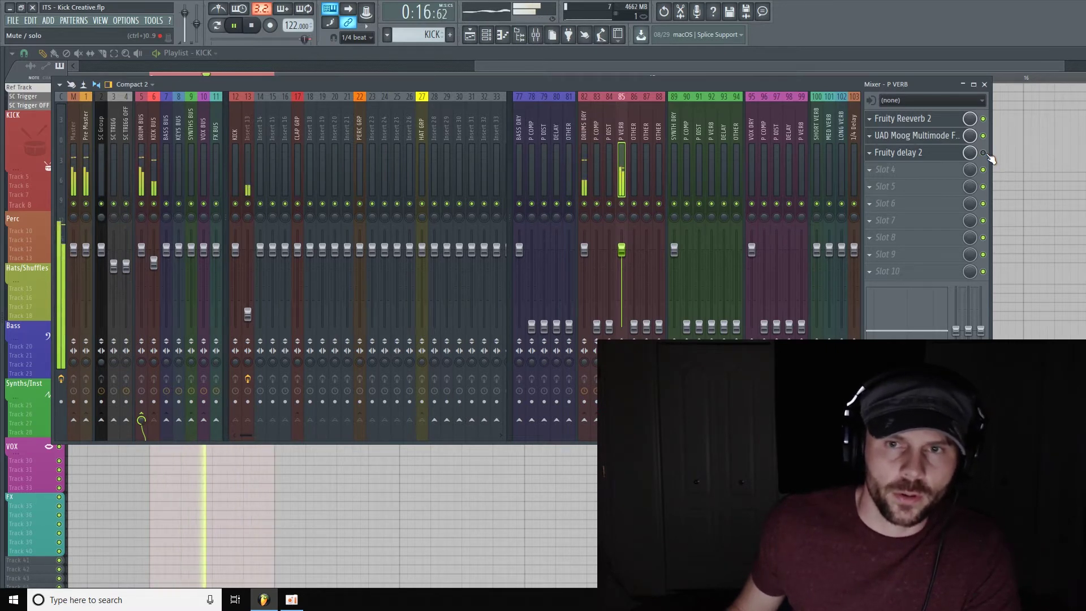
left_click(882, 152)
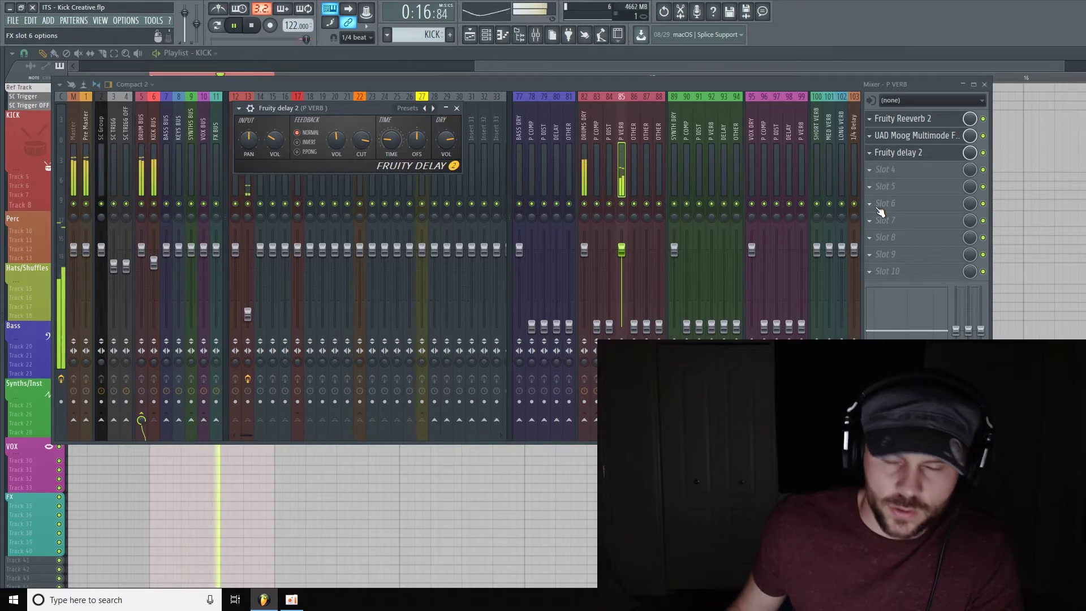
- Add Fruity parametric EQ 2 after the delay on P VERB
left_click(923, 177)
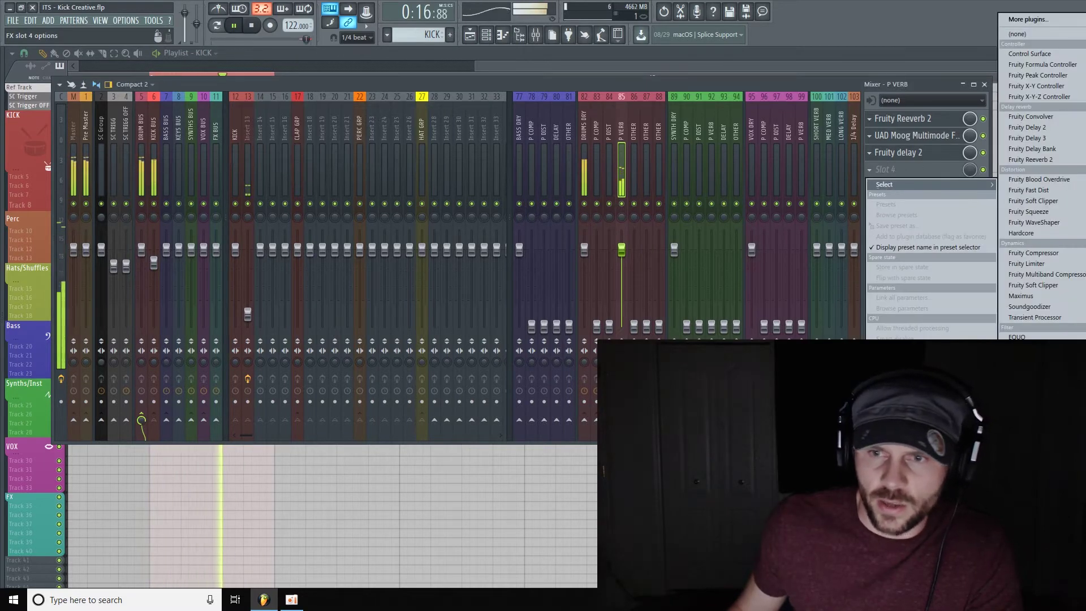
left_click(1035, 380)
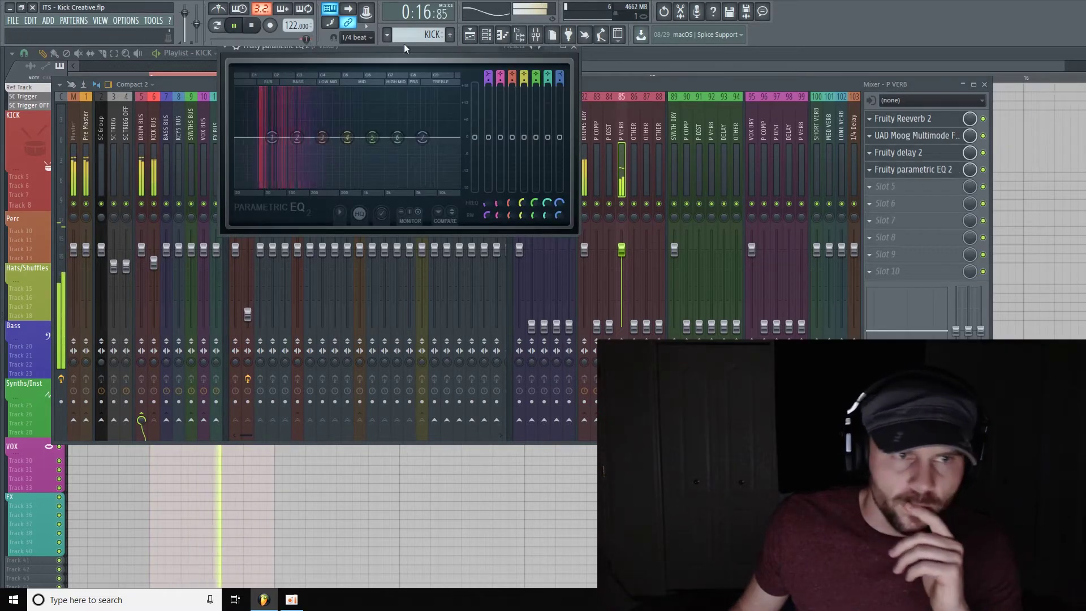
left_click_drag(413, 52, 445, 75)
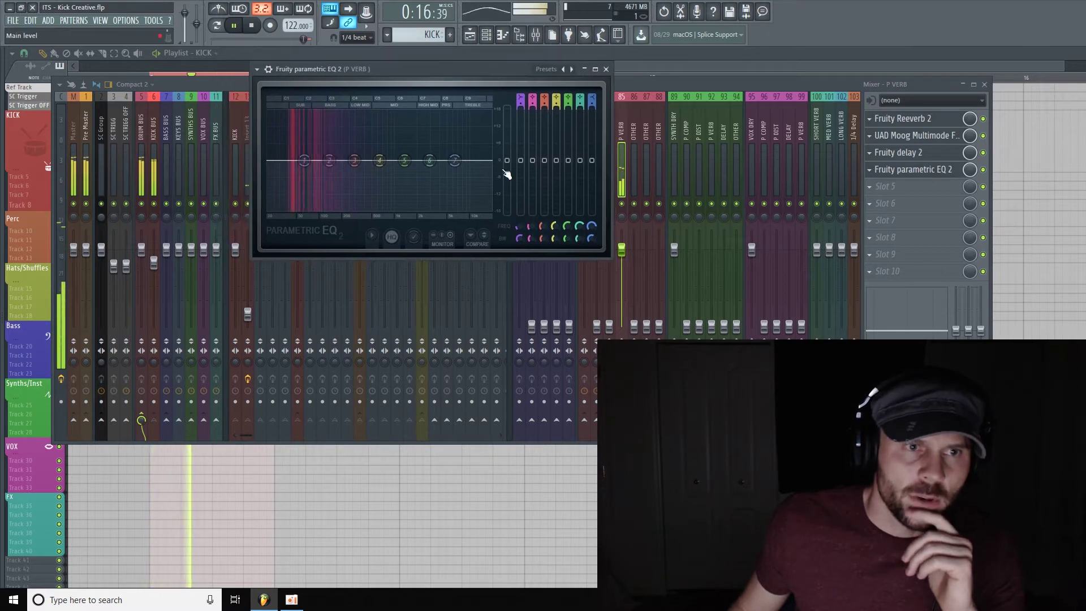
- Make EQ band 1 a Steep 4 high pass with a slightly lower frequency, and pull the band 7 high shelf to -18 dB at about 522 Hz
right_click(305, 162)
mouse_move(332, 190)
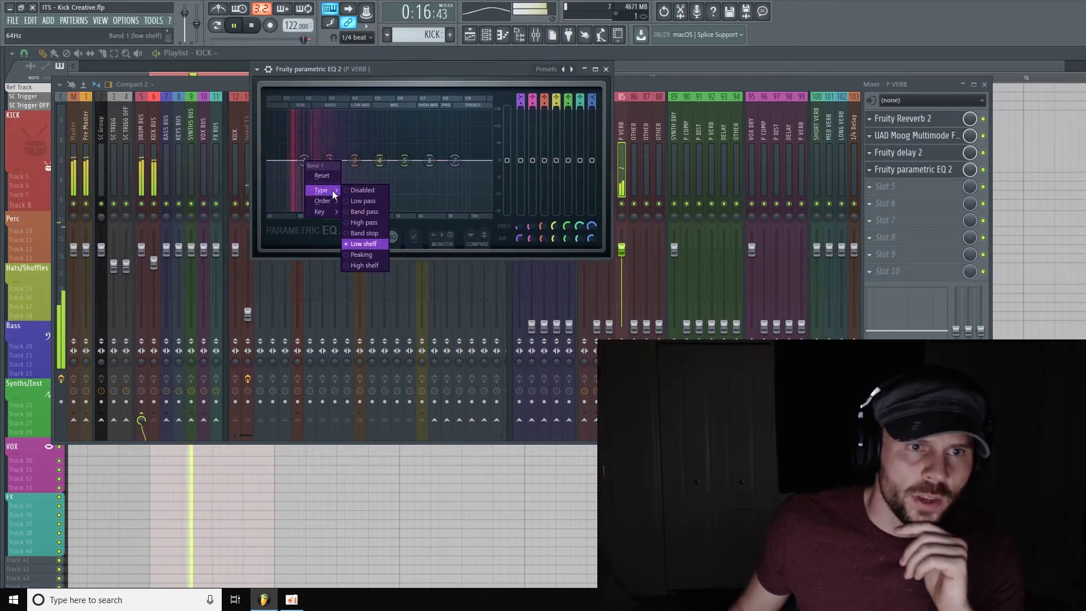
left_click(372, 222)
right_click(304, 160)
mouse_move(334, 202)
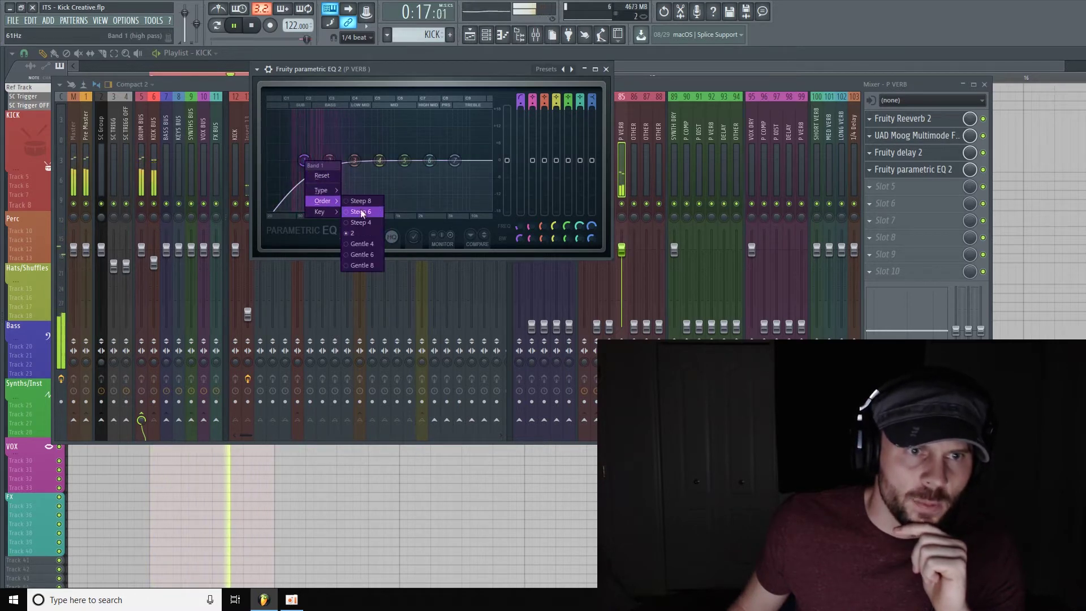
left_click(363, 222)
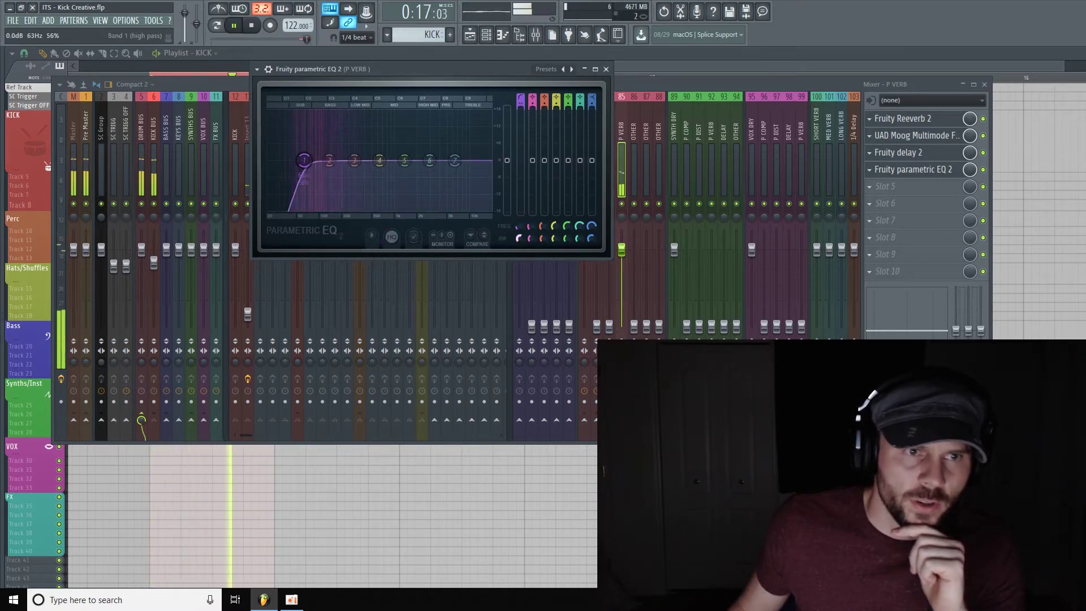
left_click_drag(303, 160, 296, 161)
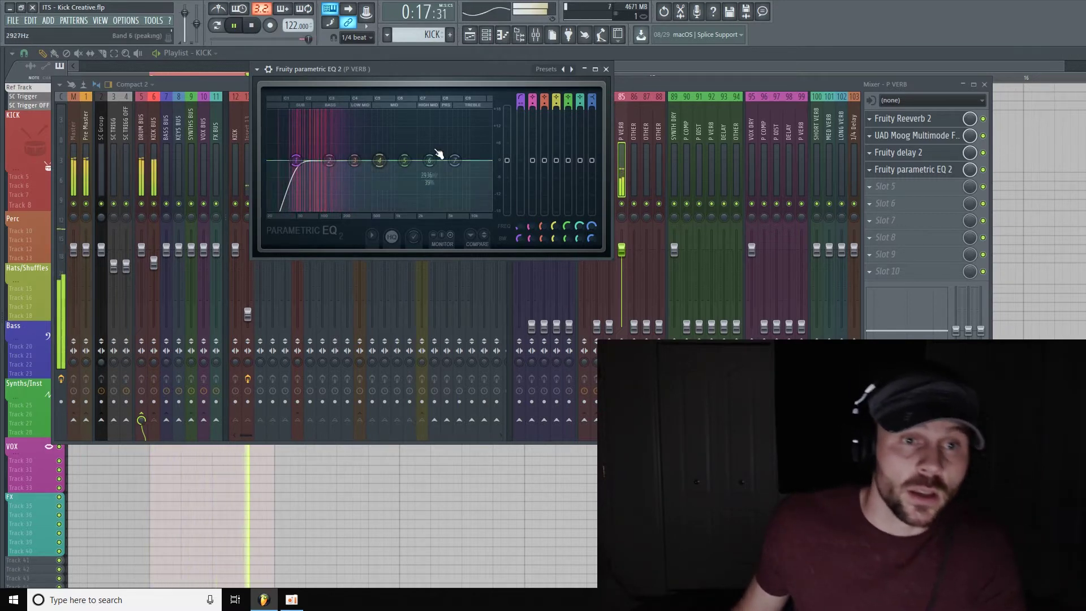
left_click_drag(455, 160, 375, 208)
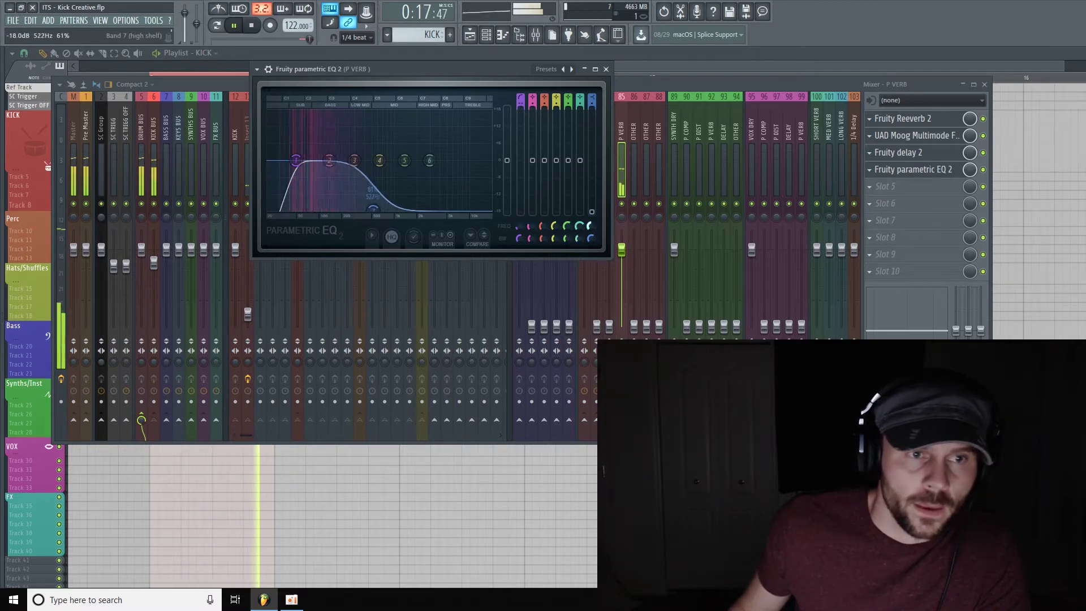
left_click(607, 69)
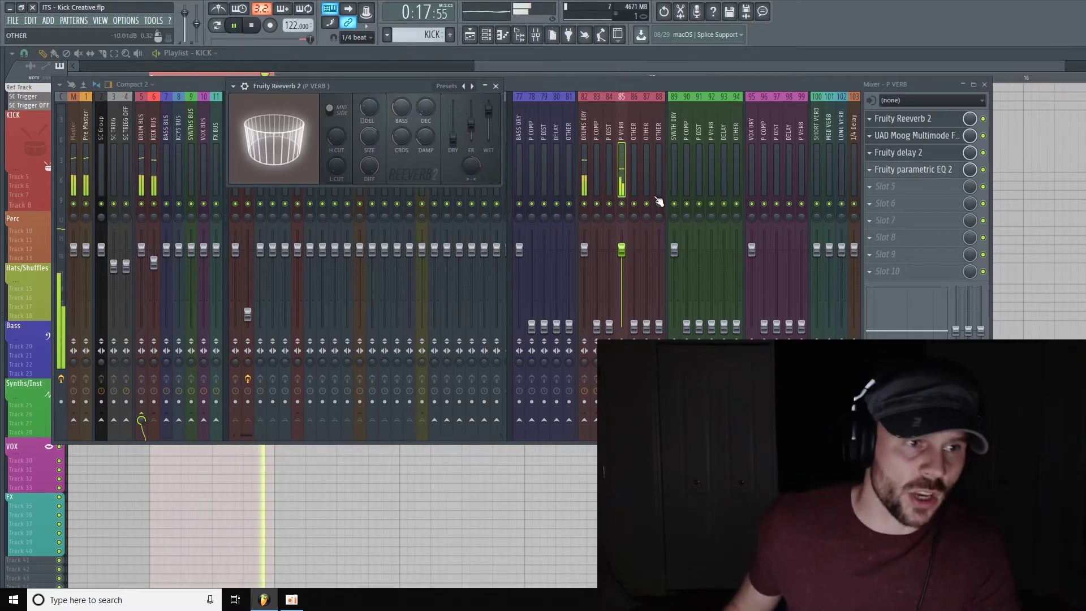
- Add ShaperBox in slot 10 of P VERB with a Volume shaper using the fifth Ducking curve
left_click(910, 273)
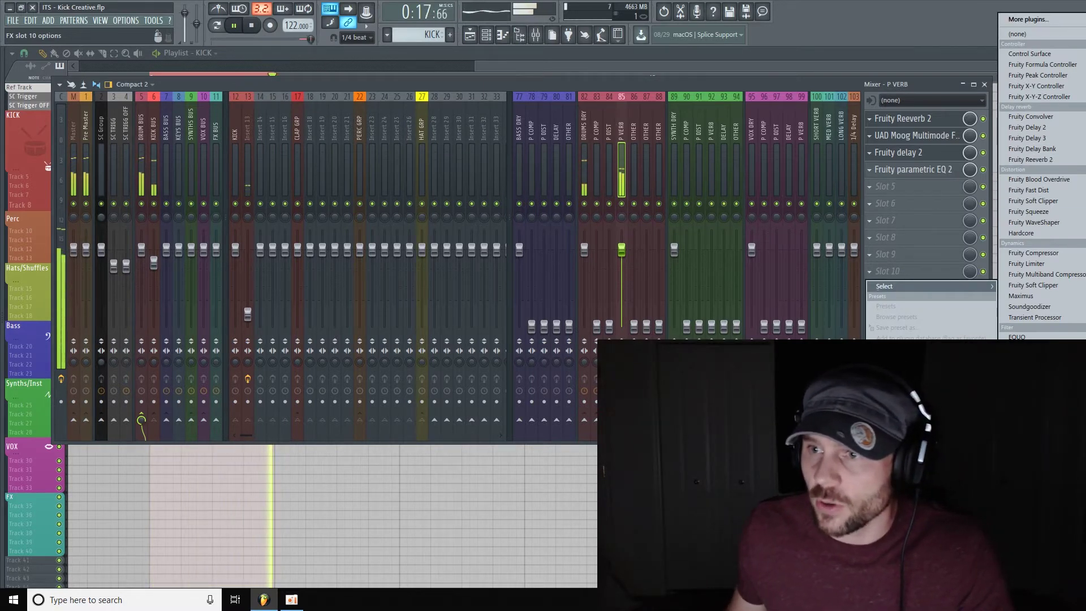
left_click(1030, 408)
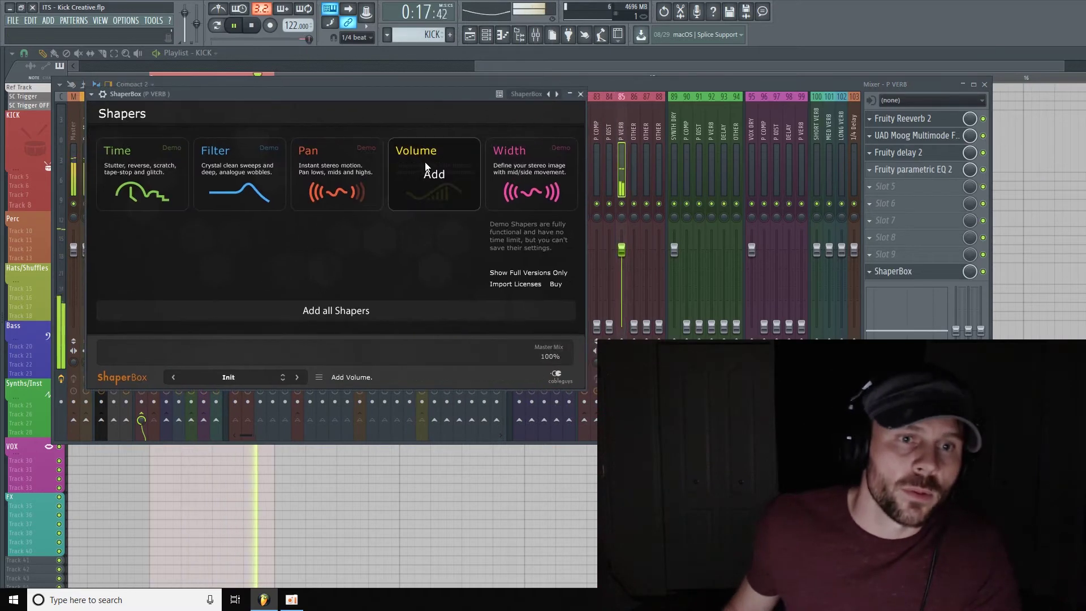
left_click(474, 170)
left_click(209, 318)
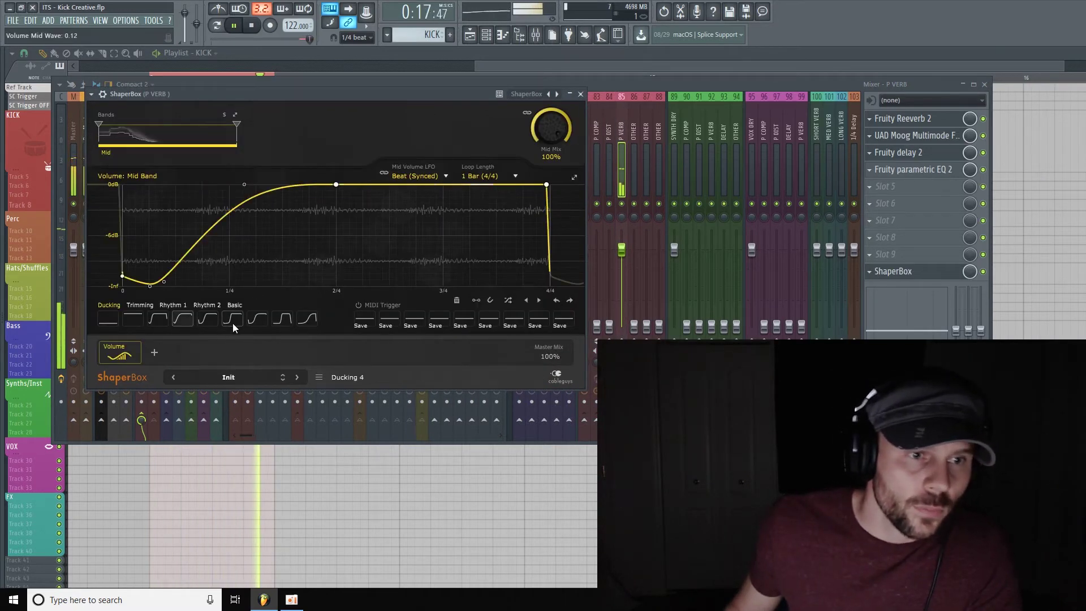
left_click(208, 318)
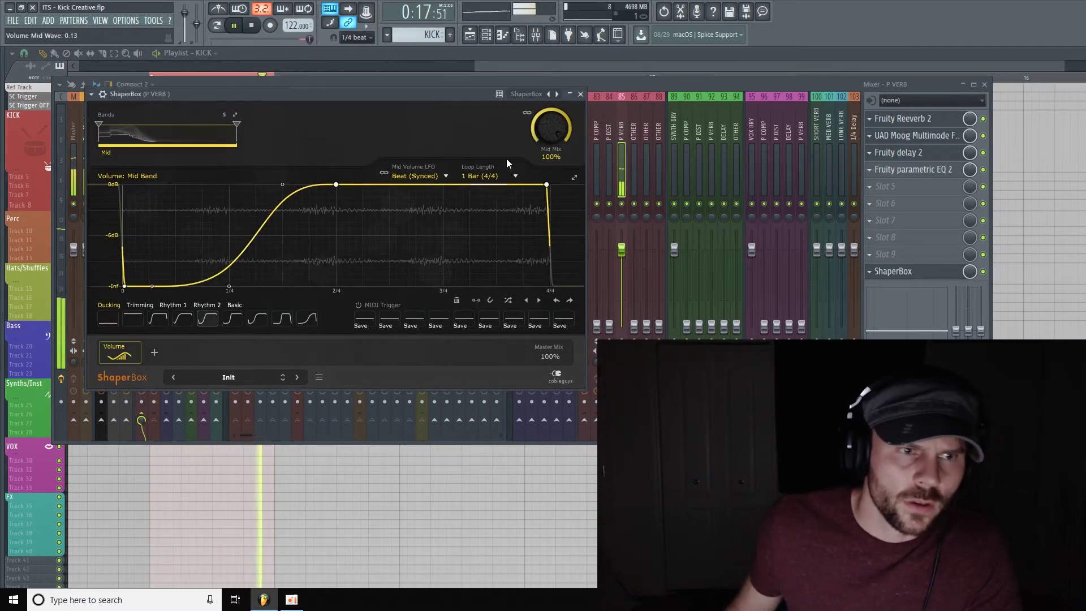
- Set the Volume shaper's loop length to 1/4 and compare the sound with ShaperBox bypassed
left_click(508, 176)
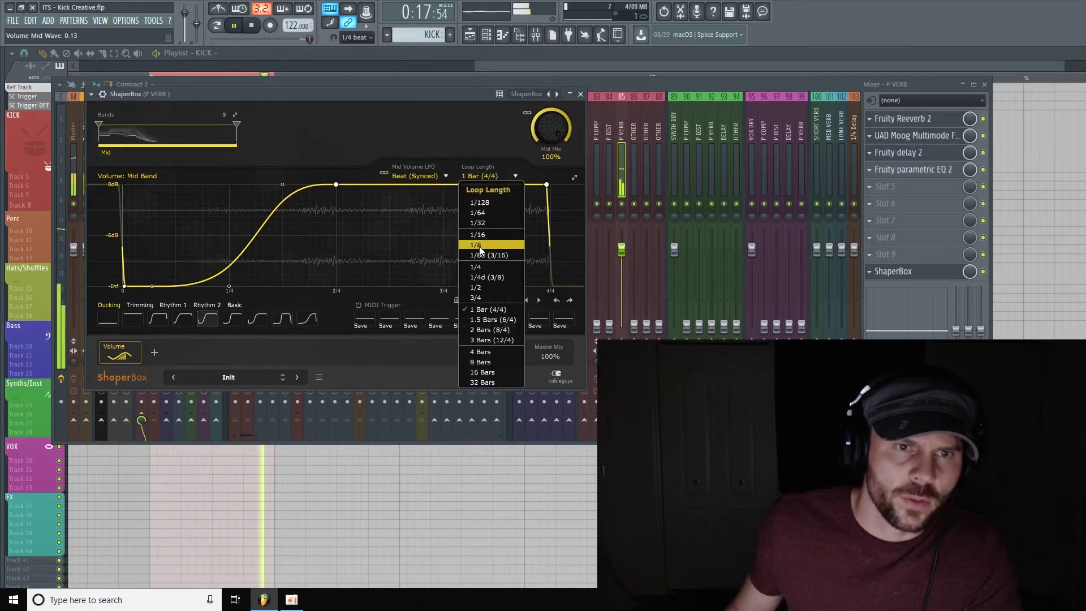
left_click(489, 261)
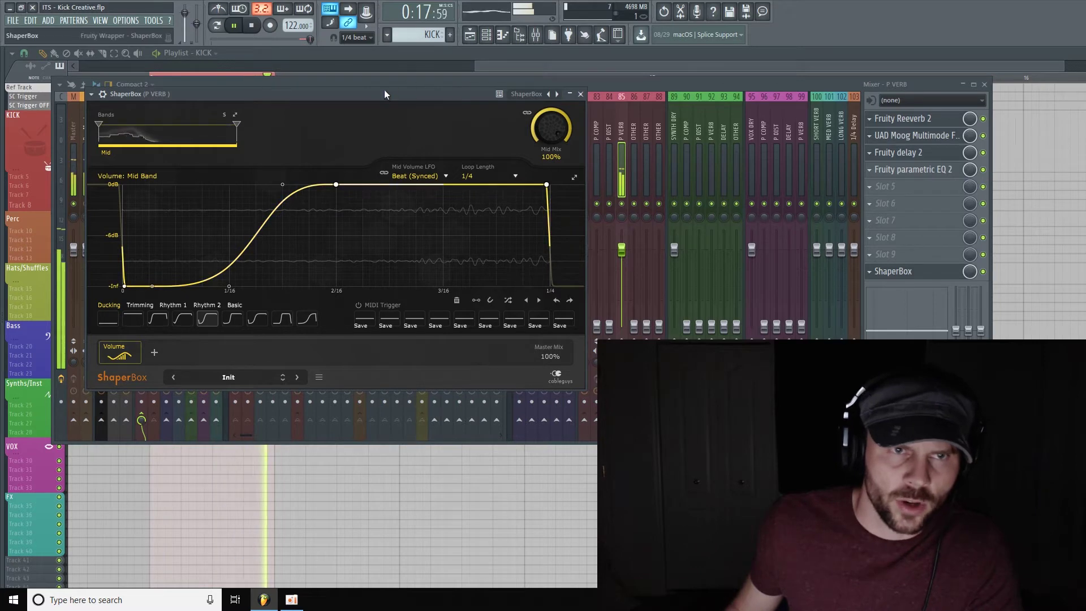
left_click_drag(457, 92, 463, 72)
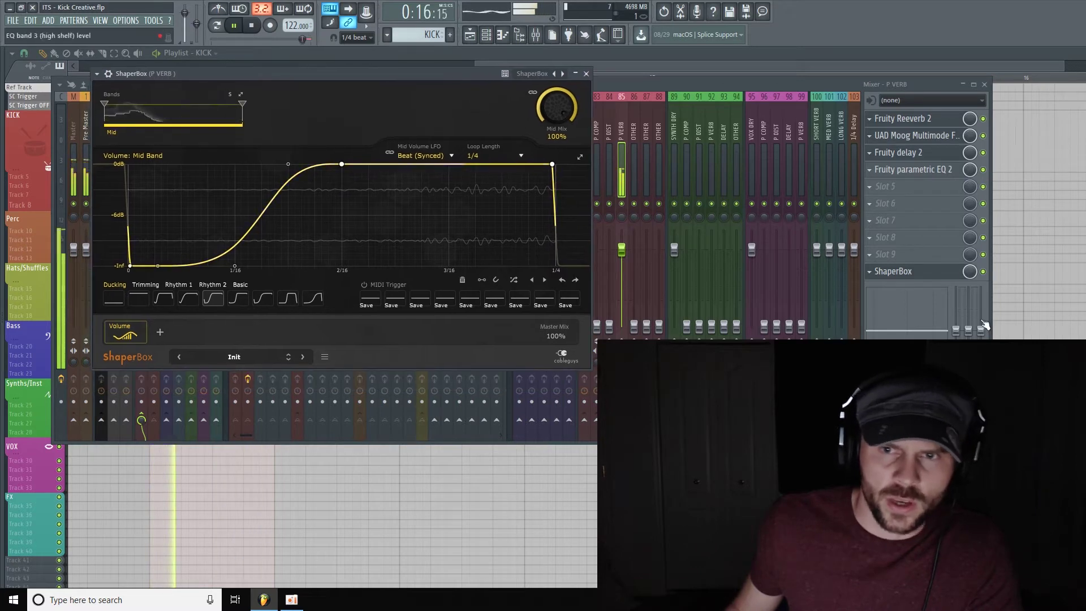
left_click(985, 273)
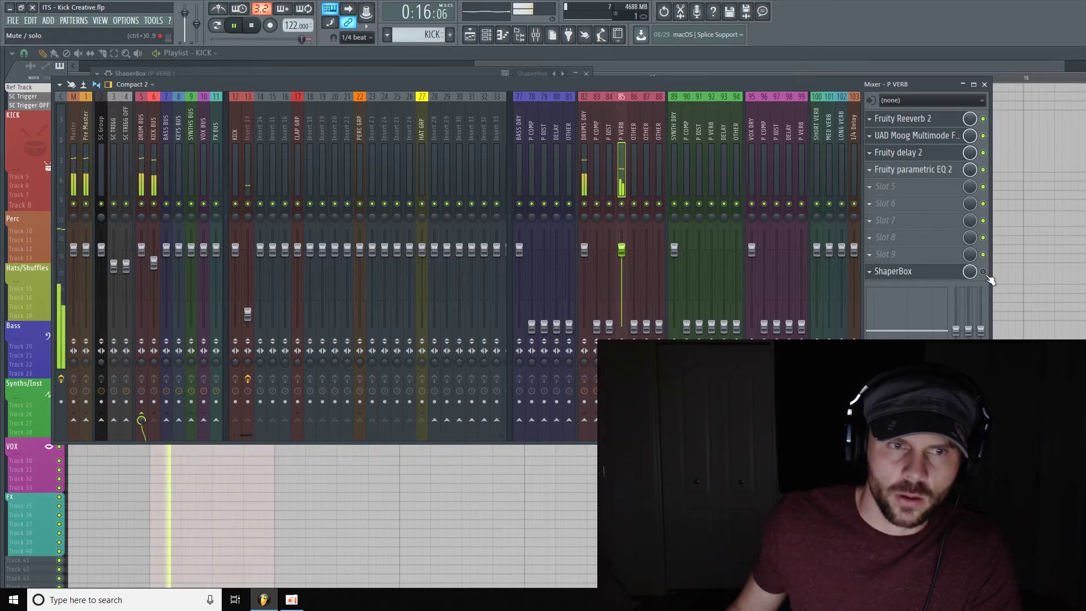
- Lower the P VERB track's fader to between -6.7 and -5 dB while listening, and stop playback
left_click(154, 127)
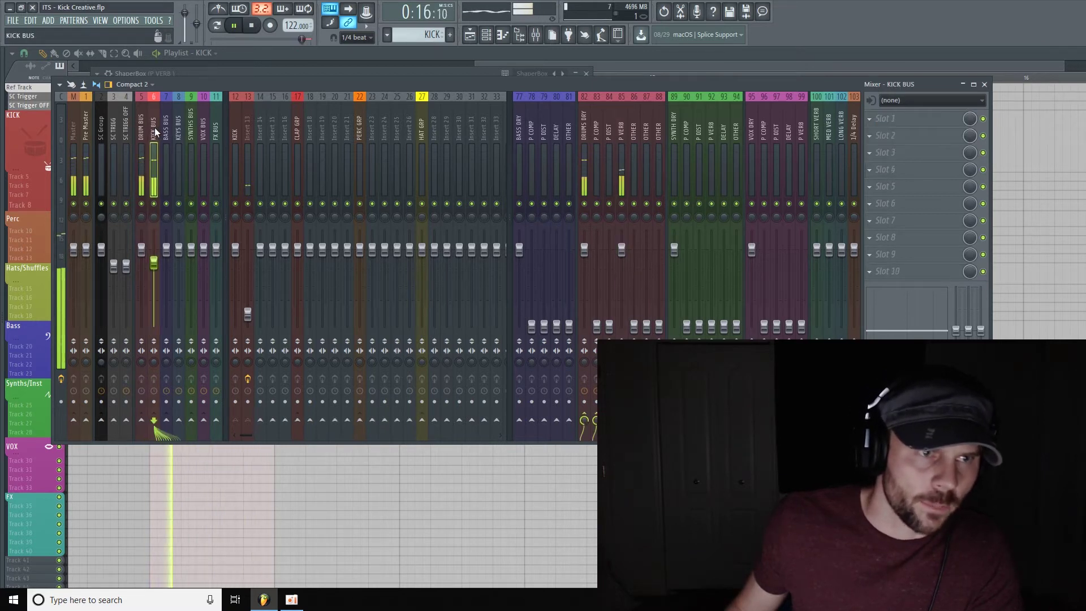
left_click(623, 251)
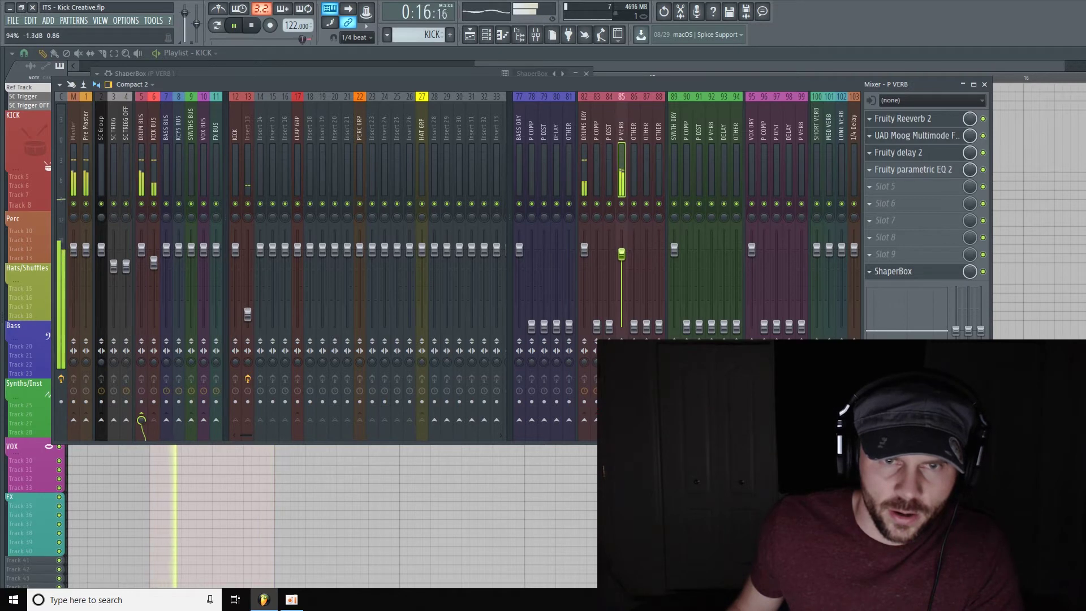
left_click_drag(621, 254, 621, 272)
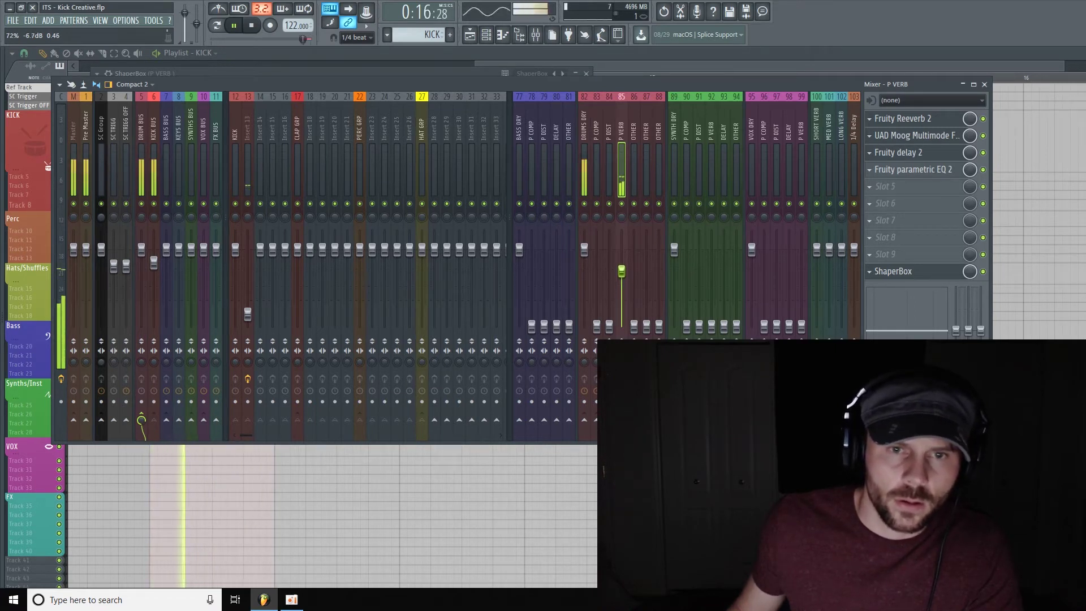
left_click_drag(622, 270, 622, 268)
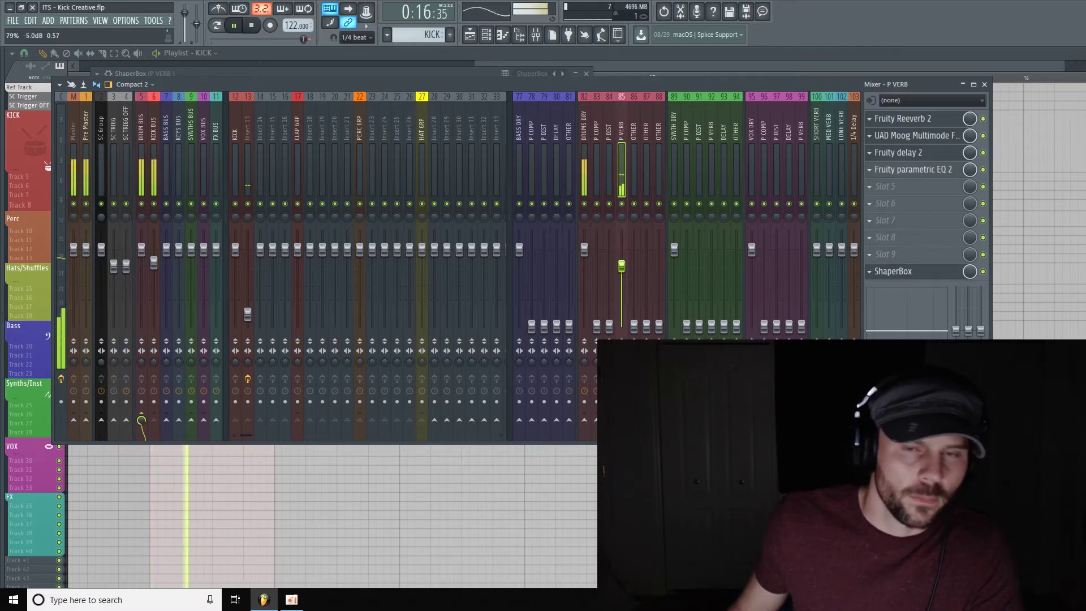
left_click_drag(621, 266, 621, 267)
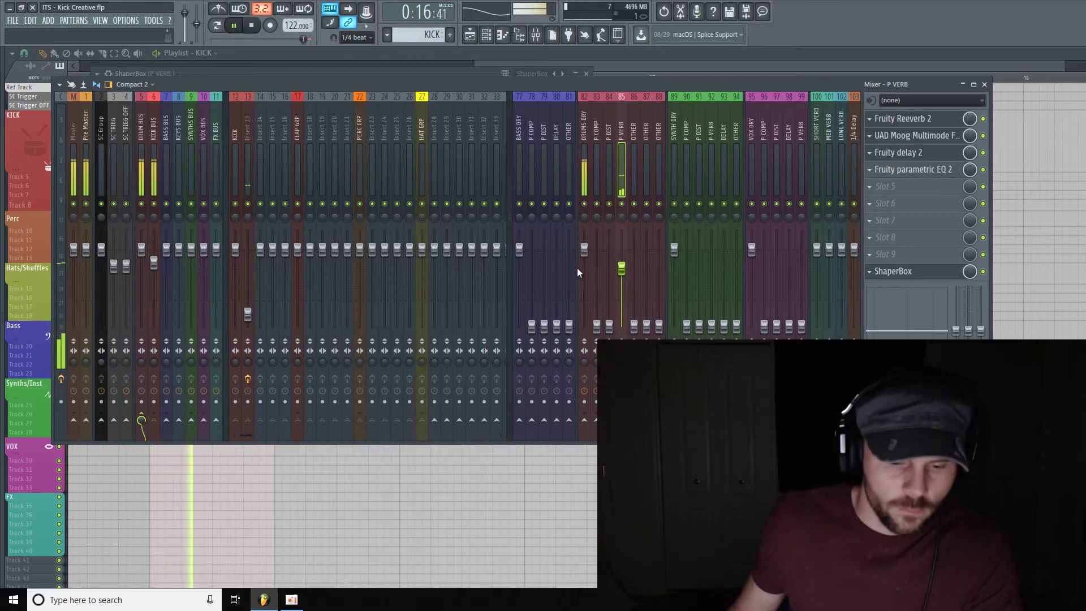
key("space")
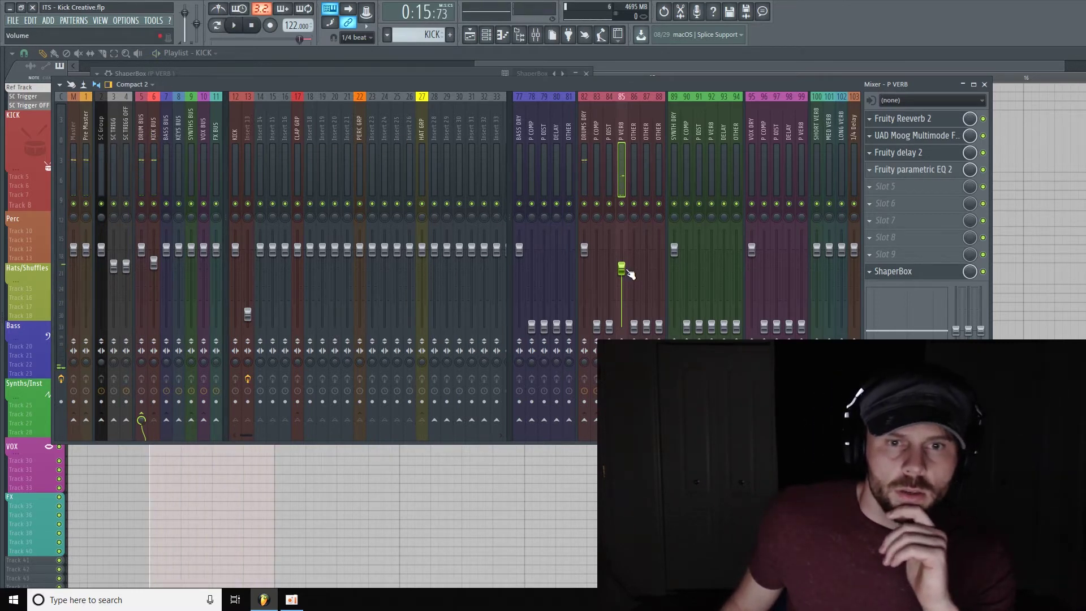
- Rename the P VERB mixer track 85 as "bass"
right_click(621, 141)
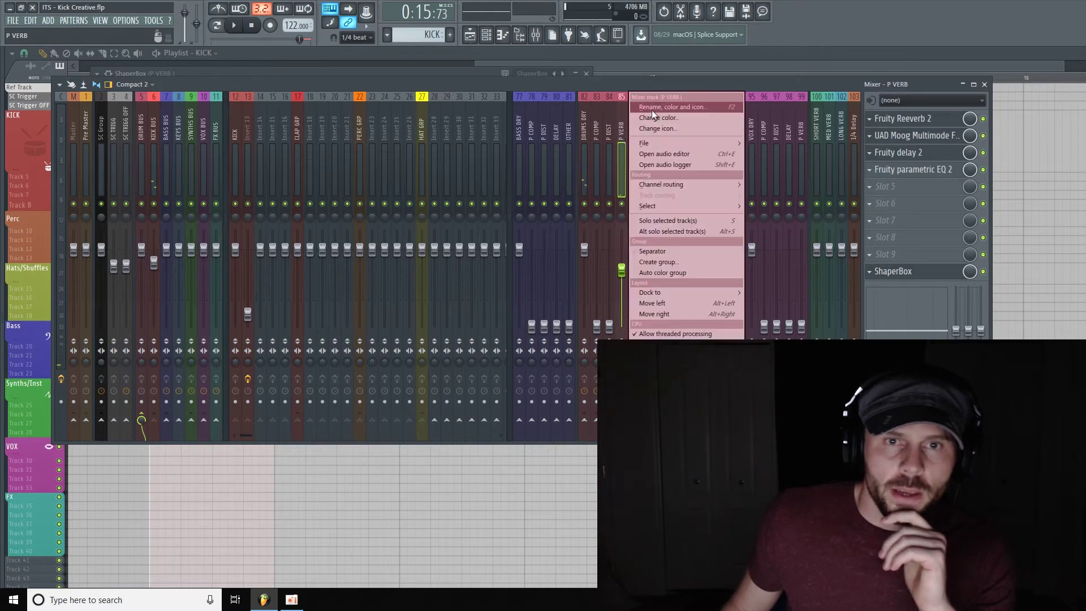
left_click(653, 110)
type("bass")
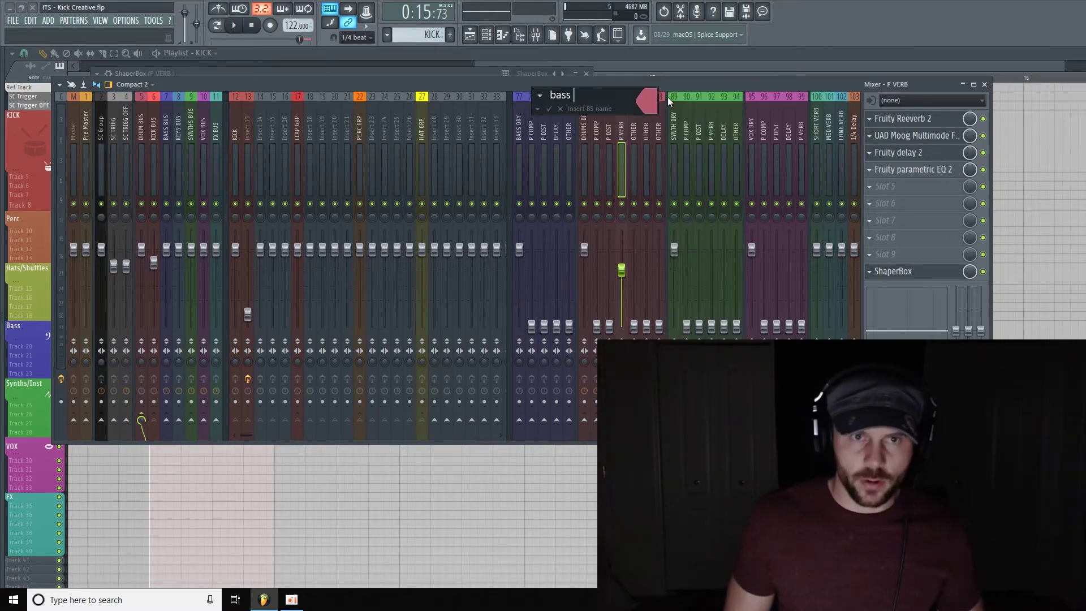
key("Return")
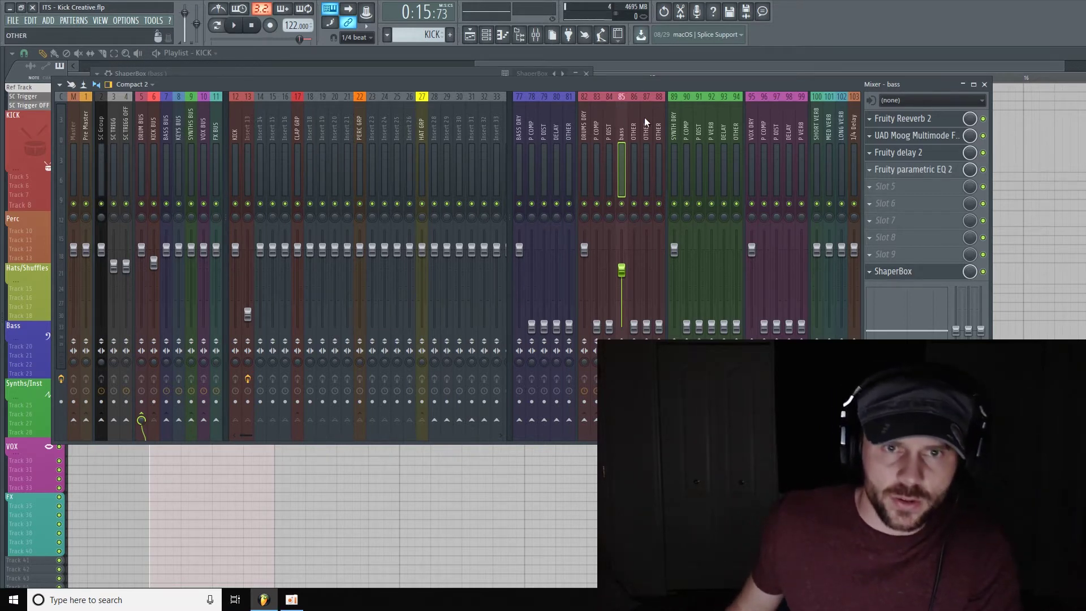
- Add Fruity Delay 3 in the first effect slot of the OTHER mixer track 86
left_click(636, 132)
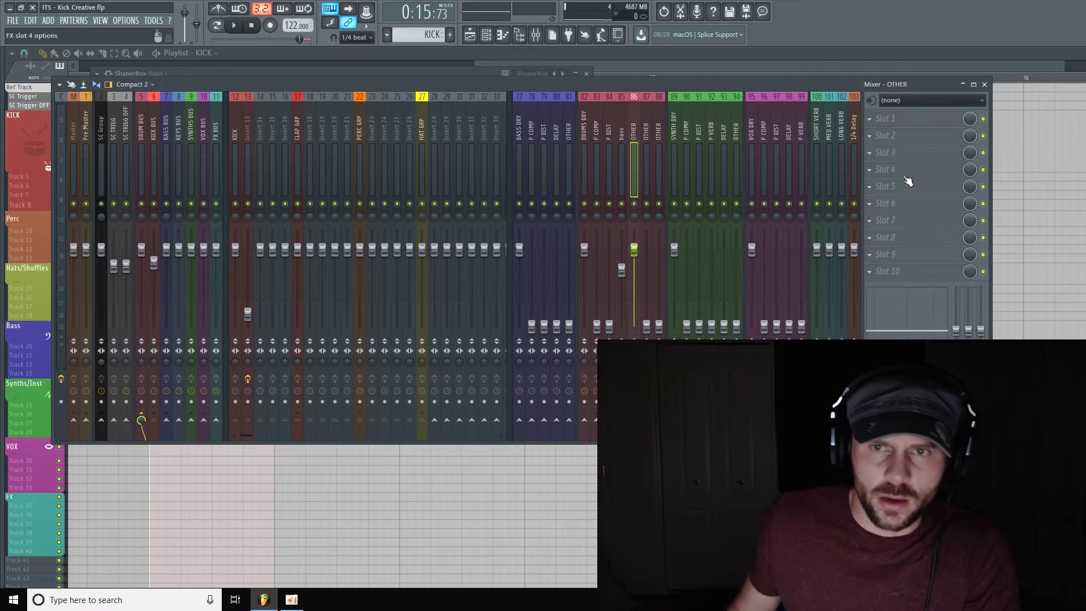
left_click(913, 126)
mouse_move(920, 133)
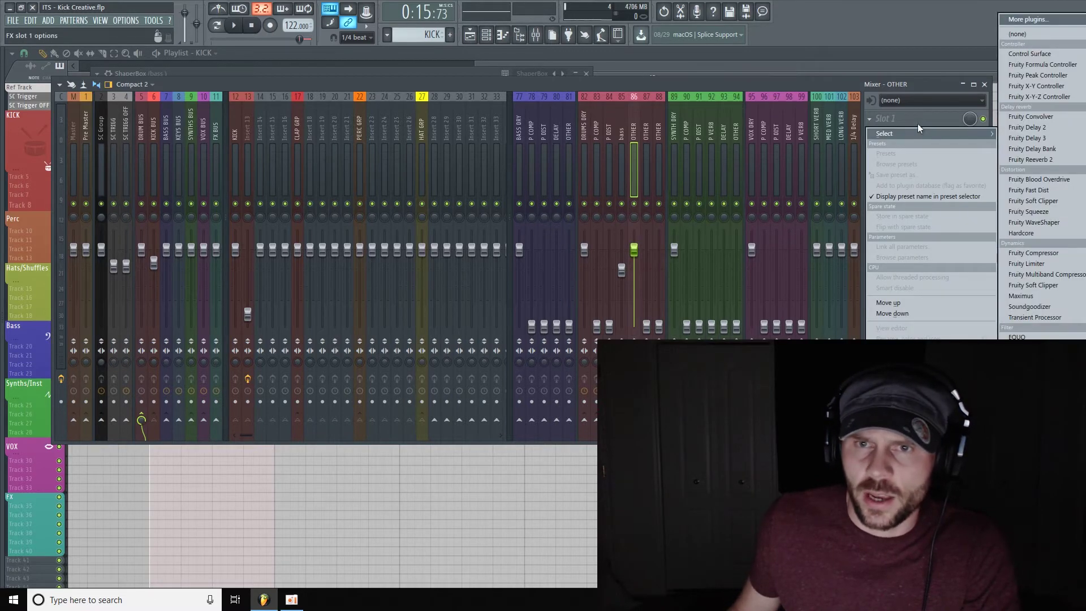
left_click(1042, 138)
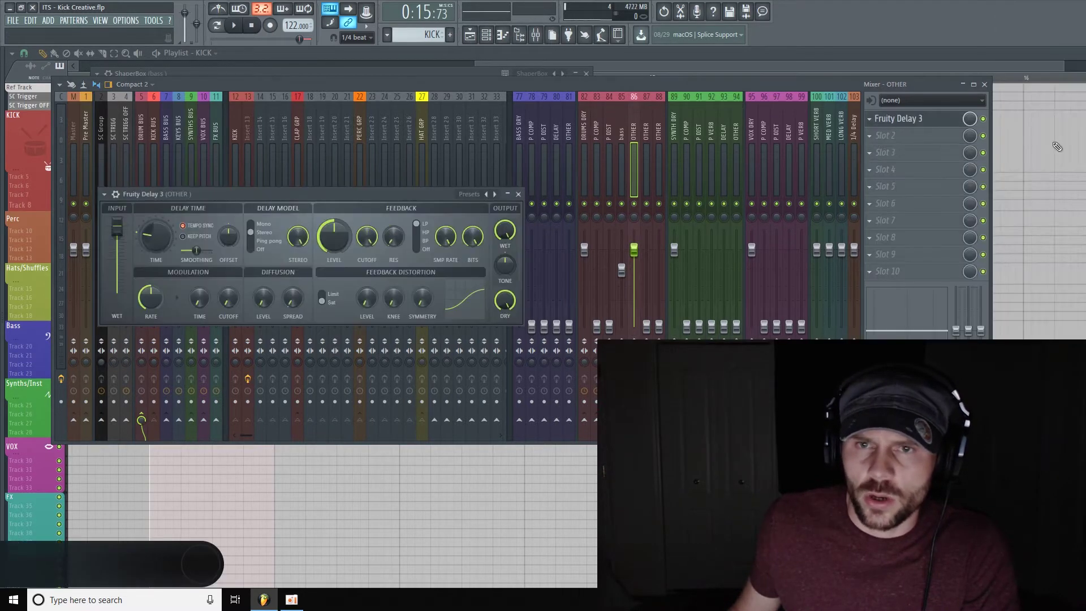
left_click_drag(400, 194, 412, 142)
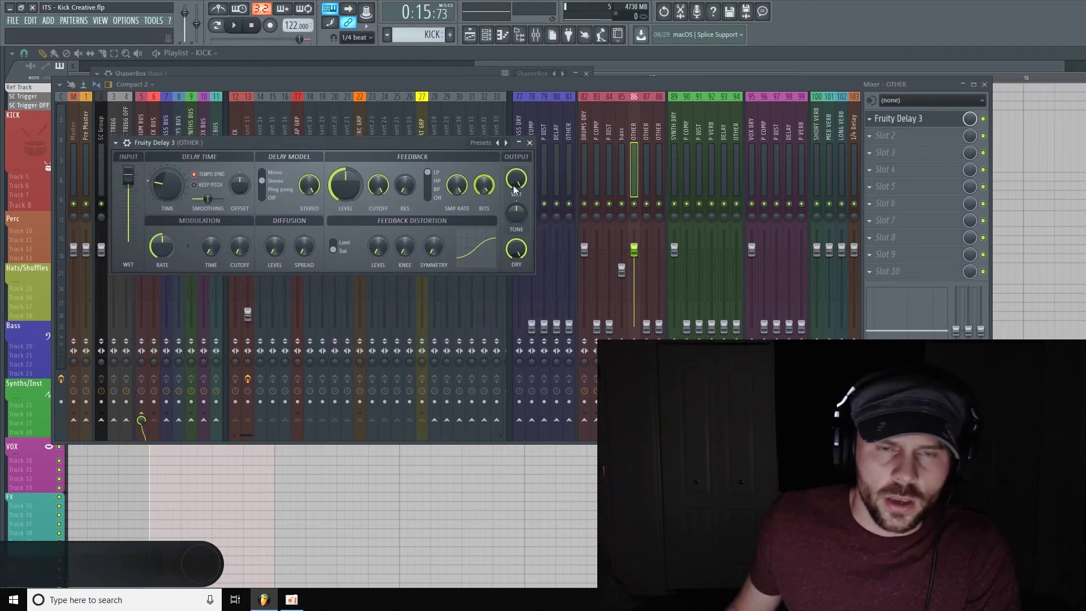
- Mute the bass track 85 and the DRUMS DRY track 82 in the mixer
left_click(621, 204)
key("Escape")
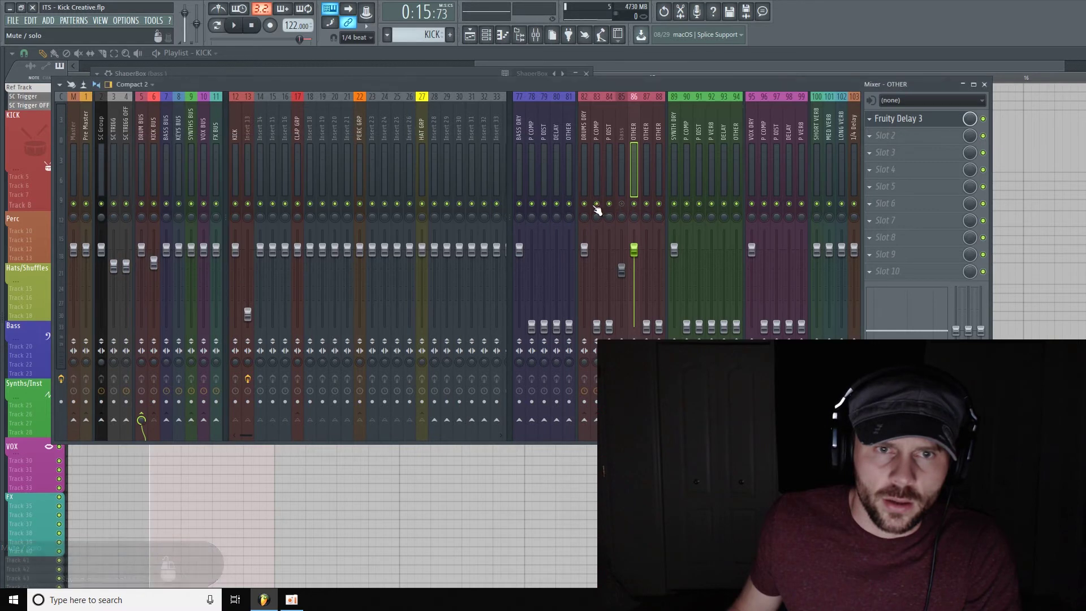
left_click(585, 203)
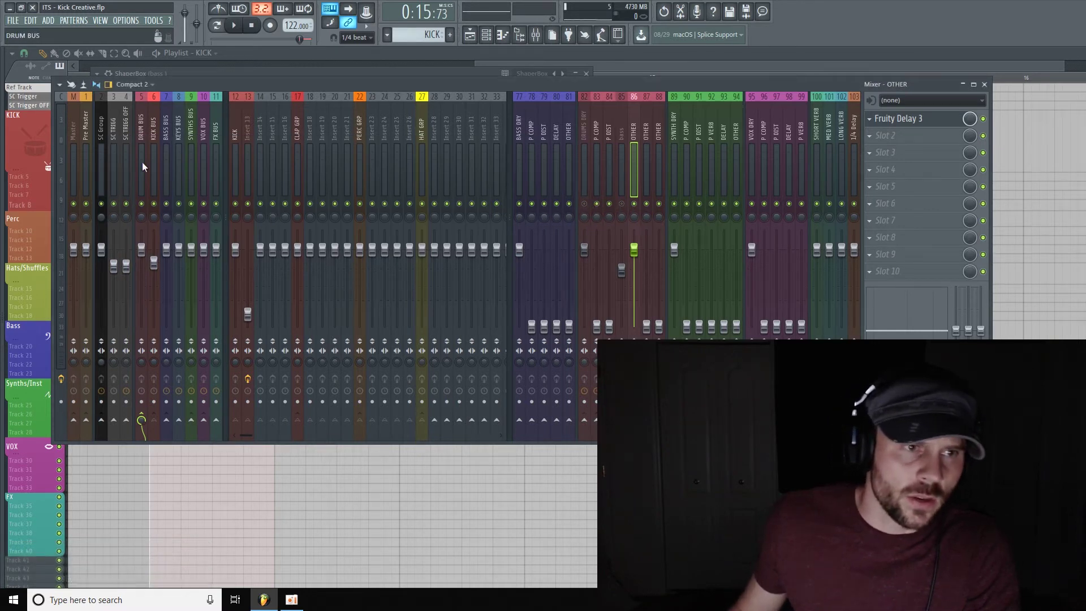
- Insert Fruity parametric EQ 2 ahead of Fruity Delay 3 on the OTHER track 86 and roll off its lows with band 1 during playback
left_click(154, 133)
left_click(635, 139)
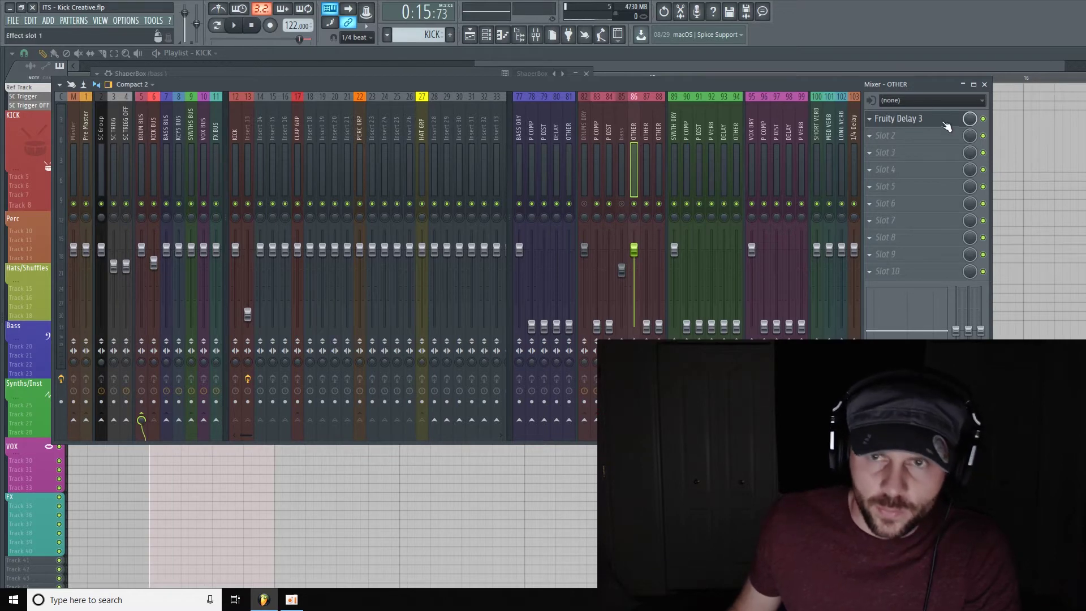
left_click(909, 123)
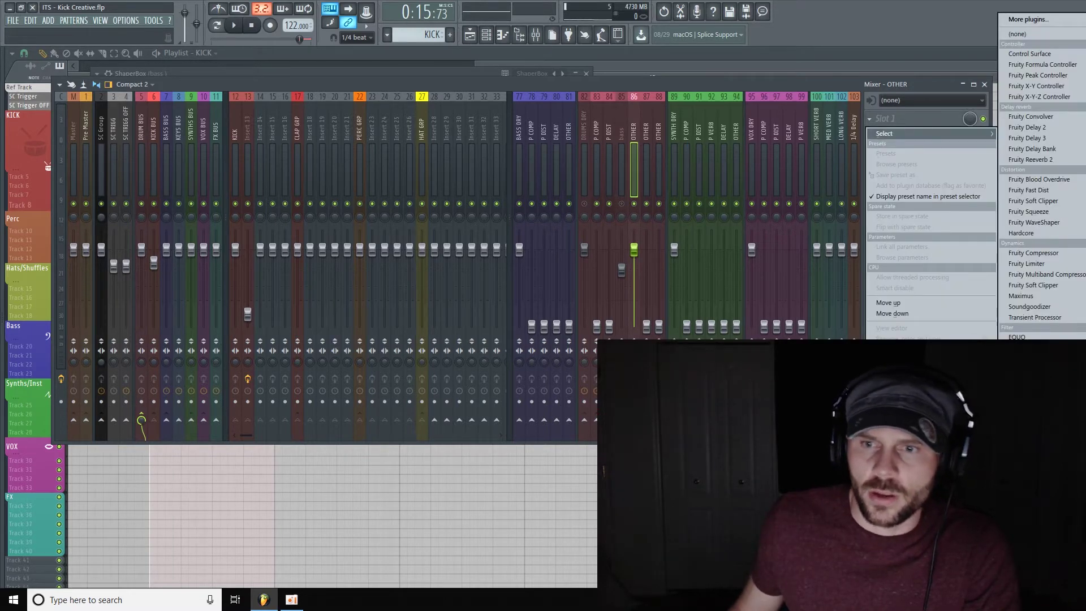
left_click(1035, 369)
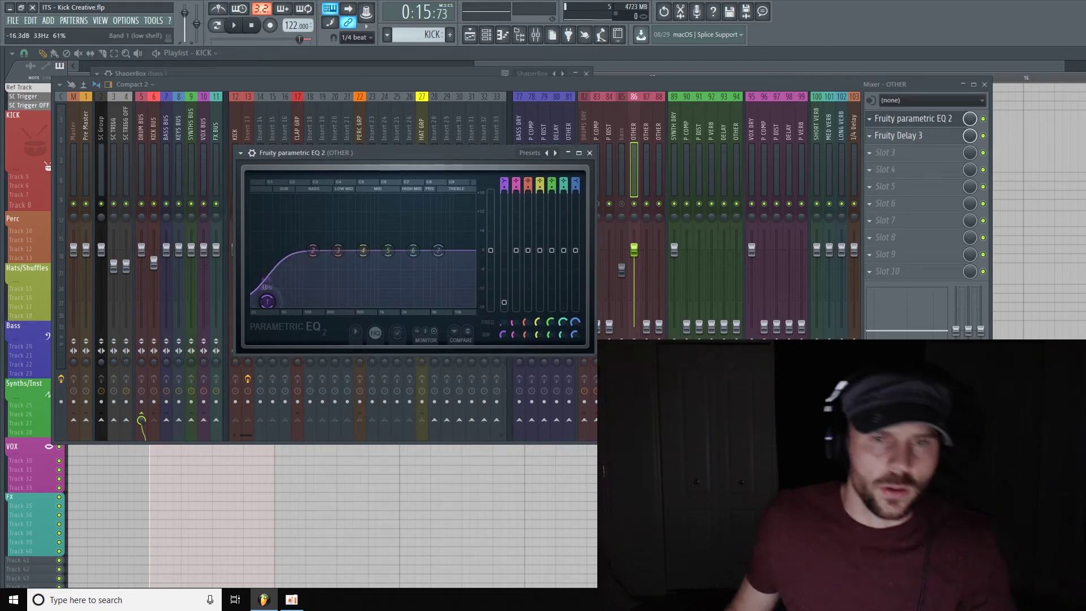
left_click_drag(267, 301, 262, 304)
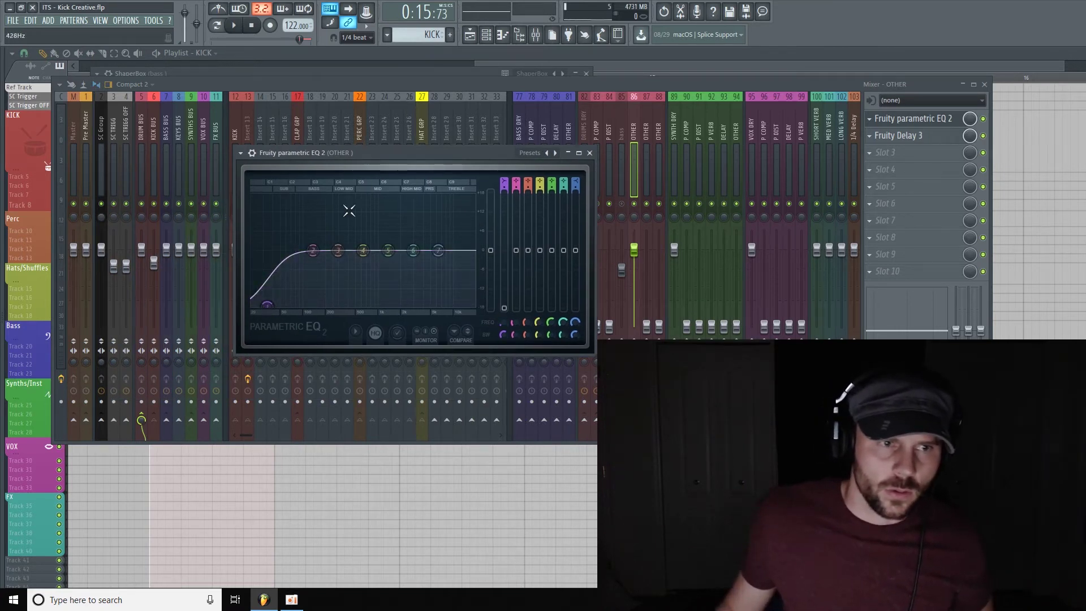
key("space")
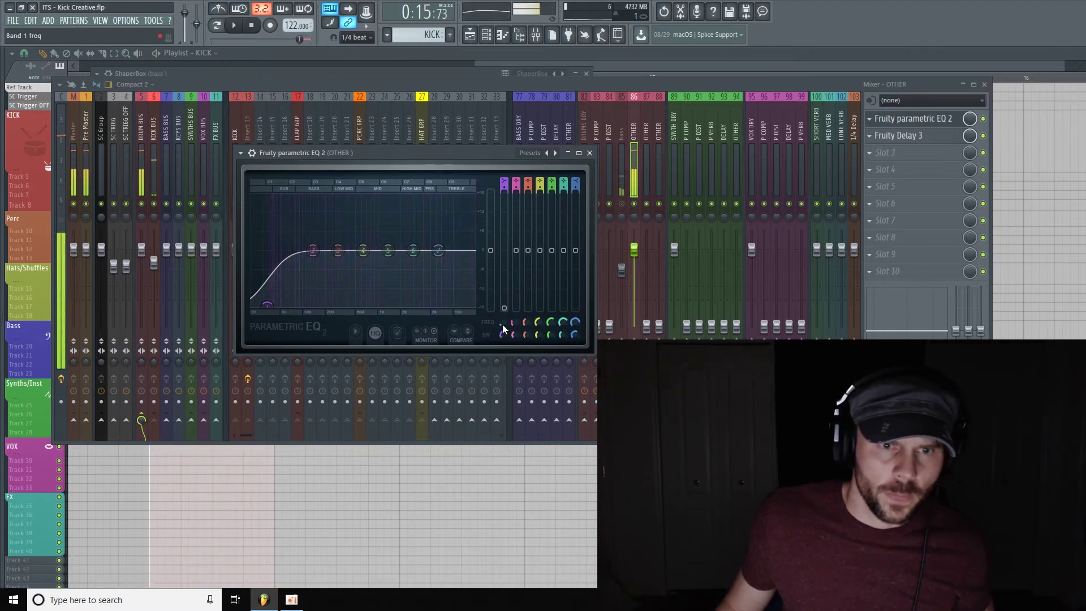
left_click_drag(266, 304, 270, 304)
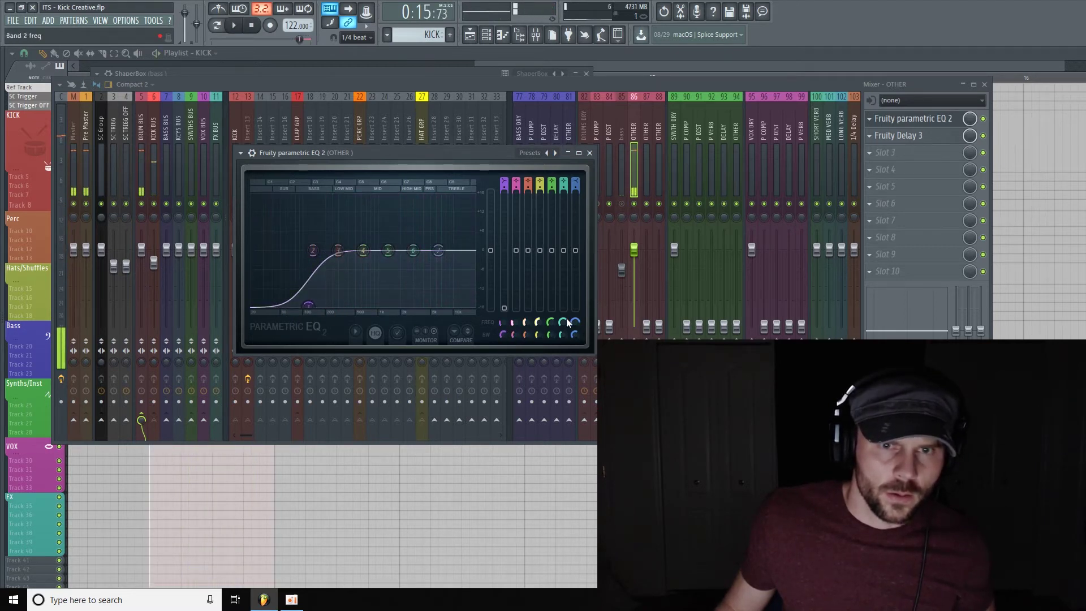
- Lower the OTHER track 86's fader to -6.6 dB and set its EQ's band 1 low shelf to 219 Hz at -18 dB
left_click_drag(624, 249, 635, 272)
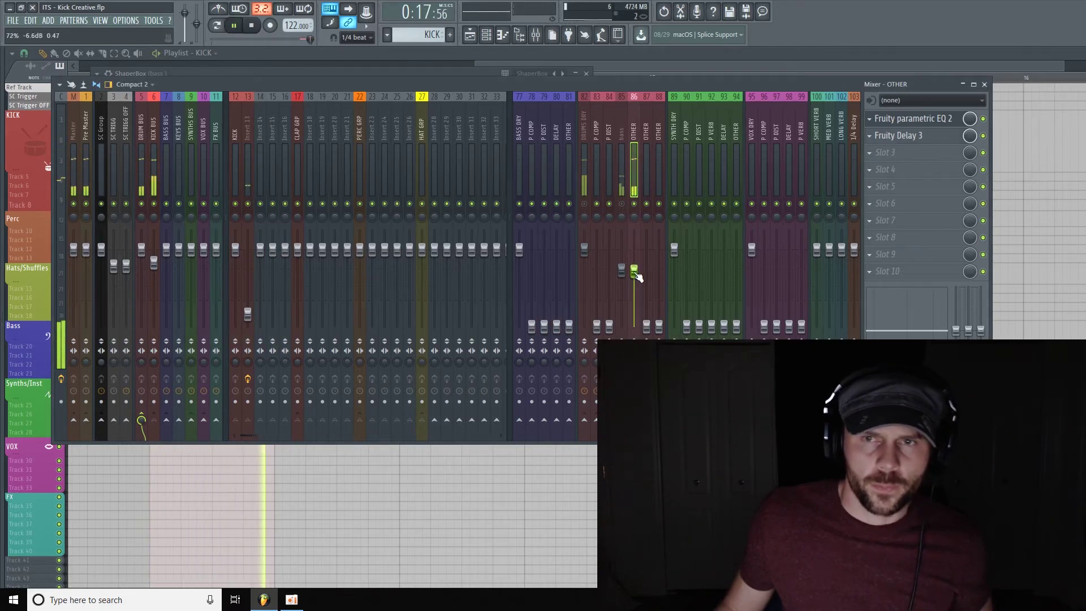
left_click(931, 119)
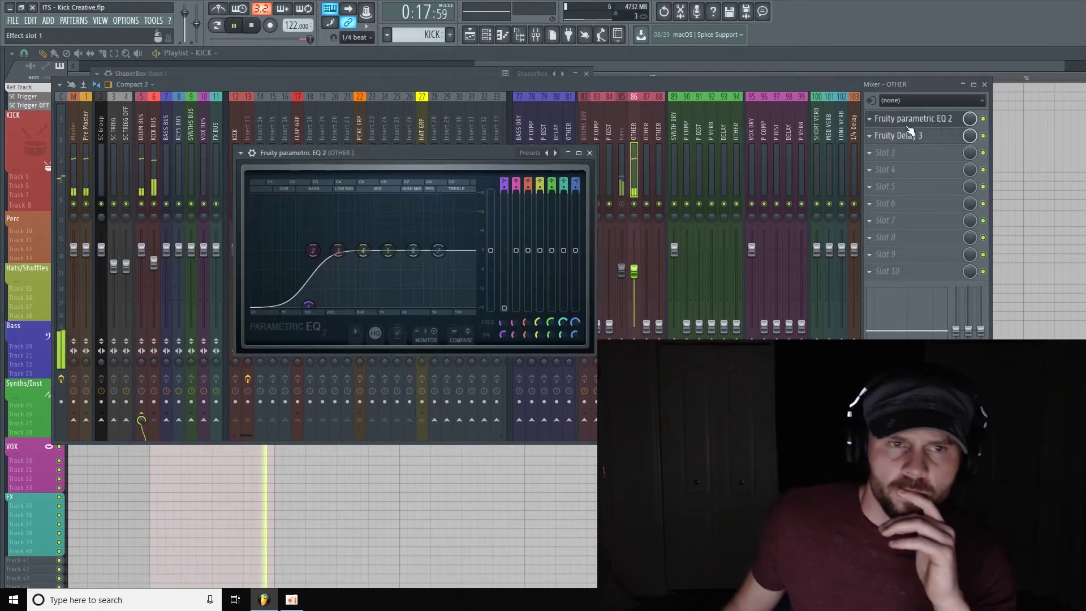
left_click_drag(309, 305, 328, 306)
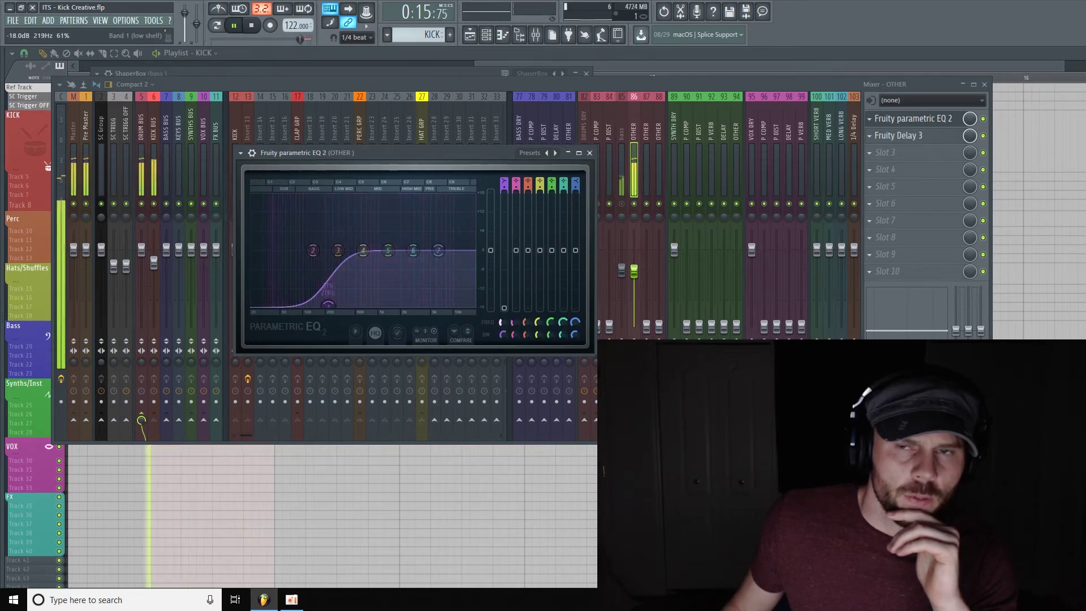
- Switch Fruity Delay 3's delay model to Ping pong and turn its delay time pan to the negative side
left_click(956, 136)
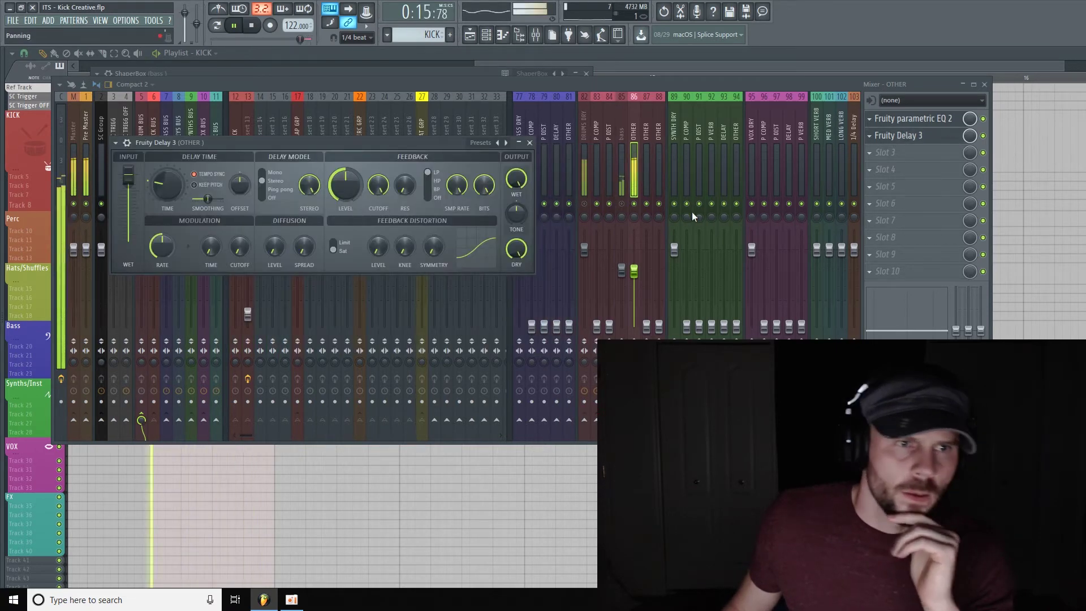
left_click(271, 189)
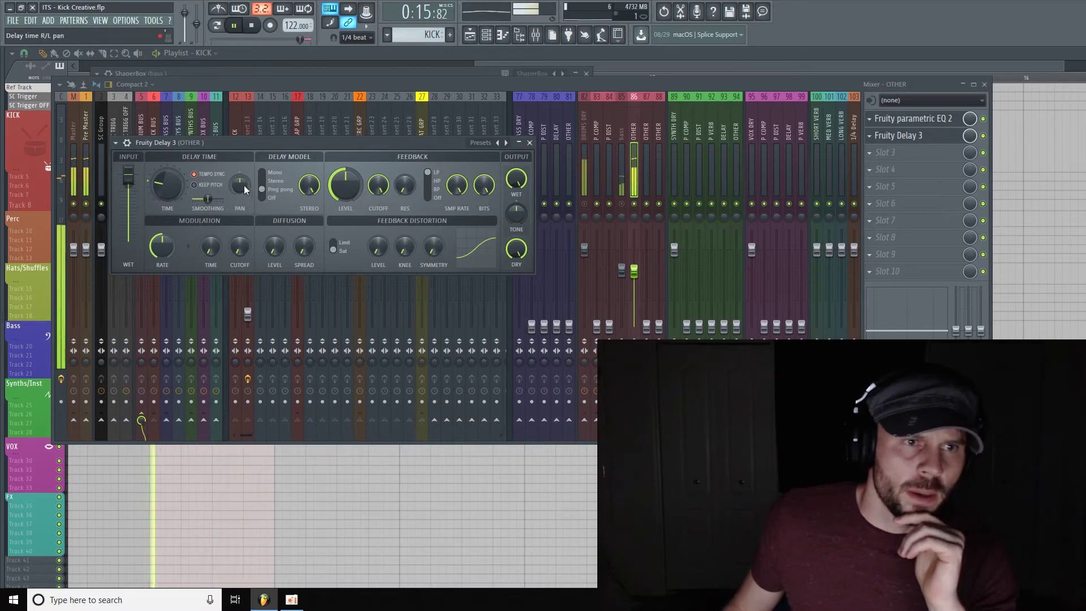
mouse_move(239, 184)
left_mouse_down()
mouse_move(239, 207)
mouse_move(236, 192)
left_mouse_up()
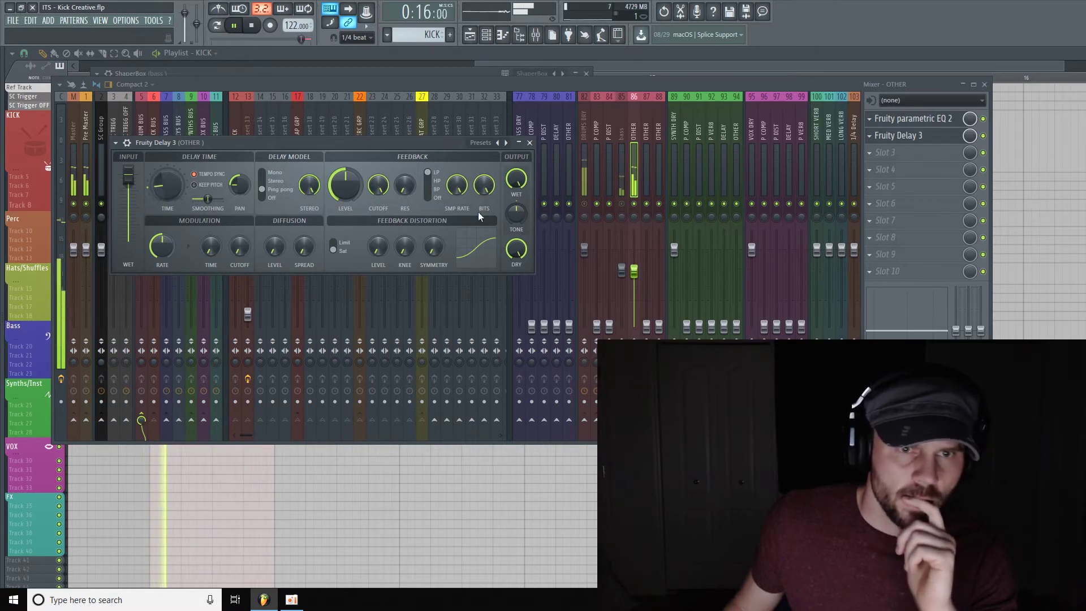
- Lower Fruity Delay 3's feedback bits and cutoff, and reduce its feedback sample rate to about 2214 Hz
mouse_move(484, 185)
left_mouse_down()
mouse_move(484, 199)
mouse_move(484, 187)
left_mouse_up()
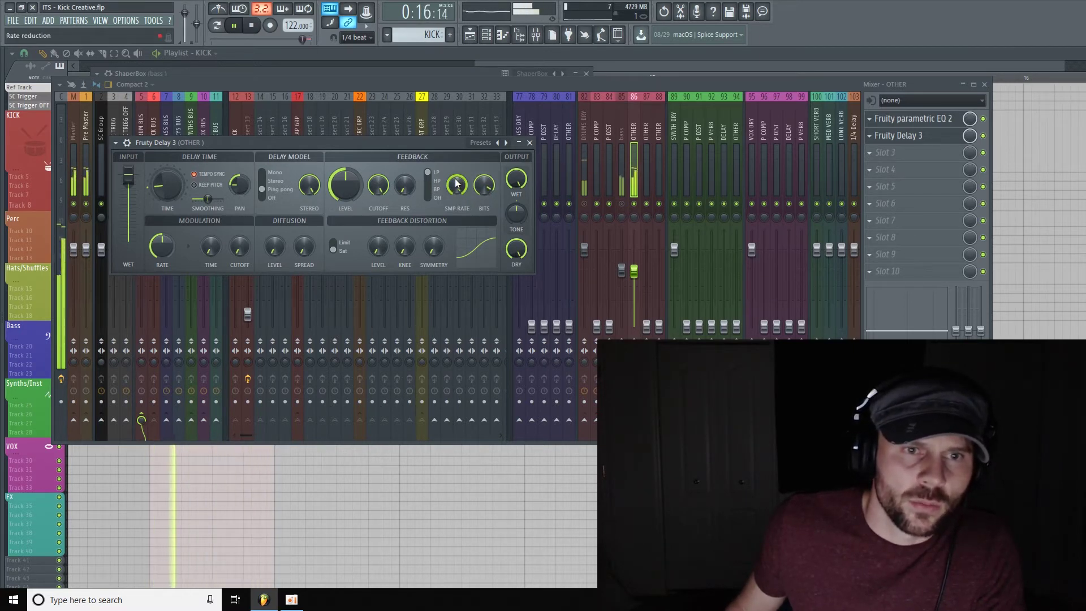
left_click_drag(457, 185, 457, 181)
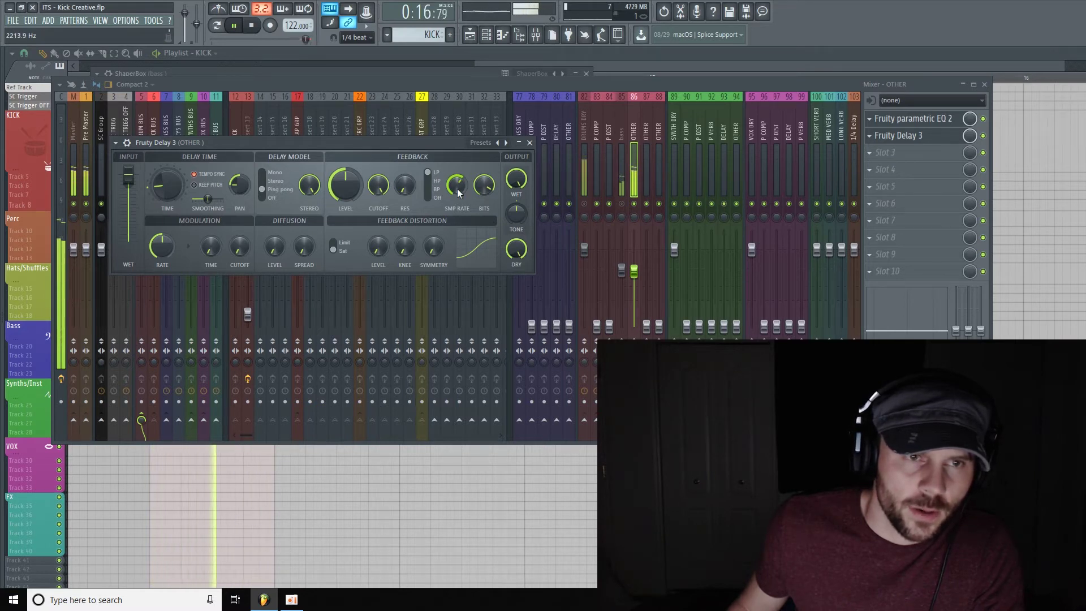
left_click_drag(339, 143, 412, 116)
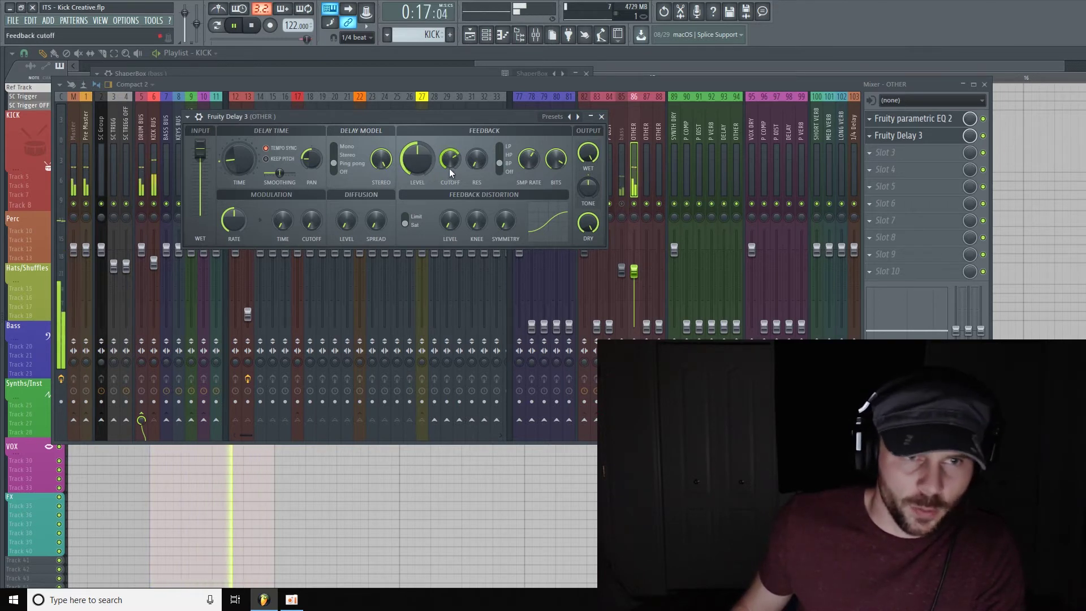
scroll(435, 180, "up", 5)
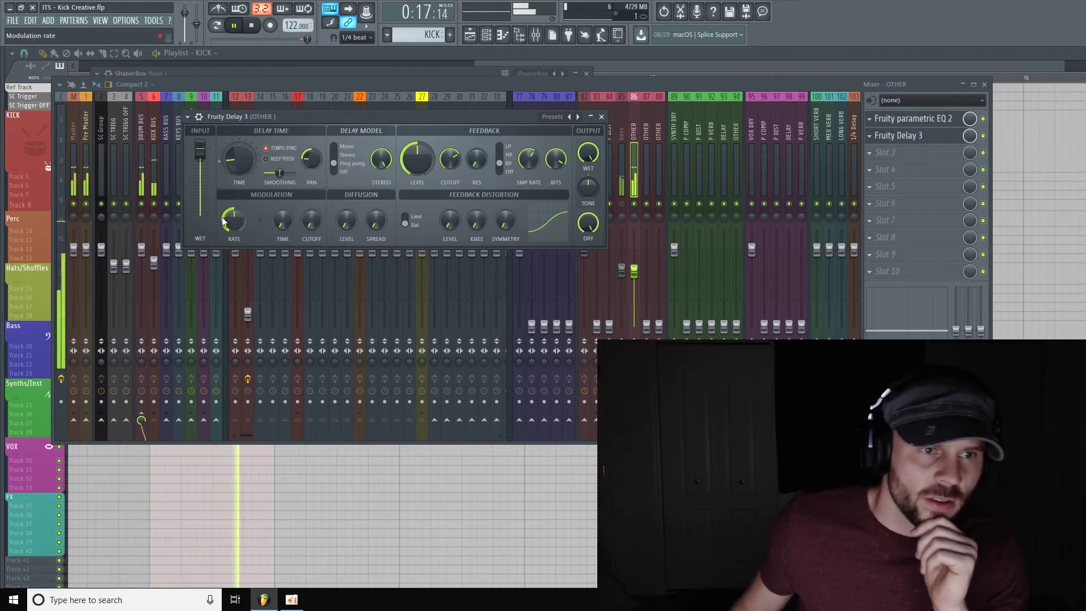
- Adjust Fruity Delay 3's modulation cutoff amount and lower the modulation rate to 0.5 Hz
left_click_drag(311, 228, 311, 254)
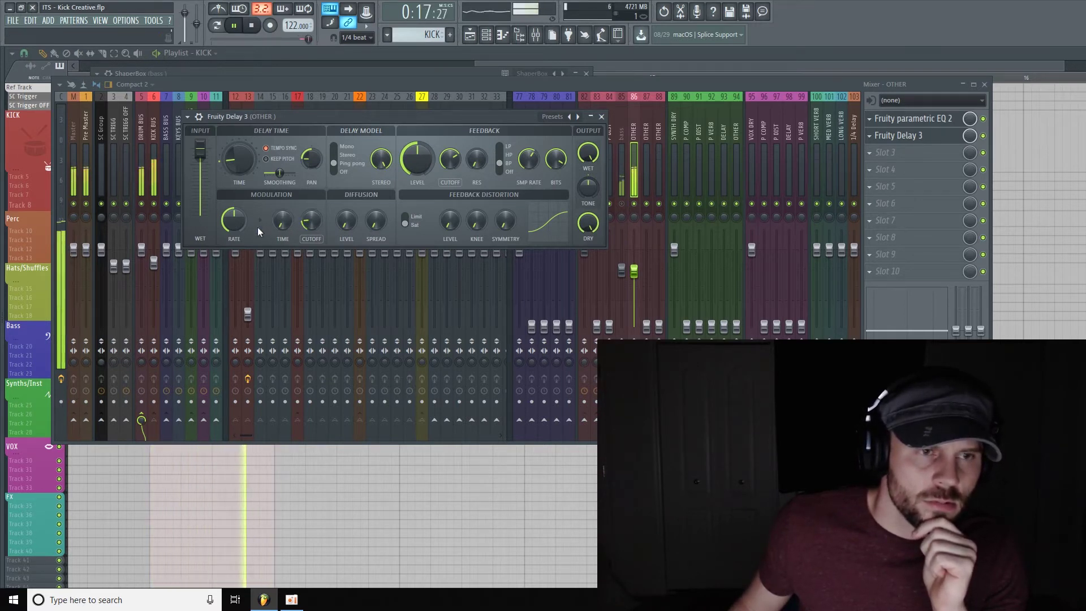
left_click_drag(234, 220, 233, 221)
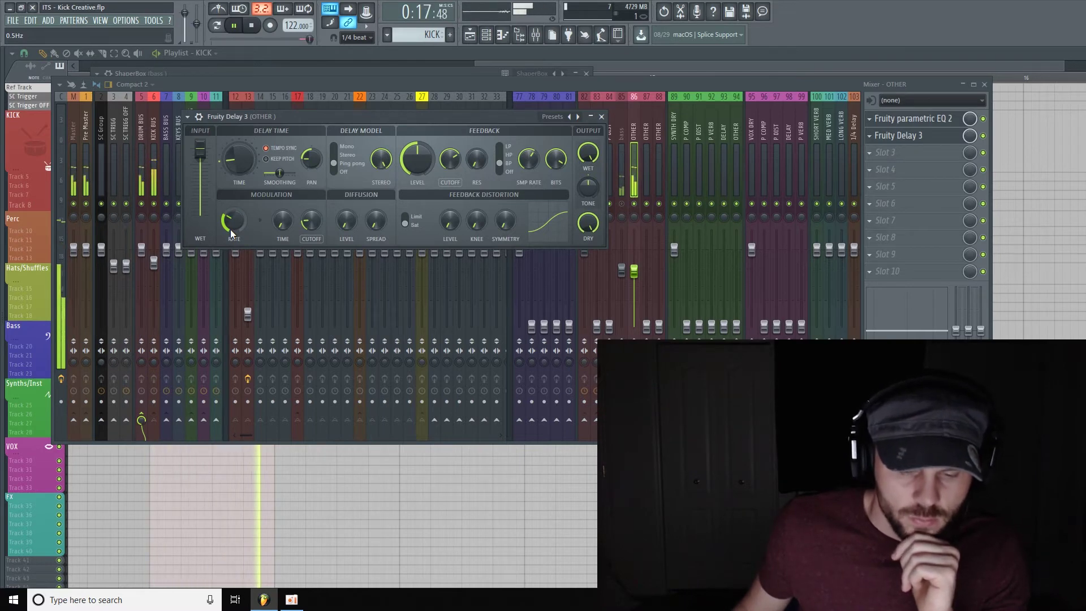
- Add Fruity WaveShaper in the OTHER track's third effect slot and bend its curve upward at the midpoint
left_click(903, 158)
left_click(870, 153)
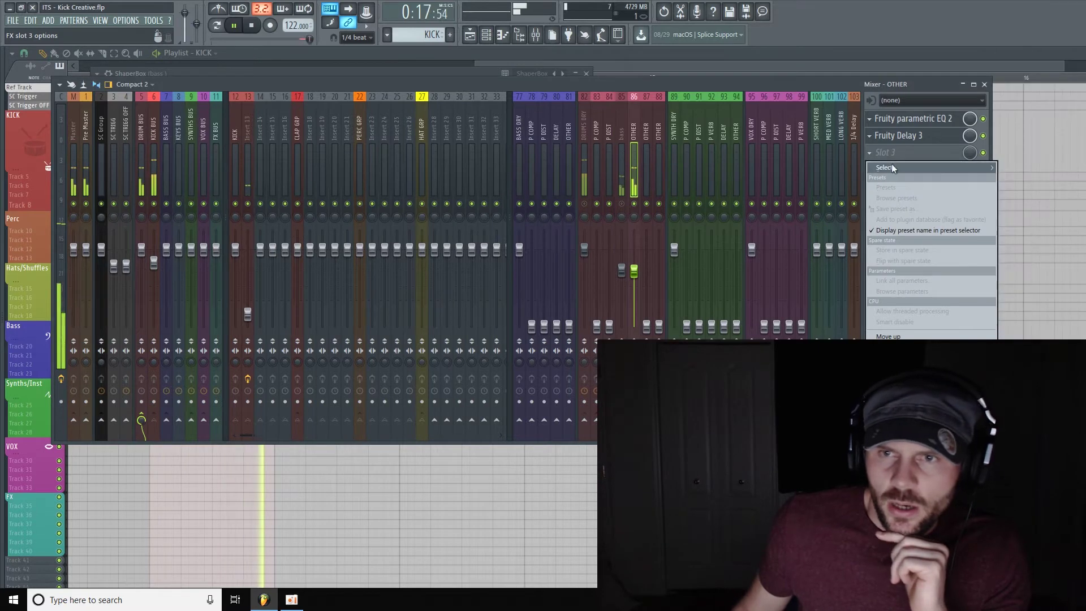
mouse_move(938, 167)
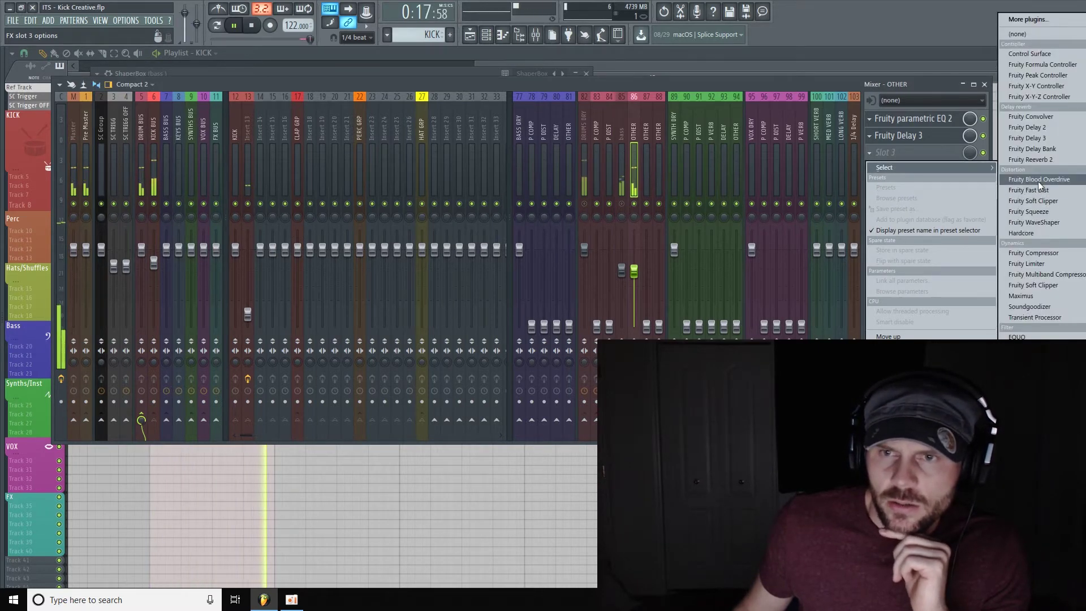
left_click(1052, 222)
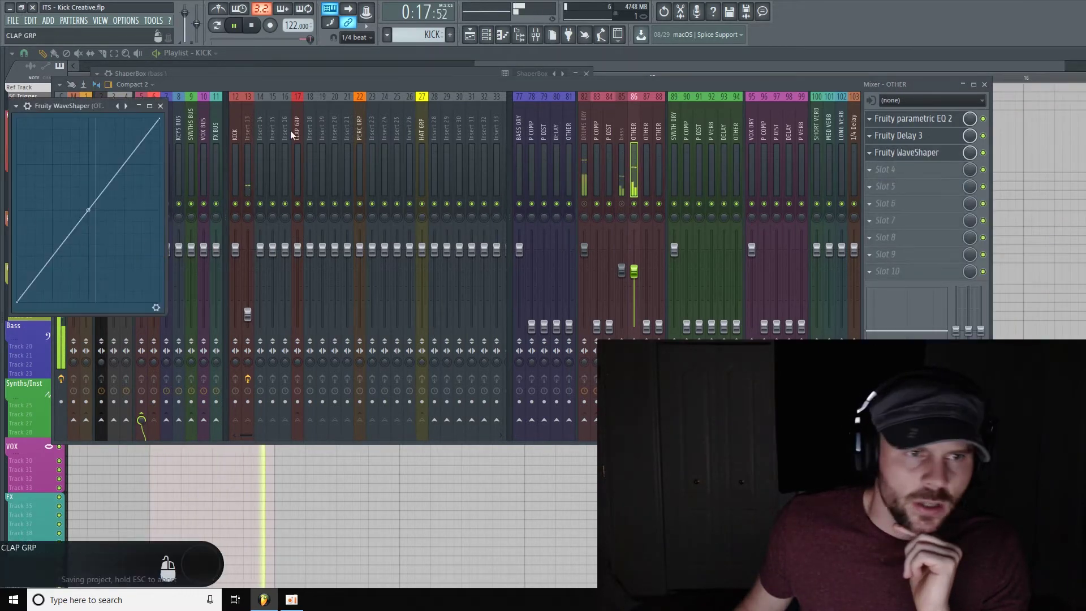
left_click_drag(77, 106, 262, 106)
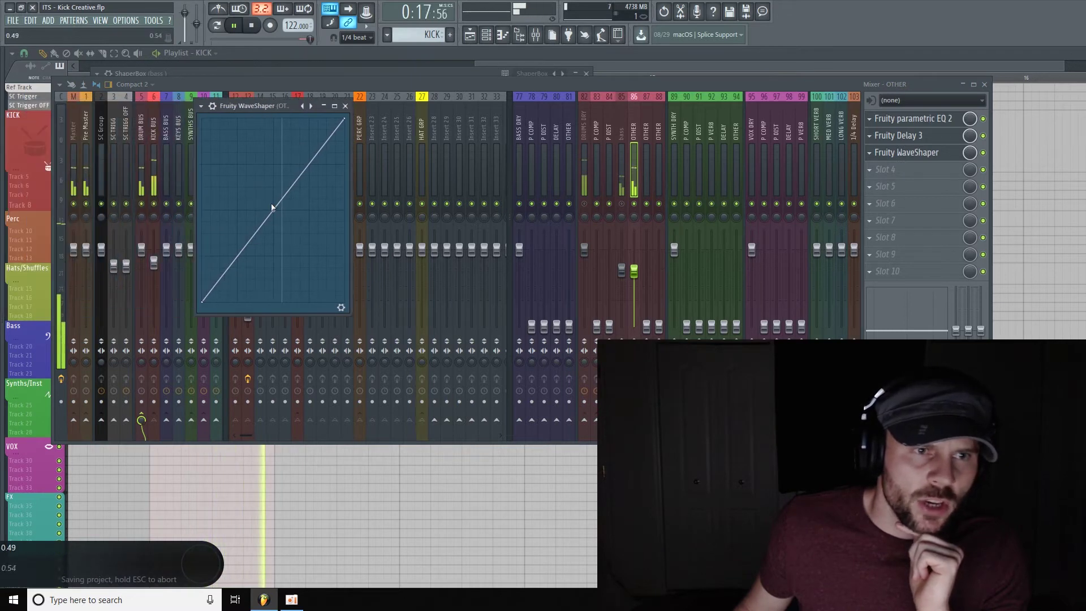
left_click_drag(273, 206, 273, 180)
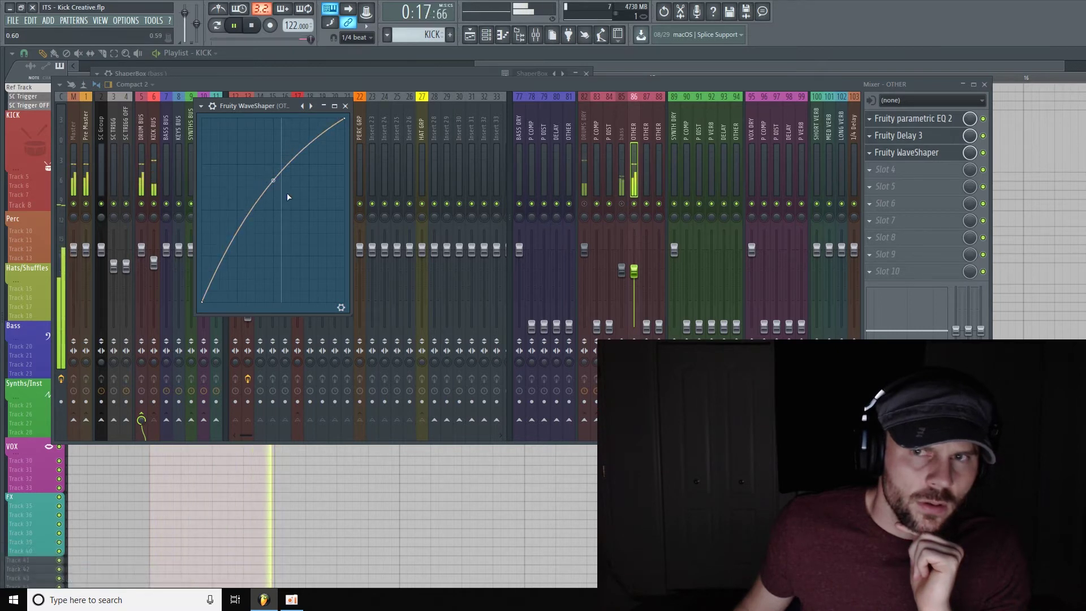
- Add a second Fruity parametric EQ 2 in slot 4, with band 1 at 214 Hz and -18 dB and the highest frequencies rolled off
left_click(930, 170)
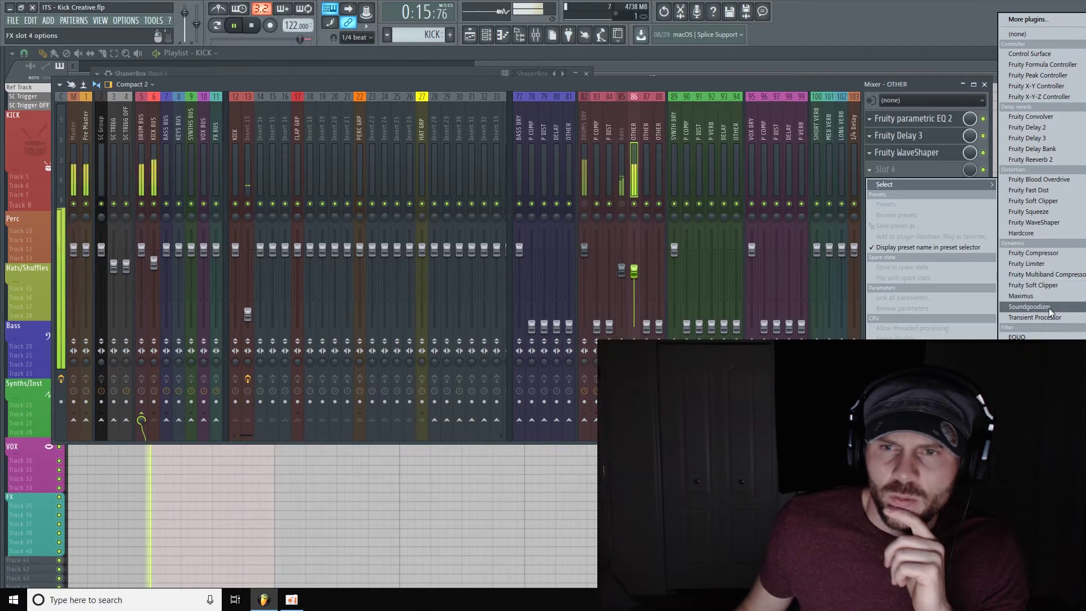
left_click(1039, 371)
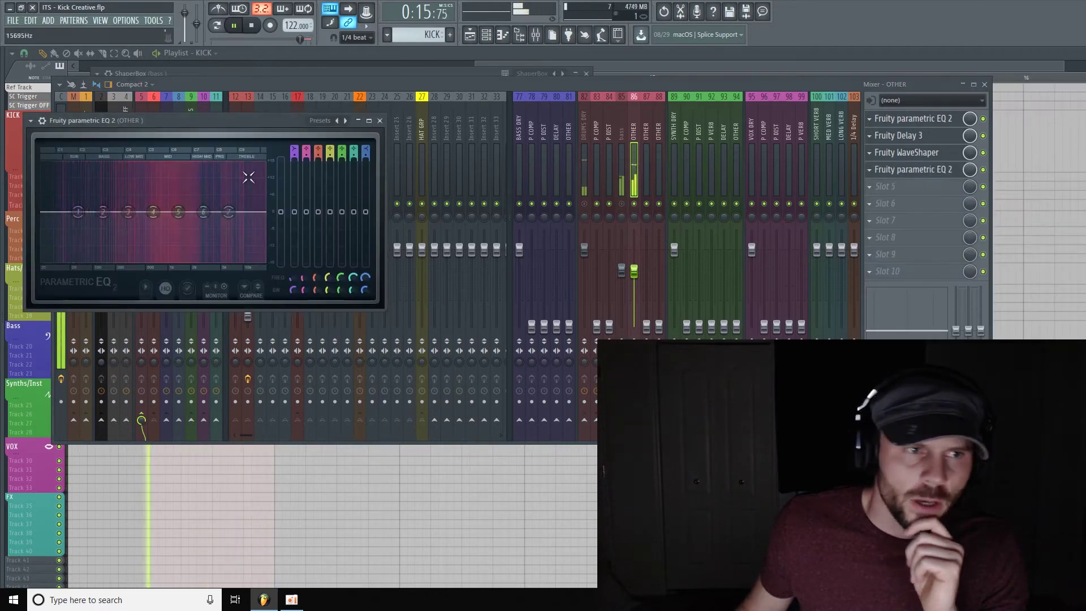
left_click_drag(86, 211, 119, 261)
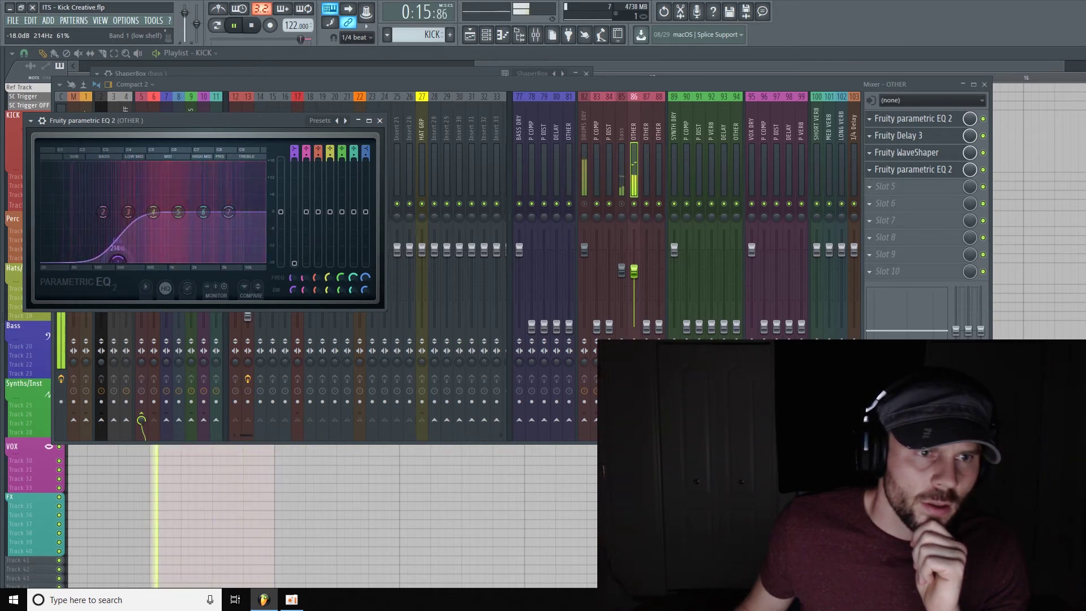
left_click_drag(228, 212, 263, 245)
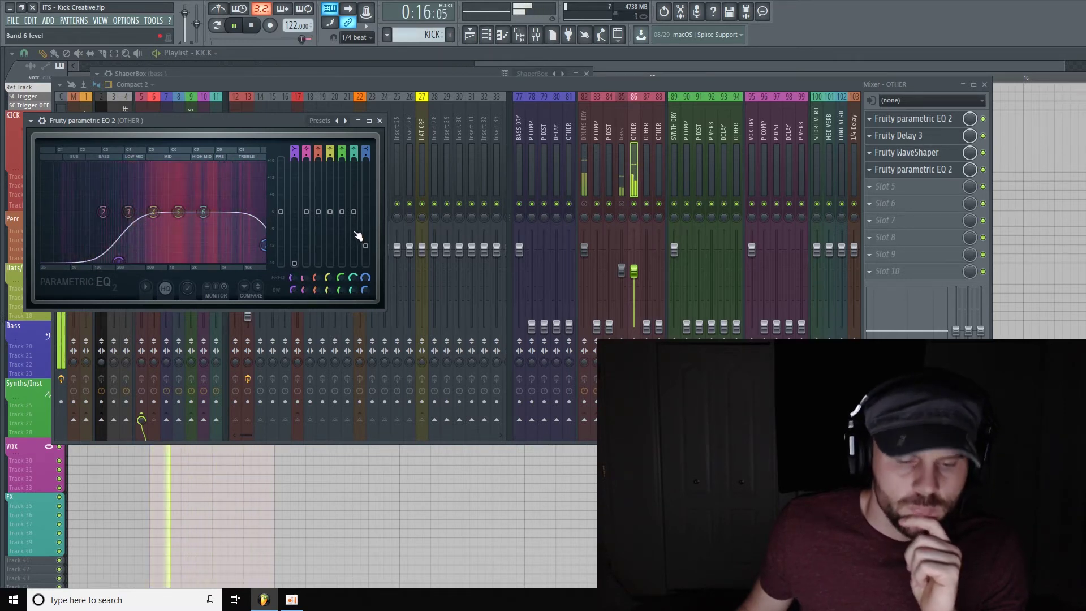
- Lower the OTHER track 86's fader to -12.6 dB and unmute the DRUMS DRY and bass tracks
left_click_drag(632, 271, 632, 284)
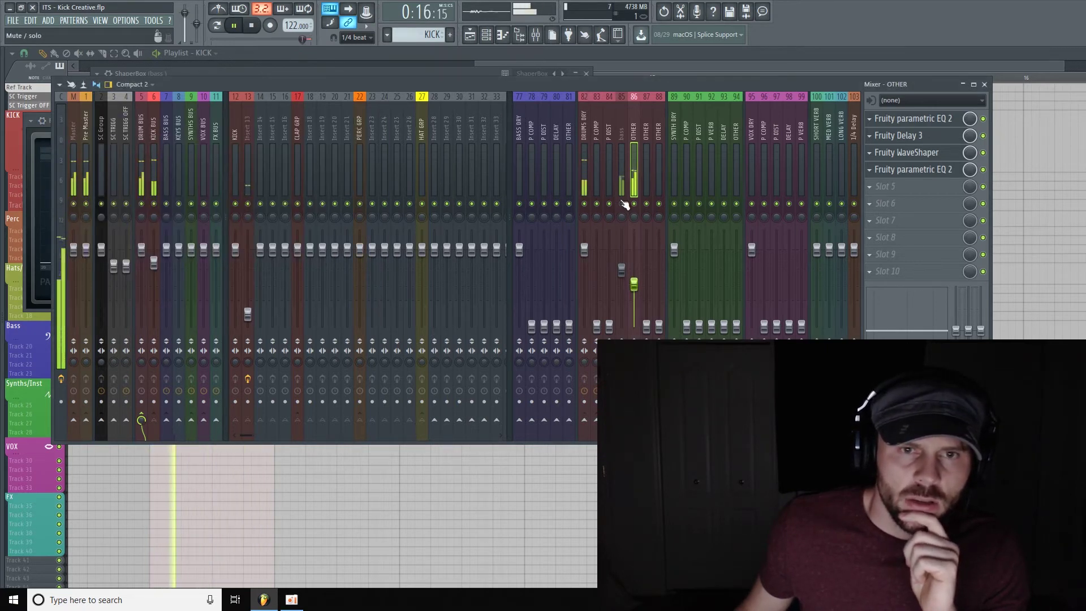
left_click_drag(641, 286, 640, 290)
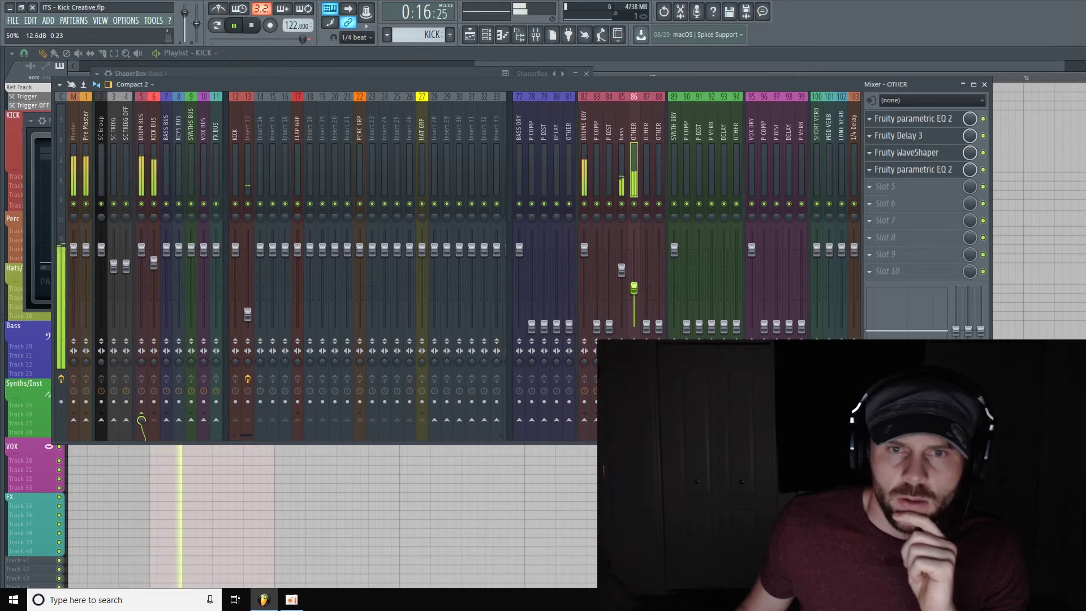
- Set Fruity Delay 3's pan to -60%, comparing the Stereo delay model before returning to Ping pong
left_click(919, 153)
left_click(930, 139)
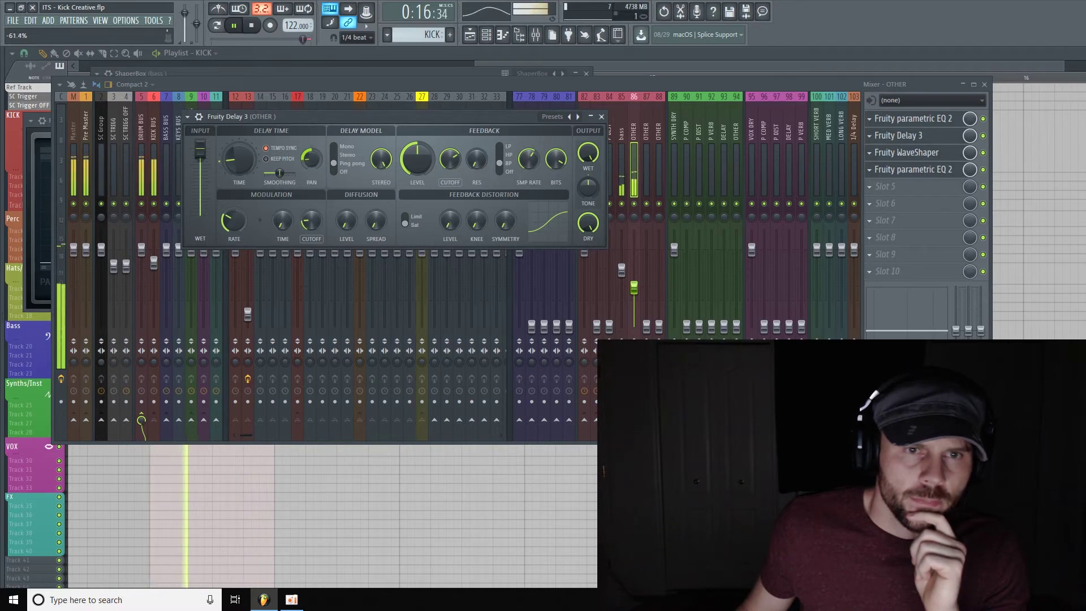
left_click_drag(310, 161, 319, 161)
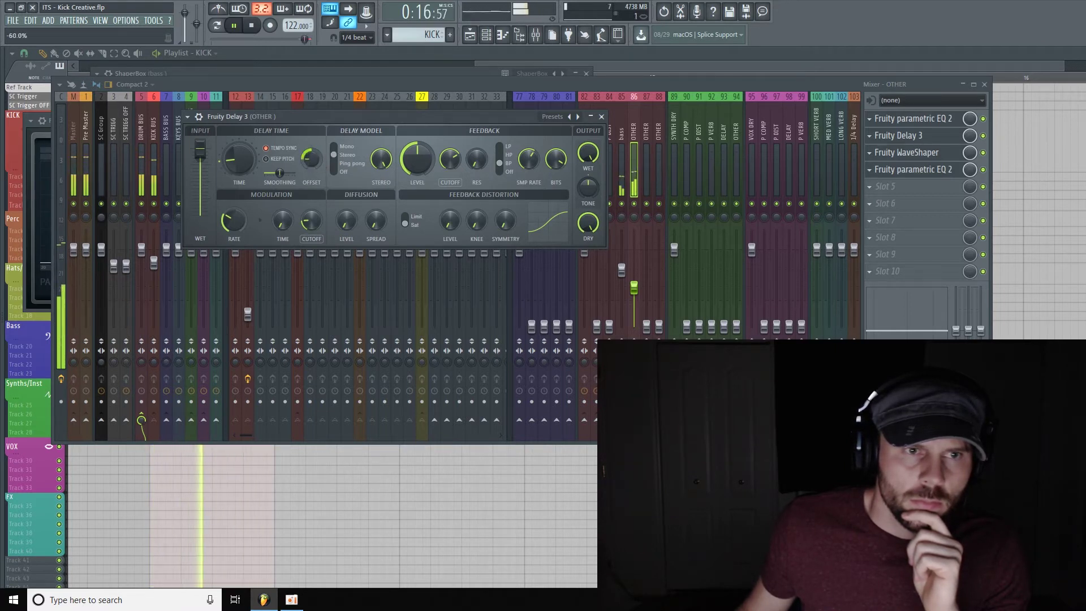
left_click(334, 163)
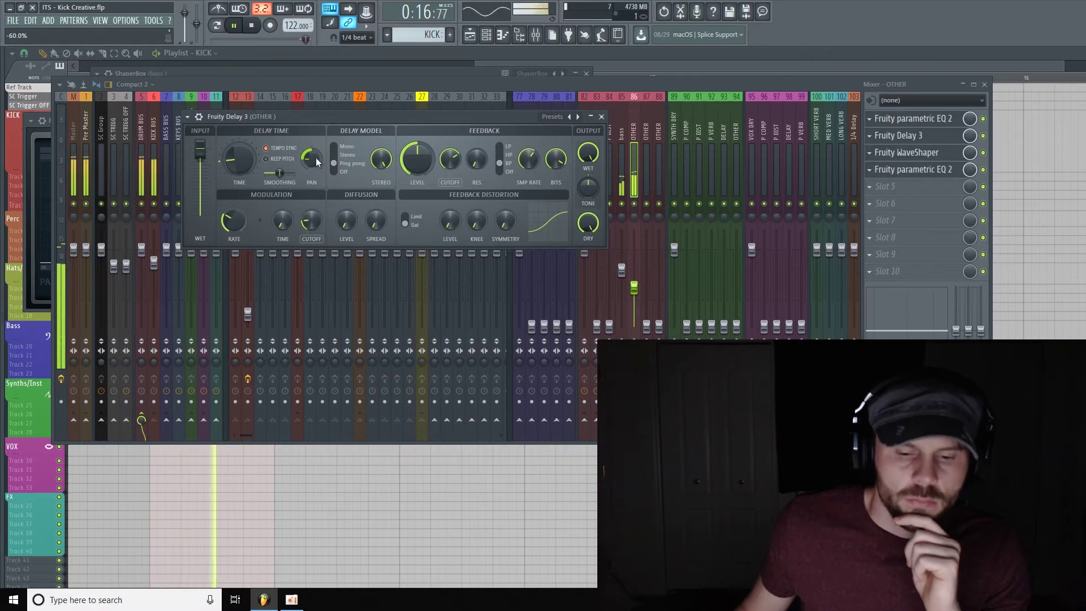
- Add ShaperBox in slot 10 of OTHER track 86 and load its Volume shaper with the fourth ducking curve preset
left_click(918, 279)
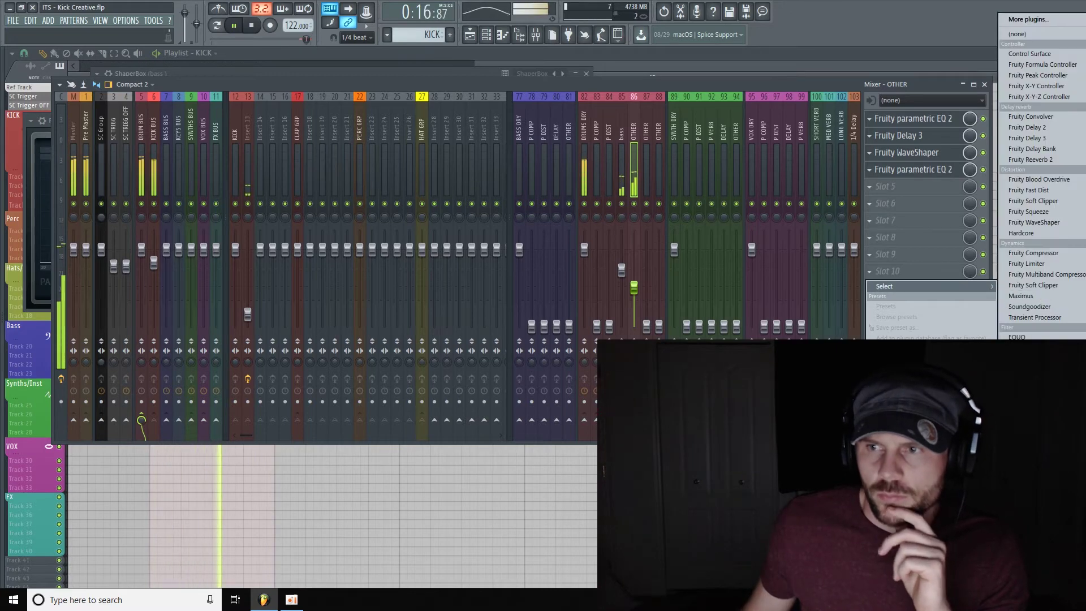
left_click(1035, 367)
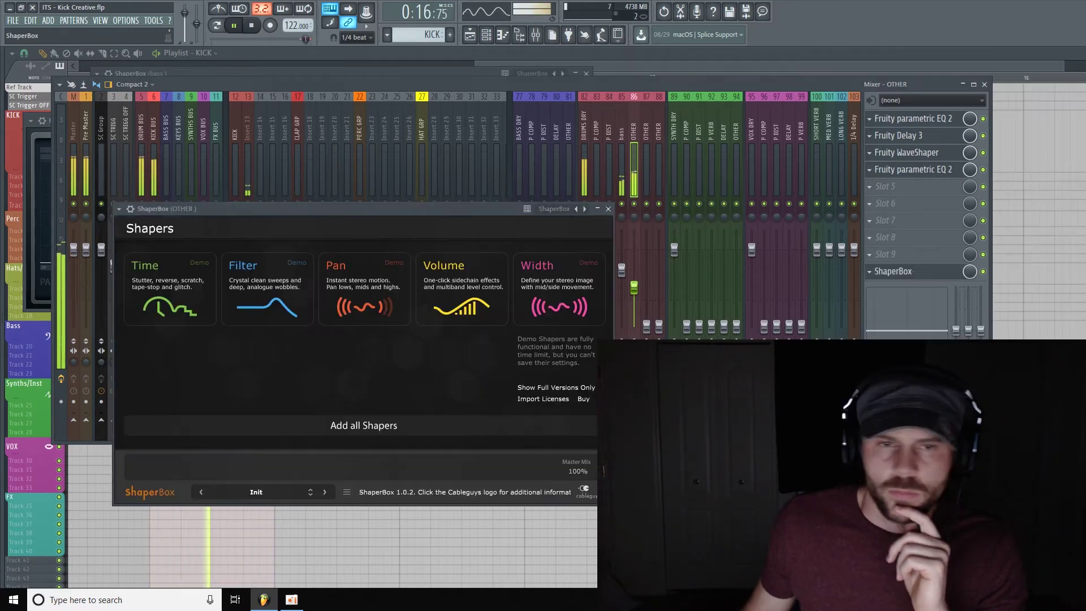
left_click(500, 267)
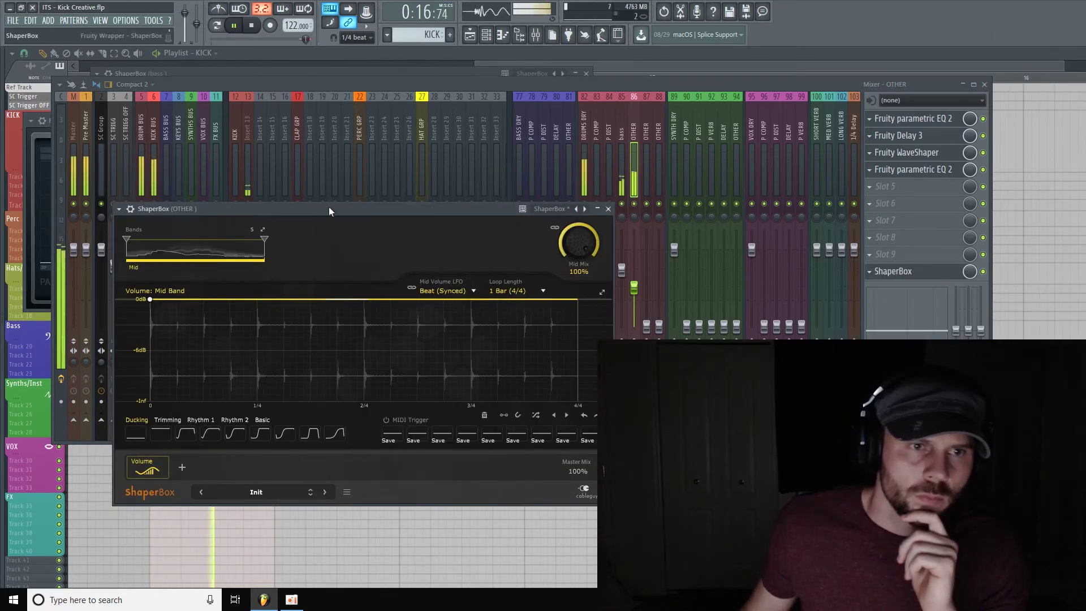
left_click_drag(328, 207, 294, 111)
left_click(178, 340)
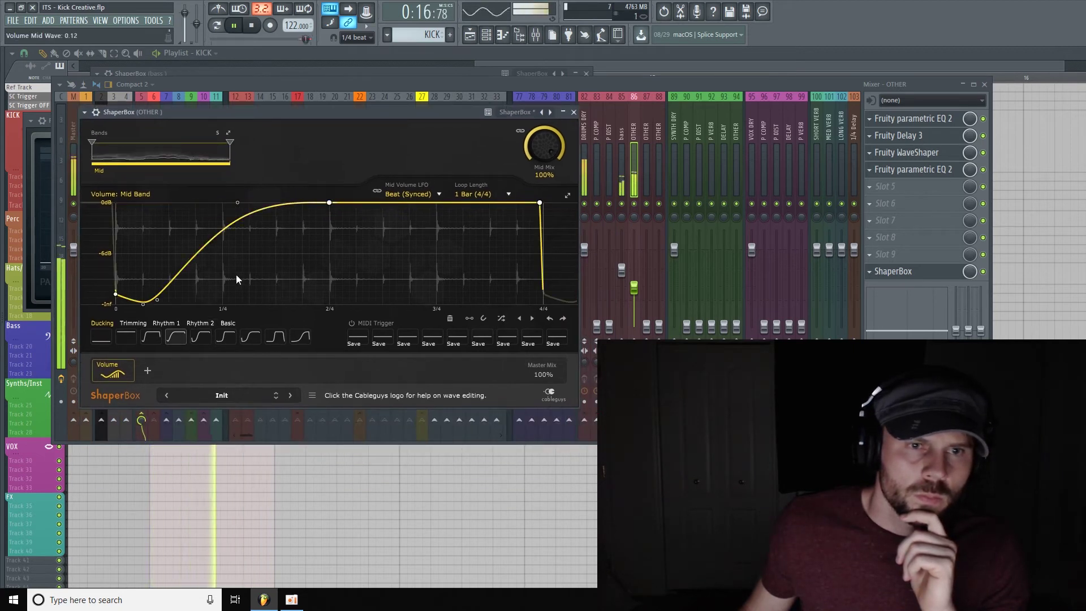
- Set the Volume shaper's loop length to 1/4 and its mid mix to 40%
left_click(503, 195)
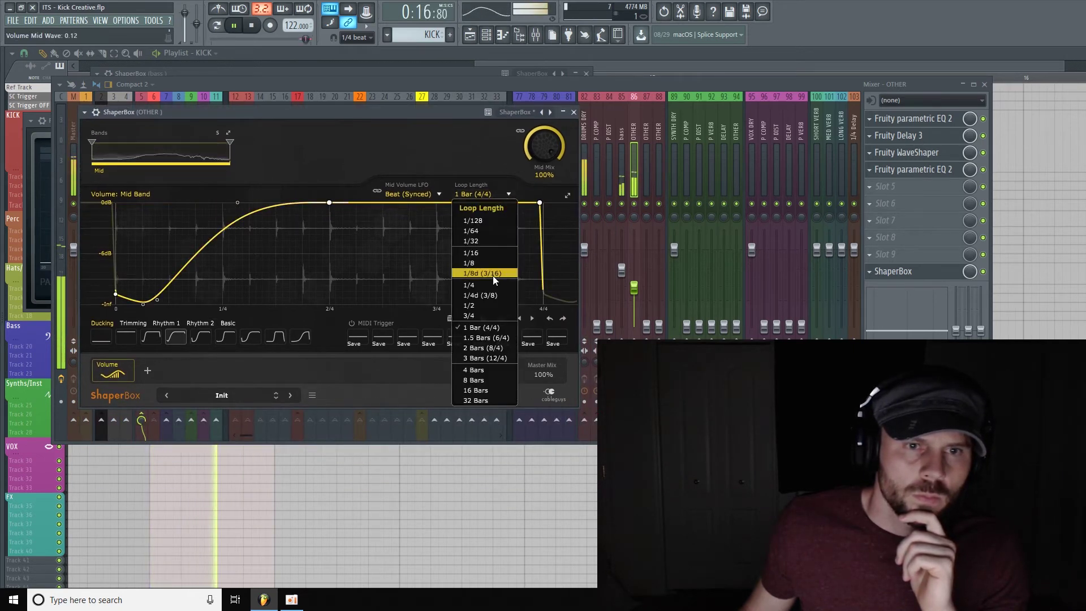
left_click(484, 284)
left_click_drag(544, 146, 544, 185)
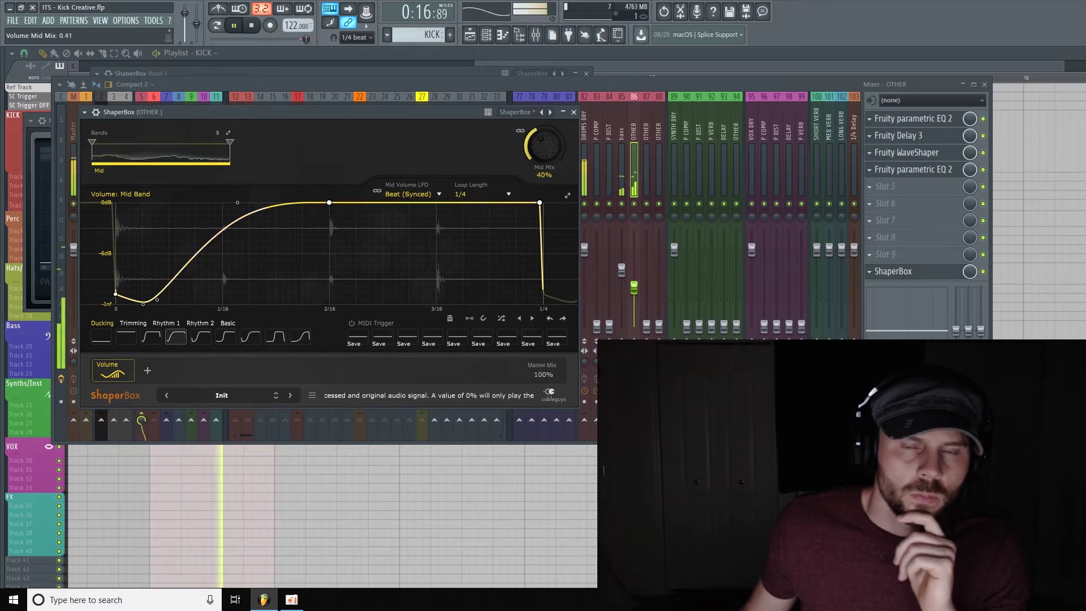
left_click(573, 113)
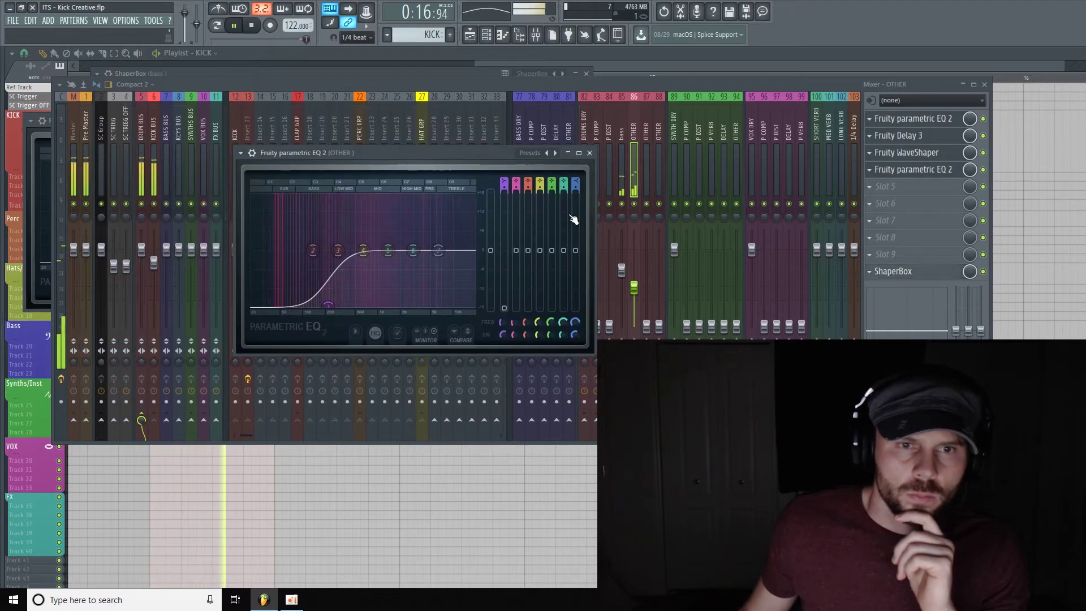
left_click(590, 153)
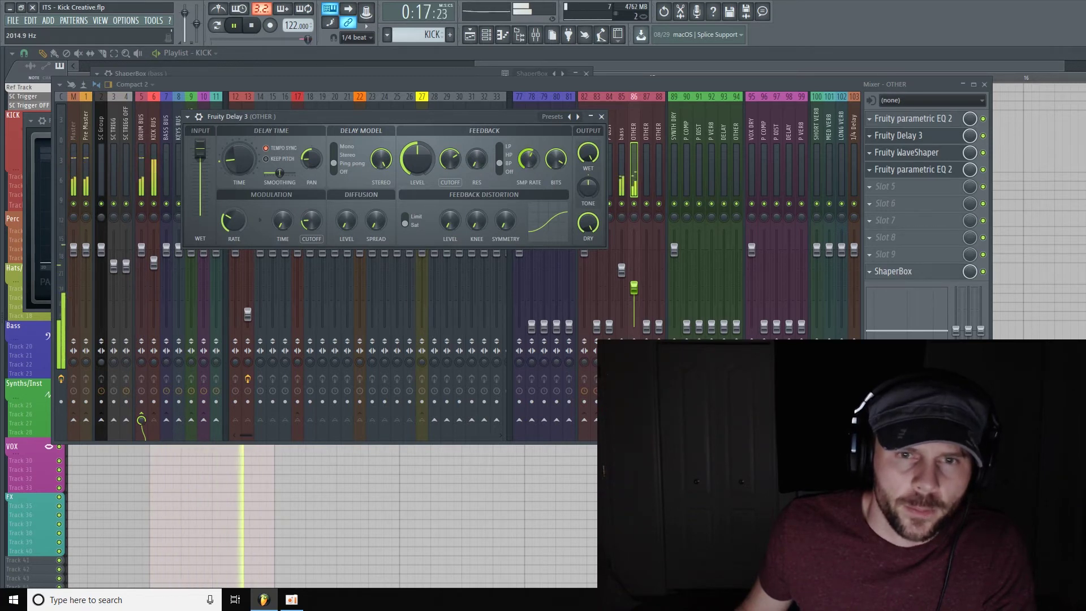
- Lower the bass track's fader and bring OTHER track 86's fader down to -18.6 dB
left_click(625, 288)
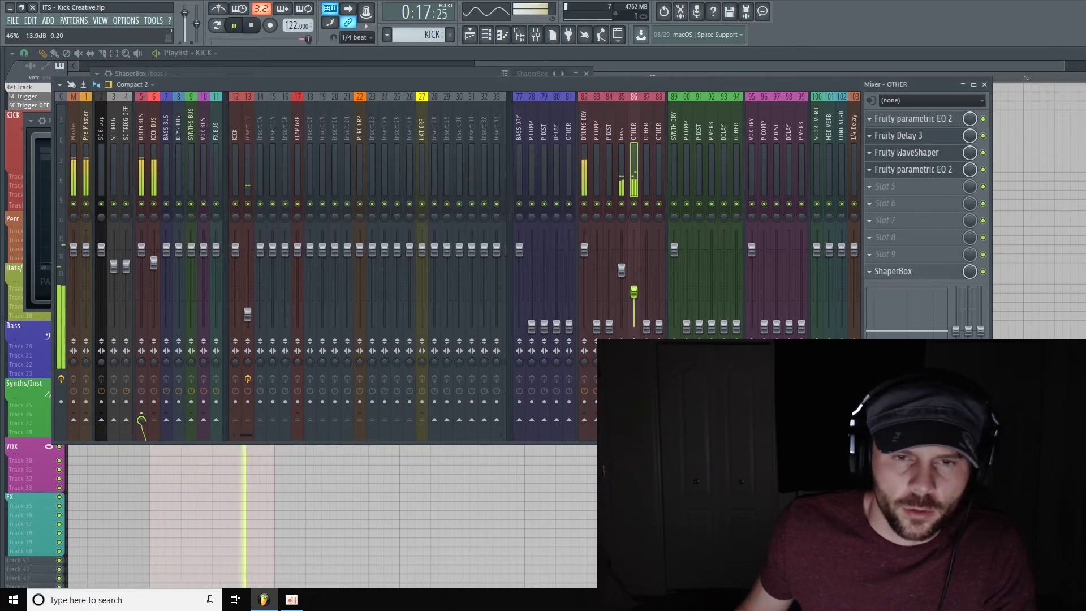
left_click(621, 271)
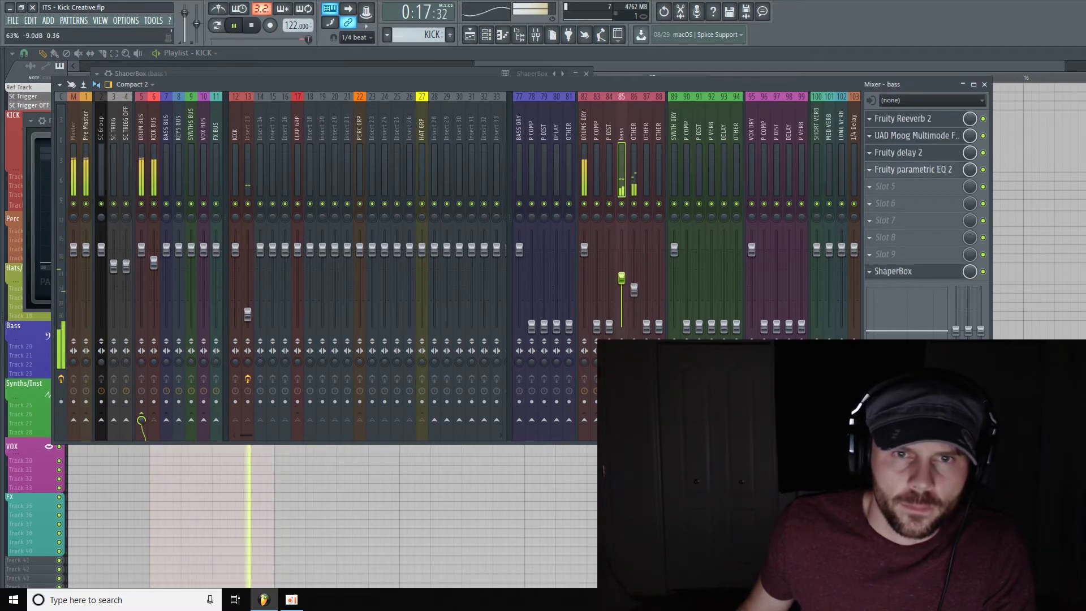
left_click(634, 272)
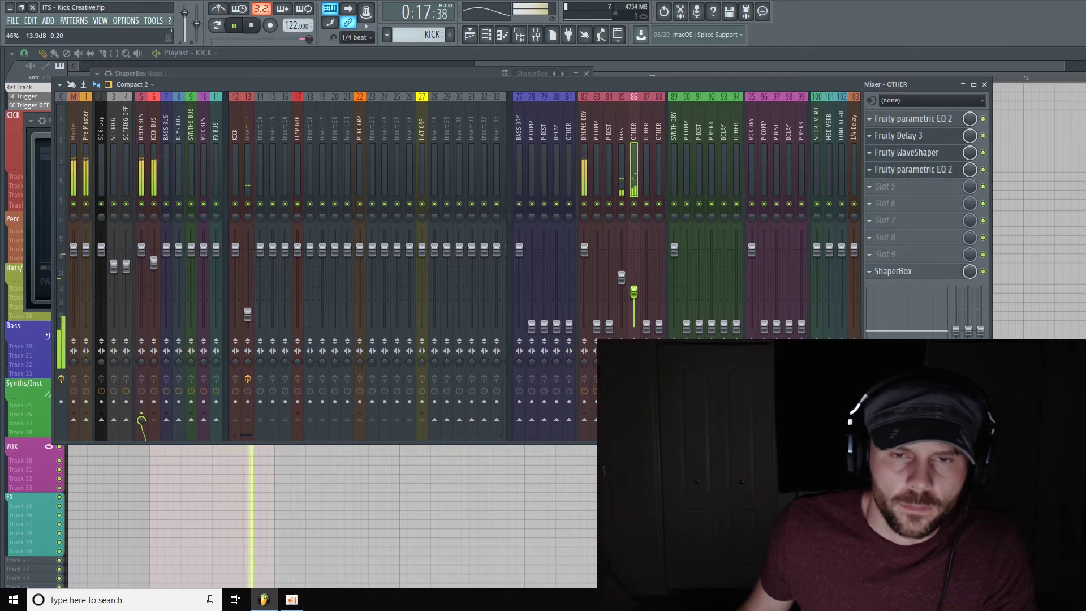
mouse_move(634, 291)
left_mouse_down()
mouse_move(621, 279)
mouse_move(628, 291)
left_mouse_up()
left_click(635, 294)
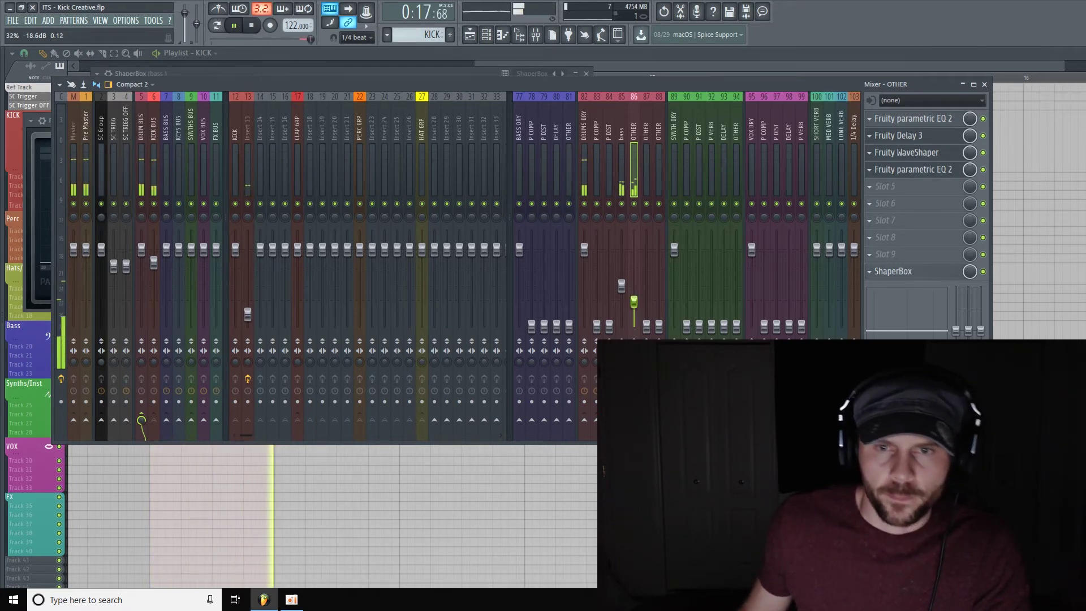
- Add PanCake2 in slot 5 of OTHER track 86 and set its mix to 30%
left_click(874, 189)
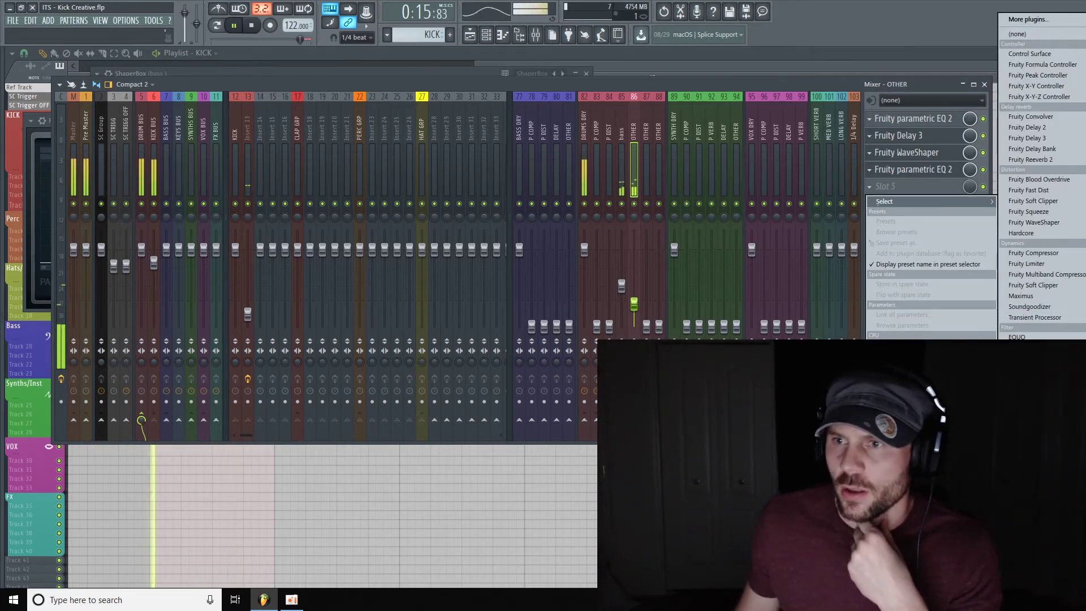
left_click(1032, 362)
left_click_drag(252, 140, 410, 65)
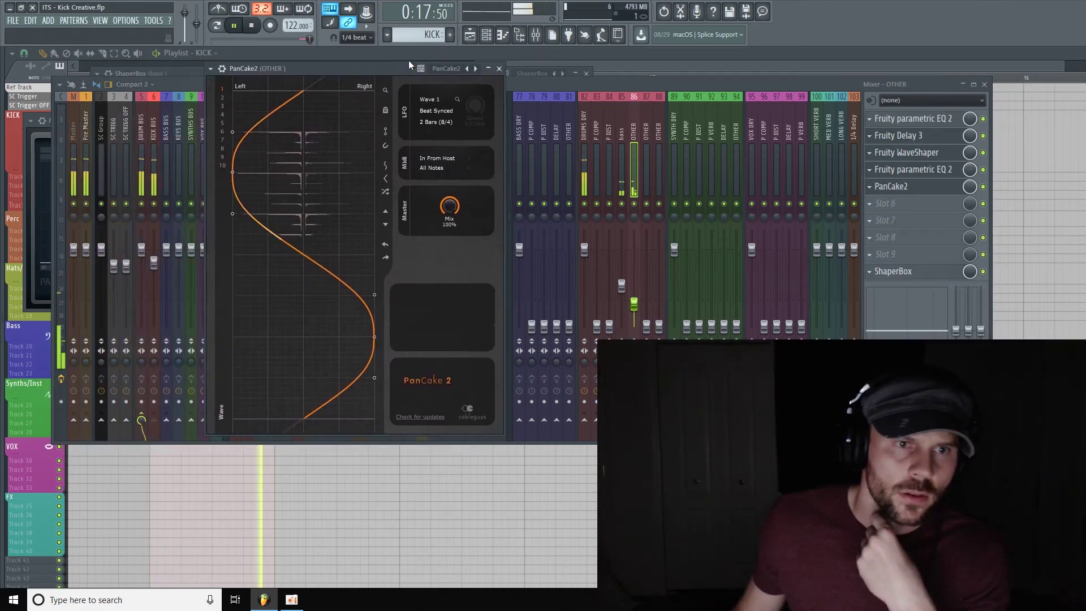
mouse_move(449, 206)
left_mouse_down()
mouse_move(449, 244)
mouse_move(451, 215)
left_mouse_up()
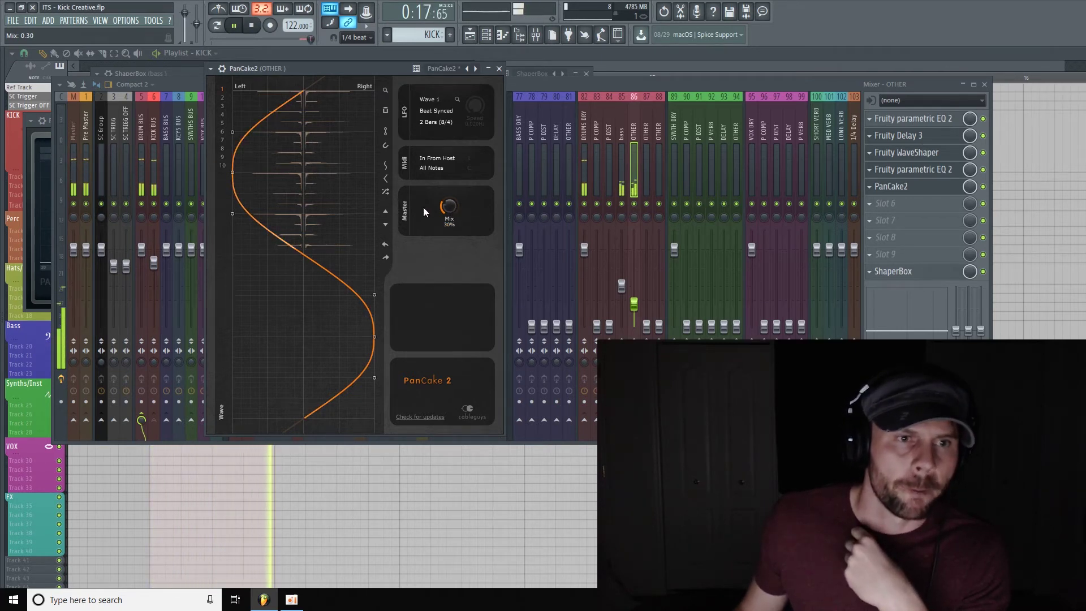
left_click(499, 69)
- Set the bass track's fader to -13.0 dB and stop playback
left_click(585, 116)
left_click(621, 286)
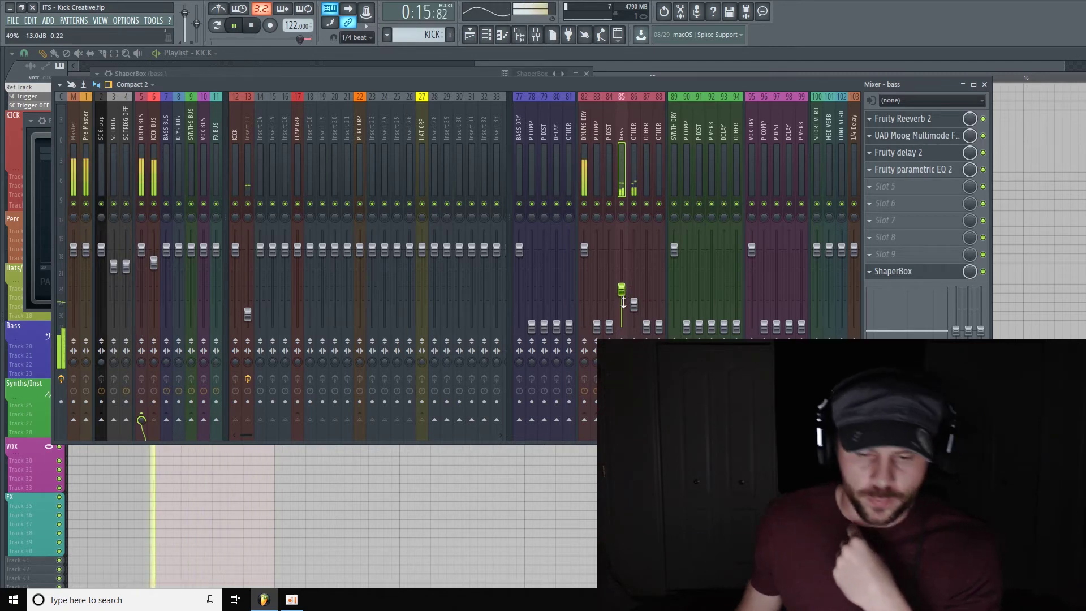
key("space")
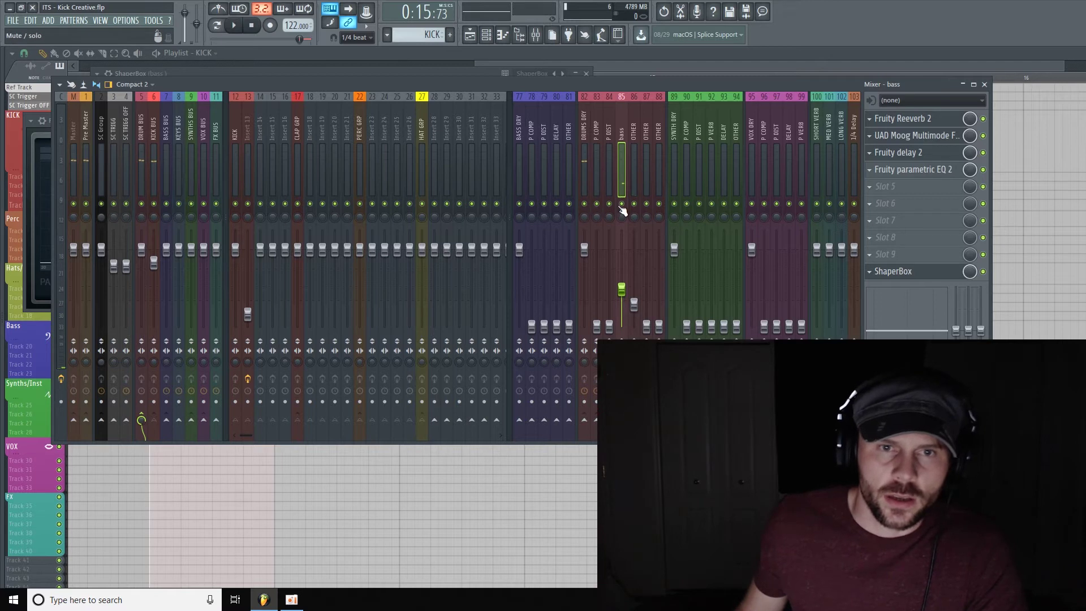
- Raise OTHER track 87's fader and low-cut it with band 1 of a Fruity parametric EQ 2 in slot 1
left_click(647, 129)
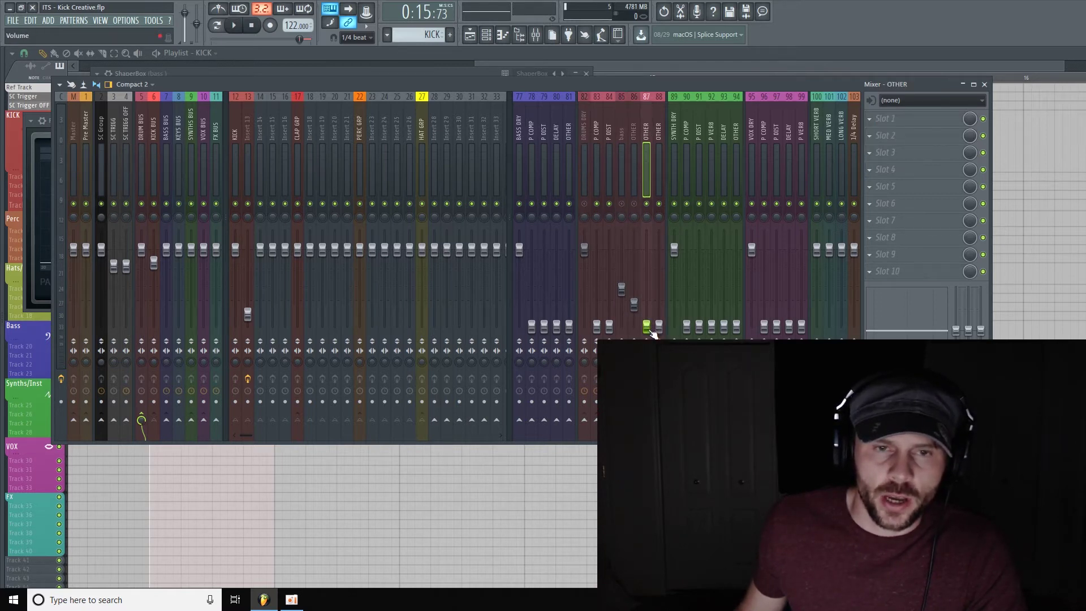
left_click(899, 118)
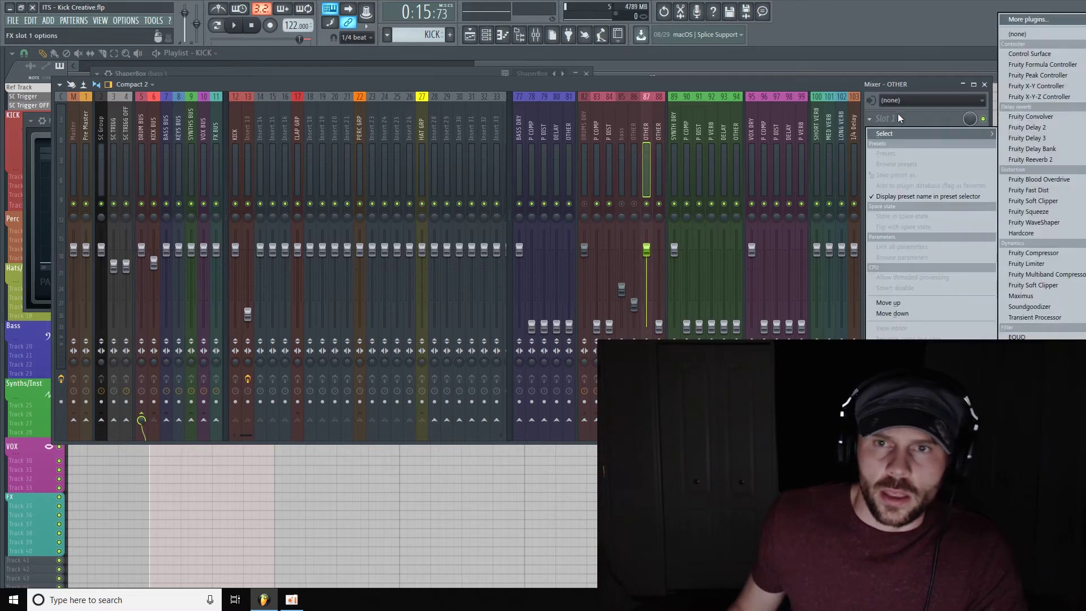
left_click(1036, 359)
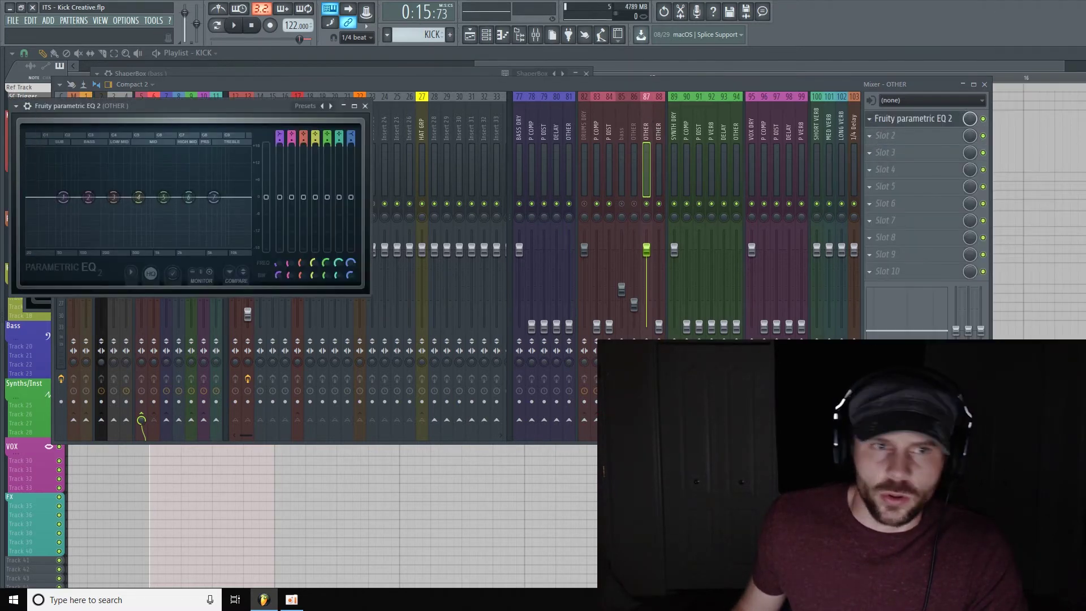
left_click_drag(207, 107, 587, 99)
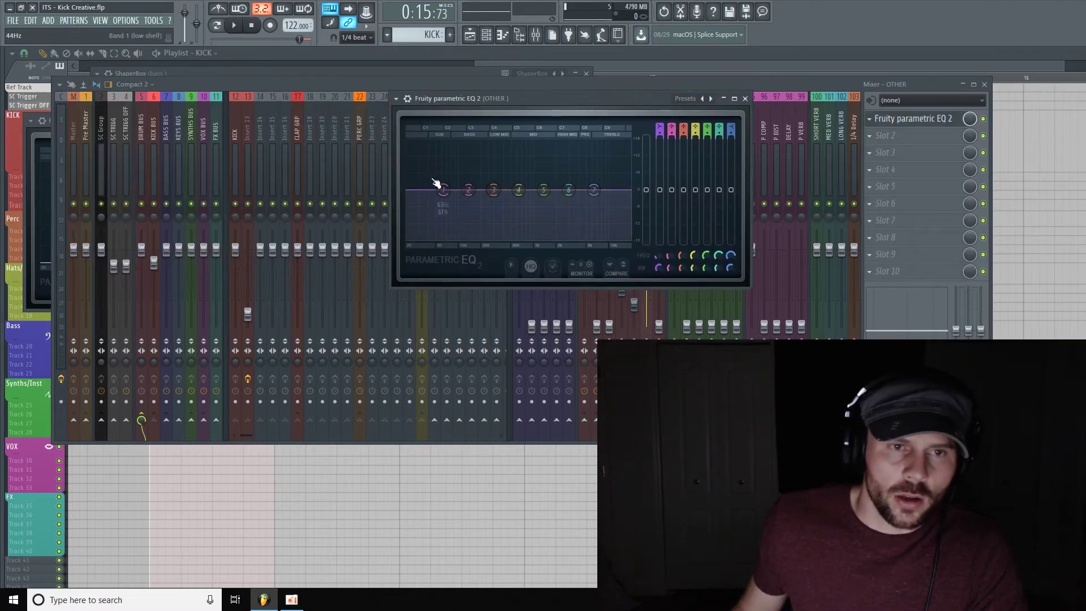
left_click_drag(428, 237, 489, 238)
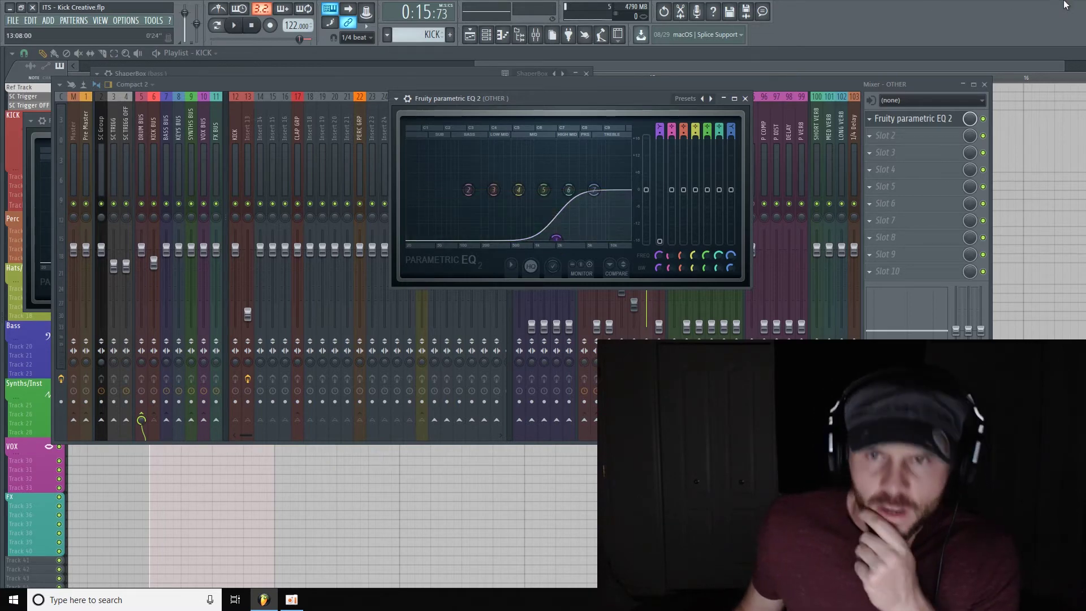
- Add Fruity delay 2 in slot 2 of OTHER track 87
left_click(901, 135)
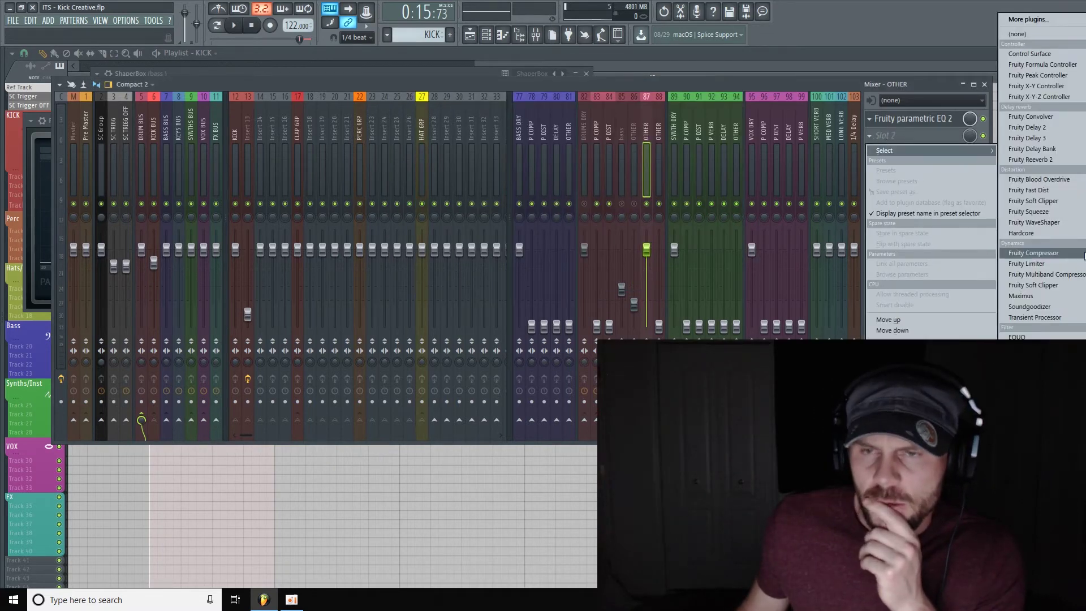
left_click(1061, 128)
left_click_drag(244, 122, 390, 131)
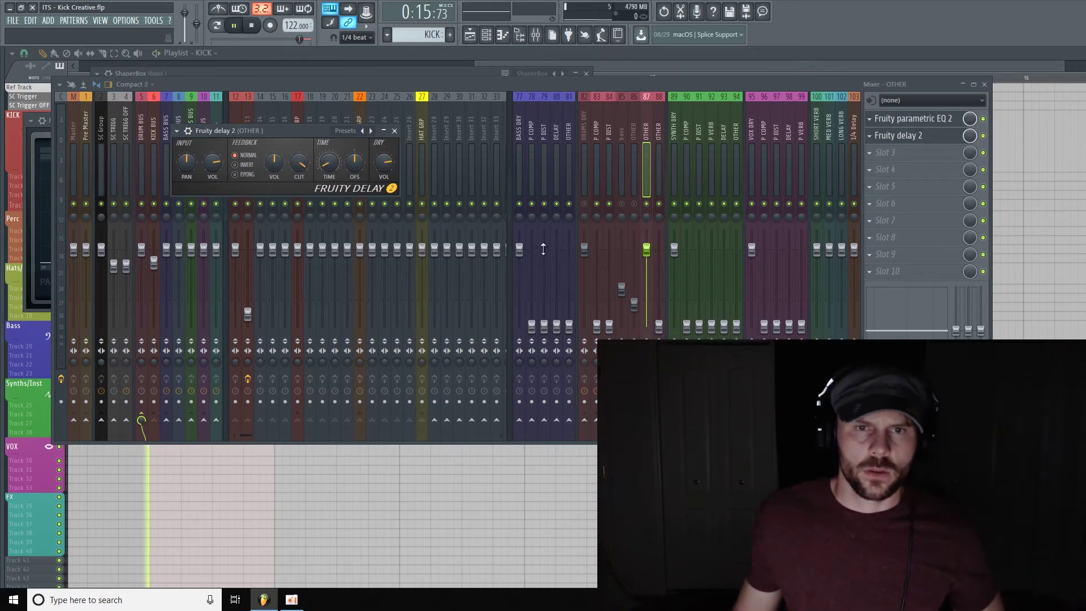
- Check the parametric EQ's low cut on OTHER track 87 during playback, reopen the delay, and stop playback
left_click(935, 120)
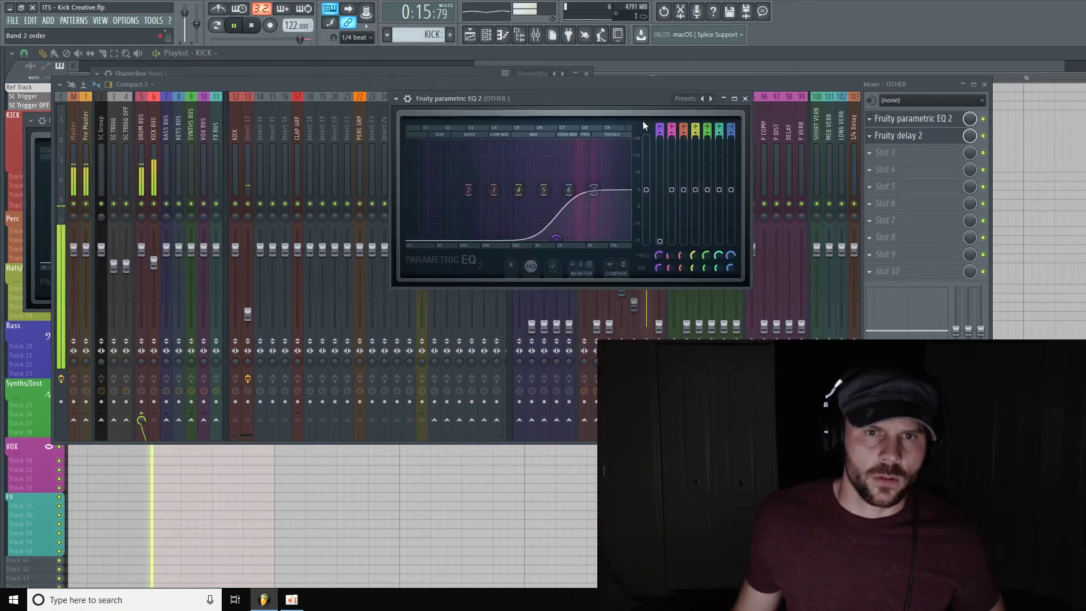
left_click_drag(595, 100, 409, 92)
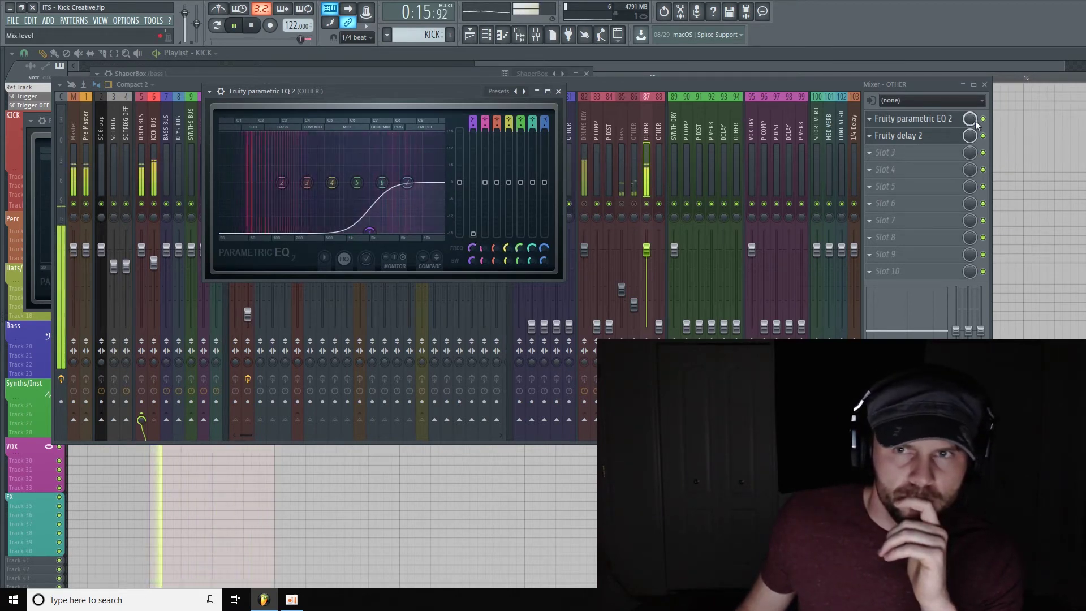
left_click(956, 120)
left_click(943, 129)
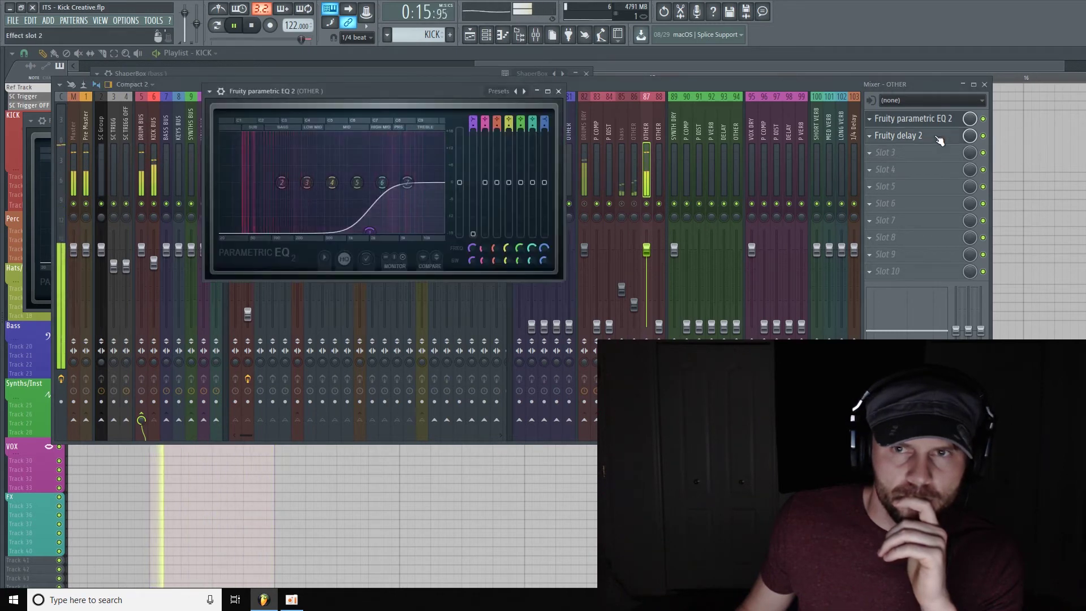
left_click(939, 139)
key("space")
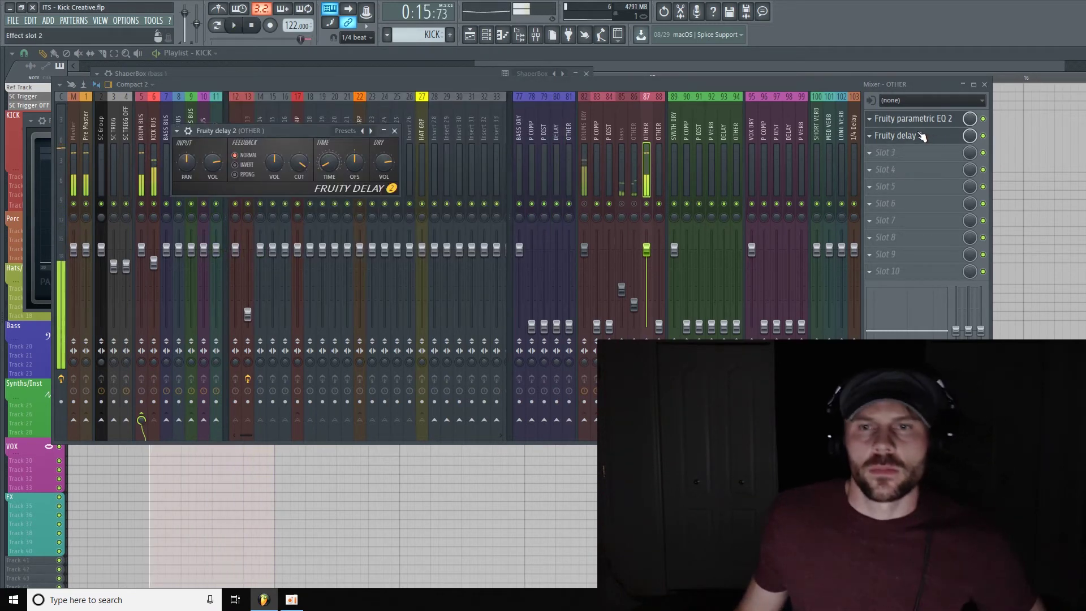
- Move Fruity delay 2 to slot 3 and remove Fruity parametric EQ 2 from slot 1
left_click_drag(927, 146, 944, 157)
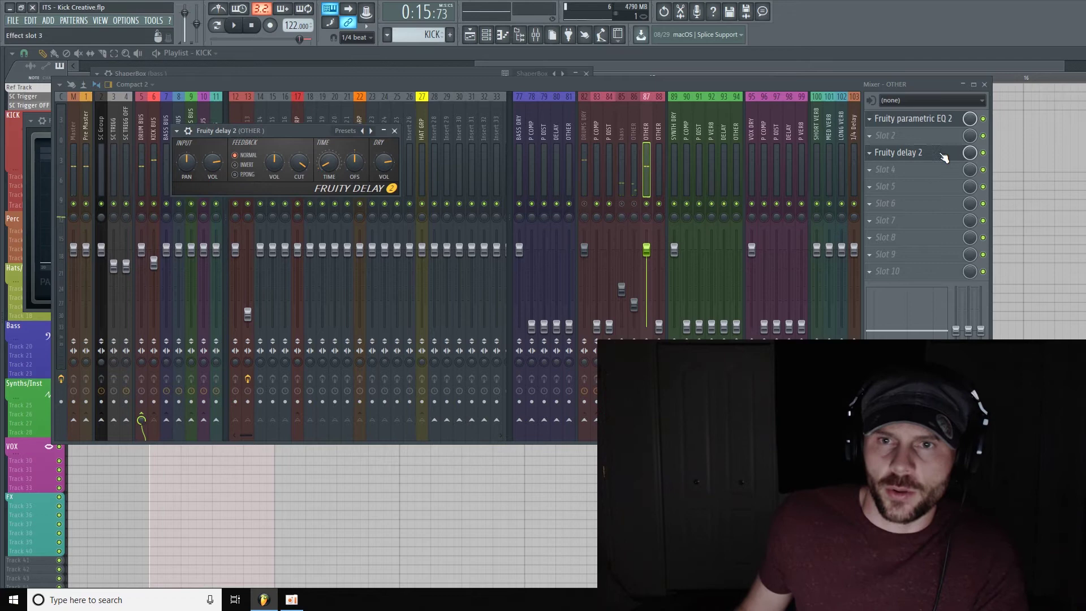
left_click(909, 137)
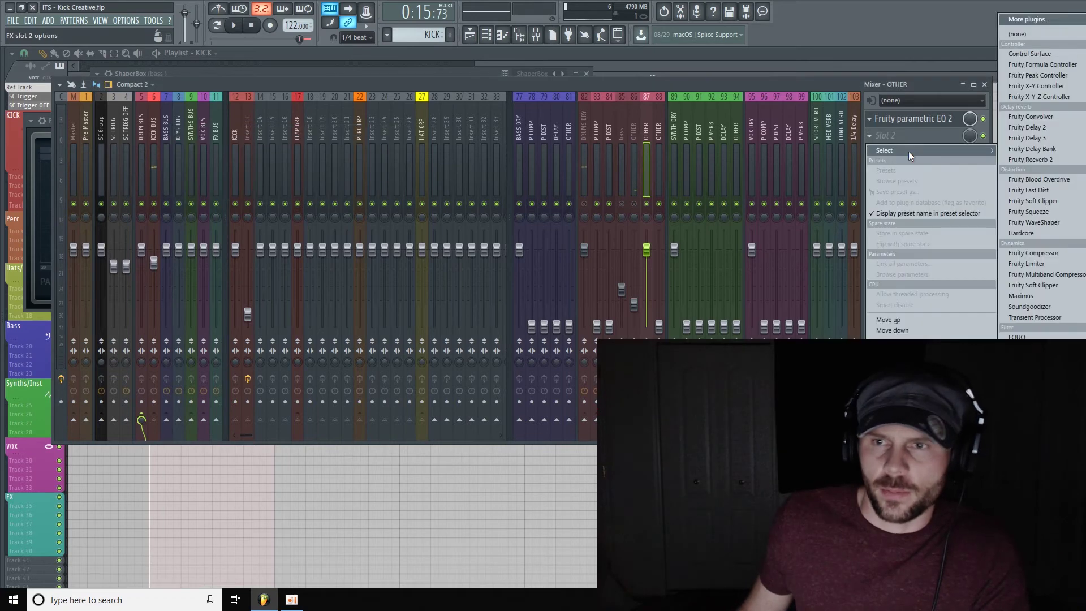
left_click(867, 123)
left_click(870, 119)
mouse_move(890, 134)
left_click(1024, 36)
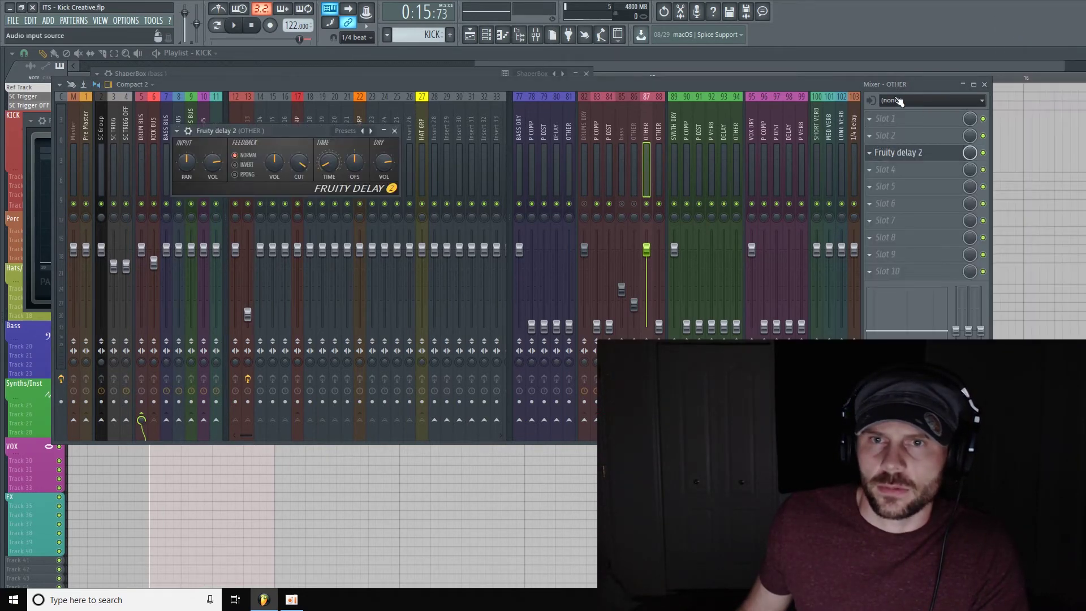
- Add UAD Harrison 32C in slot 1 of OTHER track 87 and set its high-pass filter to 1.40 kHz
left_click(890, 116)
left_click(1036, 423)
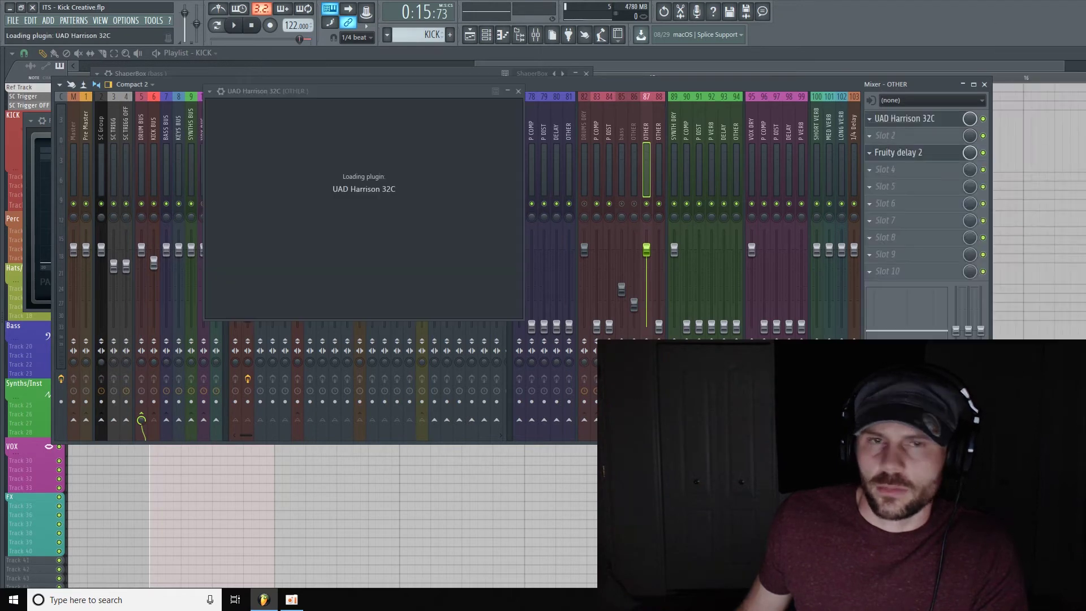
left_click_drag(421, 94, 458, 88)
key("space")
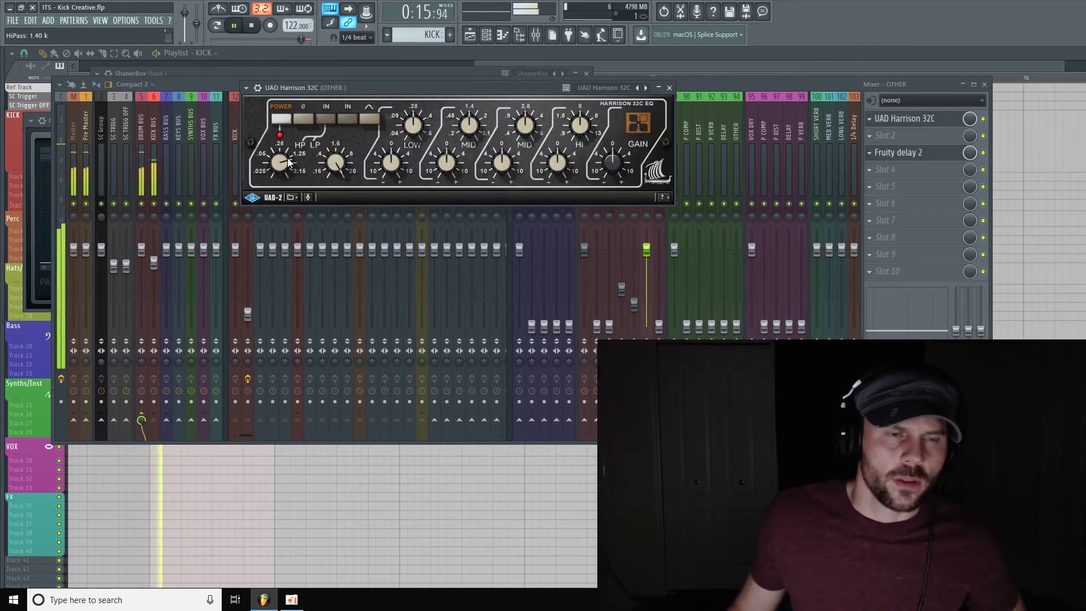
scroll(282, 165, "up", 3)
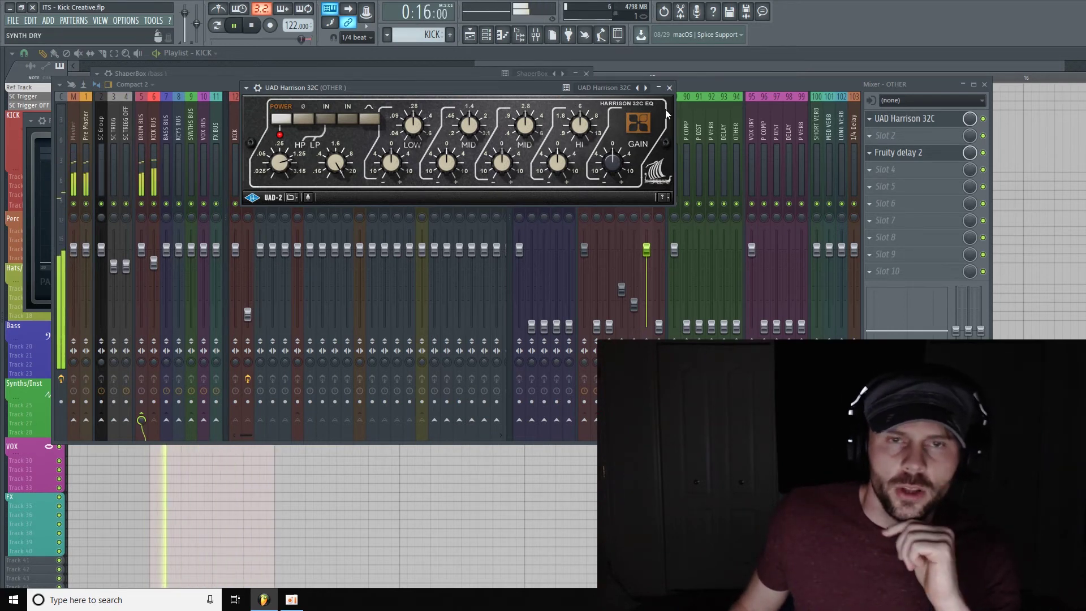
left_click(669, 88)
left_click(934, 152)
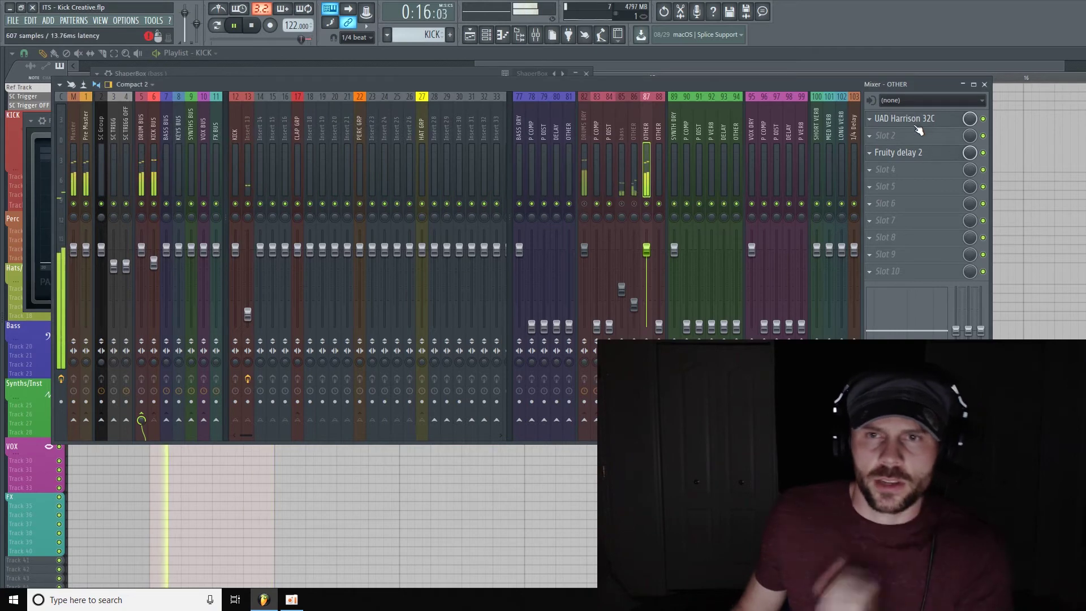
- Set the UAD Harrison 32C high-pass filter to 2.46 kHz and move Fruity delay 2 to slot 2 of OTHER track 87
left_click(945, 125)
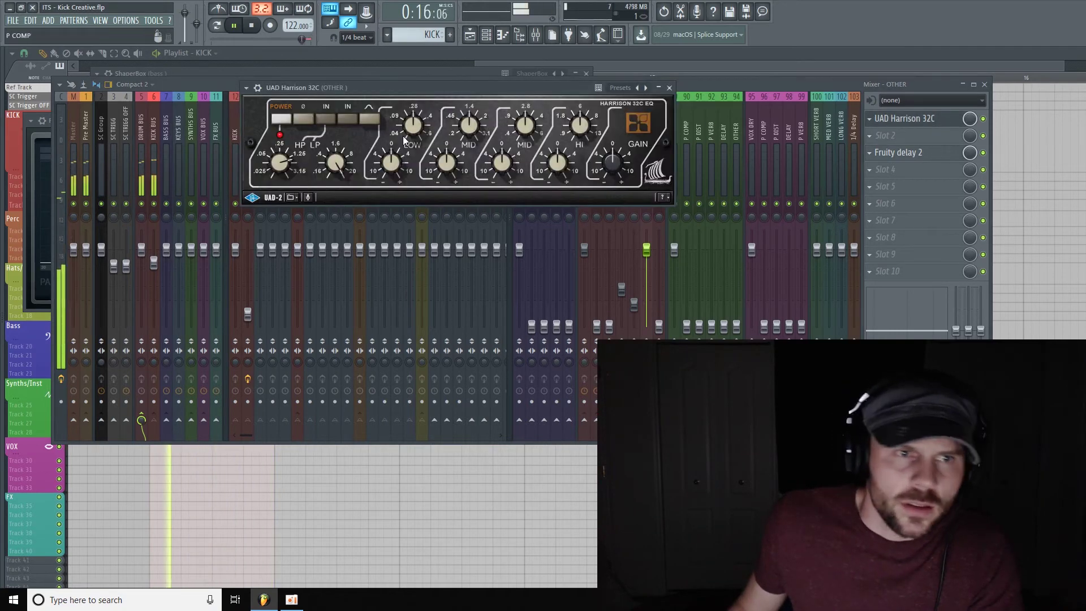
scroll(281, 163, "up", 2)
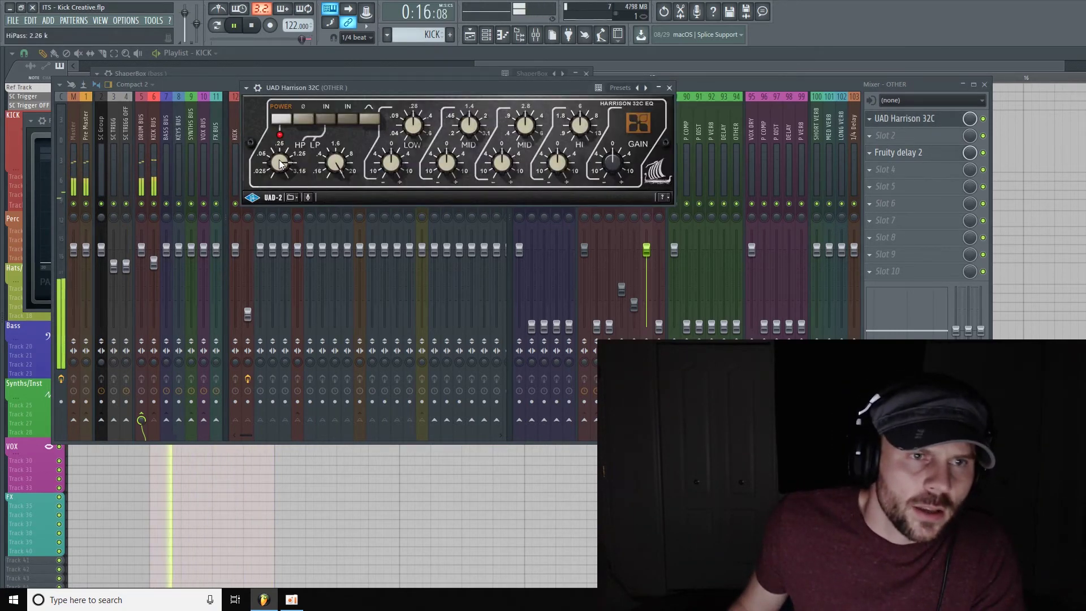
scroll(279, 162, "down", 2)
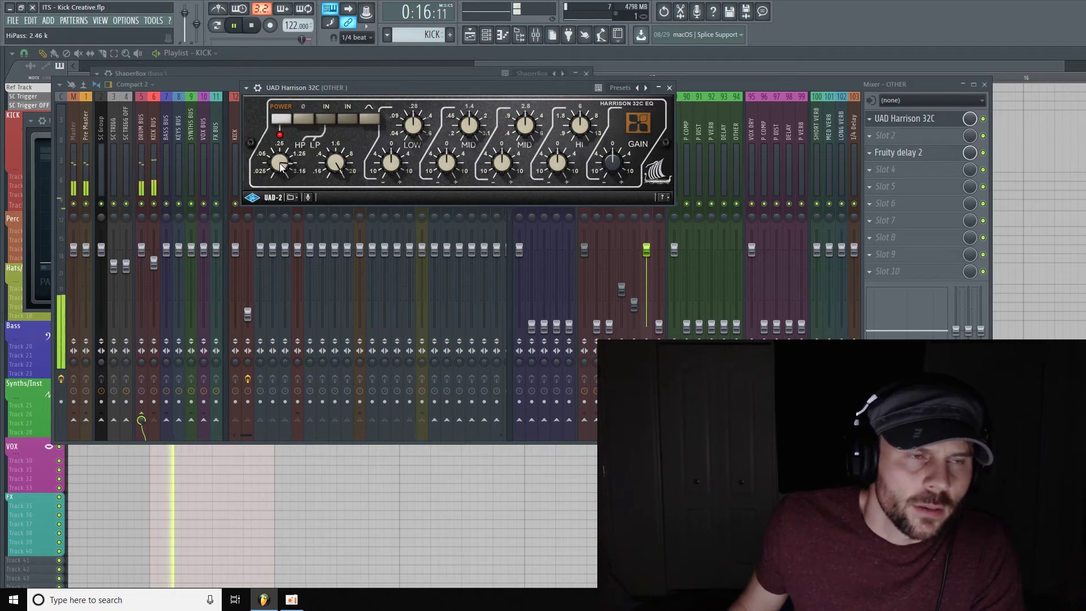
left_click(905, 153)
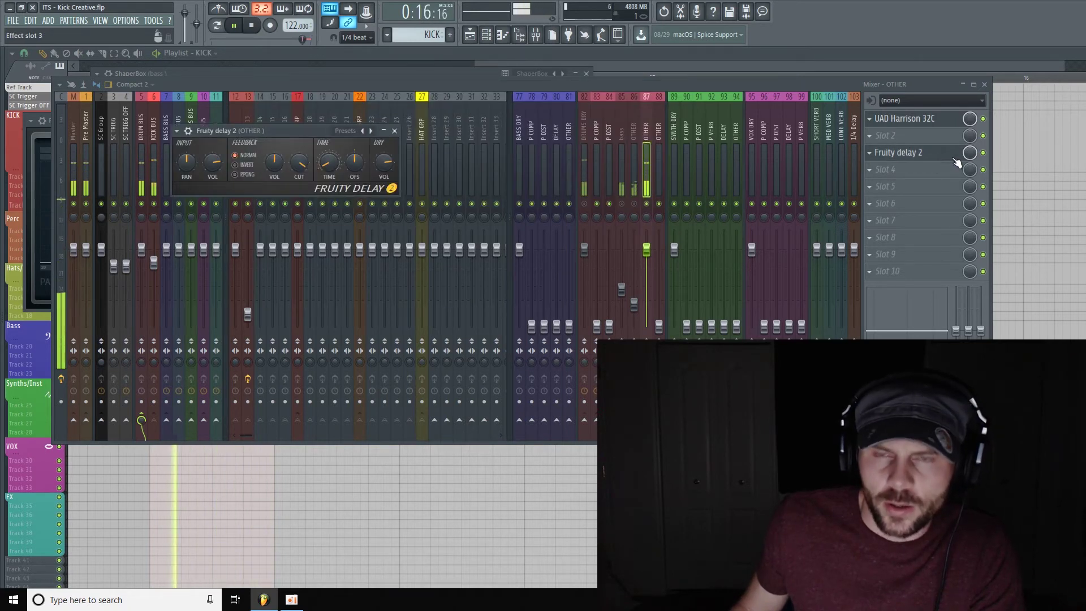
left_click_drag(950, 150, 945, 141)
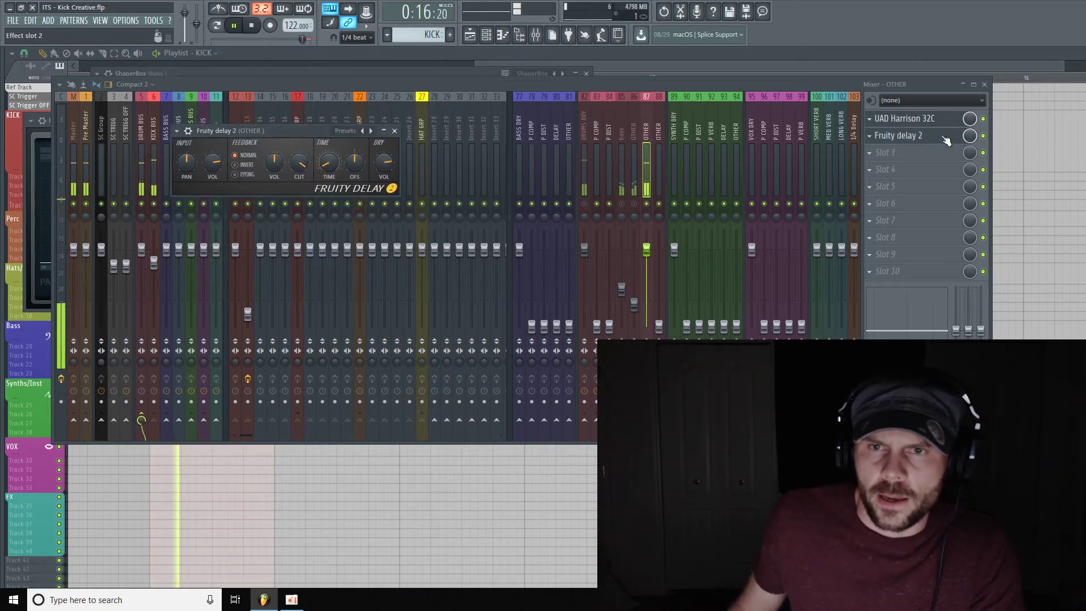
- Add Fruity Reeverb 2 in slot 3 of OTHER track 87
left_click(912, 154)
left_click(1032, 161)
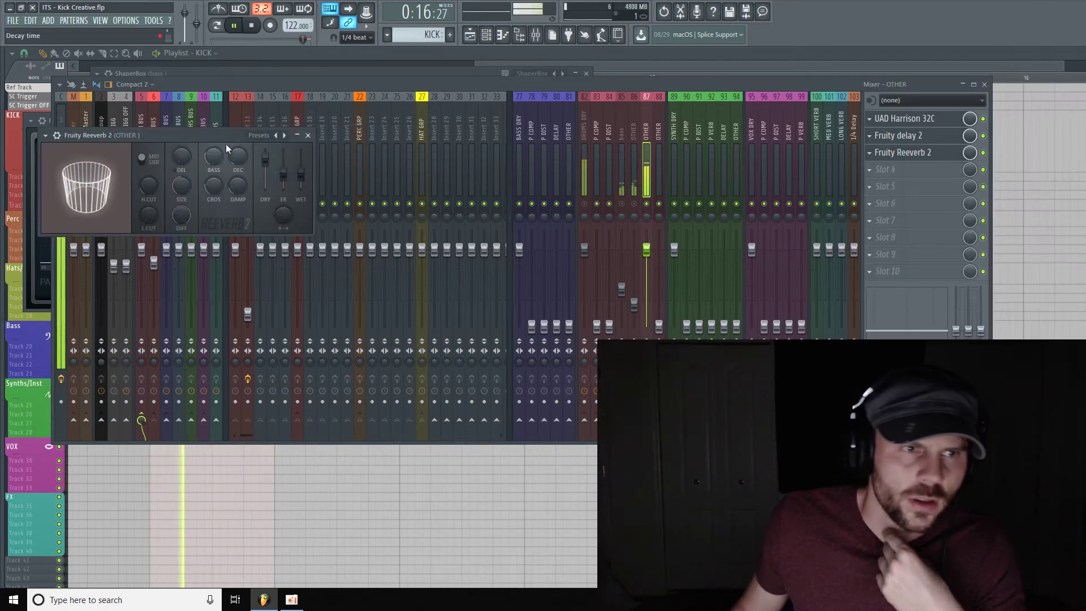
left_click_drag(204, 133, 381, 133)
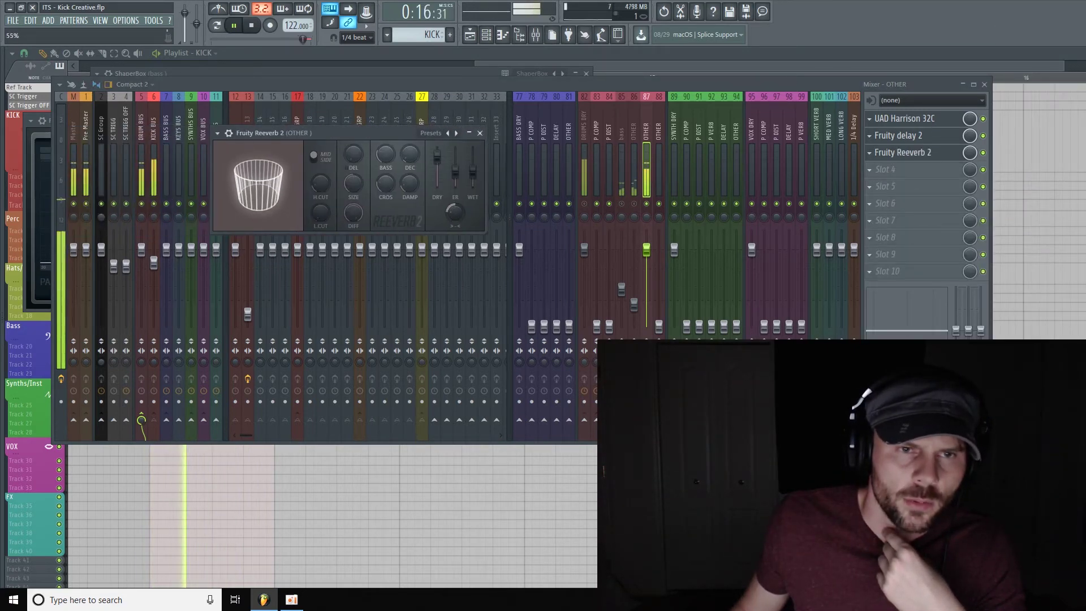
- Adjust Fruity Reeverb 2's wet level, set the room size to 67, and raise the low cut and decay time
left_click_drag(473, 172, 473, 170)
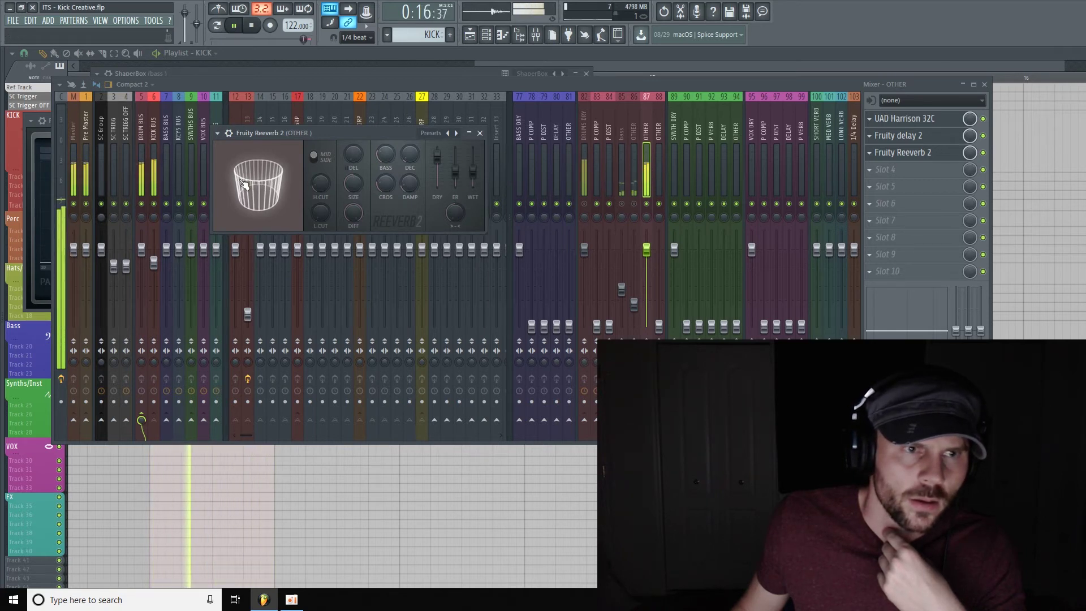
mouse_move(254, 199)
left_mouse_down()
mouse_move(254, 186)
mouse_move(255, 199)
left_mouse_up()
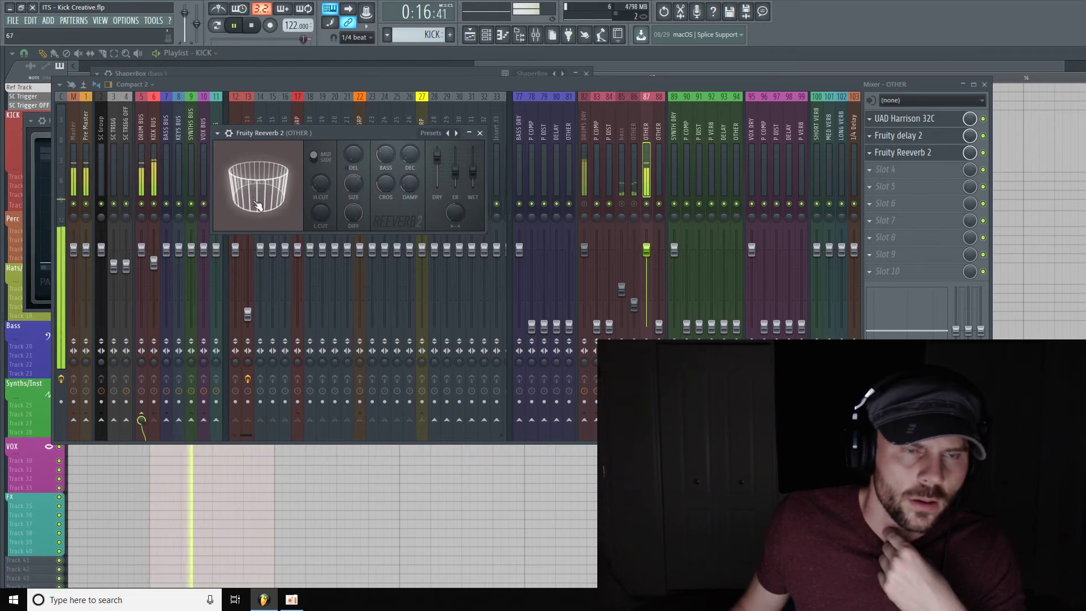
left_click_drag(320, 212, 320, 190)
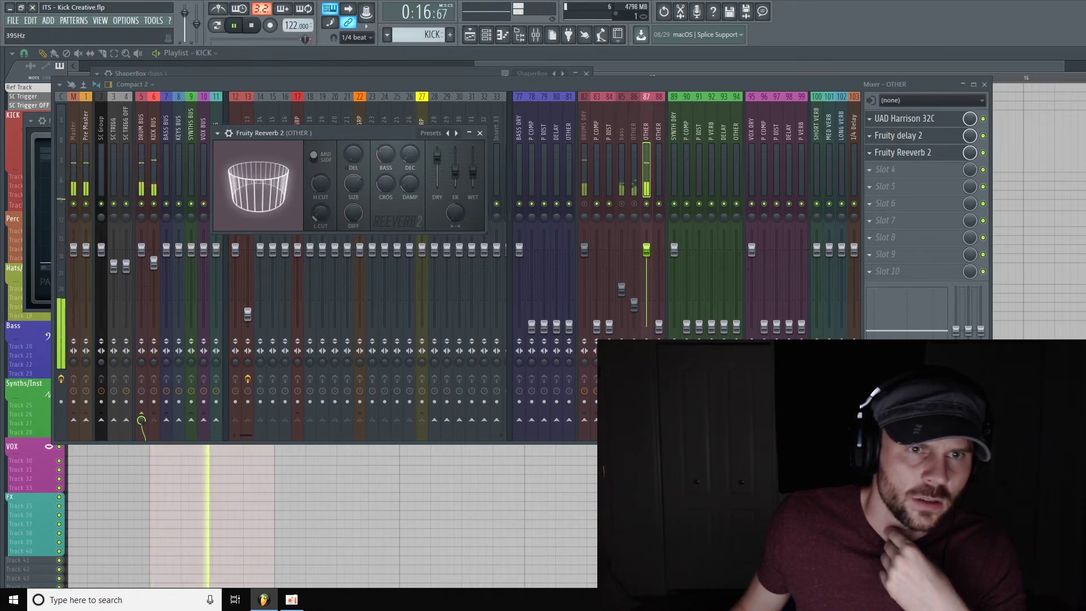
mouse_move(409, 155)
left_mouse_down()
mouse_move(354, 161)
mouse_move(354, 172)
mouse_move(409, 149)
mouse_move(410, 136)
left_mouse_up()
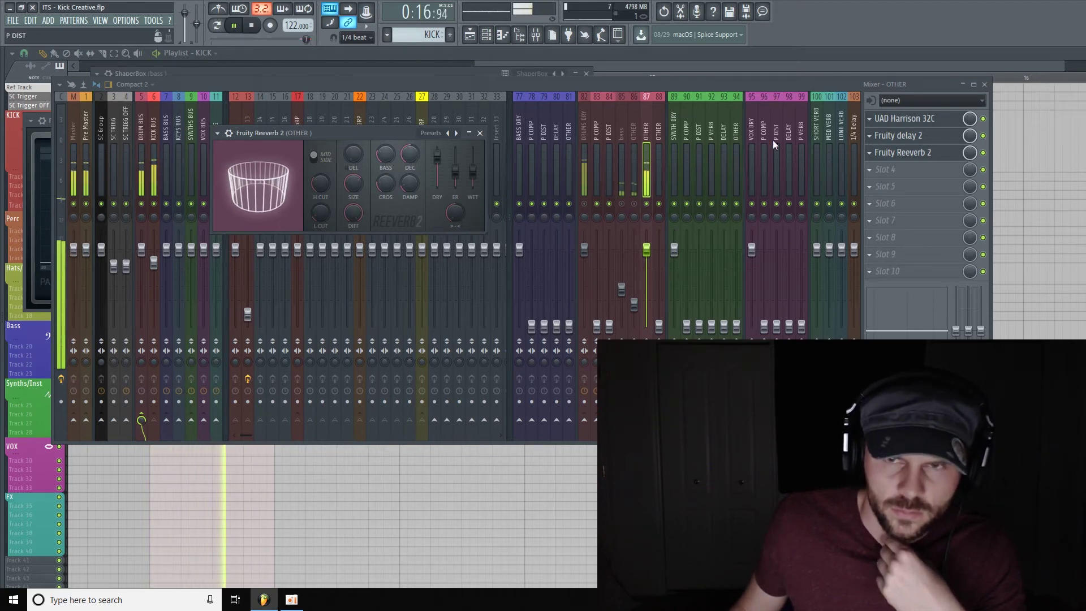
- Add PanCake2 in slot 4 of OTHER track 87 with a 1/16 LFO rate and a 48% mix
left_click(904, 170)
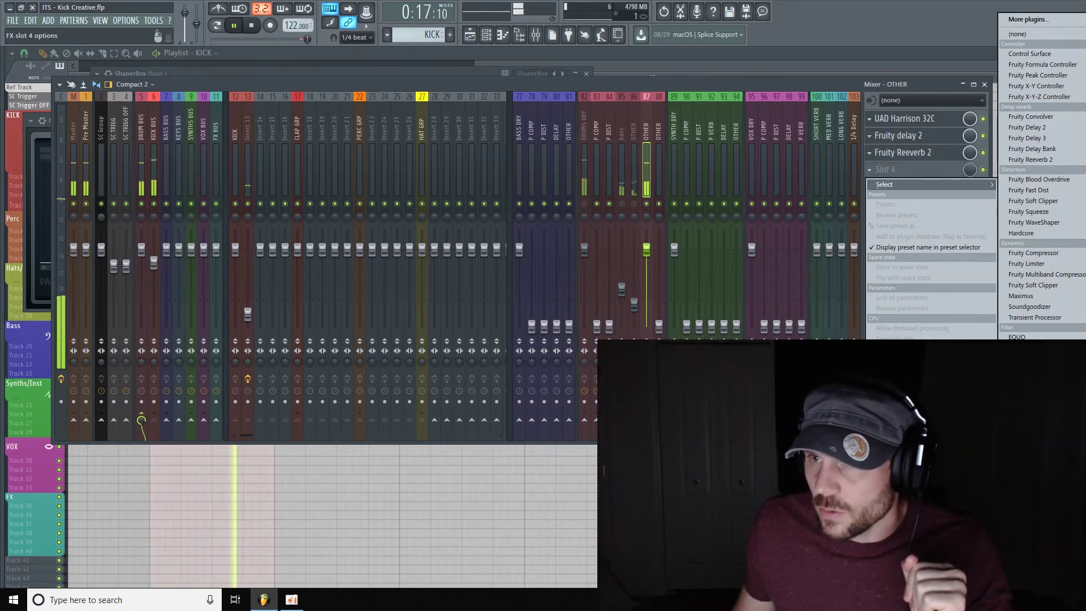
left_click(1029, 452)
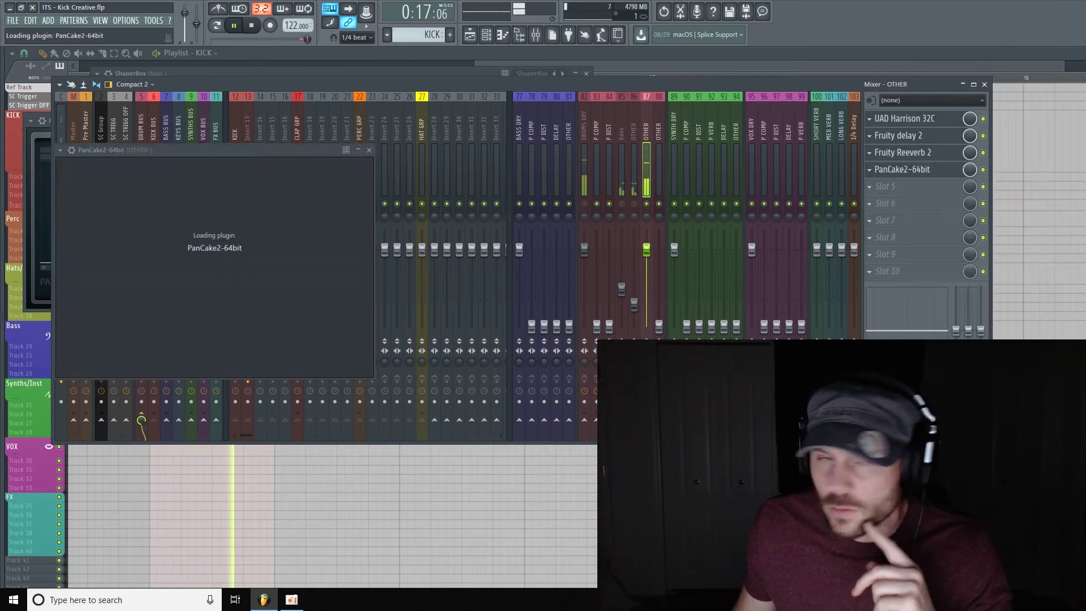
left_click_drag(241, 151, 368, 113)
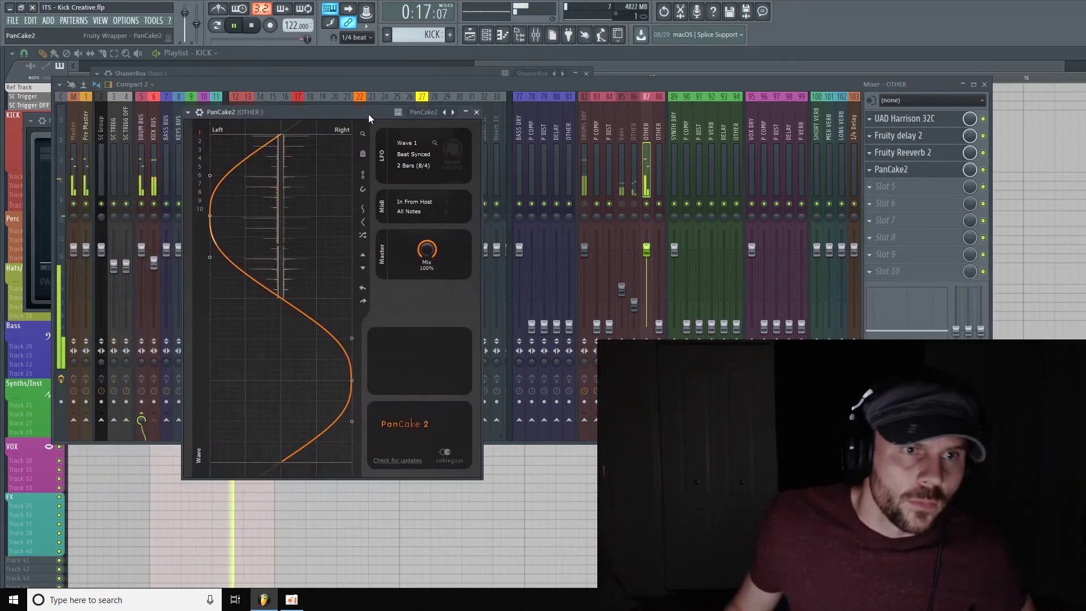
left_click(431, 170)
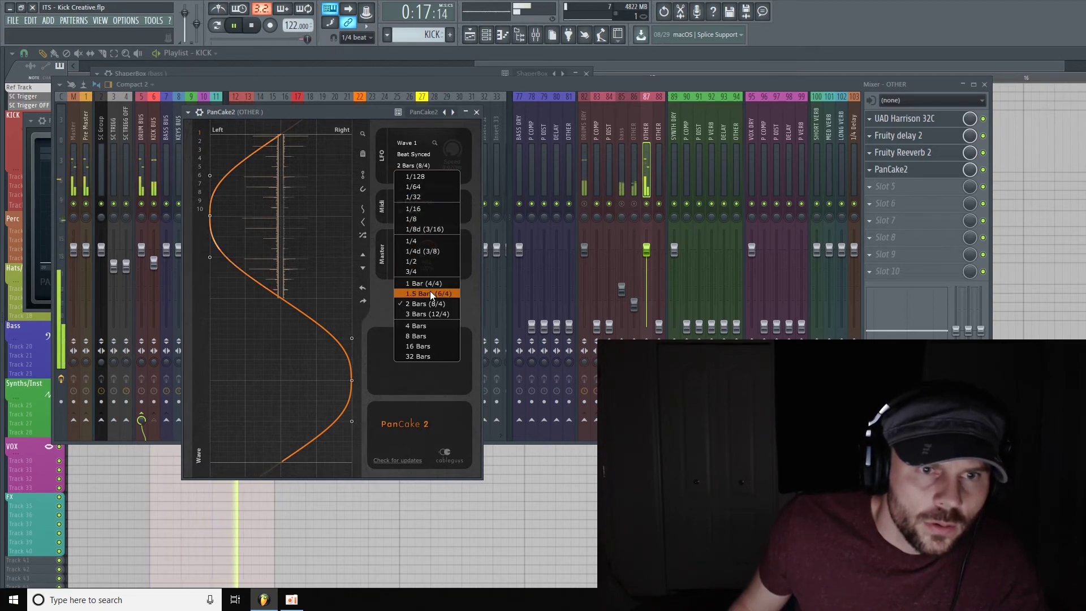
left_click(418, 210)
left_click_drag(427, 249, 427, 278)
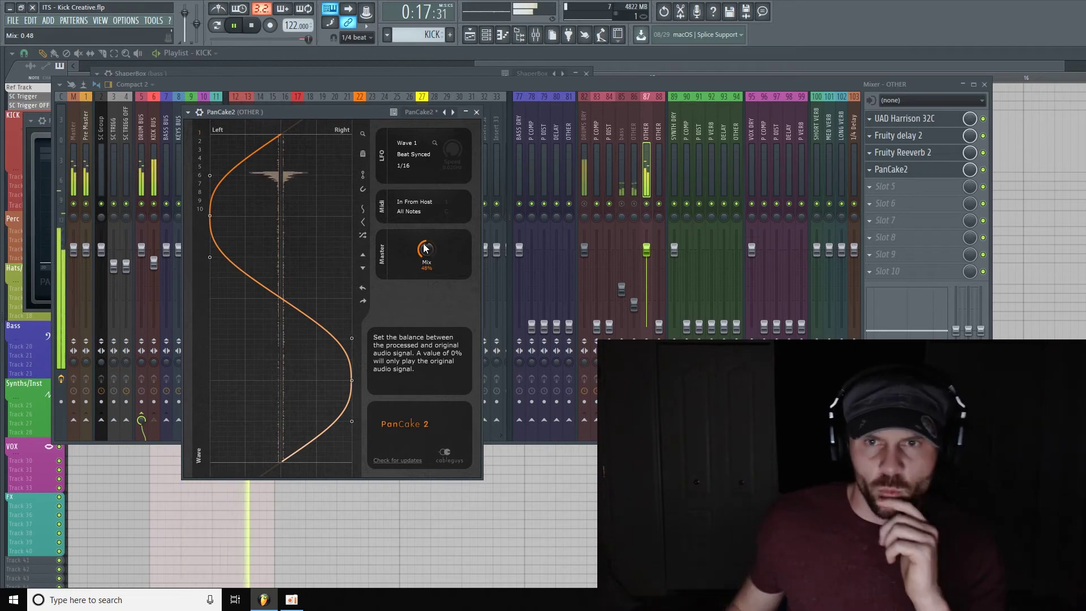
- Lower Fruity Reeverb 2's wet level to 28%
left_click(939, 152)
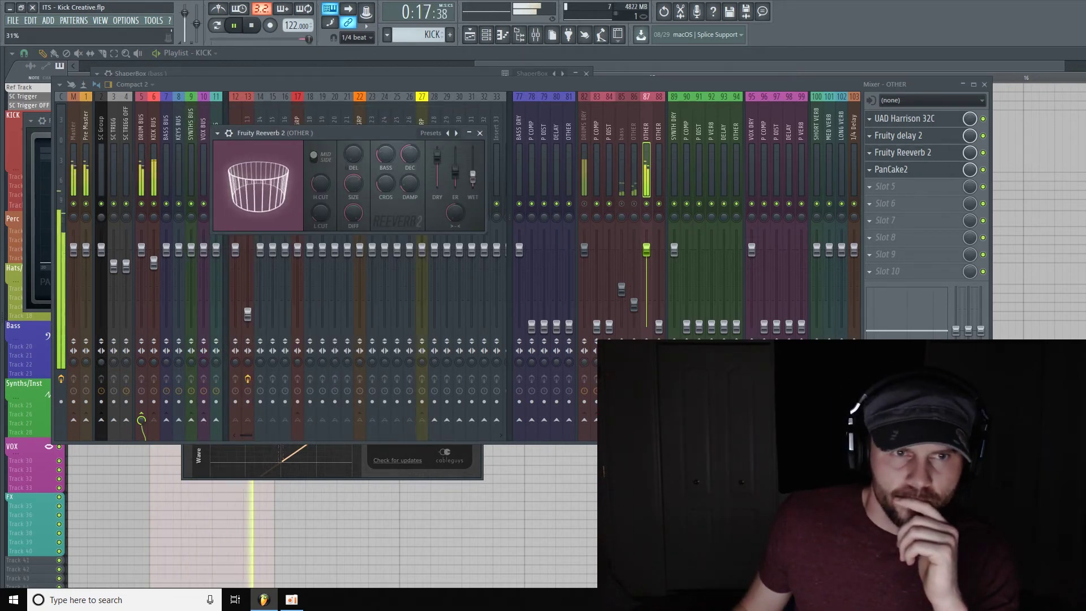
left_click_drag(473, 176, 474, 180)
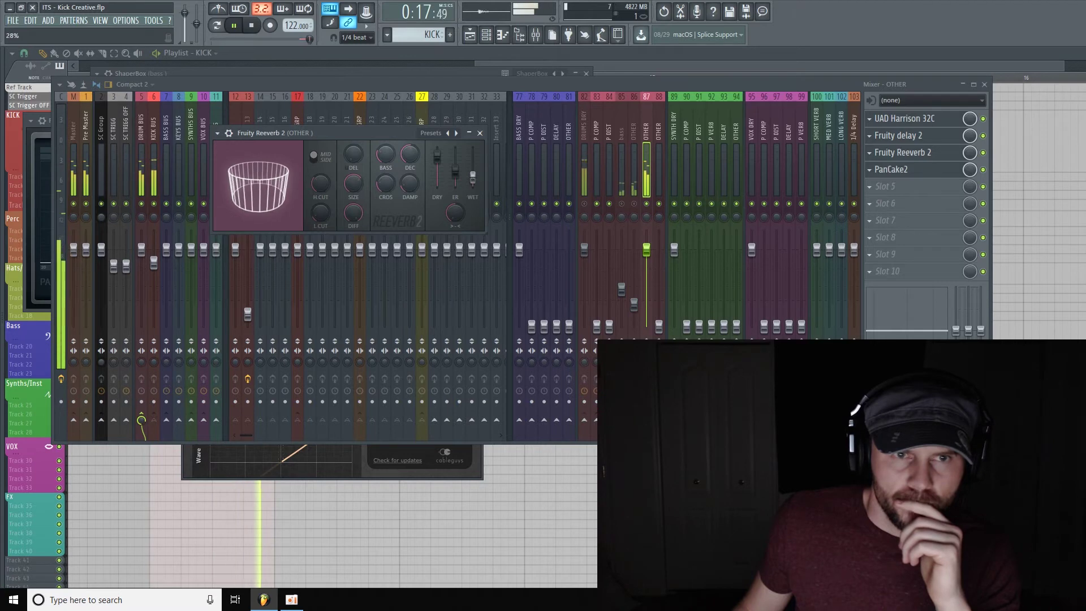
- Set PanCake2's mix to 100%, lower the volume of OTHER track 87 to 81% (-4.4 dB), and stop playback
left_click(894, 169)
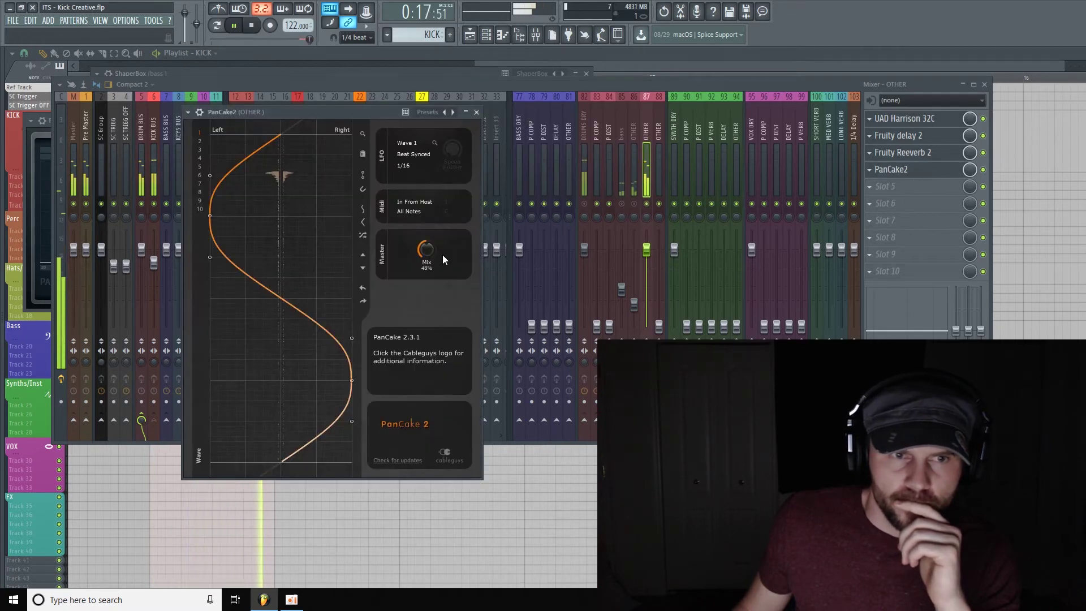
left_click_drag(426, 249, 426, 226)
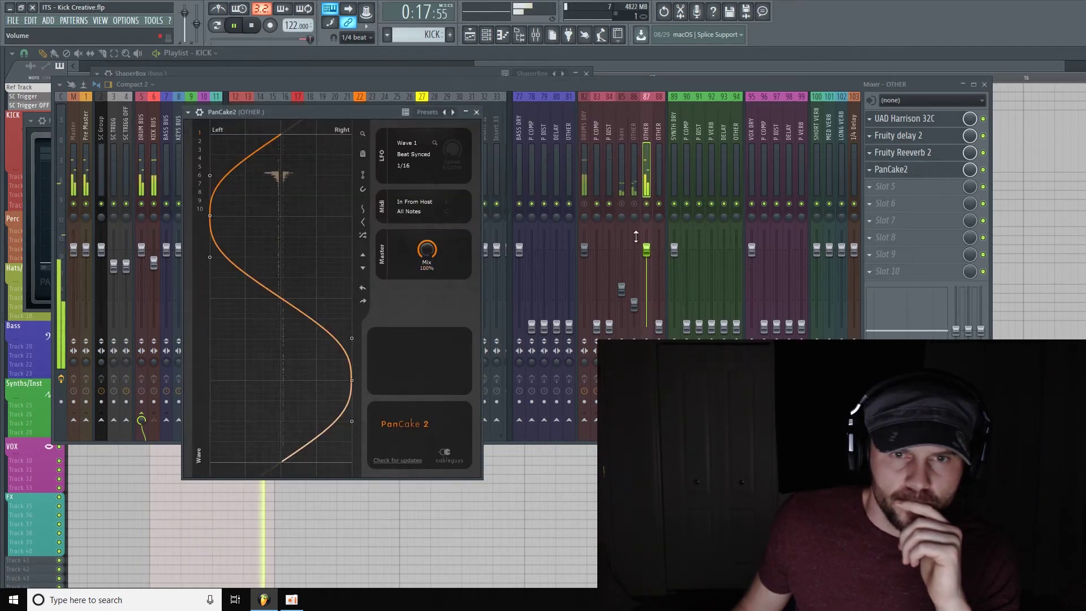
left_click_drag(647, 250, 646, 264)
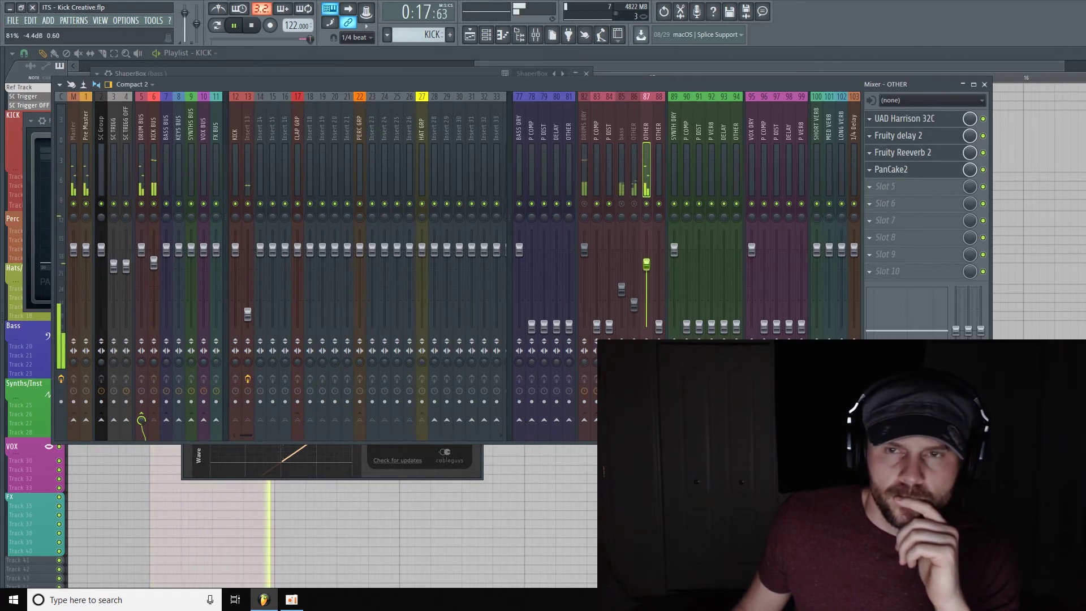
key("space")
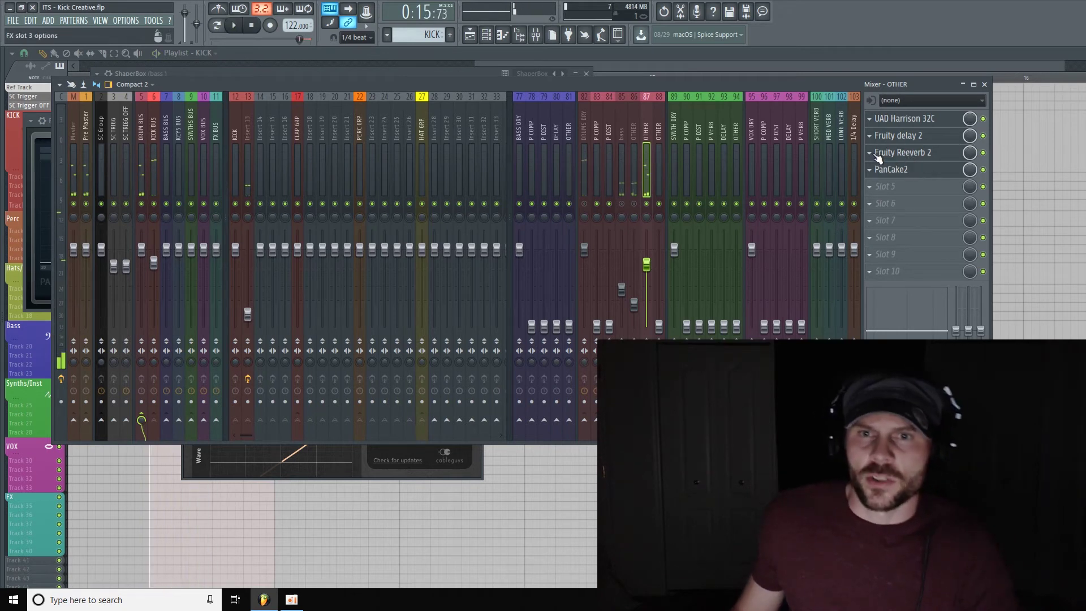
- Replace Fruity Reeverb 2 in slot 3 with ValhallaRoom
left_click(877, 157)
mouse_move(898, 170)
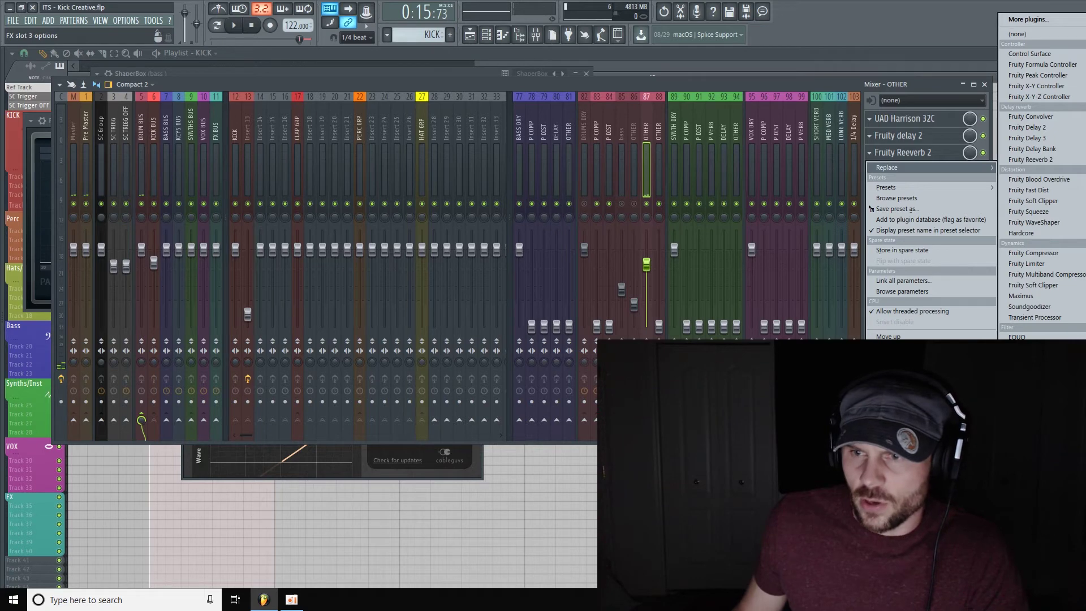
left_click(1035, 419)
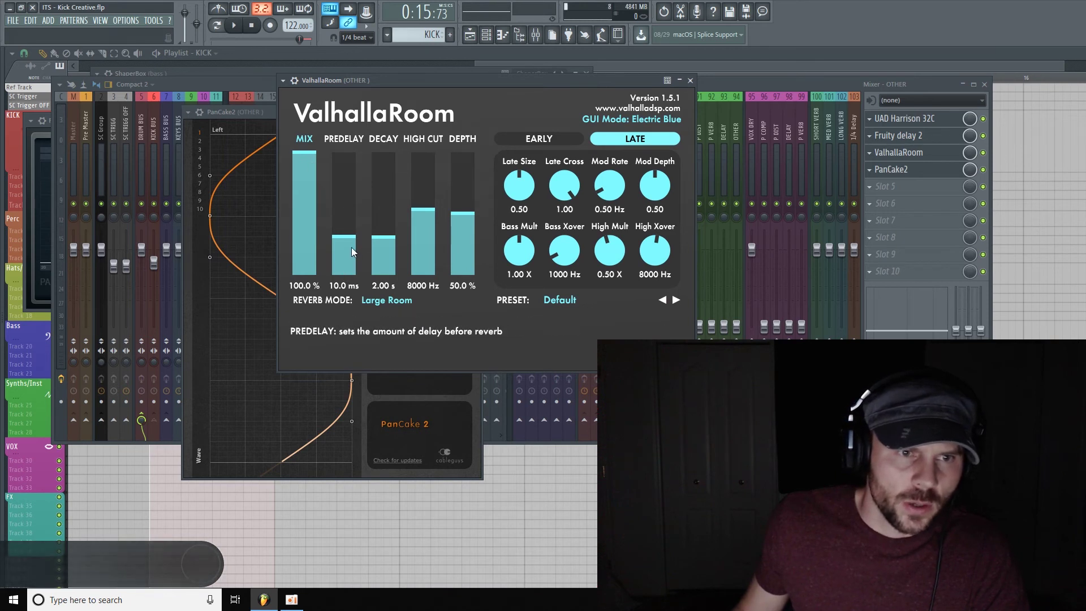
- Set ValhallaRoom's predelay to 2.3 ms, decay to 10.48 s, and mix to 49.3%, and close its window
left_click_drag(342, 244, 342, 260)
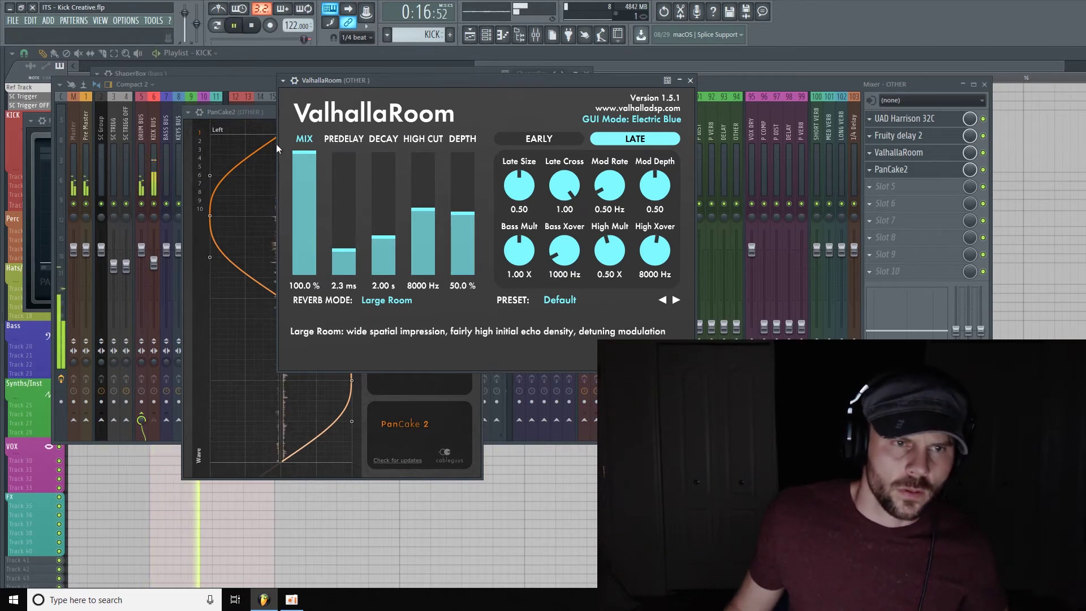
left_click_drag(306, 152, 381, 212)
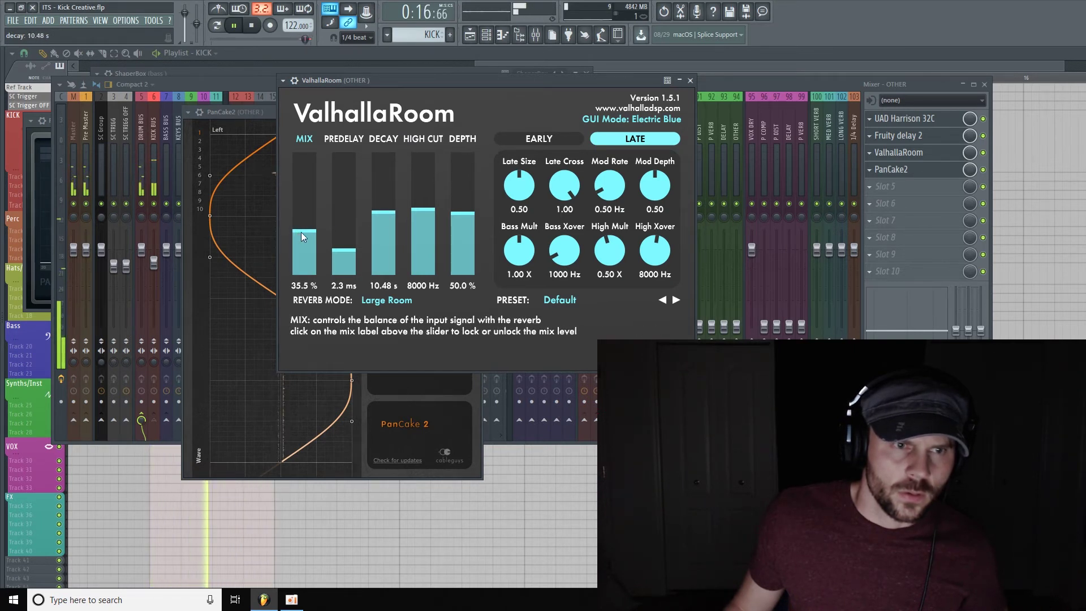
left_click_drag(302, 233, 307, 216)
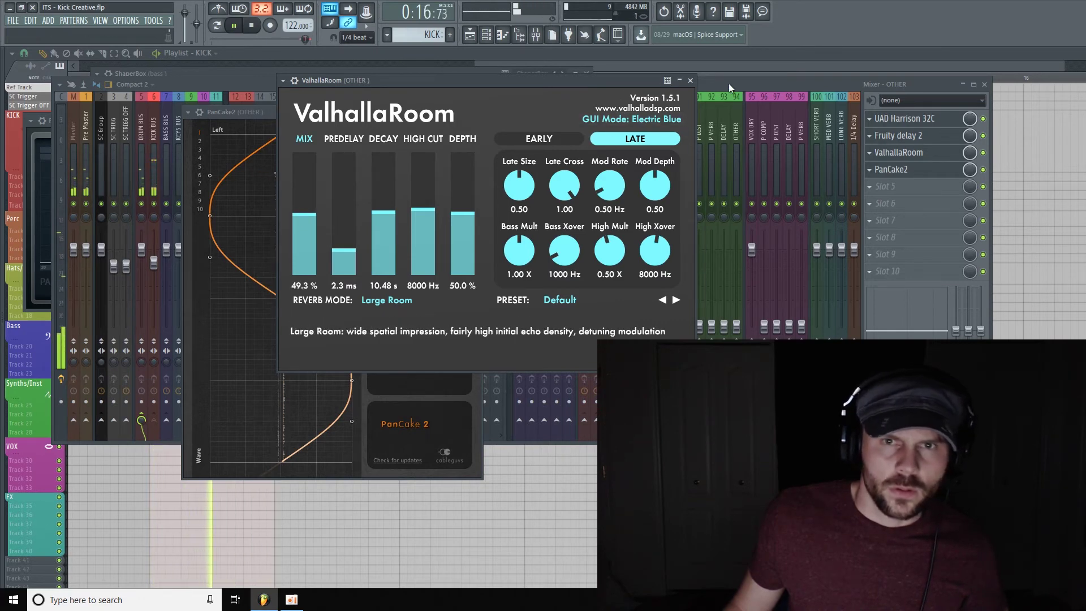
left_click(763, 87)
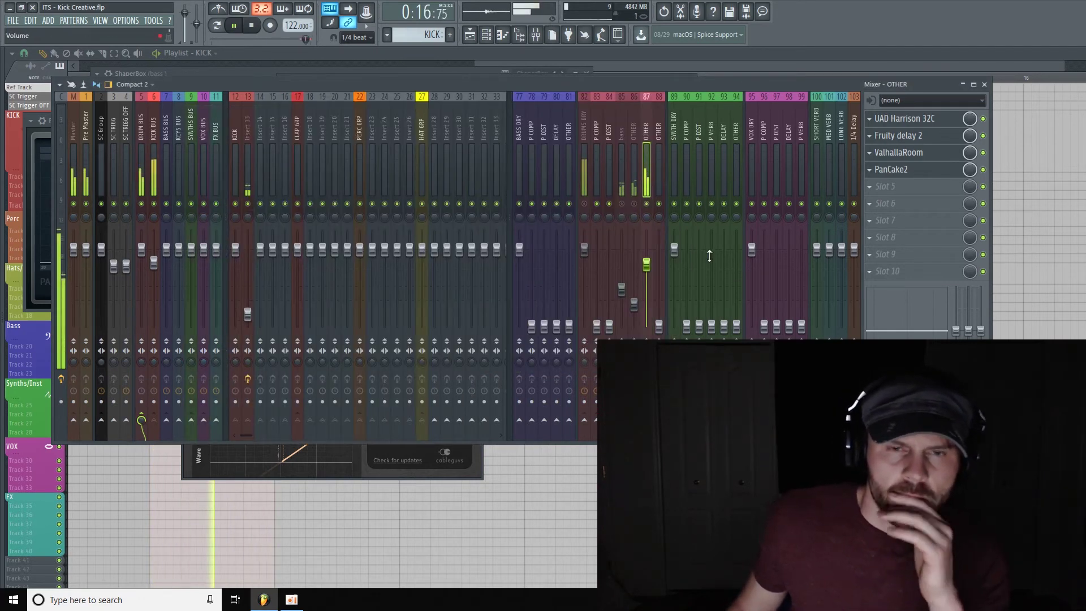
- Try panning OTHER track 87 38% right during playback
left_click_drag(646, 219, 646, 207)
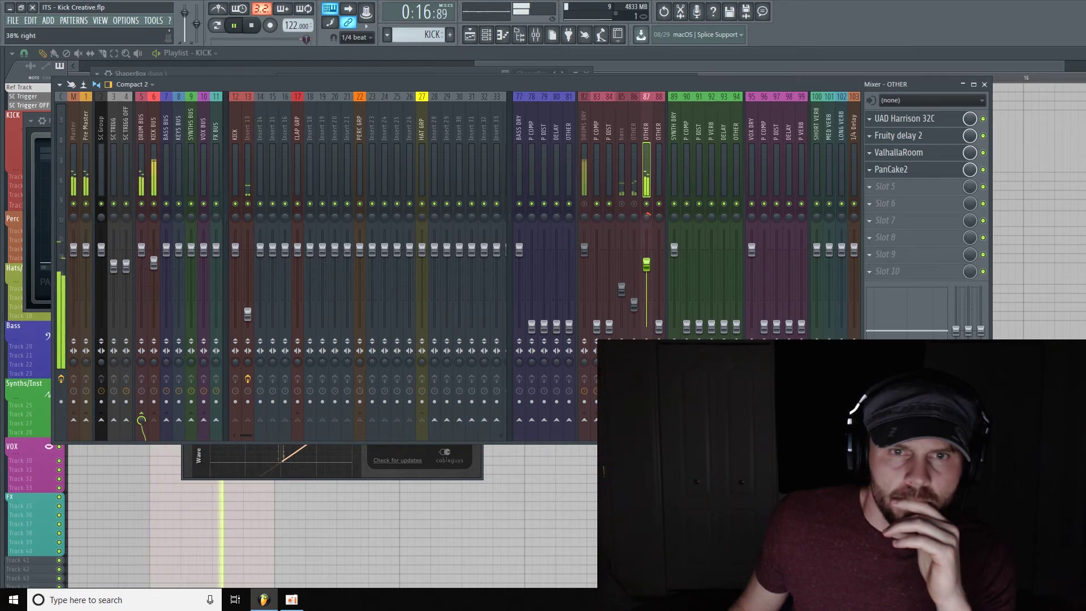
left_click(984, 137)
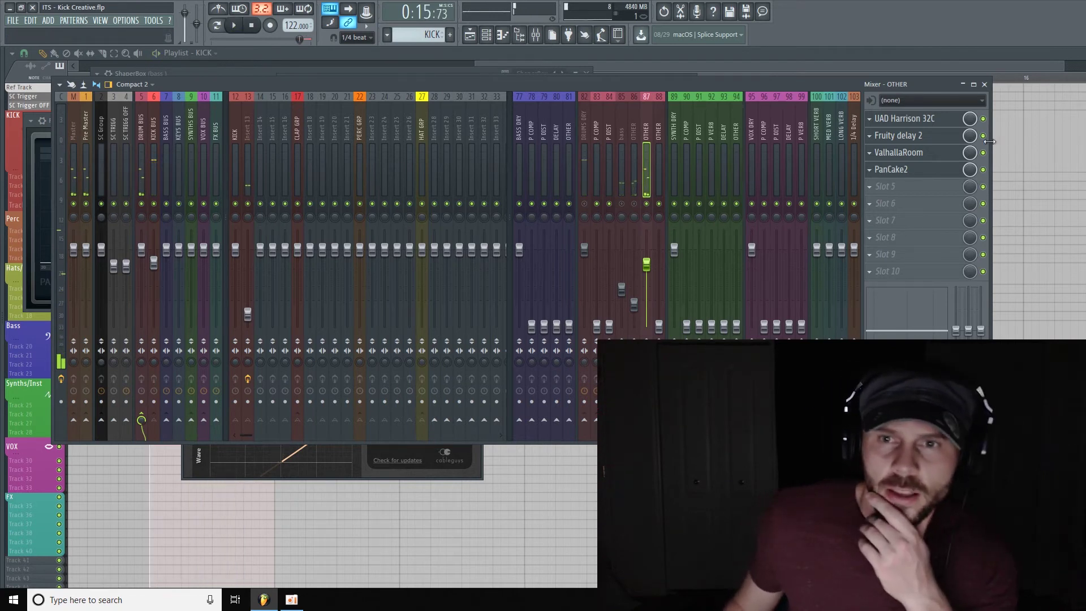
- Shift the effects on OTHER track 87 down one slot and add Fruity Stereo Shaper in slot 1
left_click_drag(921, 186, 936, 137)
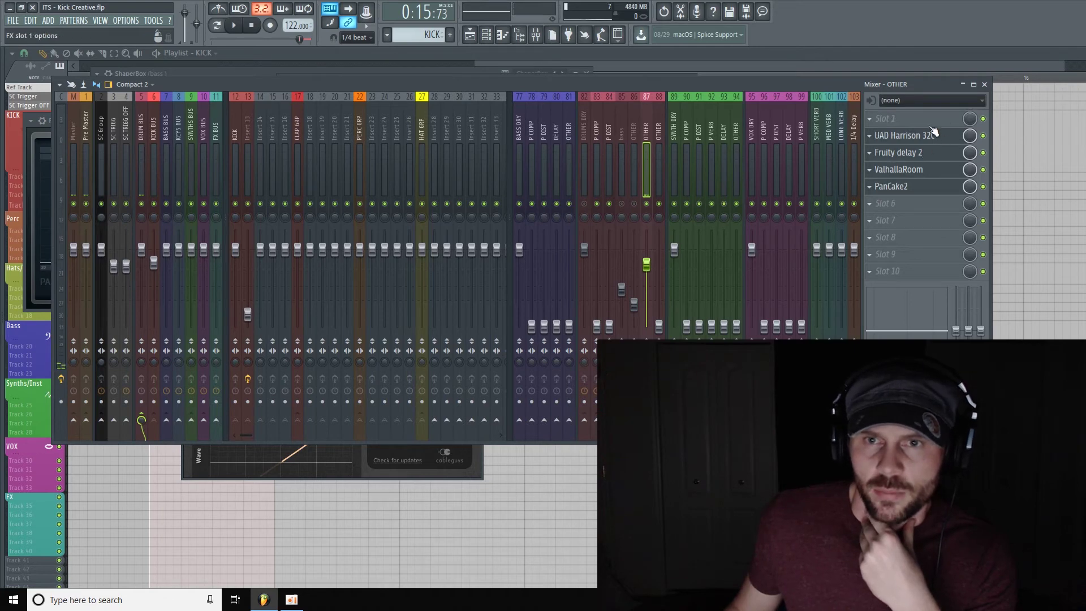
left_click(919, 119)
mouse_move(919, 132)
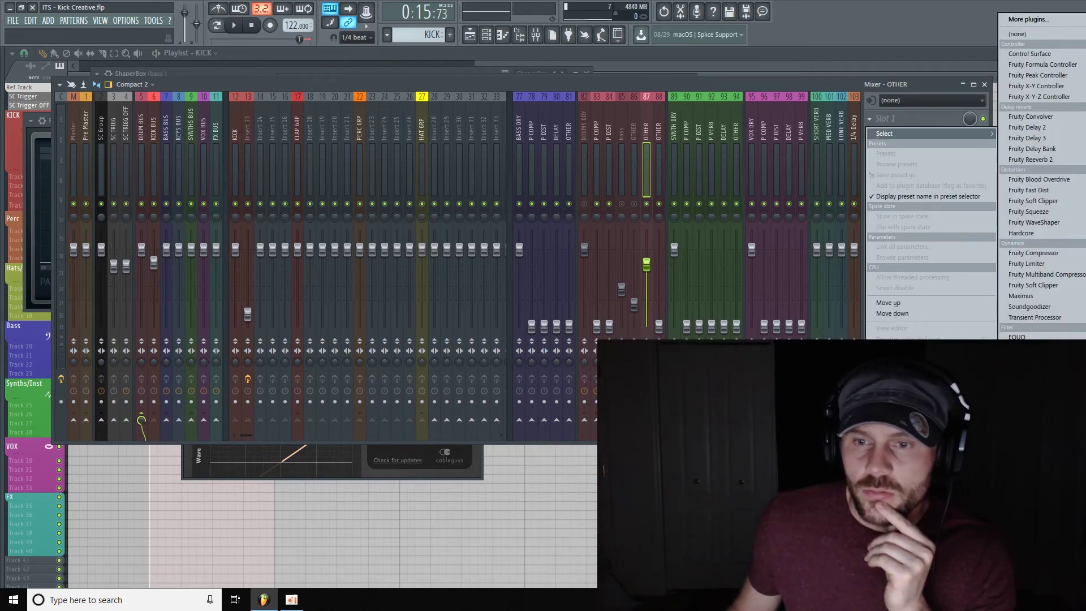
left_click(1041, 526)
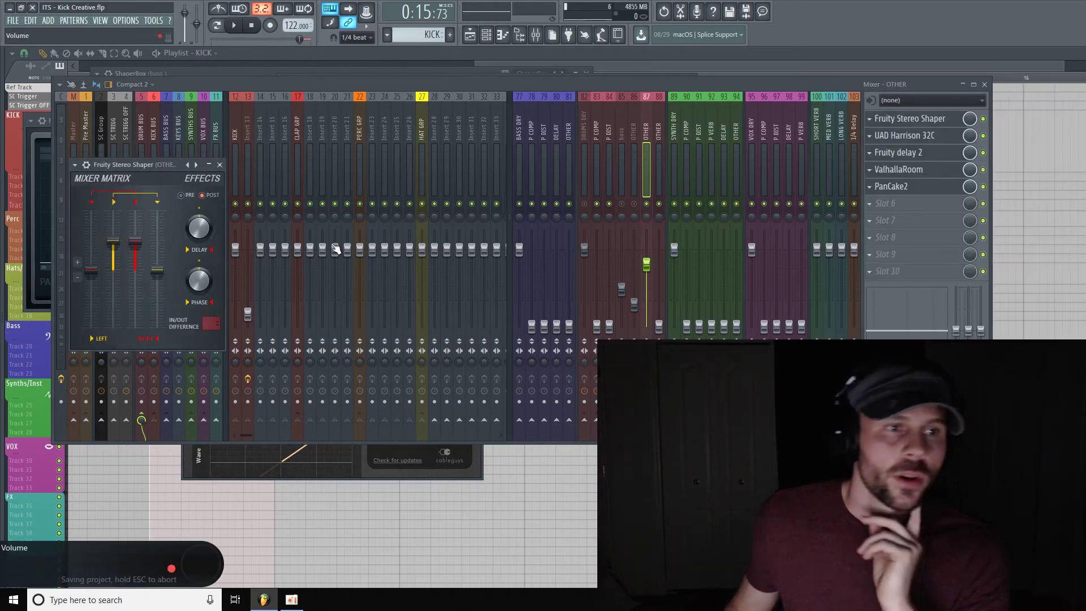
- Apply the LR to LL preset to Fruity Stereo Shaper and close its window
left_click(72, 165)
mouse_move(127, 199)
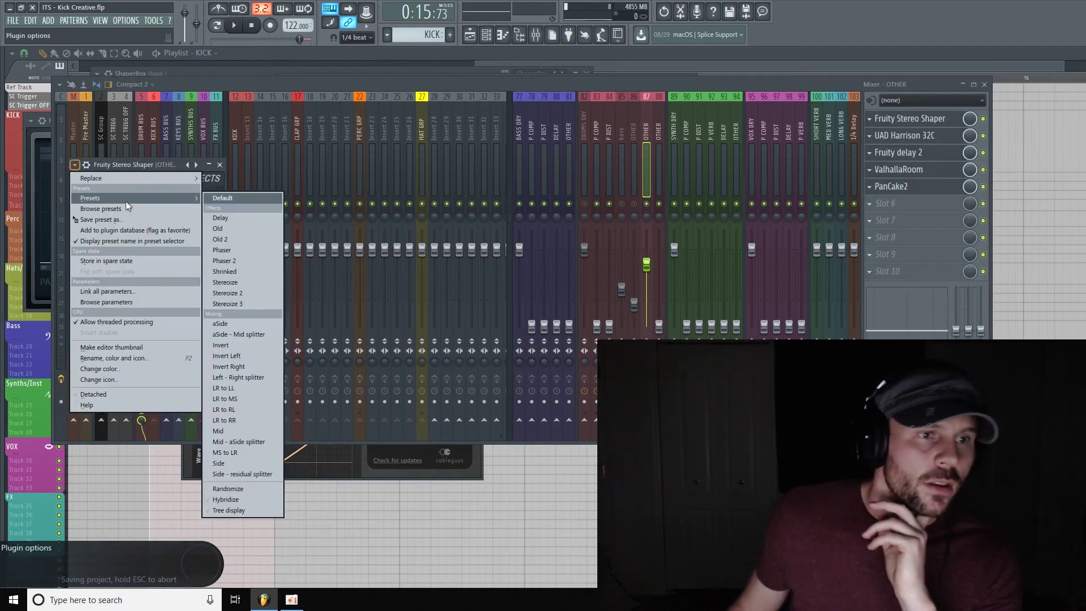
left_click(243, 388)
left_click(792, 82)
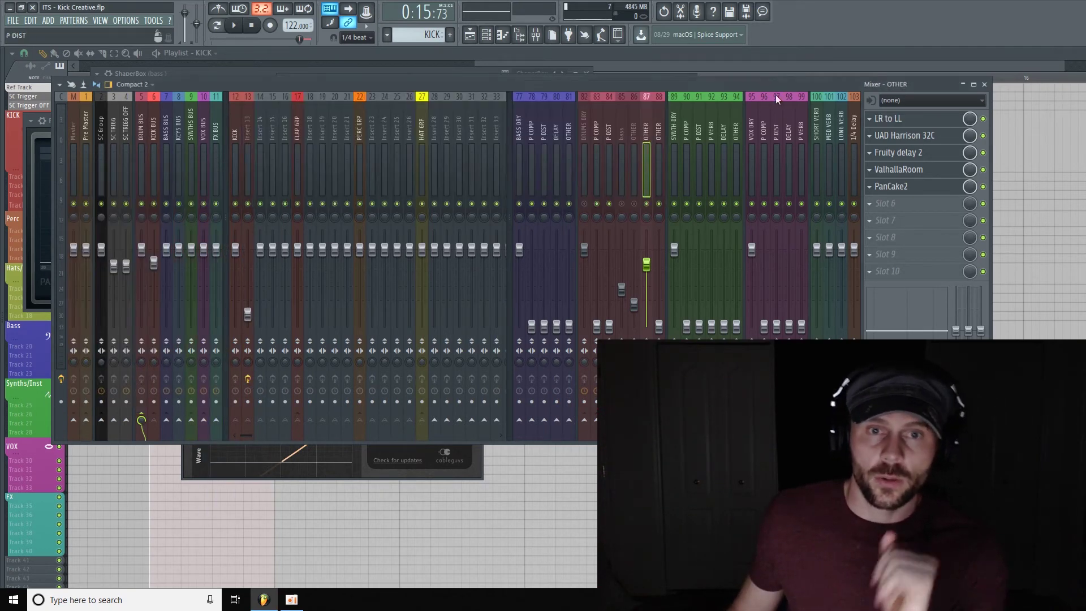
- Bypass the effects on OTHER track 87 during playback, re-enable them to compare the sound, and stop playback
key("space")
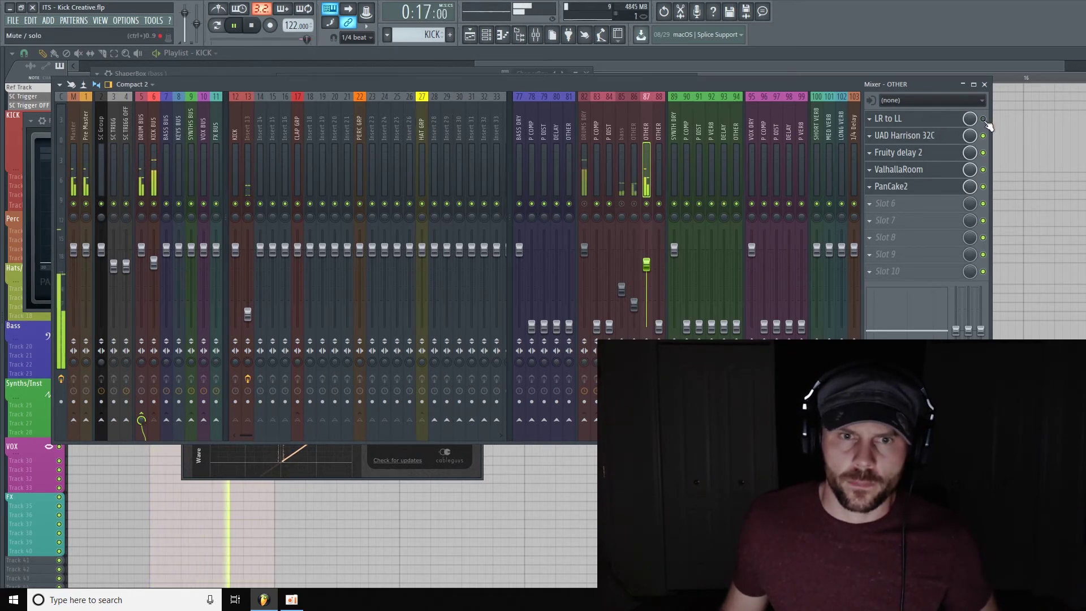
left_click(946, 120)
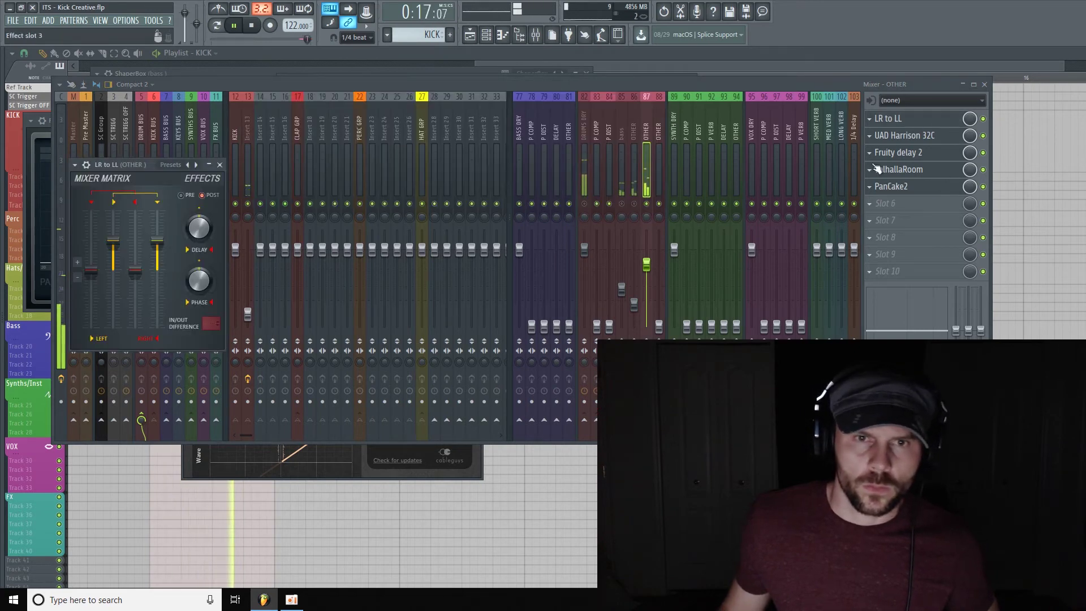
left_click_drag(983, 188, 985, 157)
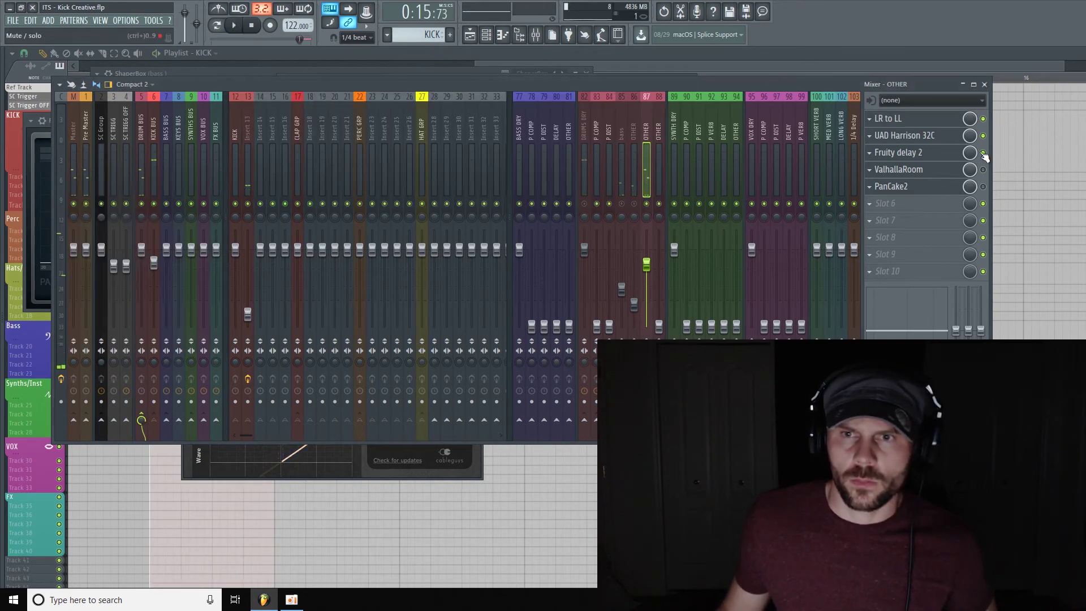
key("space")
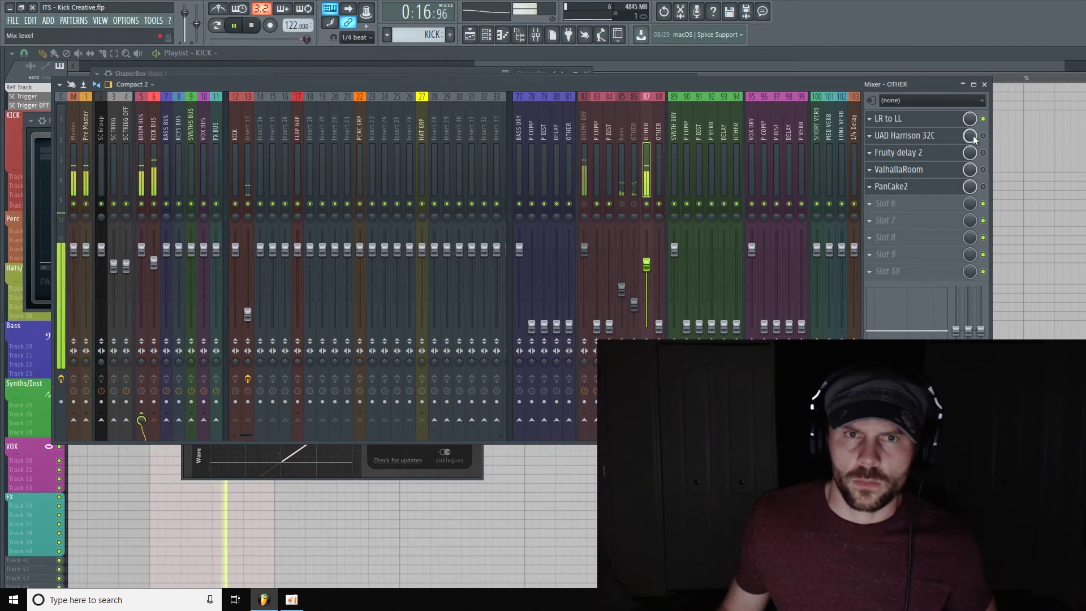
left_click_drag(984, 119, 987, 189)
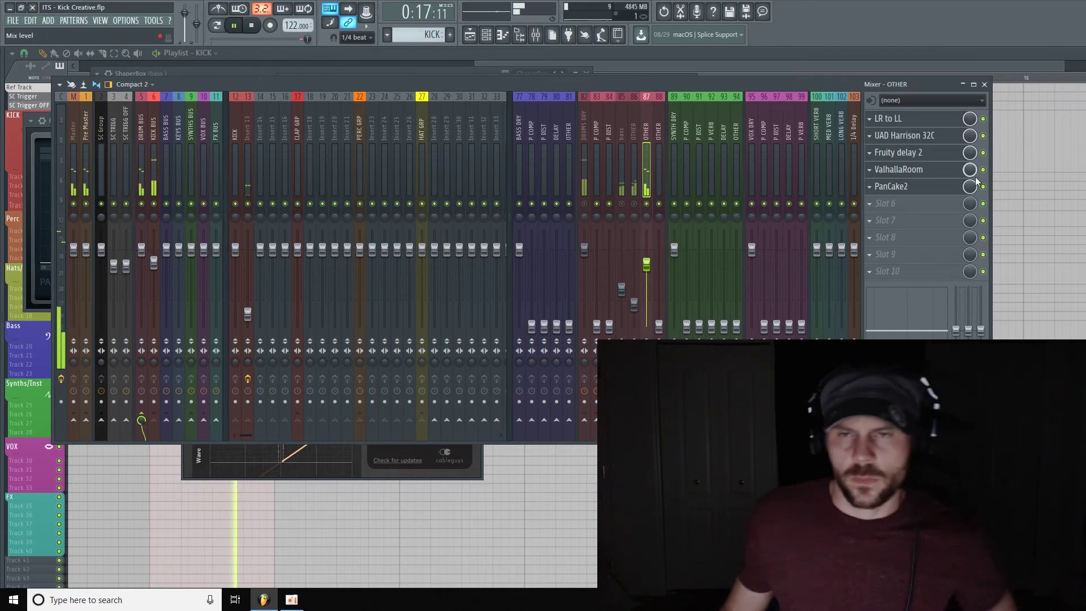
key("space")
- Remove the LR to LL Fruity Stereo Shaper from slot 1 of OTHER track 87
left_click(878, 120)
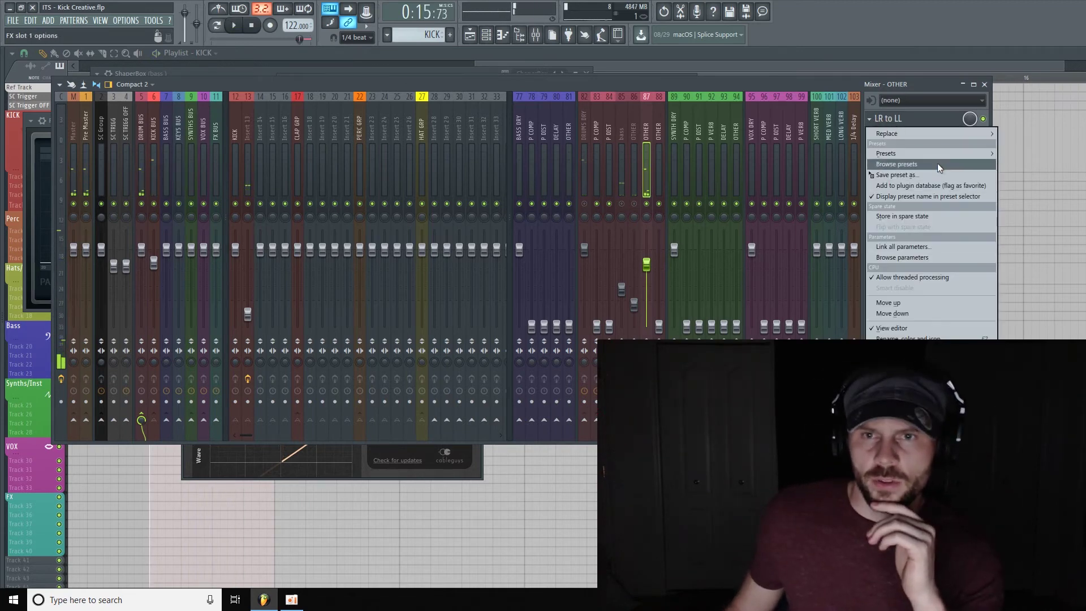
mouse_move(941, 133)
left_click(1012, 34)
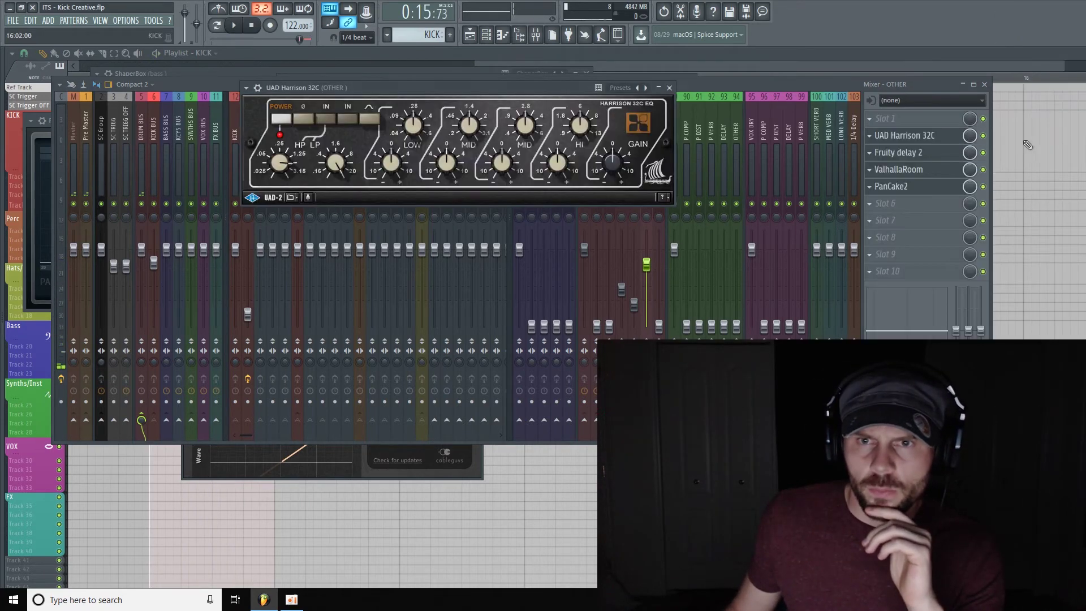
- Try a PanCake2 mix of 50% with OTHER track 87 panned 13% right during playback, and close the plugin window
left_click(946, 187)
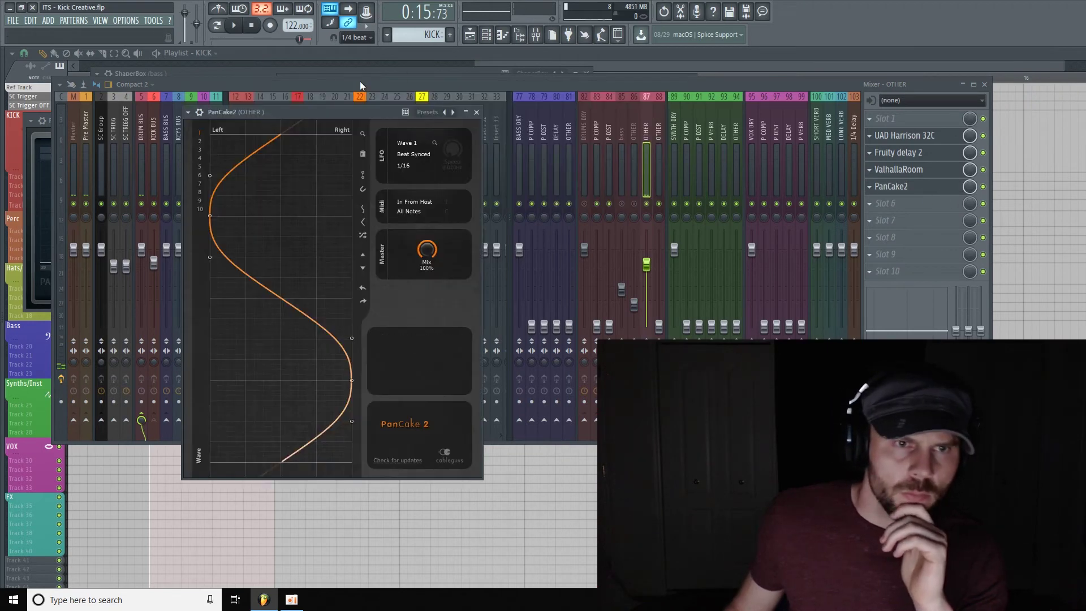
left_click_drag(385, 112, 521, 88)
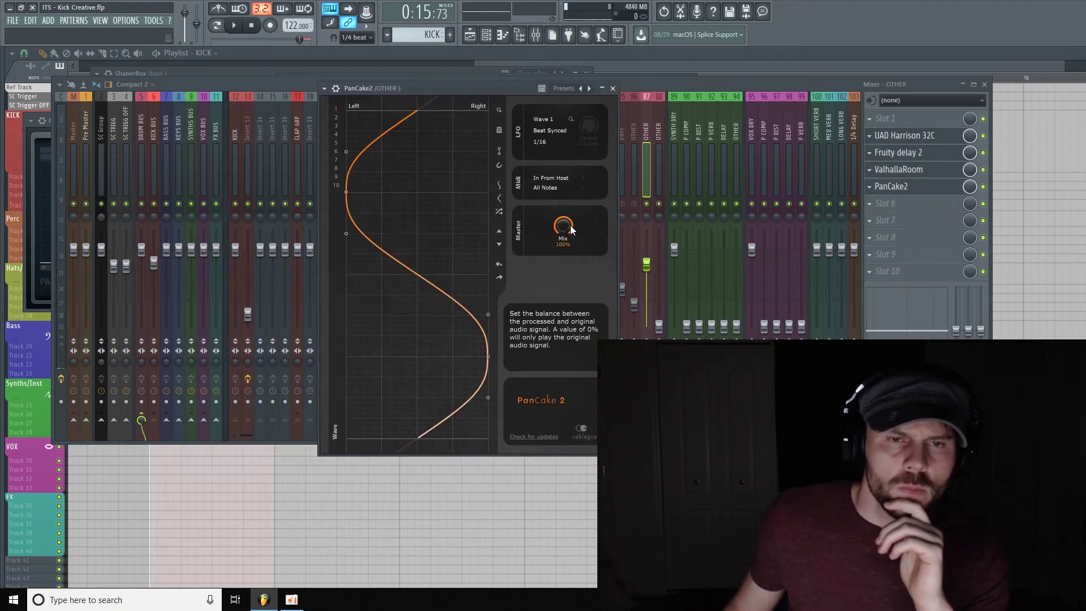
left_click_drag(565, 228, 565, 249)
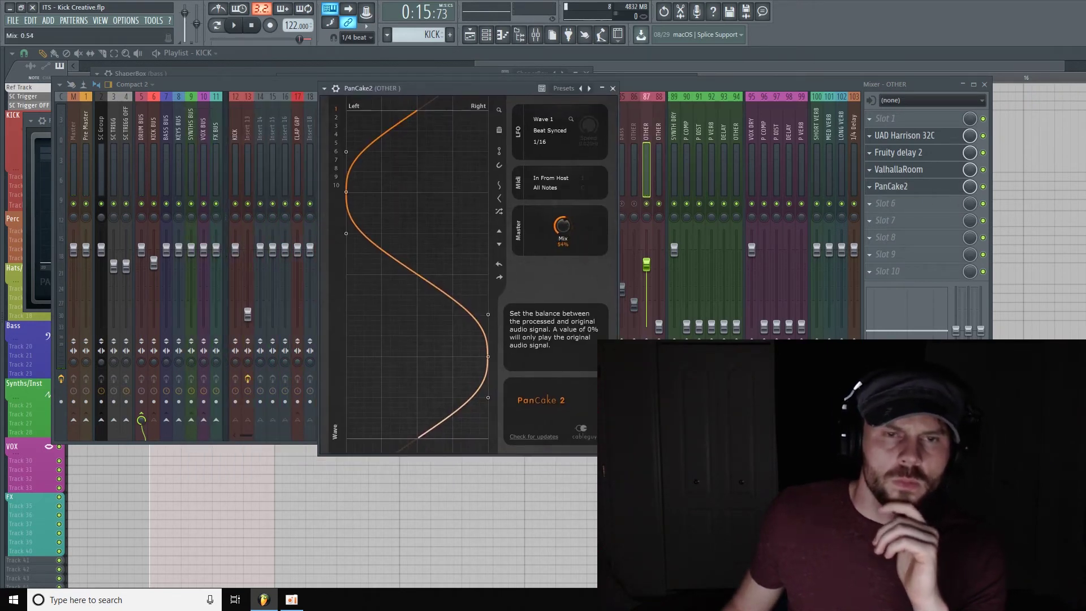
key("space")
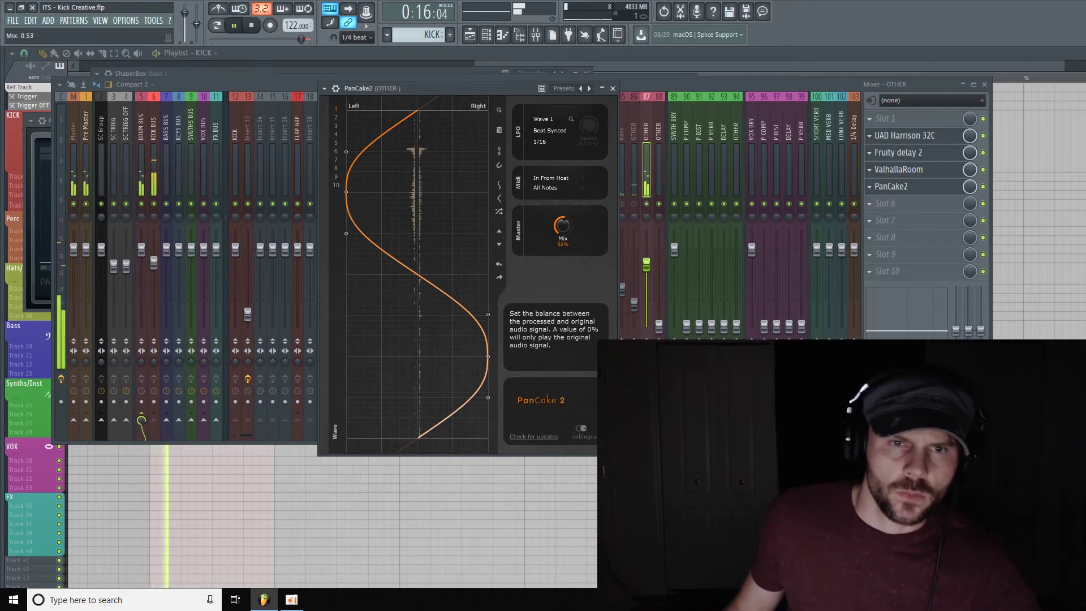
left_click_drag(565, 229, 565, 228)
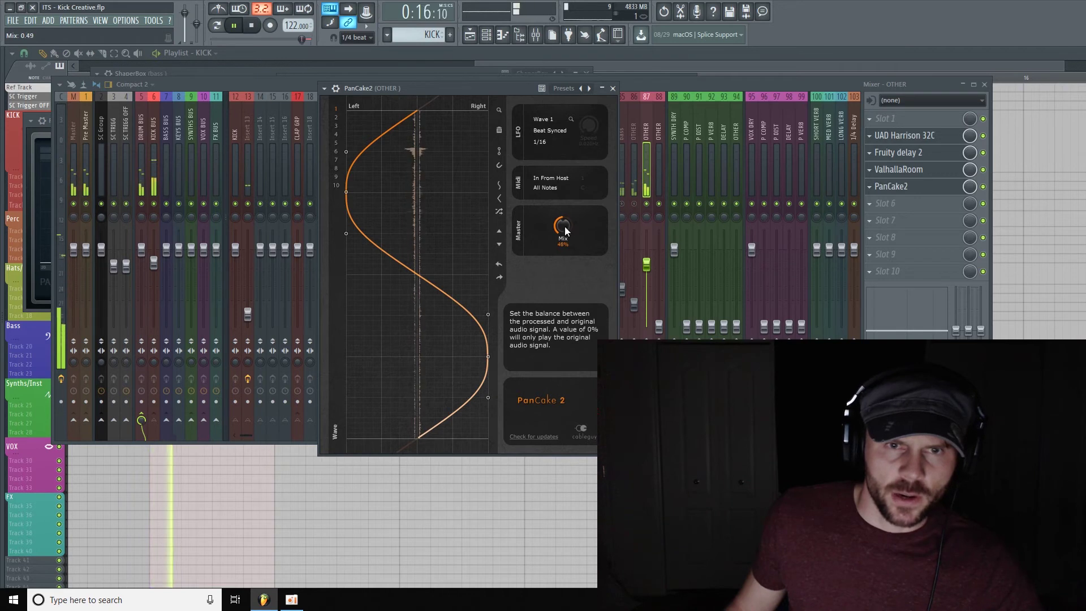
left_click_drag(565, 226, 564, 232)
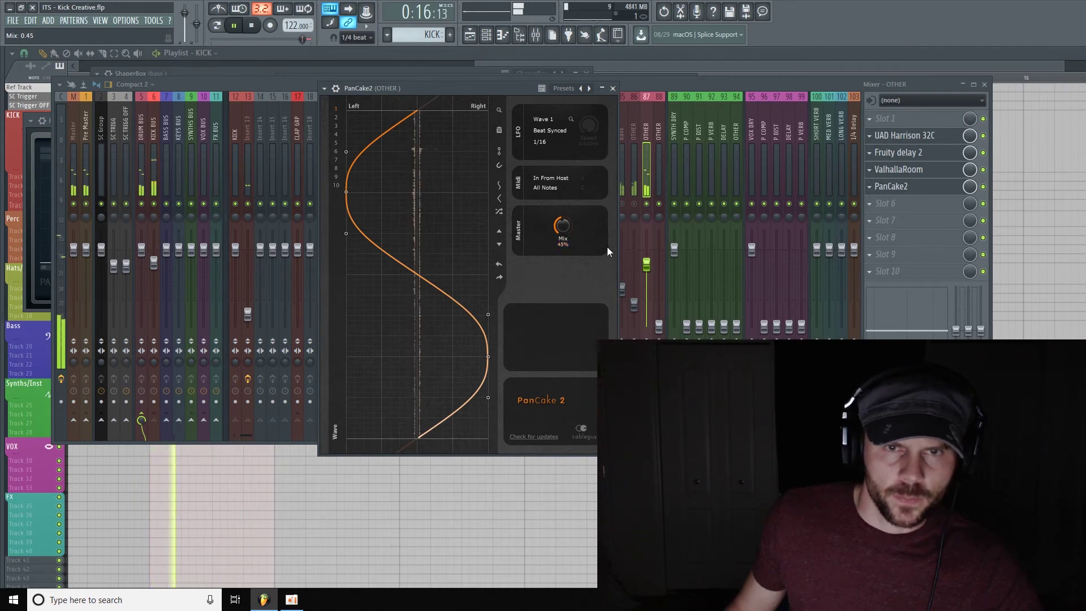
left_click(613, 89)
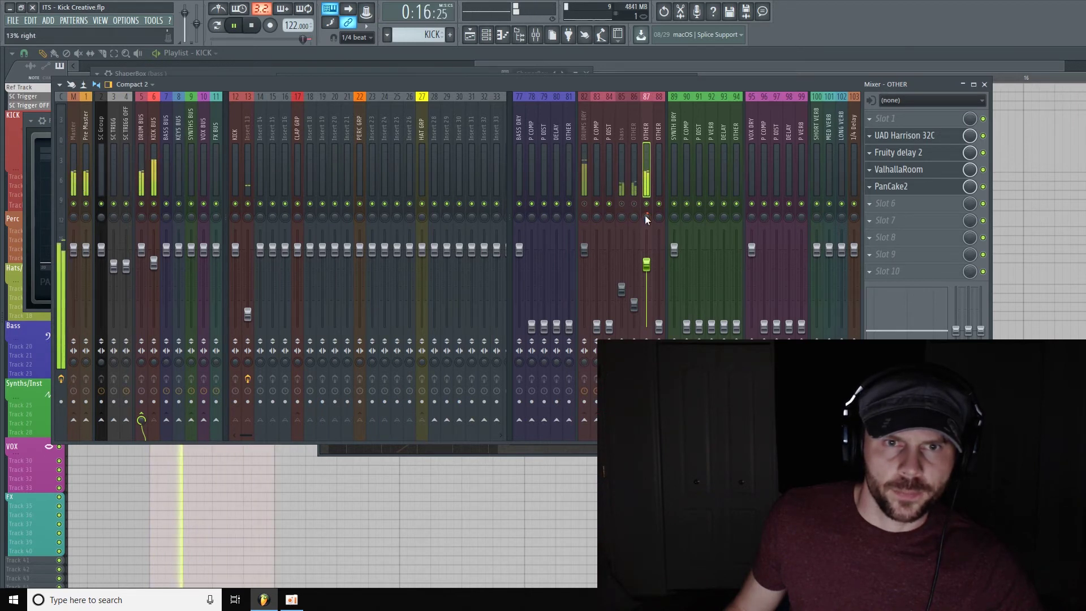
left_click(891, 186)
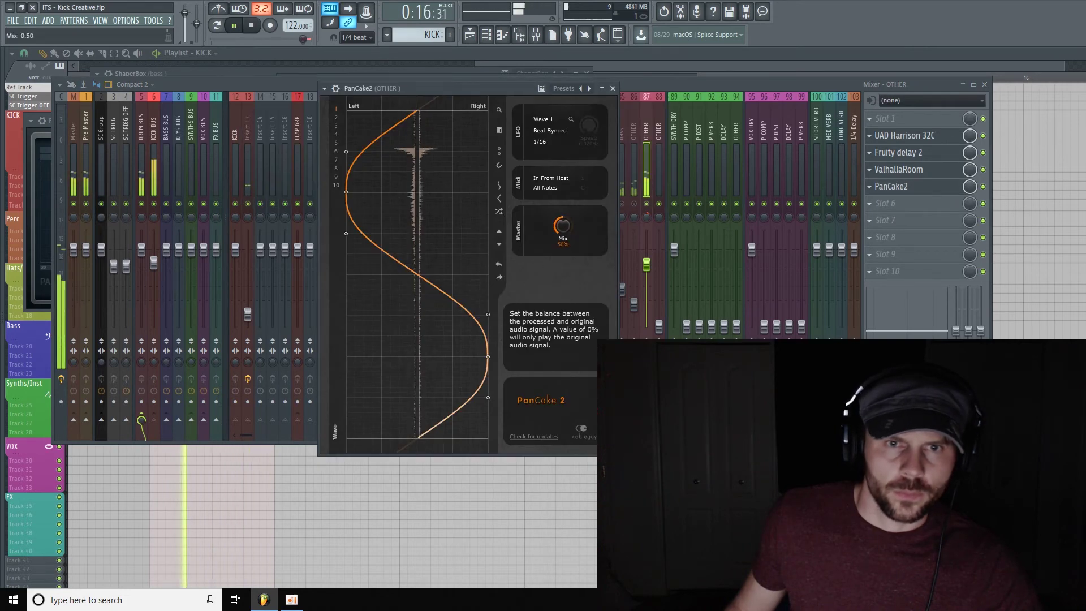
key("Escape")
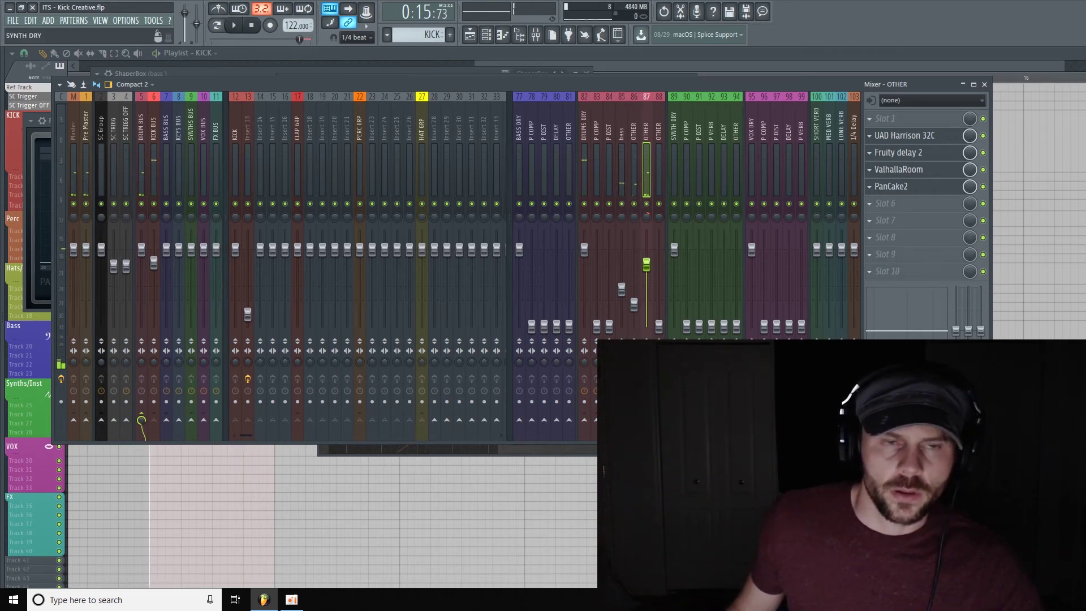
- Lower the level of OTHER track 87 to -11.2 dB and look over the effects on OTHER track 86
mouse_move(647, 269)
left_mouse_down()
mouse_move(651, 290)
mouse_move(638, 283)
left_mouse_up()
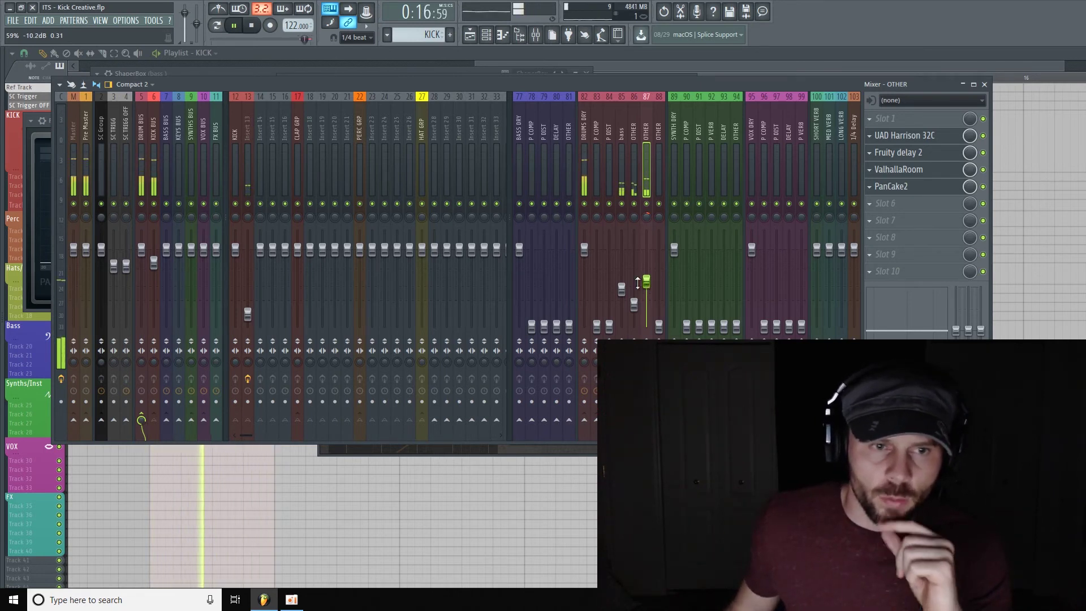
left_click_drag(647, 281, 646, 284)
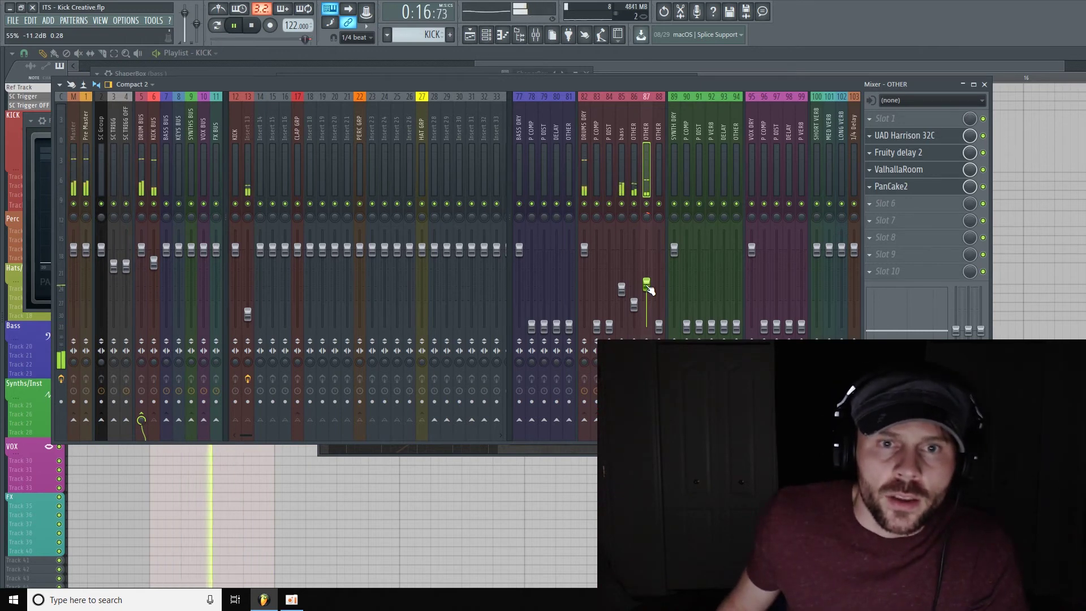
left_click(632, 124)
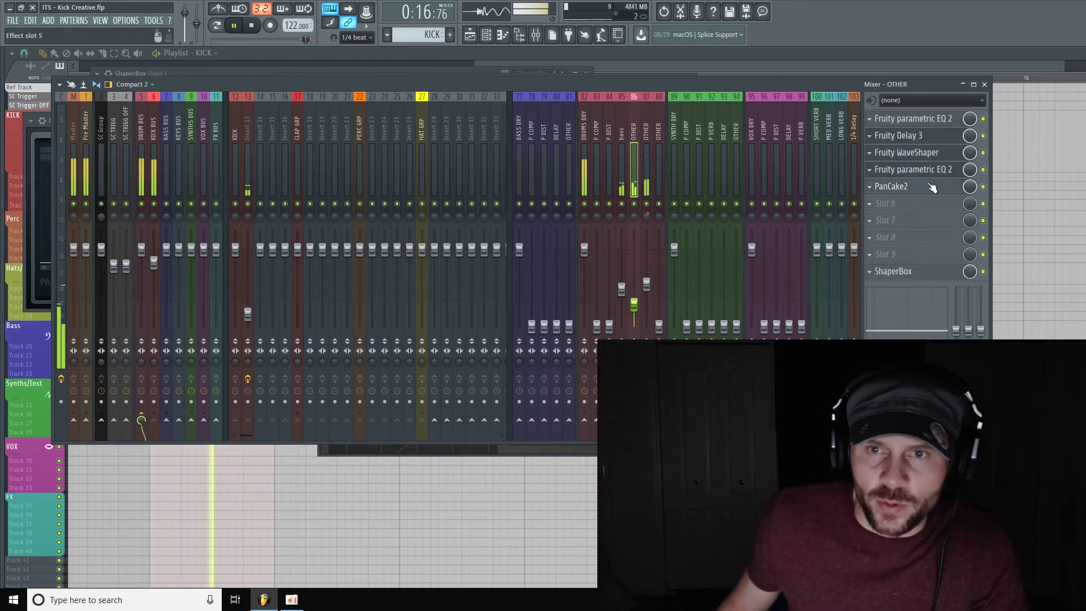
left_click(943, 120)
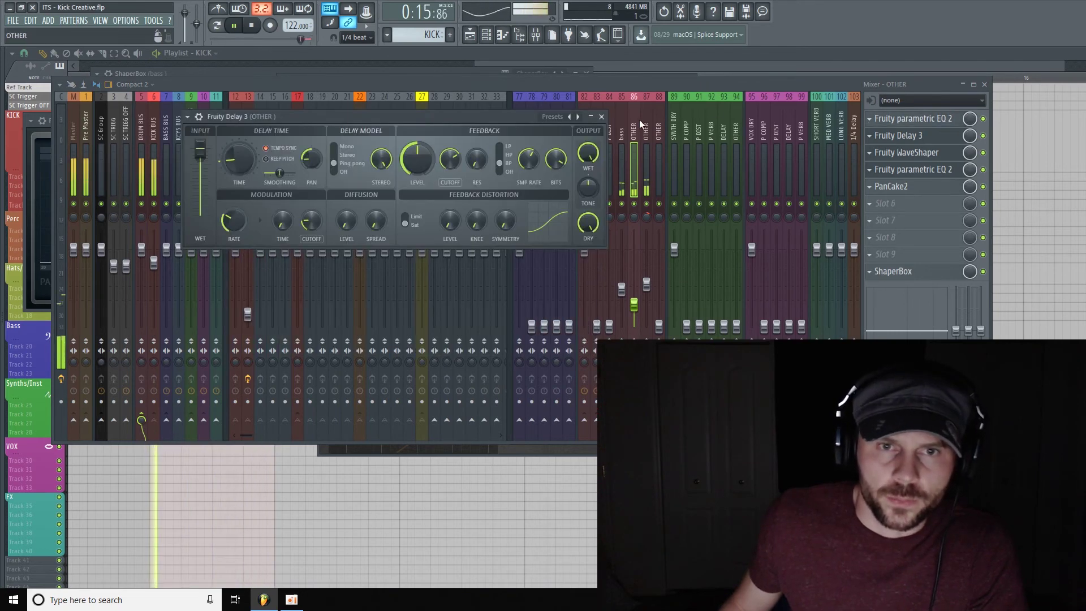
left_click(641, 121)
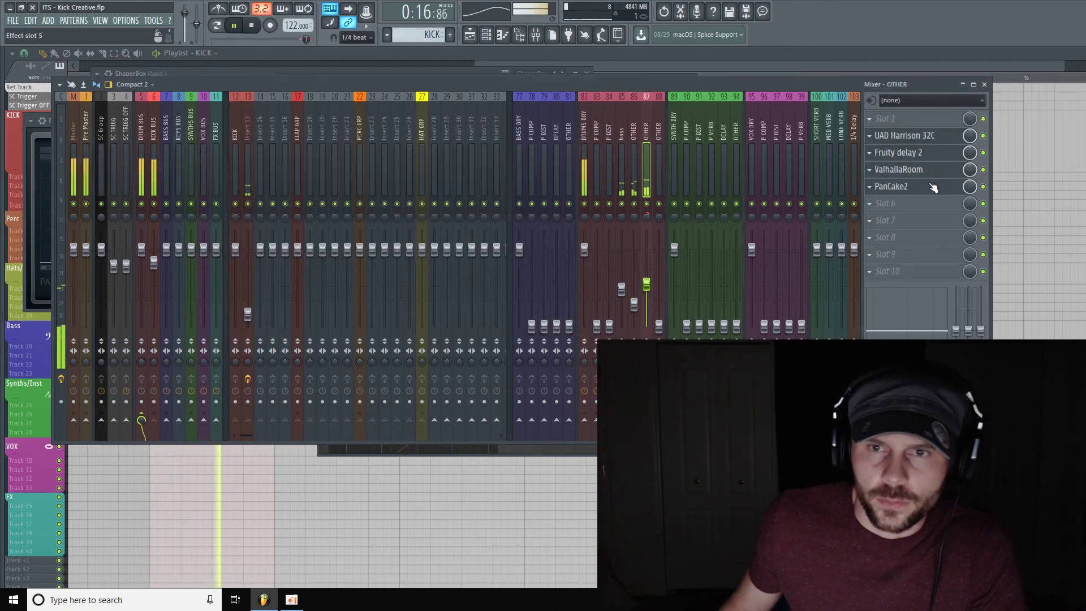
- Add ShaperBox with its Volume shaper in slot 10 of OTHER track 87
left_click(914, 272)
mouse_move(920, 285)
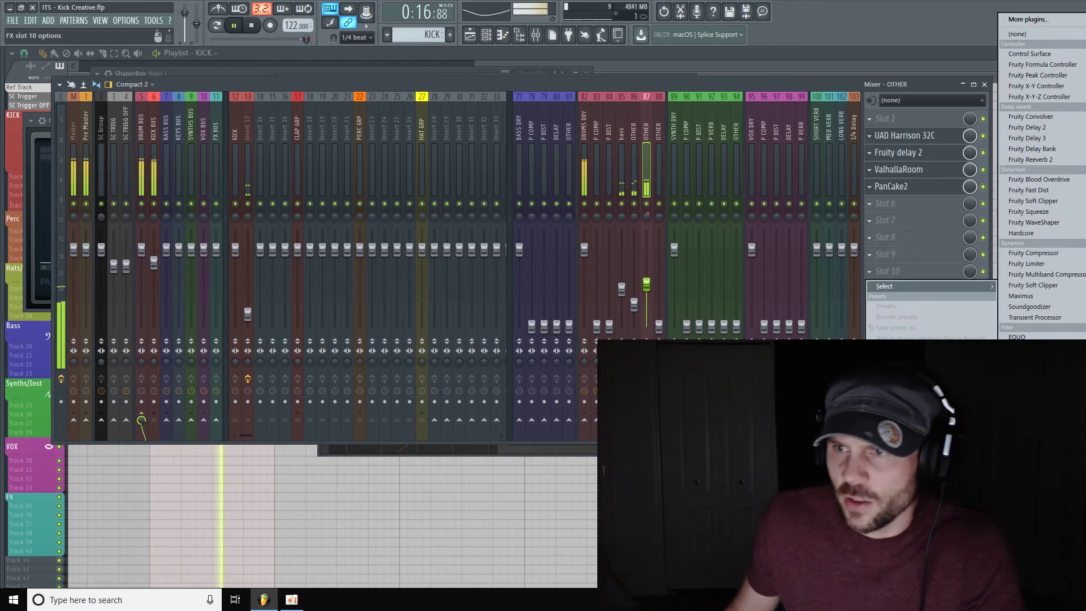
left_click(1030, 407)
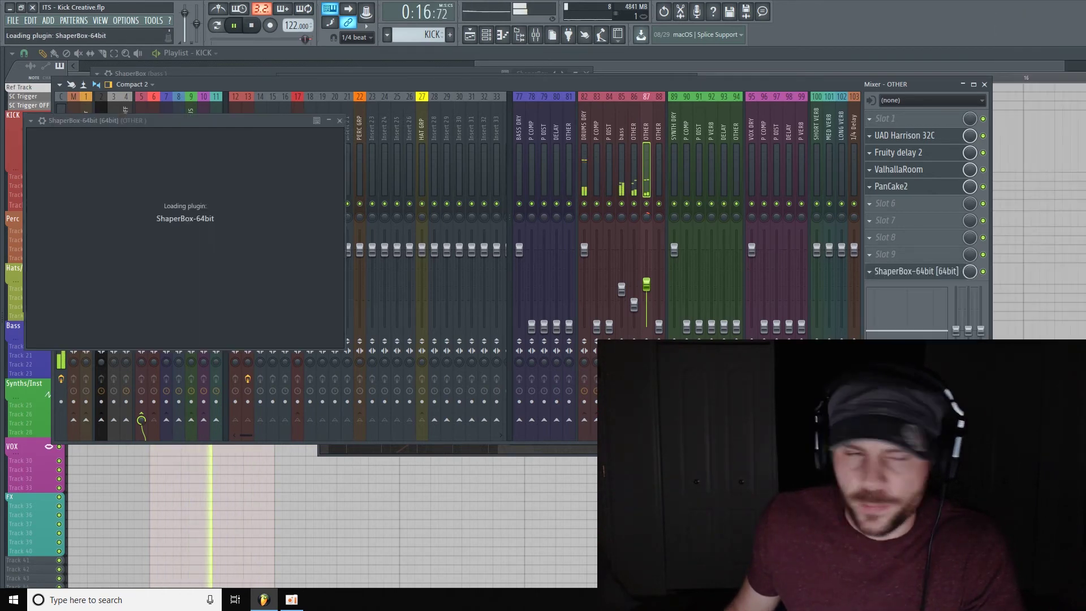
left_click(399, 223)
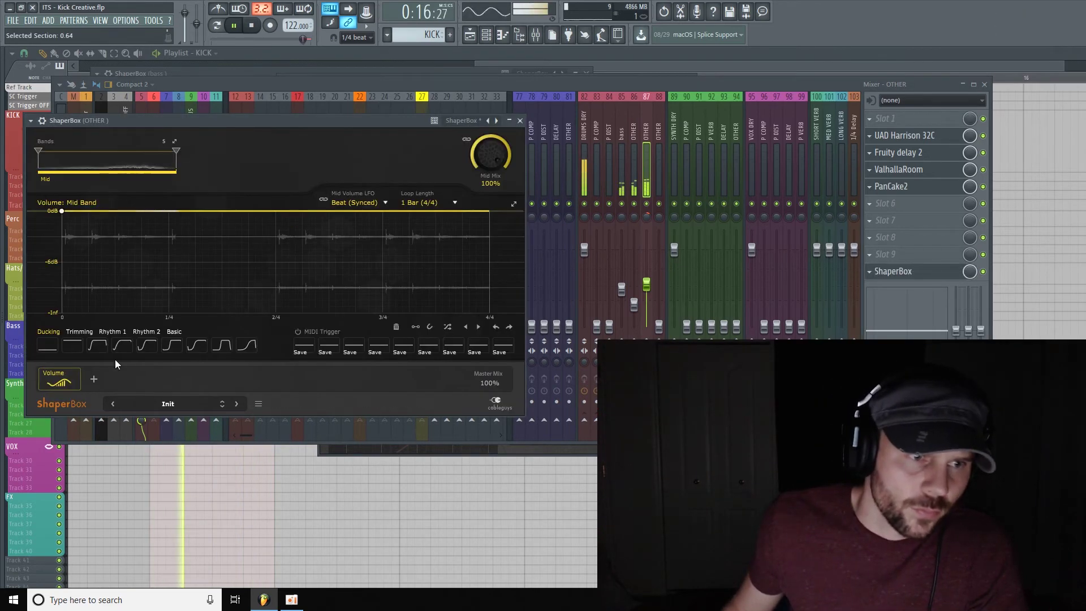
- Give ShaperBox's volume the fourth ducking curve with a 1/4 loop length and a 32% mid mix
left_click(147, 345)
left_click(422, 202)
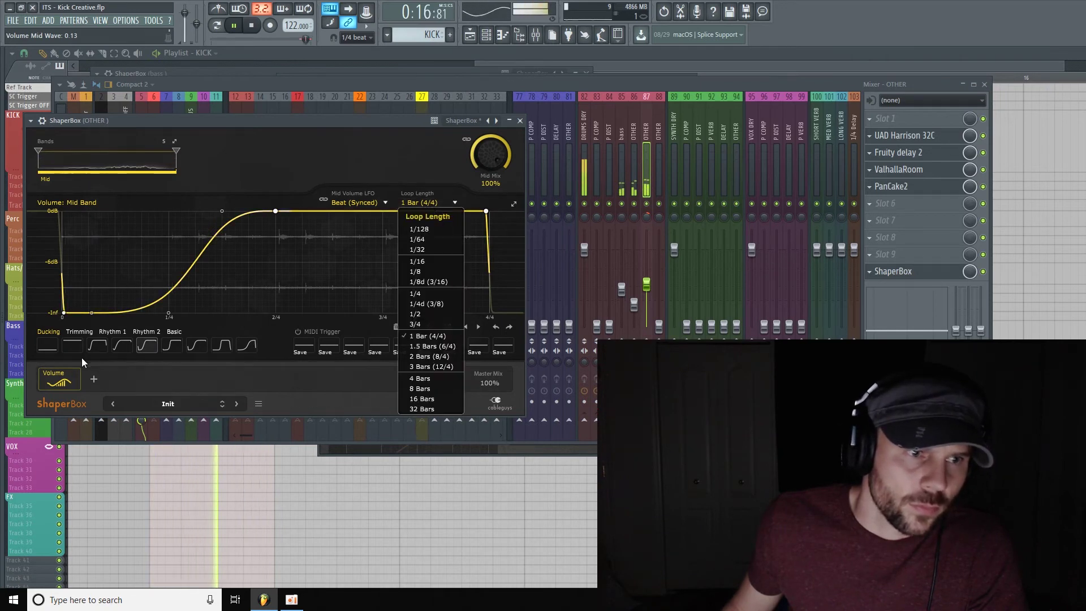
left_click(122, 345)
left_click(425, 202)
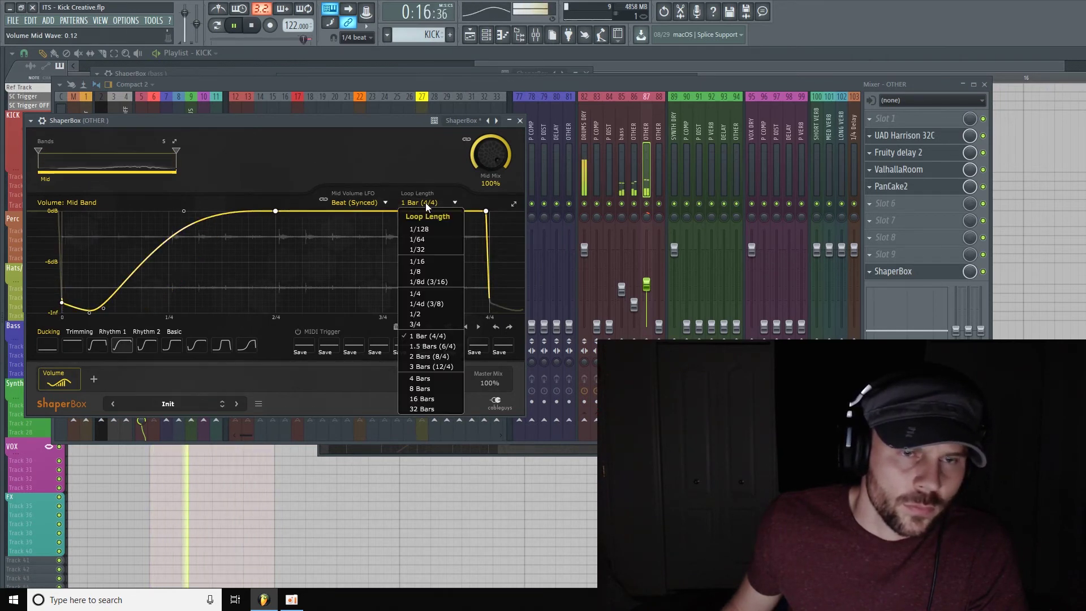
left_click(420, 290)
left_click_drag(493, 160, 493, 198)
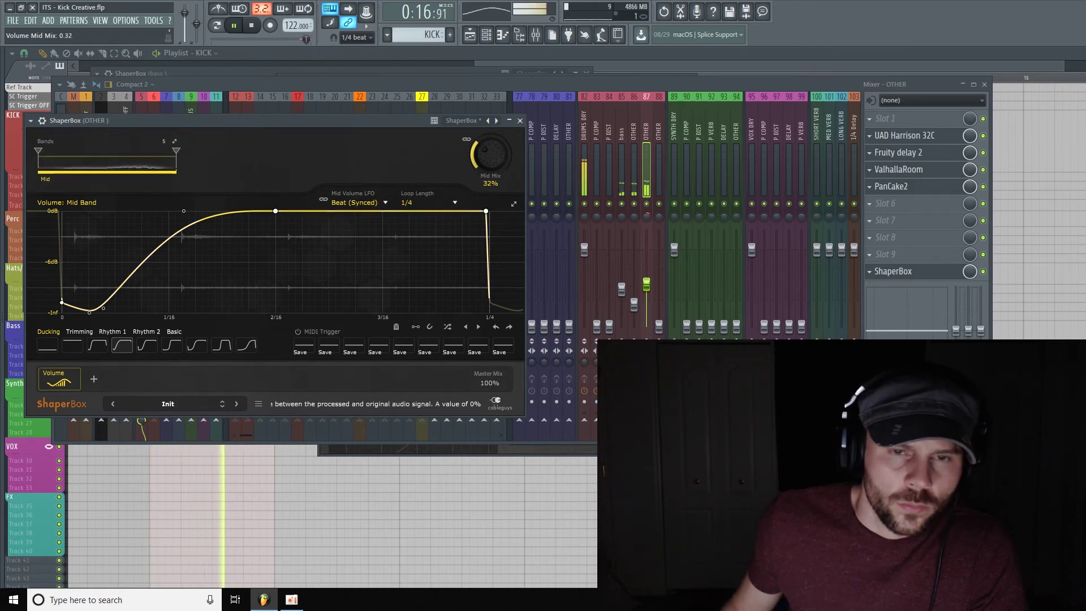
- Set the level of OTHER track 87 to -11.9 dB and its PanCake2 mix to 100%
left_click(653, 289)
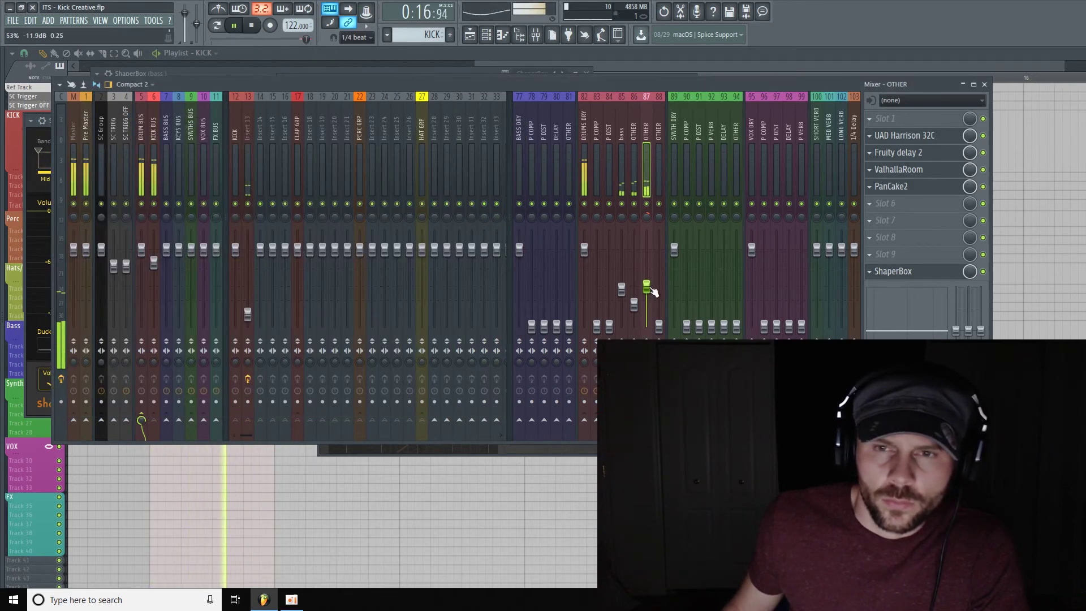
left_click(951, 186)
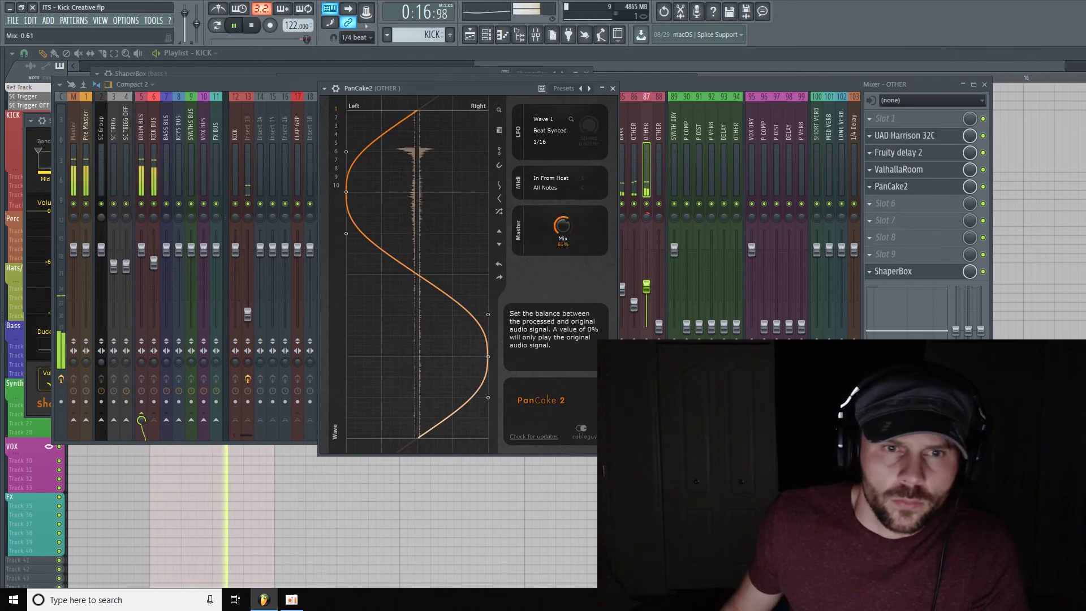
left_click_drag(563, 226, 562, 201)
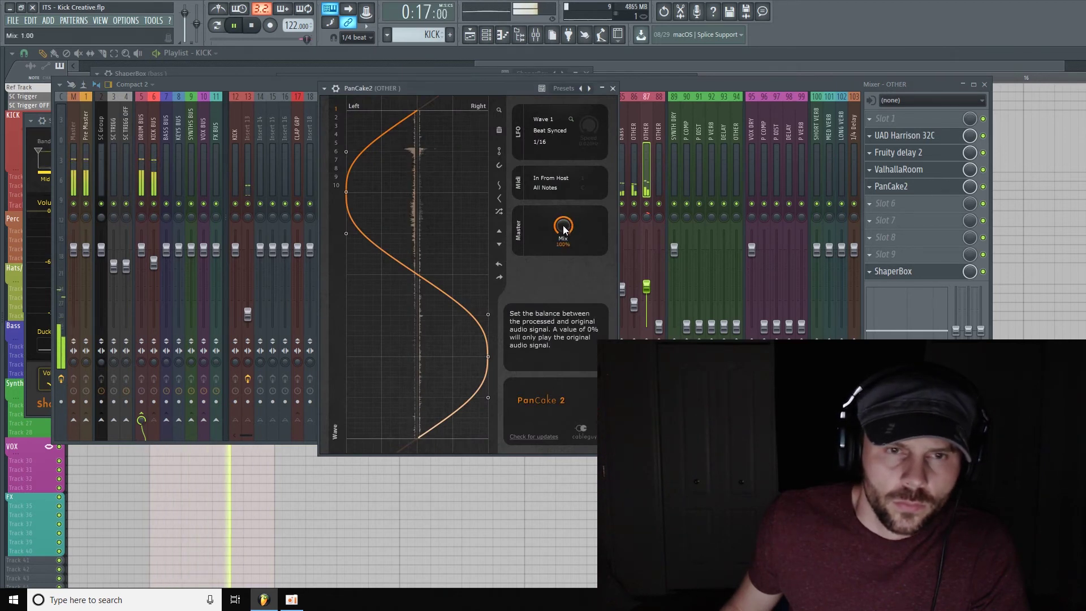
- Pan OTHER track 87 26% right and reduce the mix of its PanCake2
mouse_move(642, 219)
left_mouse_down()
mouse_move(641, 207)
mouse_move(646, 223)
left_mouse_up()
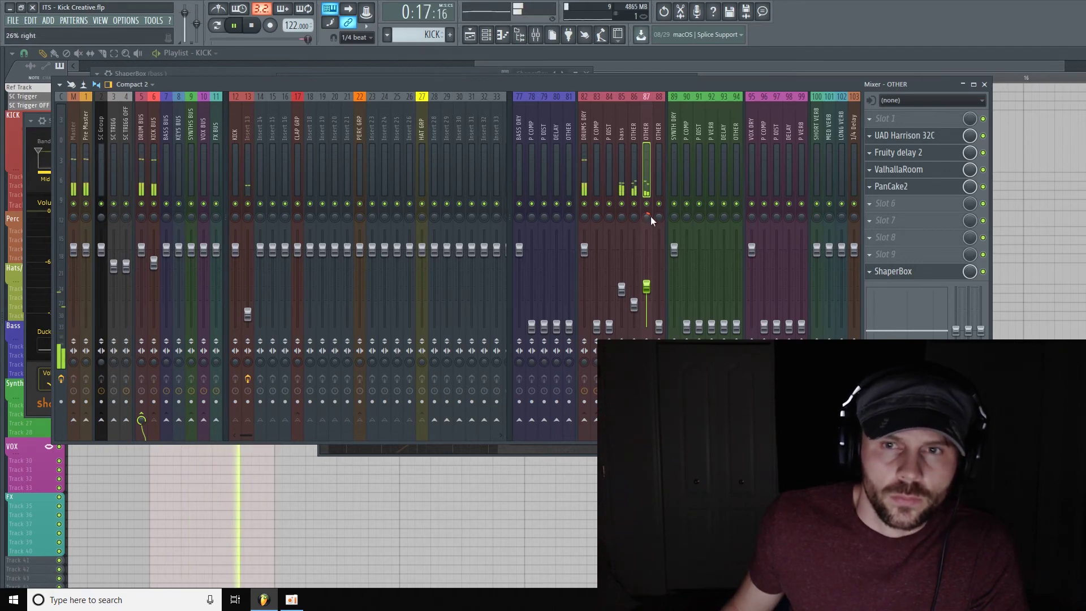
left_click(891, 186)
left_click(890, 186)
left_click(891, 186)
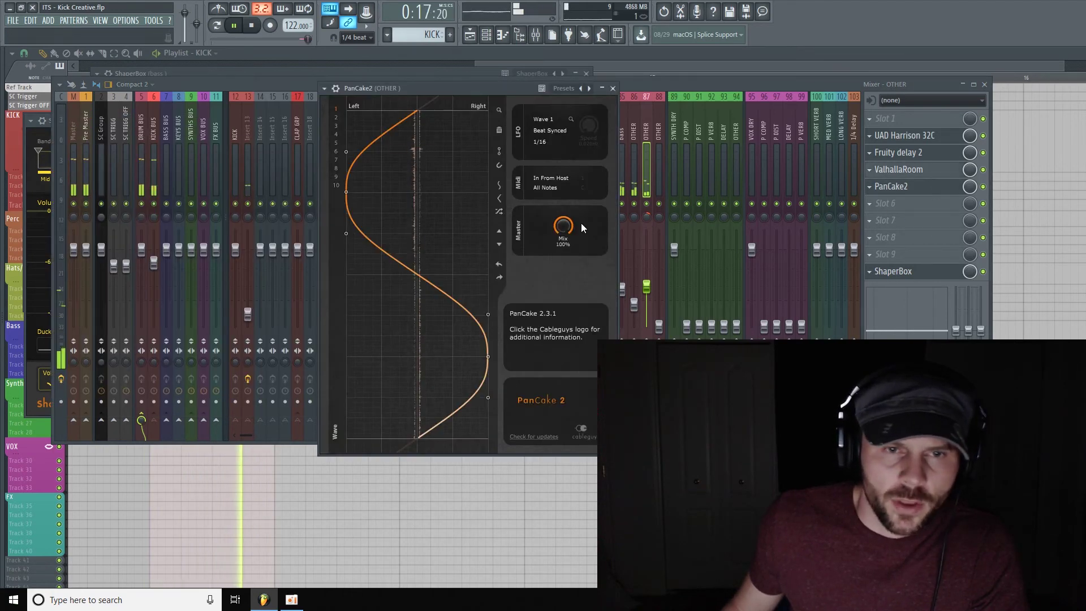
left_click_drag(563, 226, 563, 239)
- Set the level of OTHER track 87 to -15.7 dB and its ShaperBox mid mix to 40%
left_click(646, 287)
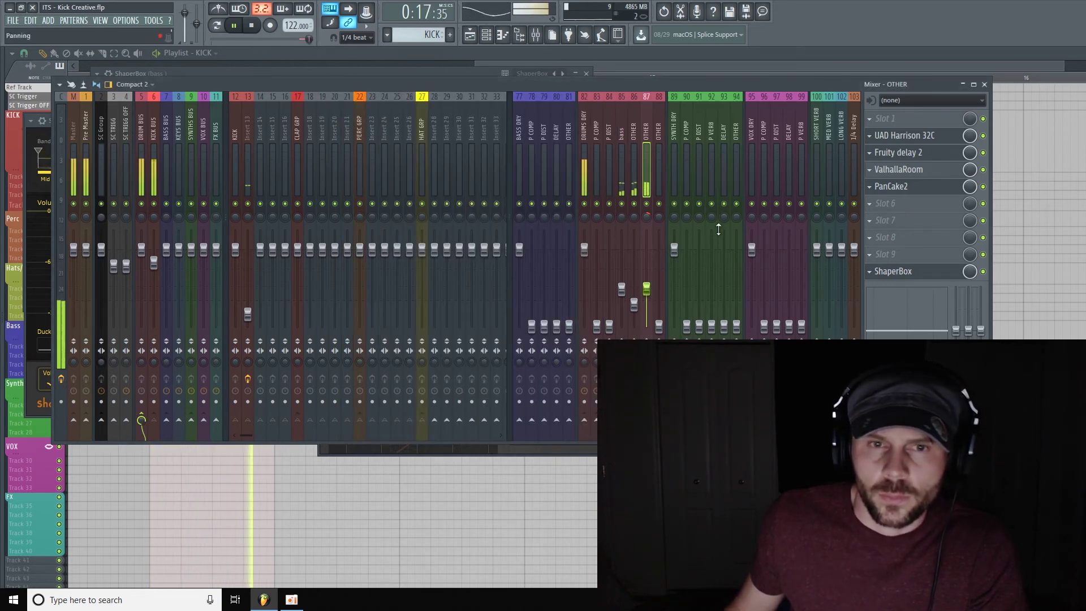
left_click_drag(646, 289, 646, 290)
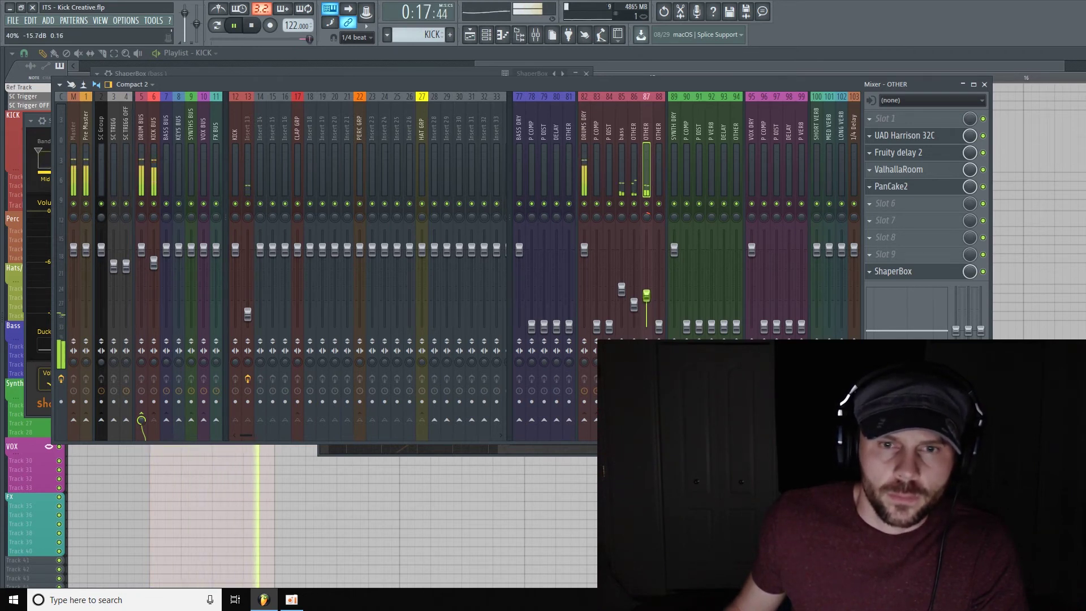
left_click(905, 135)
left_click(905, 271)
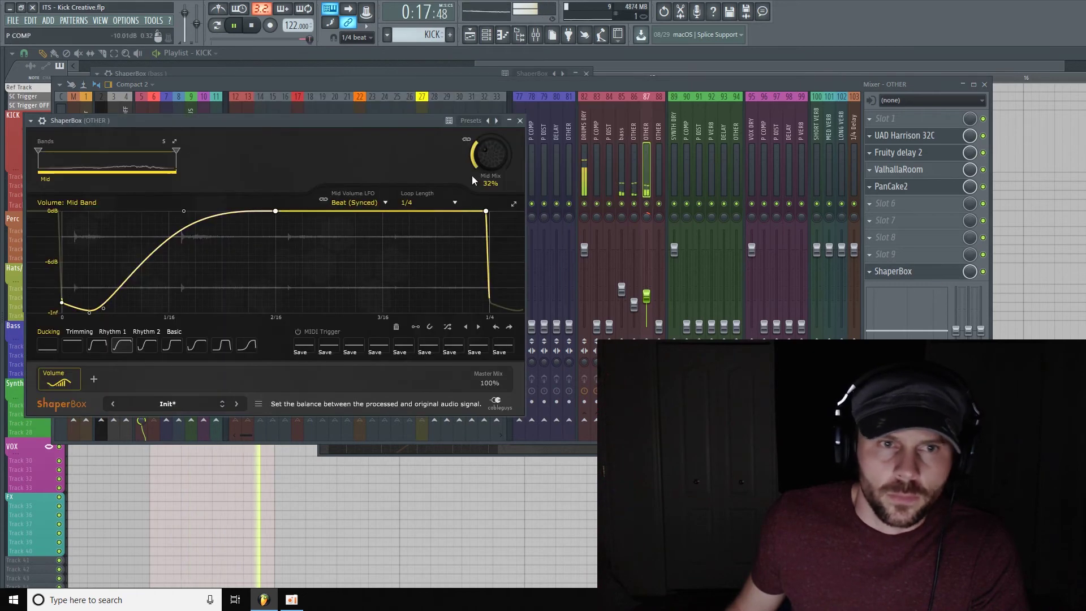
left_click_drag(488, 156, 487, 148)
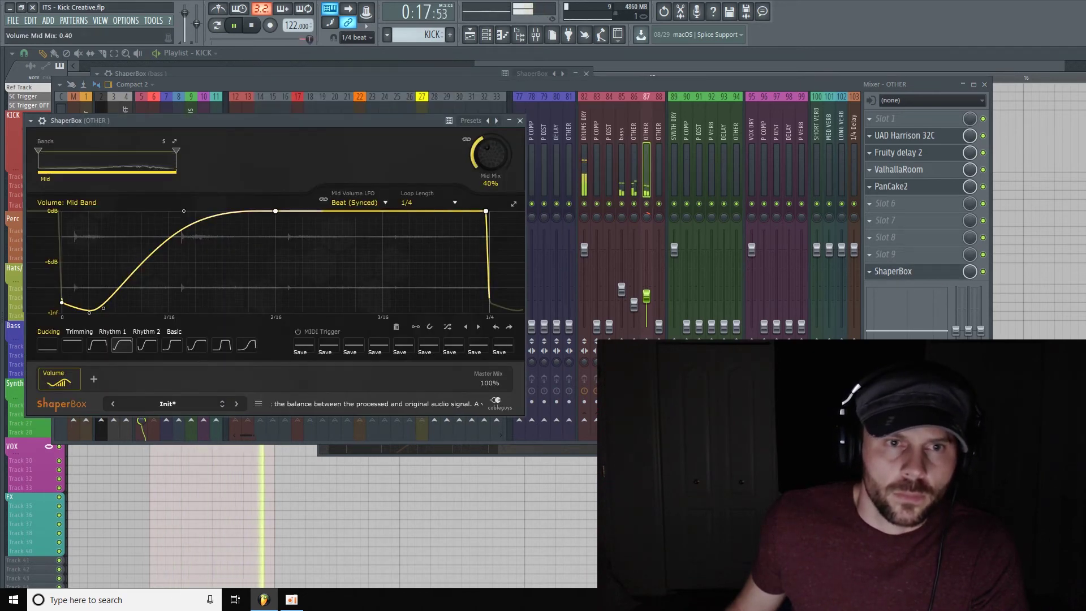
left_click_drag(392, 121, 581, 106)
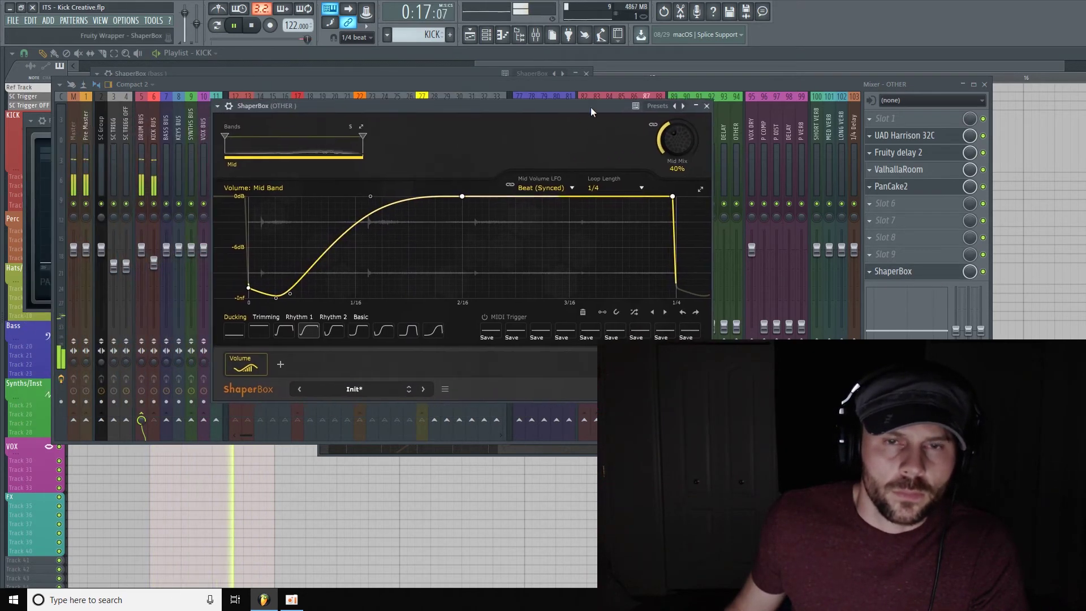
left_click(707, 107)
- Set the level of OTHER track 87 to -16.7 dB and stop playback
left_click(905, 135)
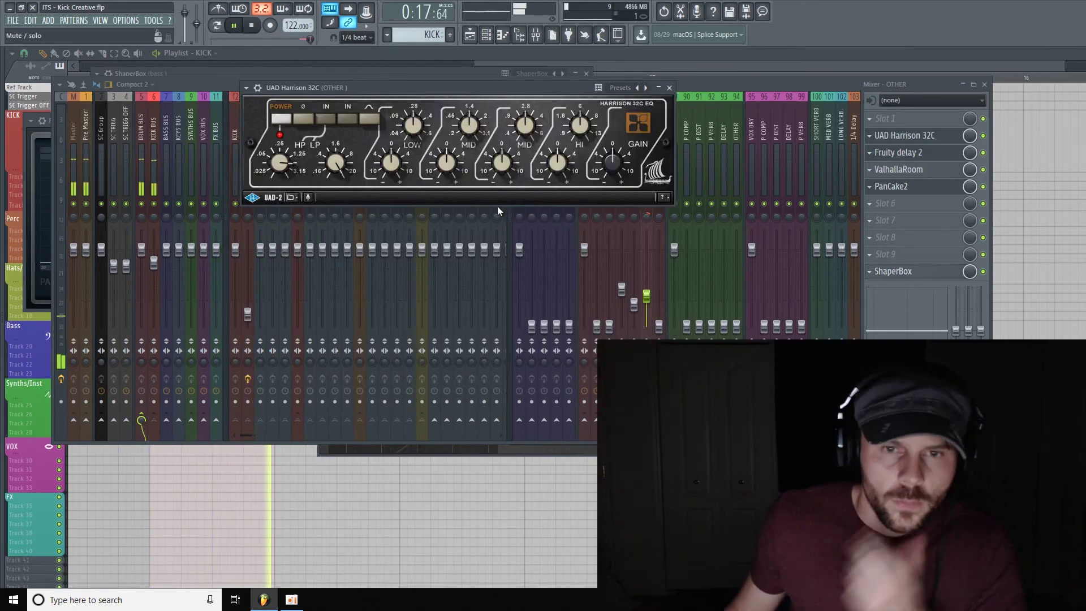
left_click(768, 216)
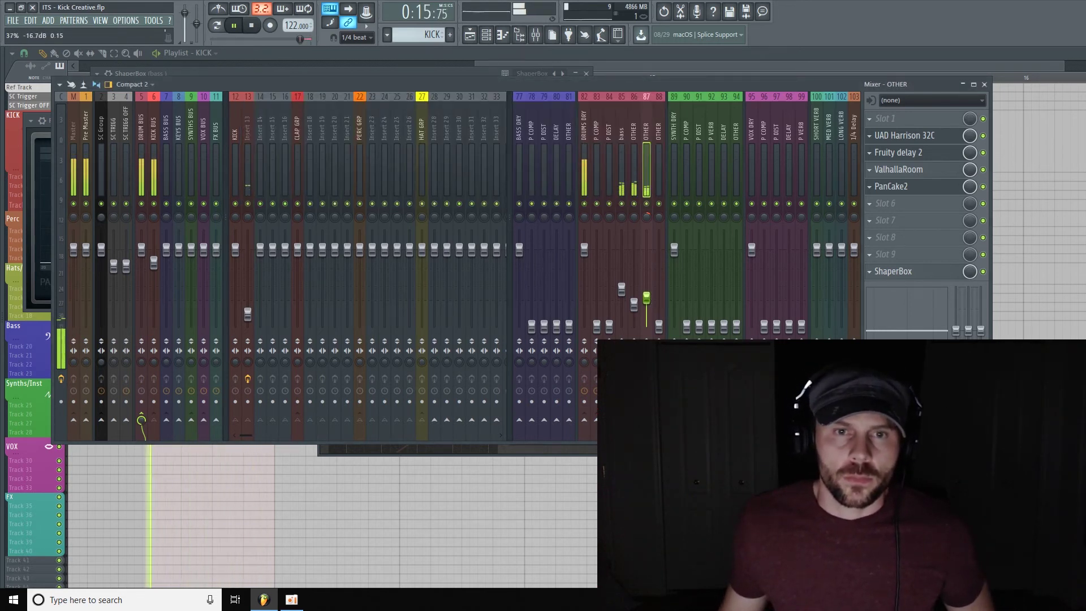
key("space")
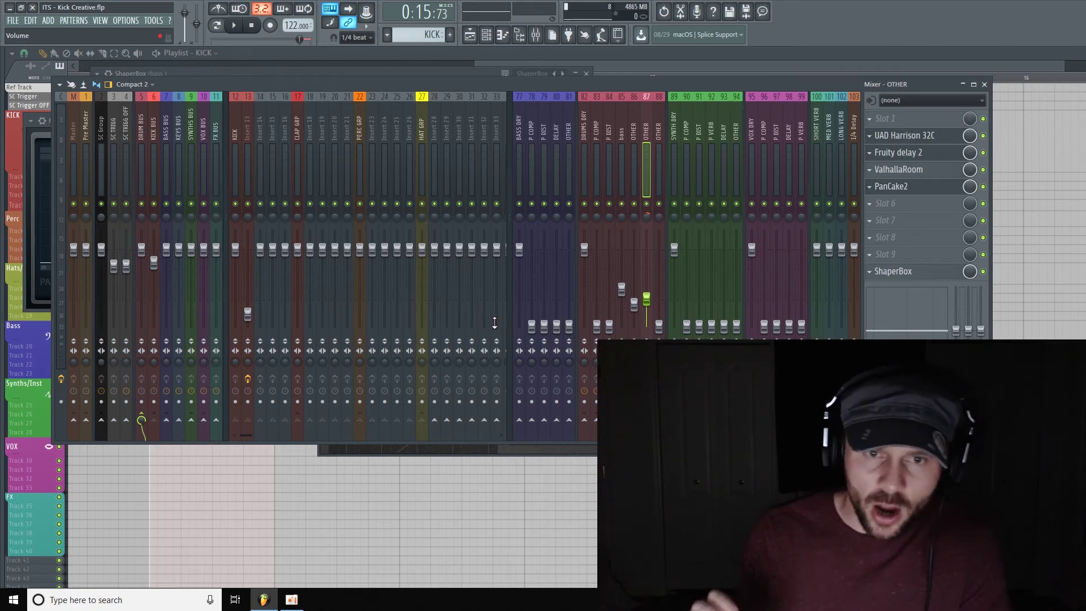
- Raise OTHER track 88 with tracks 82 and 85 to 87 muted, and add Gross Beat in its slot 1
left_click(663, 333)
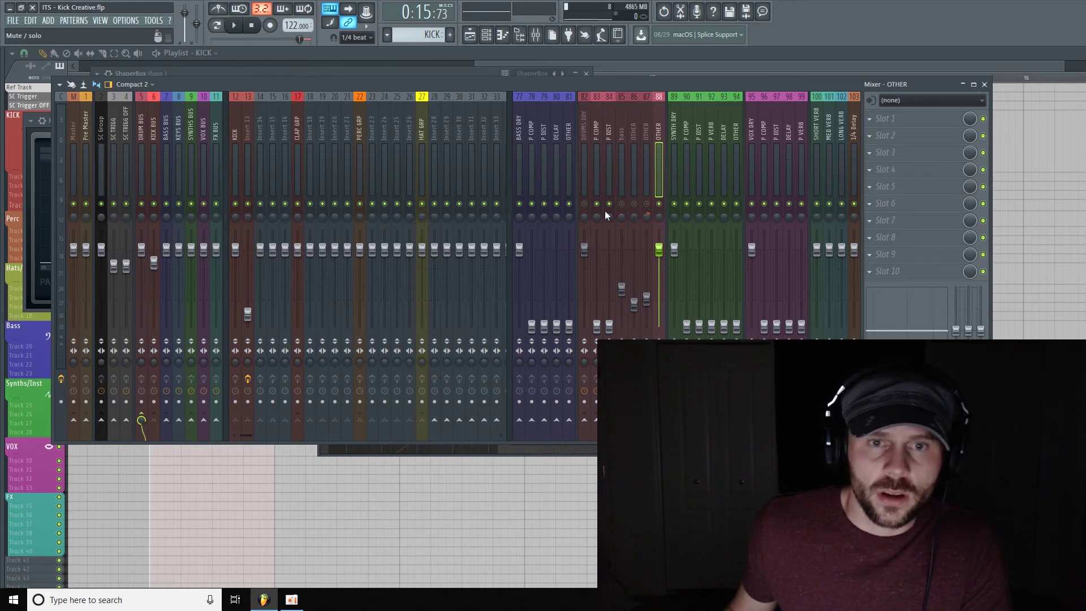
left_click(917, 119)
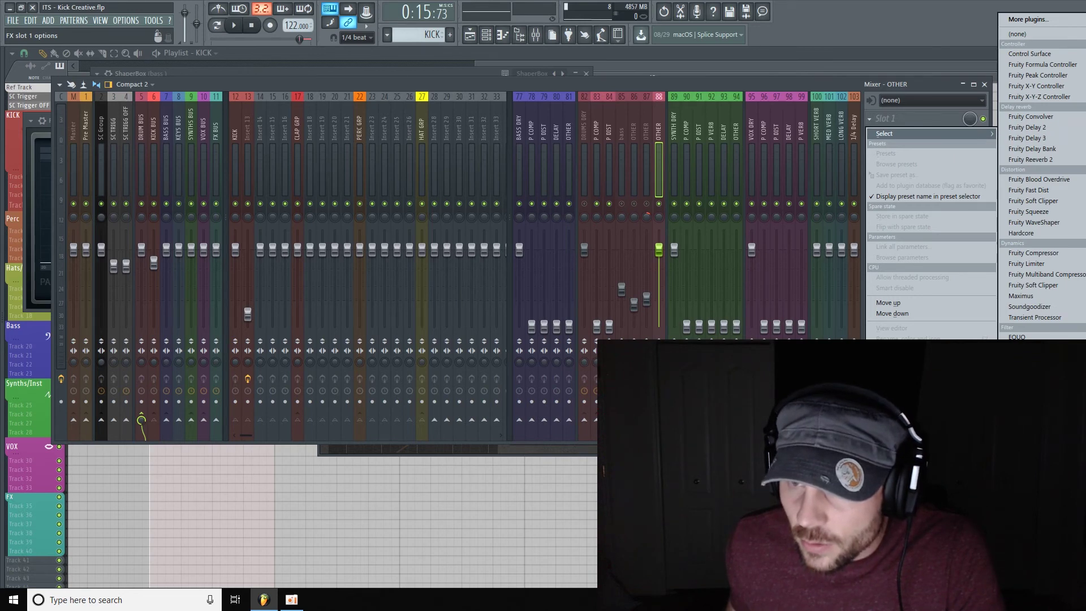
left_click(1035, 407)
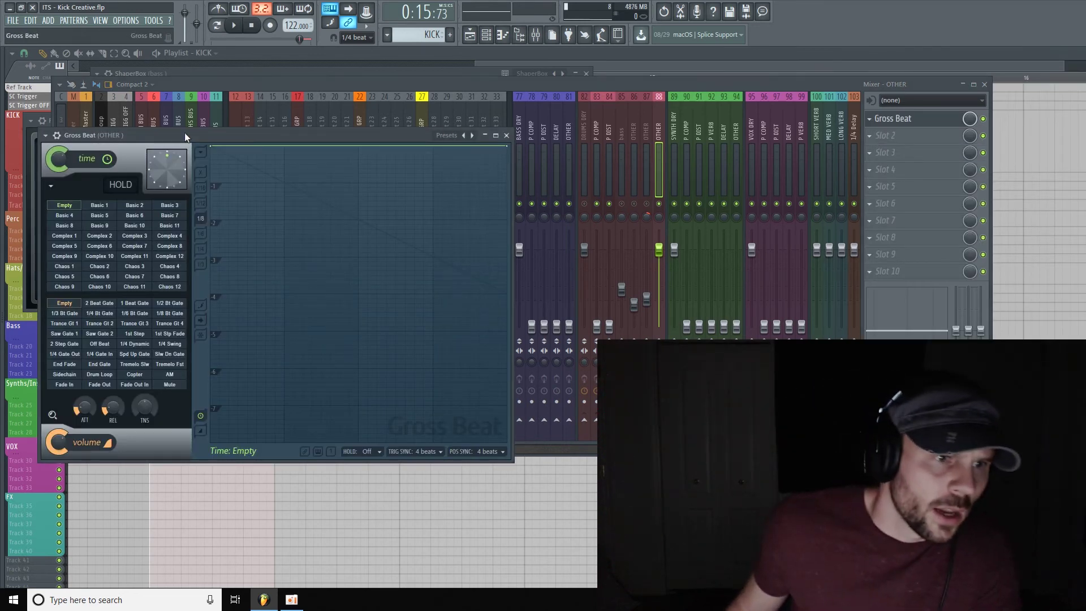
left_click_drag(236, 138, 266, 81)
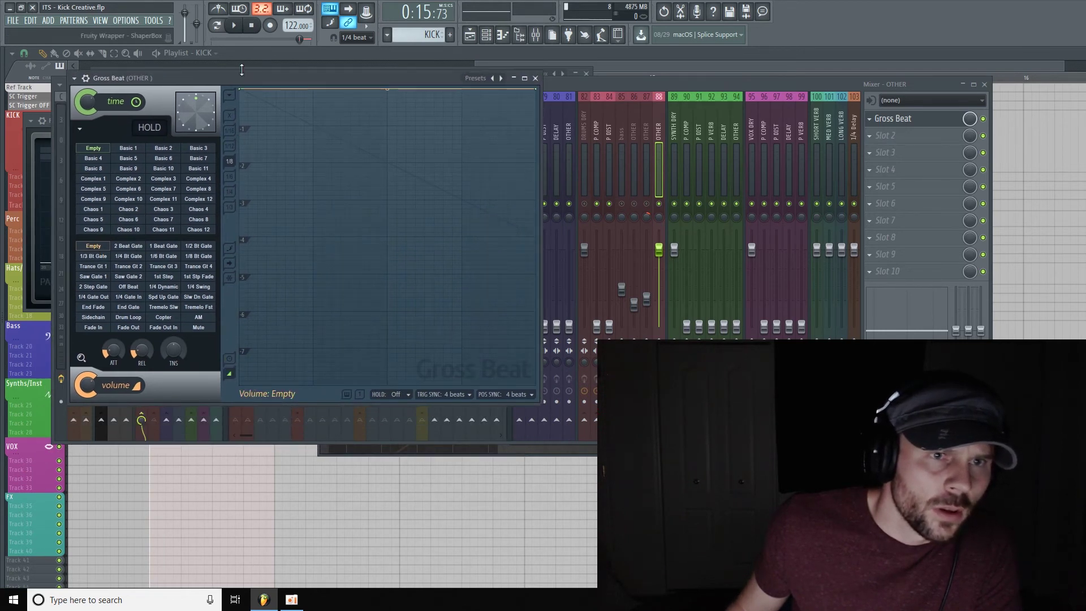
- Draw a stepped Gross Beat volume envelope that is silent on beats 1 and 3 and full on beats 2 and 4
left_click_drag(228, 137, 200, 468)
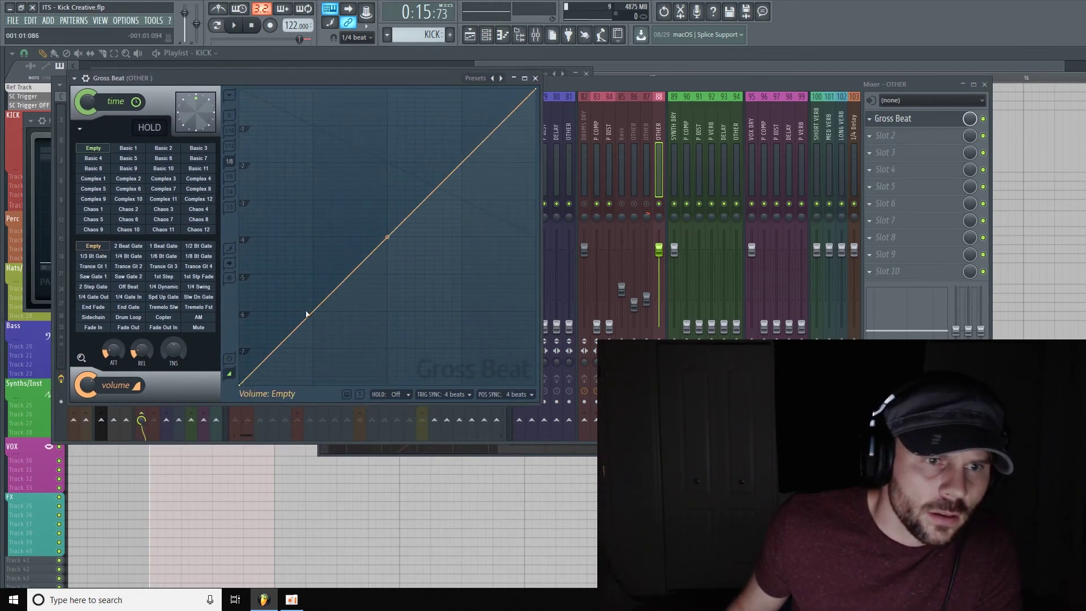
left_click_drag(316, 316, 314, 95)
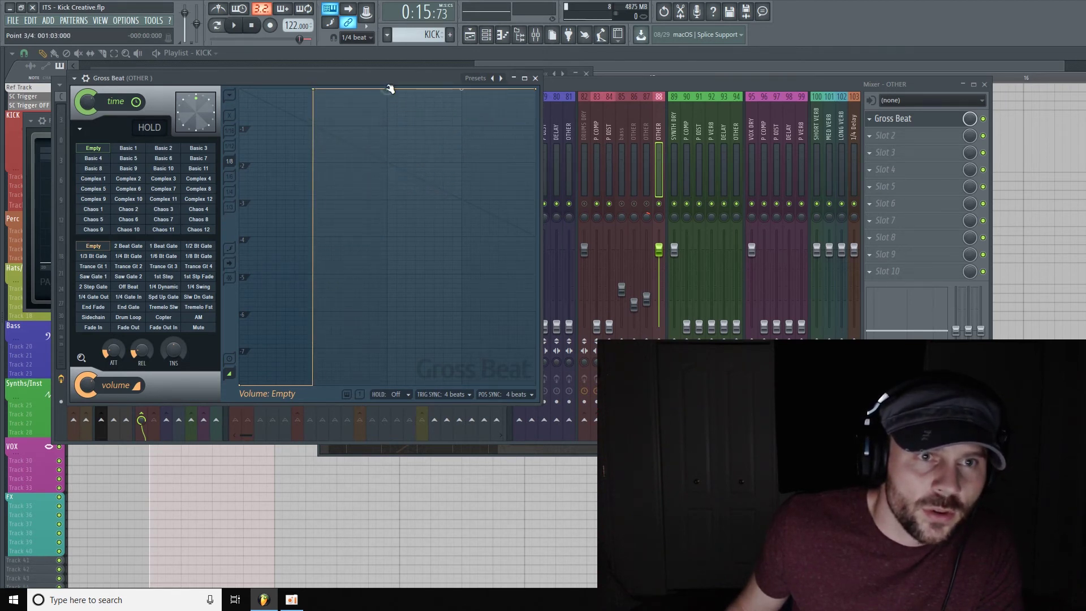
left_click_drag(380, 123, 388, 359)
left_click_drag(460, 228, 465, 215)
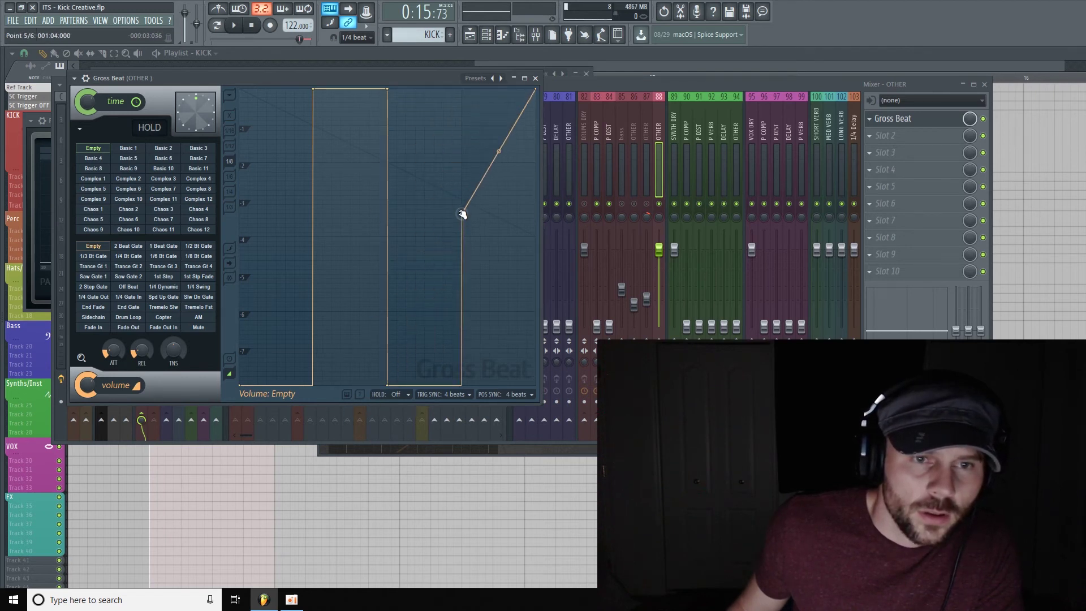
left_click_drag(373, 82, 446, 75)
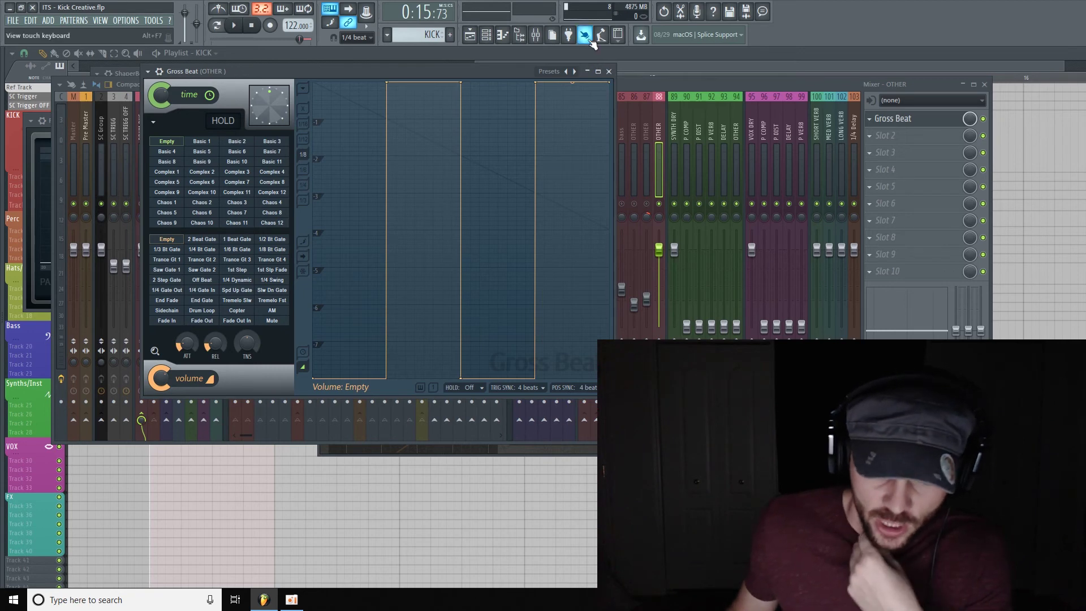
left_click(609, 71)
mouse_move(253, 437)
left_mouse_down()
mouse_move(352, 429)
mouse_move(233, 438)
left_mouse_up()
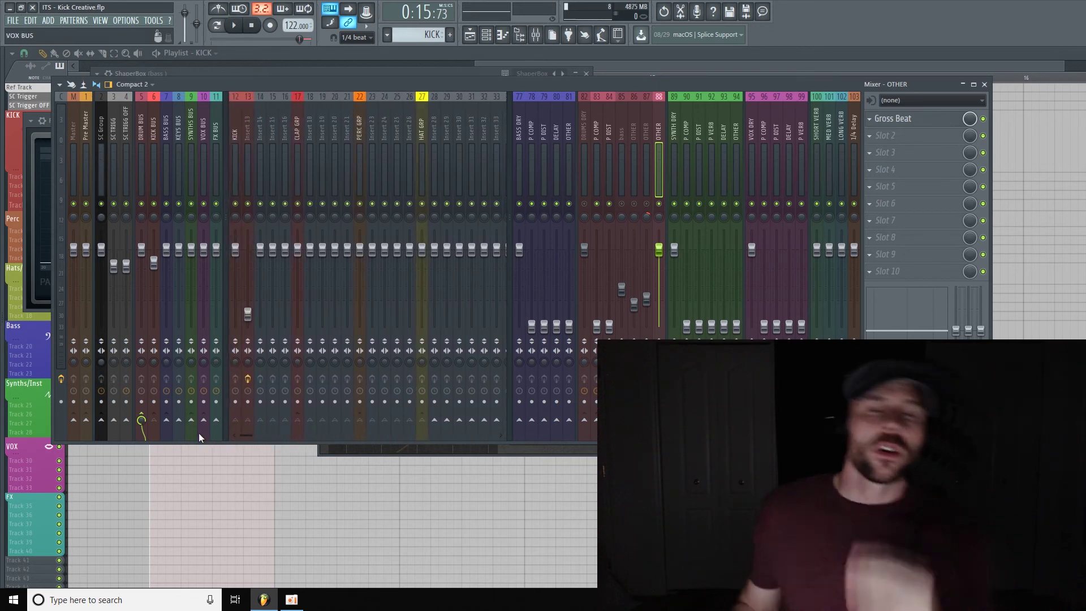
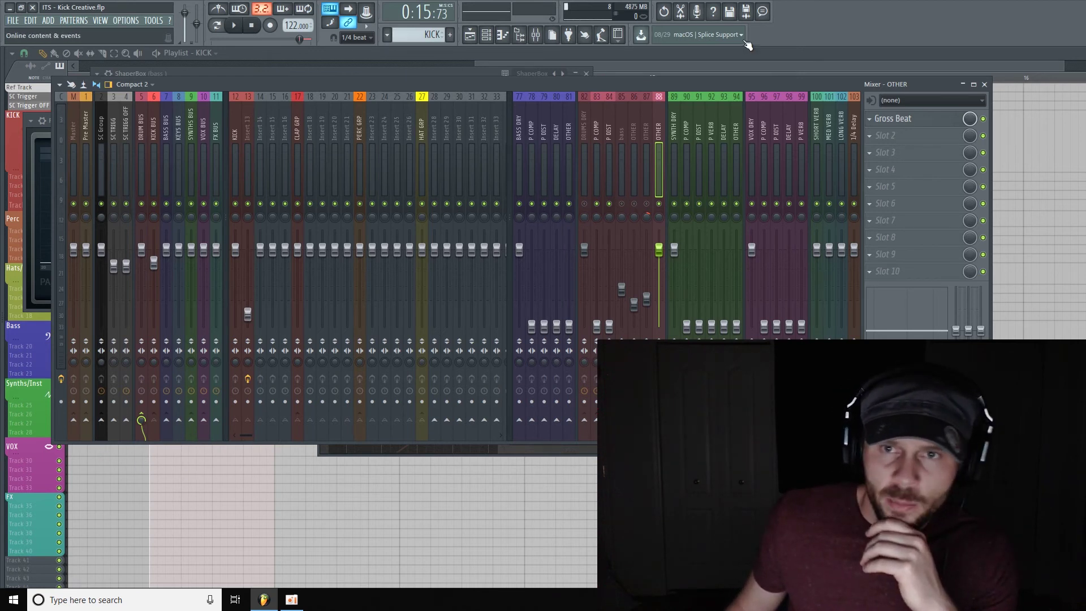
- Add Little AlterBoy in slot 2 of OTHER track 88 with linked pitch and formant at 7.0
left_click(918, 136)
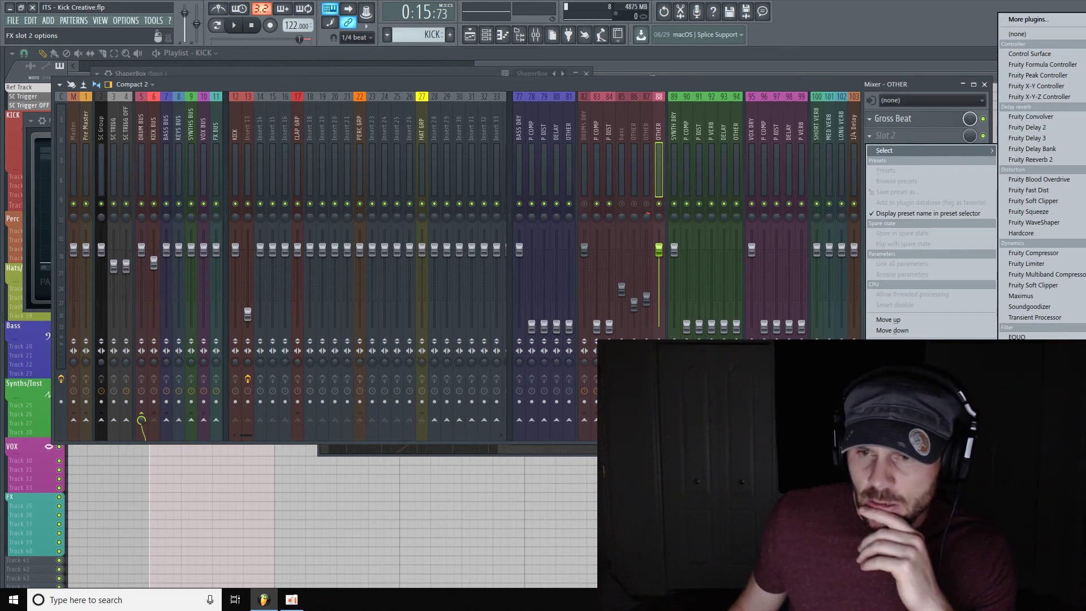
left_click(1041, 452)
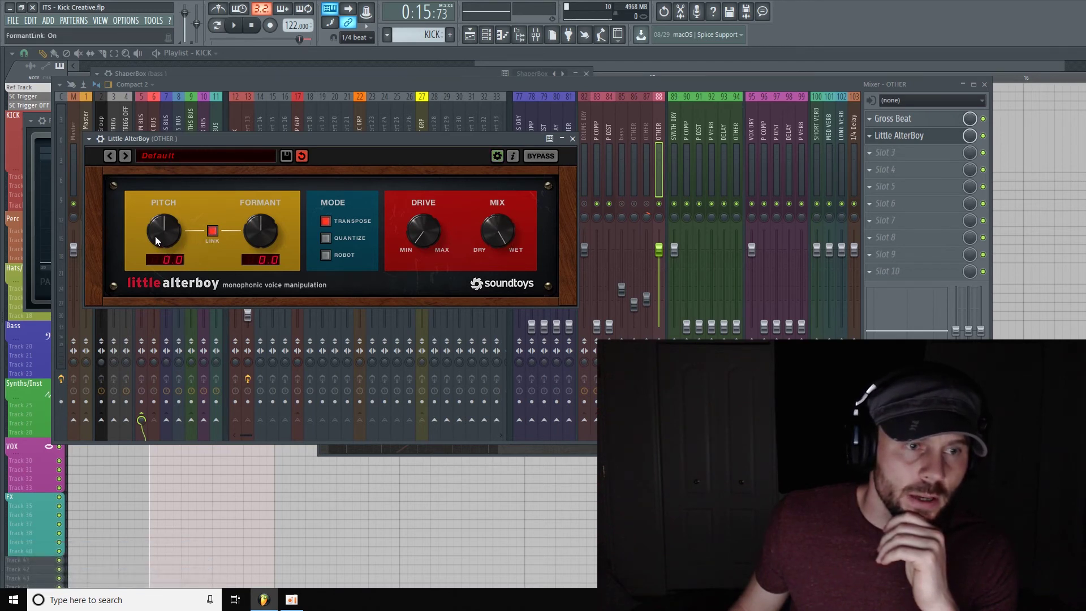
left_click_drag(155, 236, 164, 200)
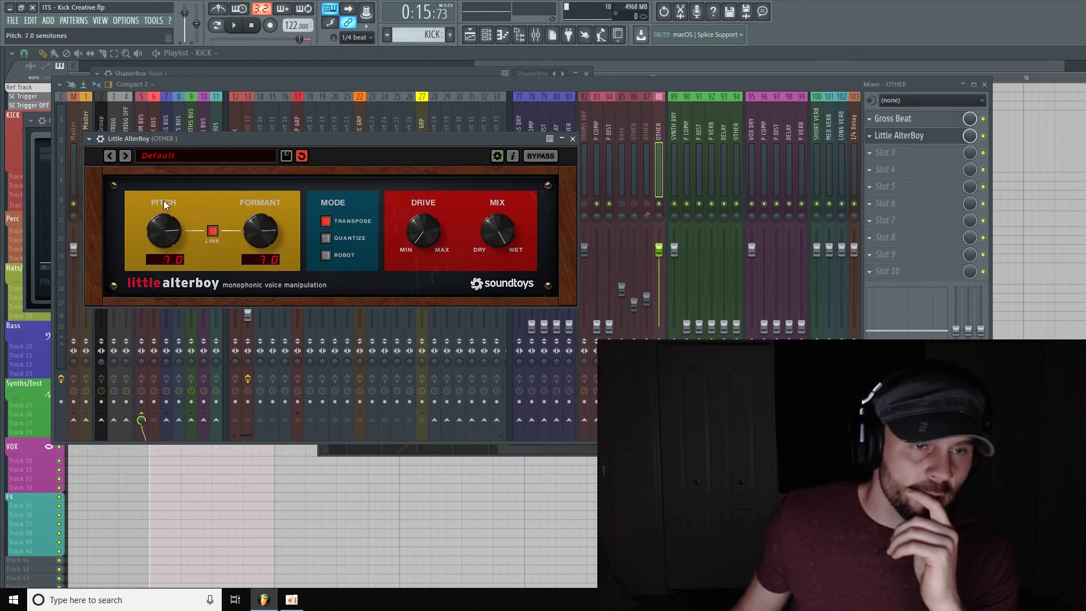
left_click_drag(482, 155, 455, 102)
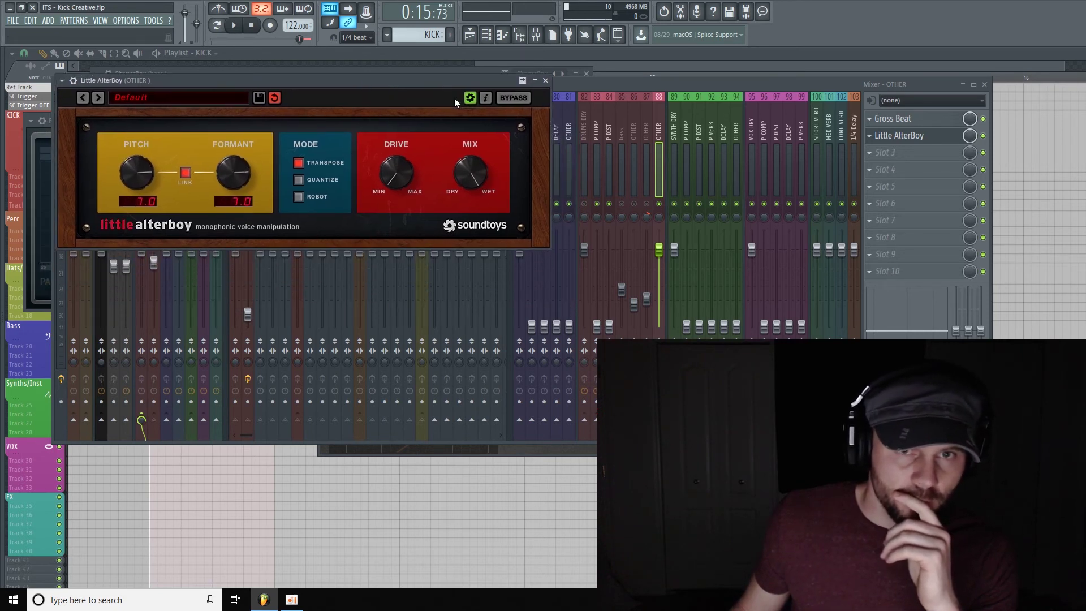
left_click(547, 80)
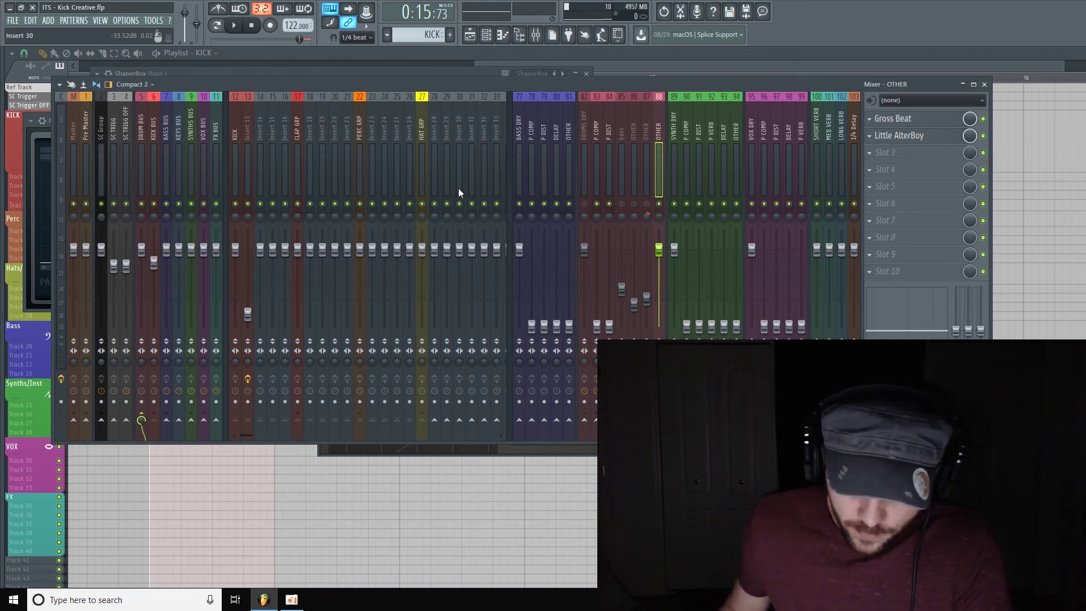
- Try Fruity Parametric EQ 2 in slot 3 with a -18 dB low shelf and a -6.2 dB high shelf at 3100 Hz
left_click(908, 152)
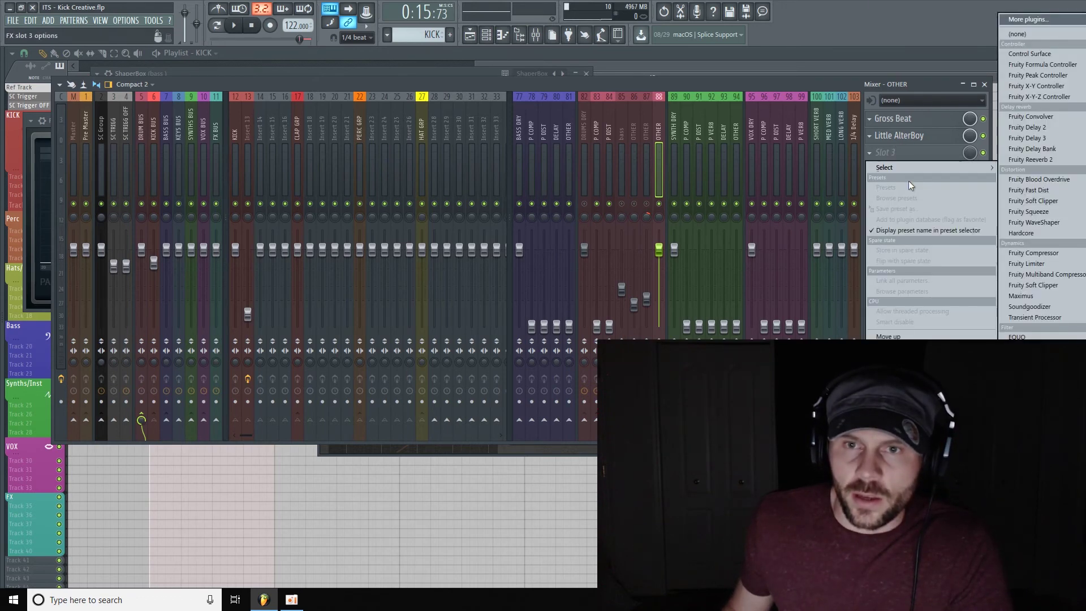
left_click(1036, 369)
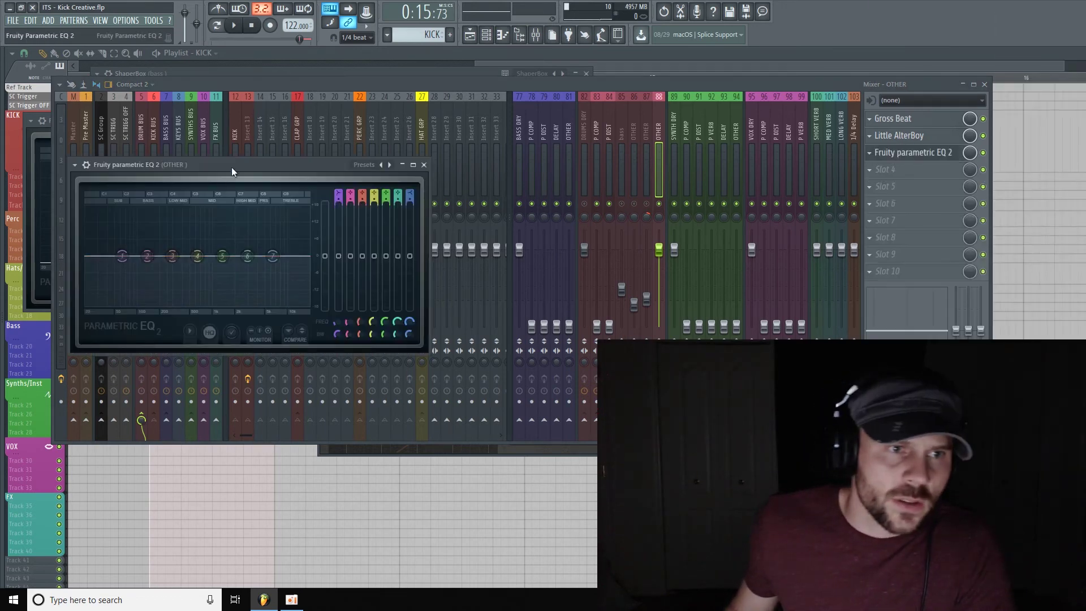
left_click_drag(232, 168, 299, 157)
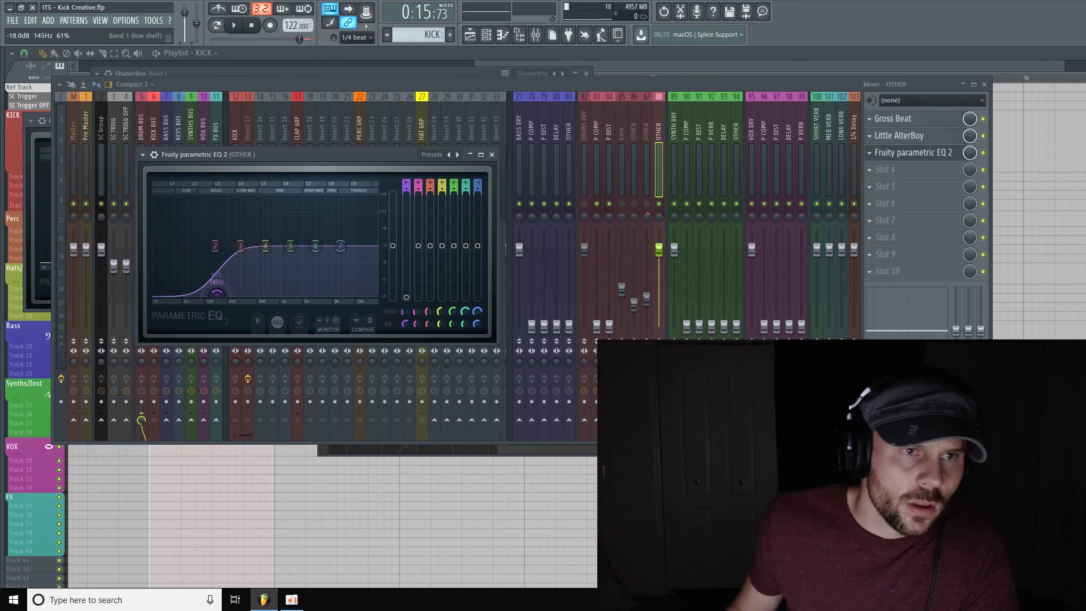
left_click_drag(218, 295, 242, 302)
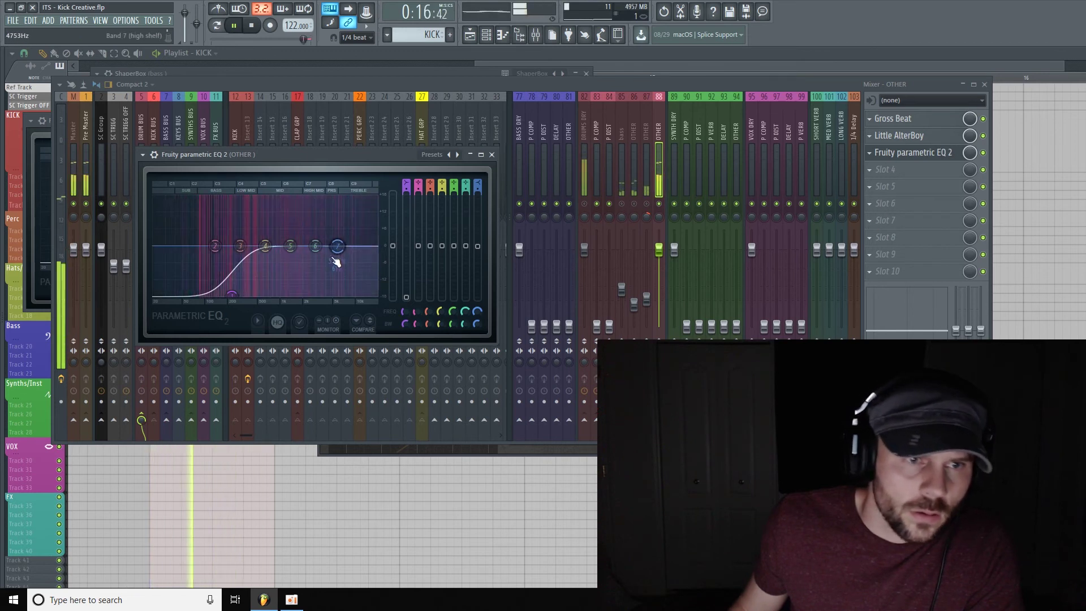
left_click_drag(337, 245, 317, 262)
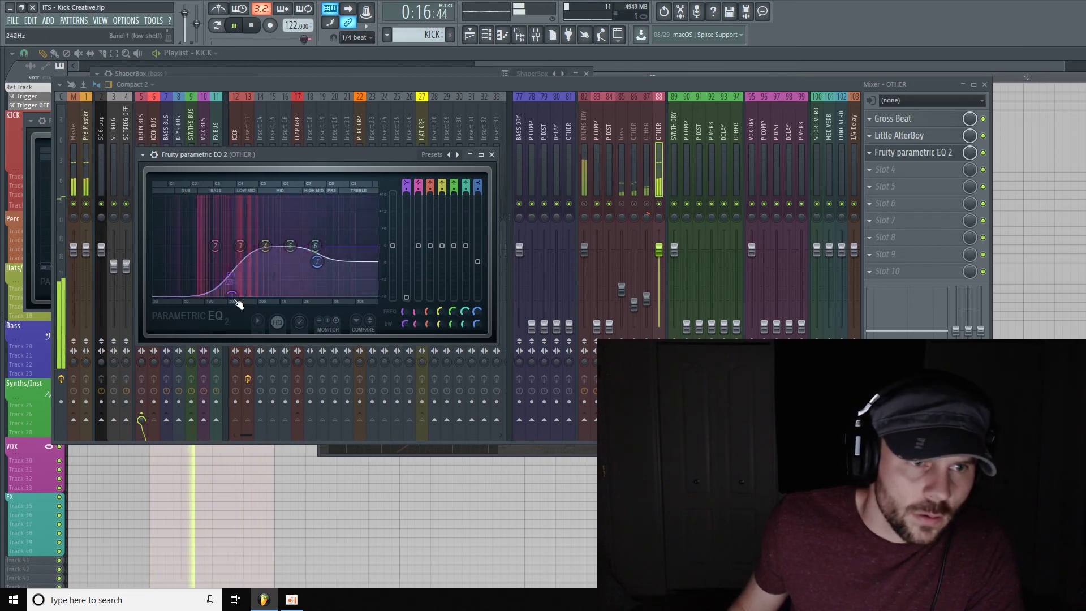
left_click_drag(232, 295, 239, 294)
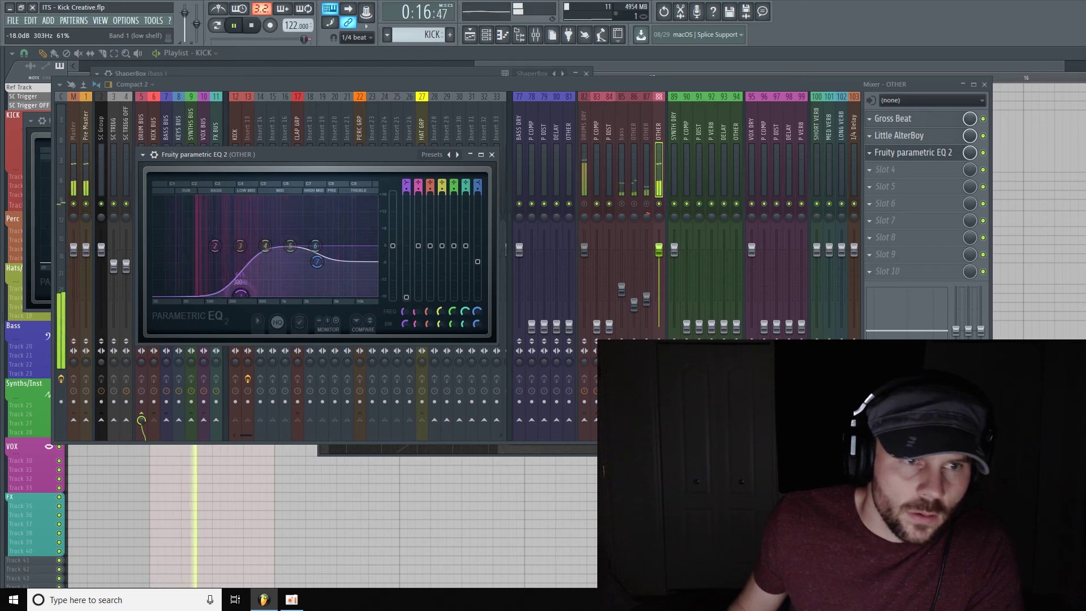
left_click_drag(477, 262, 477, 264)
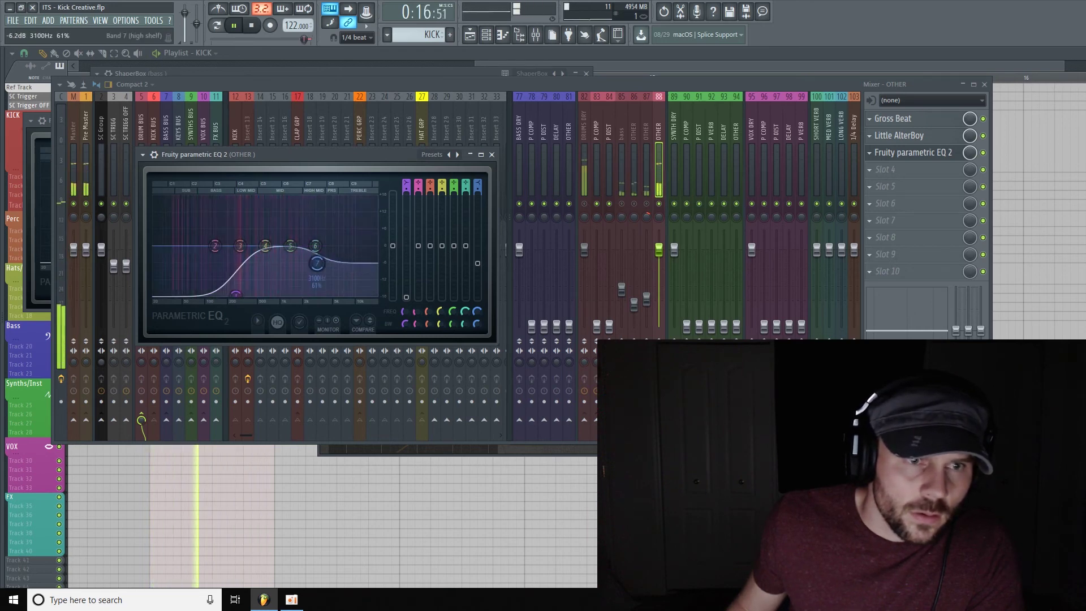
- Put UAD Harrison 32C in slot 3 of OTHER track 88 instead, adjusting its high-pass and setting its low-pass to 14.2 k
left_click(871, 152)
mouse_move(907, 167)
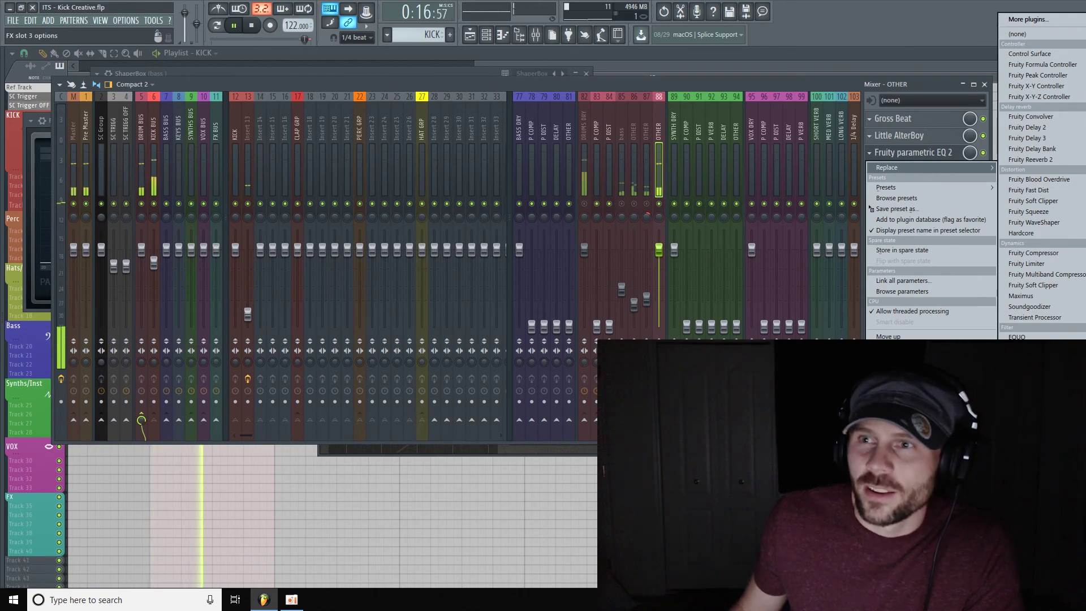
left_click(1040, 430)
left_click_drag(176, 238, 172, 204)
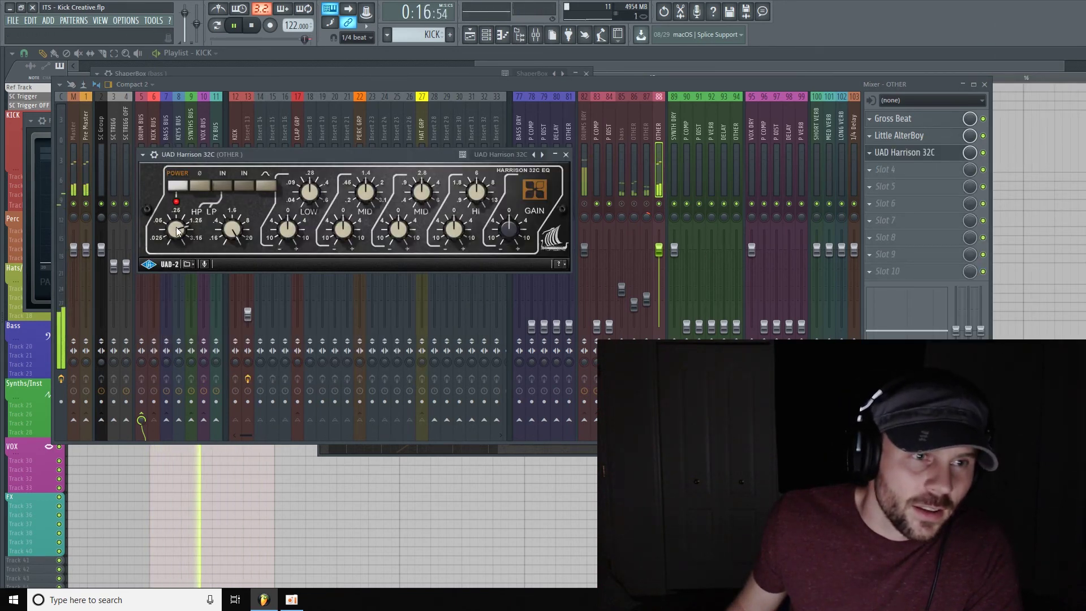
left_click_drag(232, 232, 229, 245)
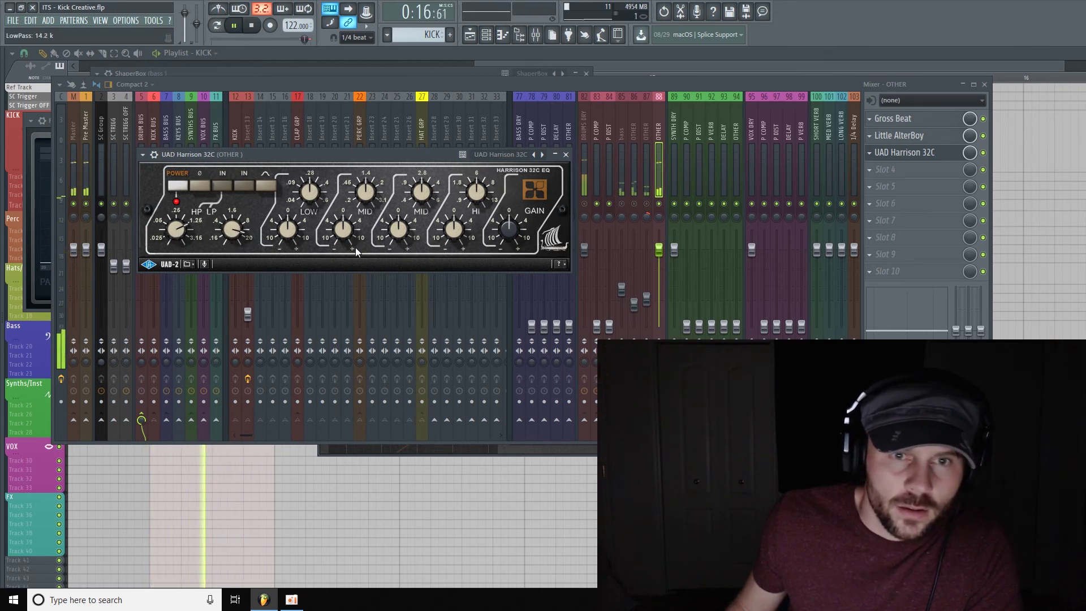
- Turn Gross Beat's volume smoothing attack and release down to their minimum
left_click(943, 120)
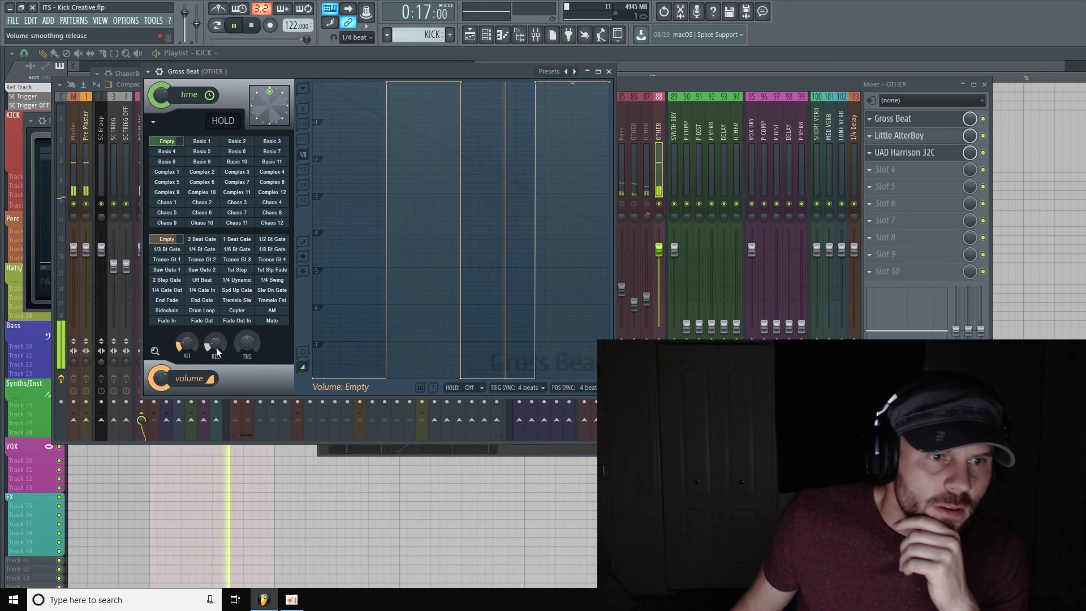
left_click_drag(215, 343, 181, 373)
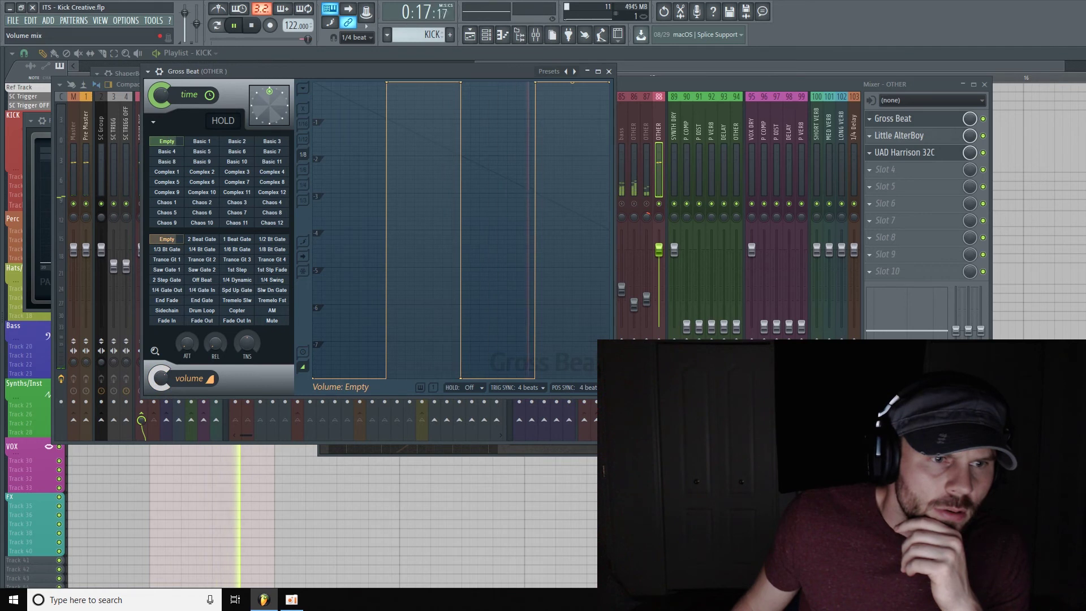
- Fine-tune Gross Beat's volume smoothing release to a few milliseconds and close the plugin window
left_click(168, 366)
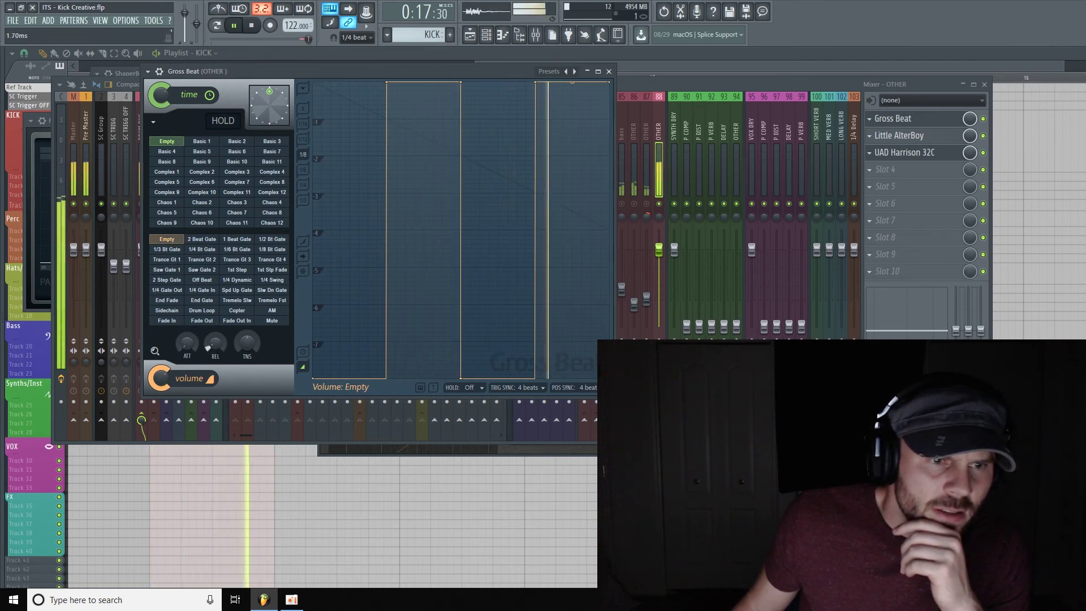
scroll(215, 351, "up", 2)
scroll(217, 351, "up", 1)
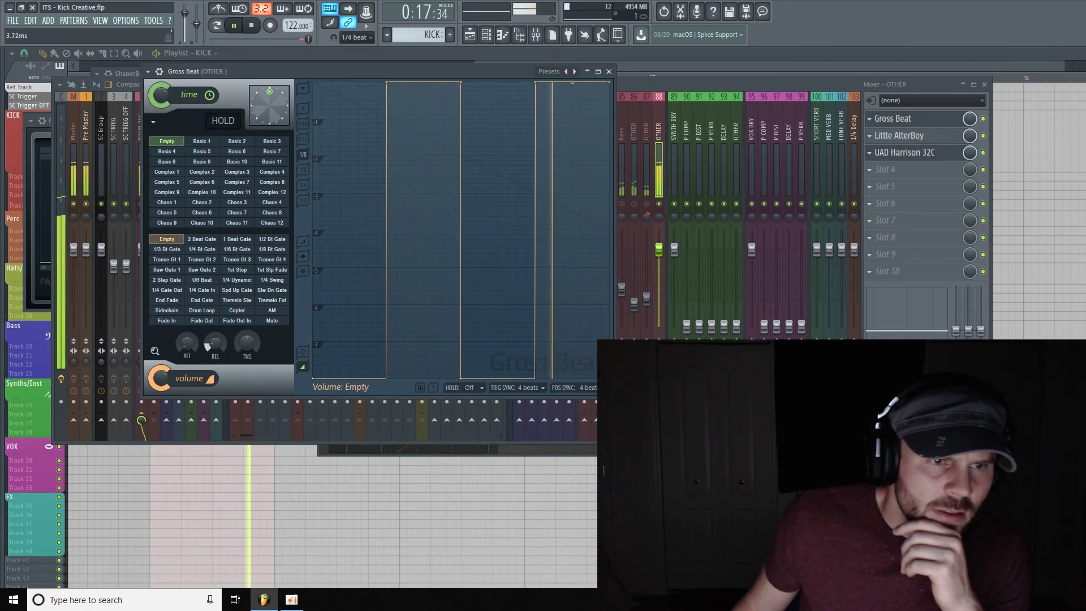
scroll(217, 351, "down", 2)
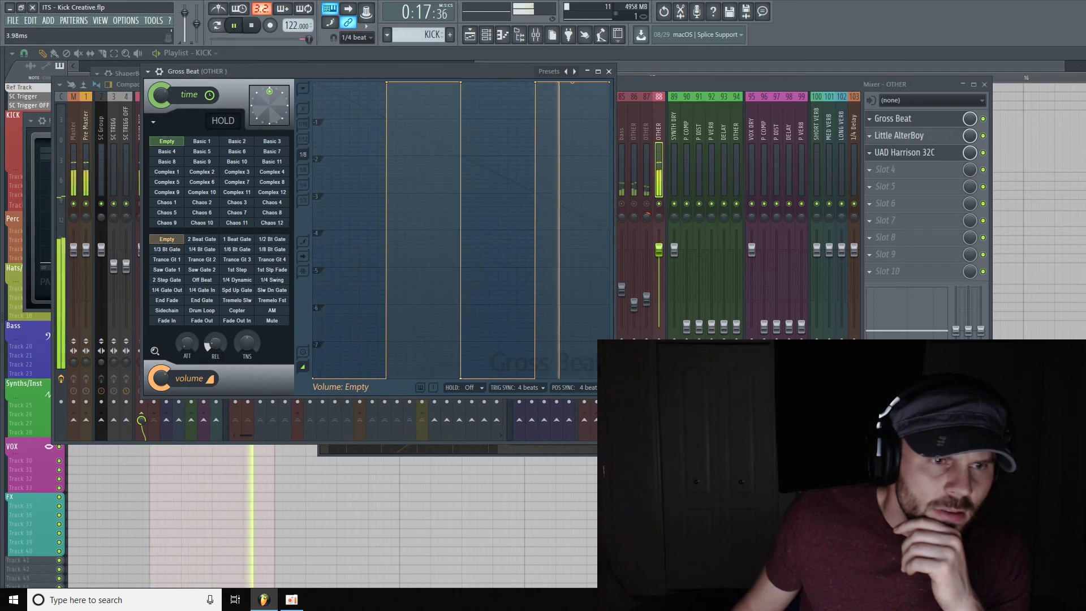
scroll(217, 350, "down", 1)
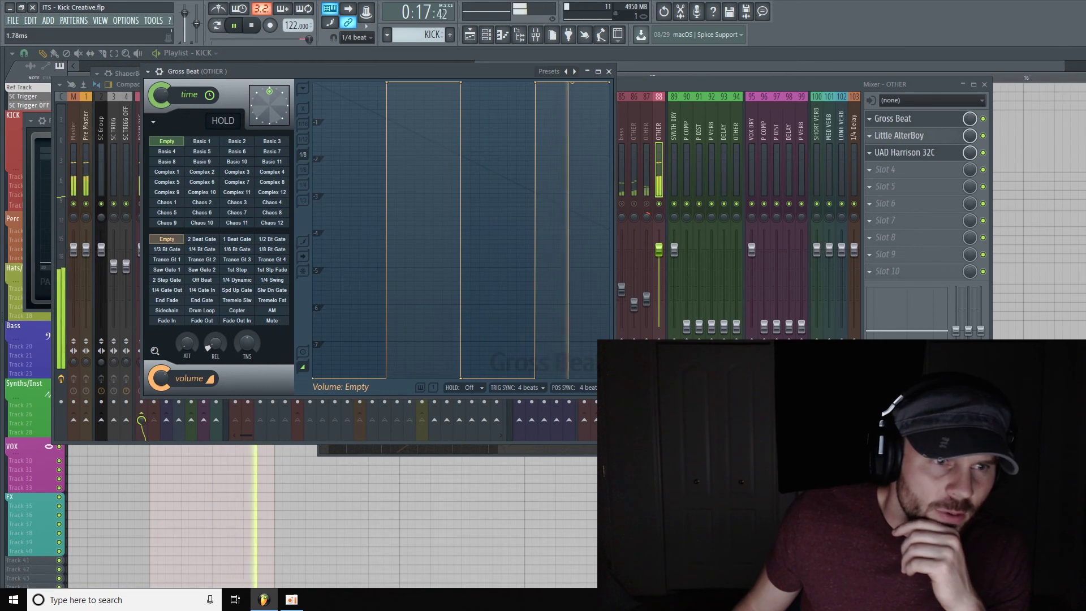
scroll(208, 347, "up", 1)
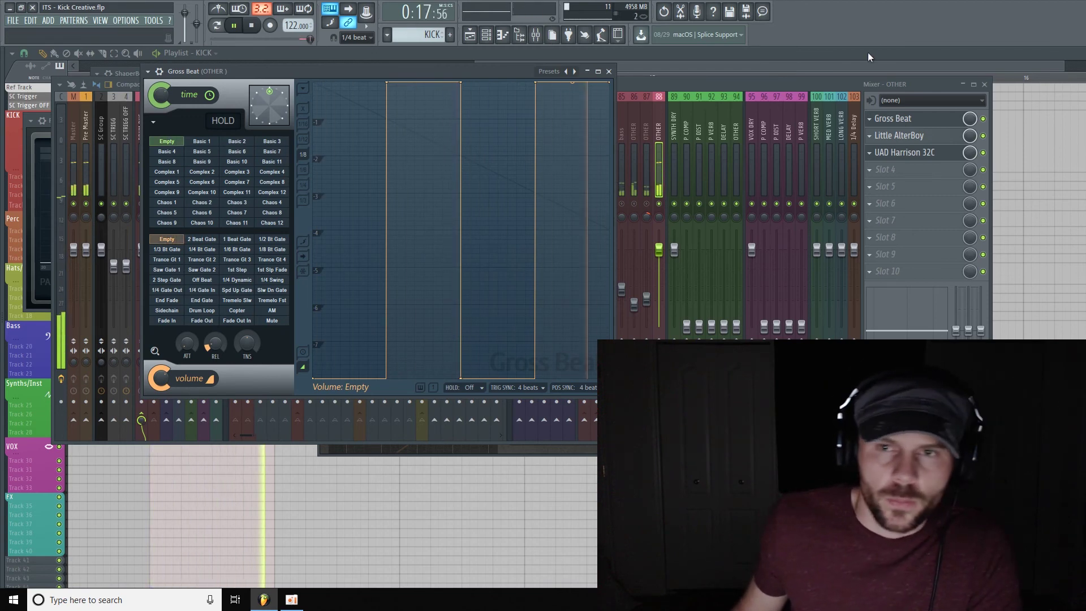
left_click(609, 70)
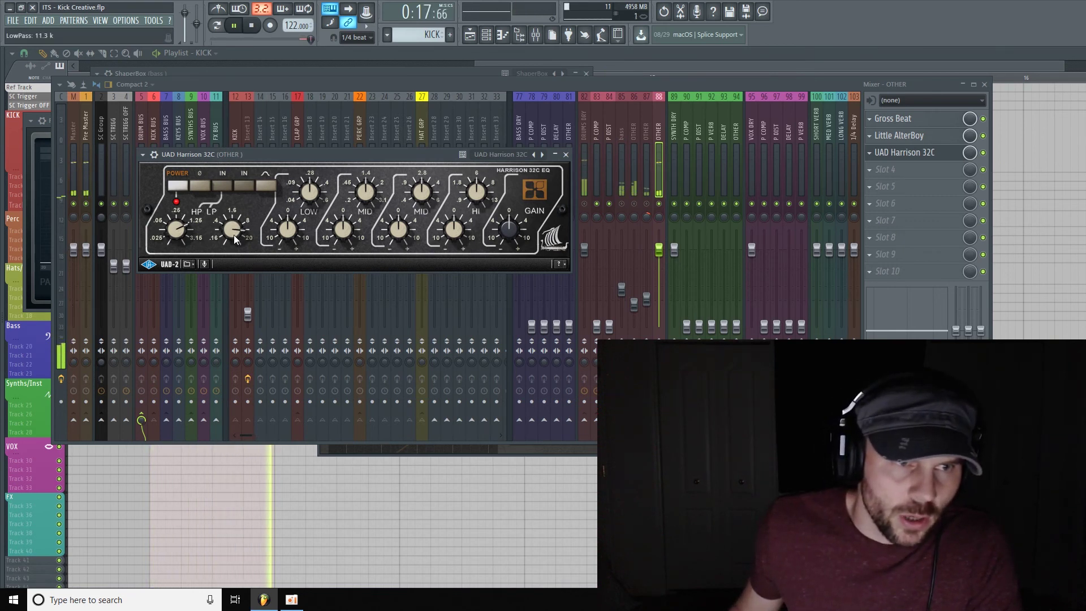
- Adjust the UAD Harrison 32C to a low-pass of 8.75 k, a high gain of about -5.4 dB and a high-pass of 1.08 k
scroll(233, 234, "down", 3)
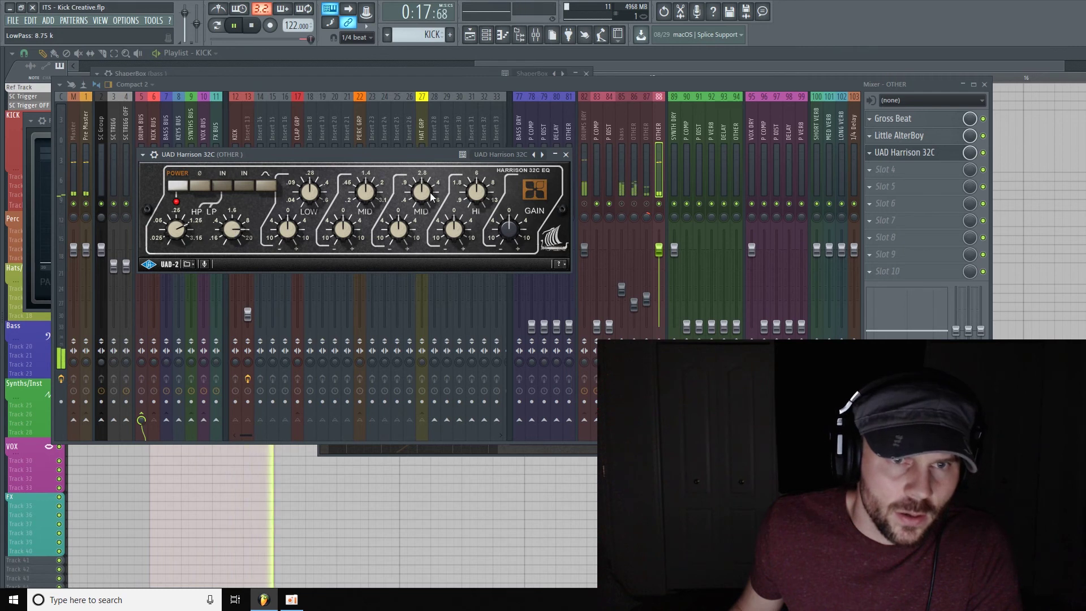
scroll(447, 232, "down", 2)
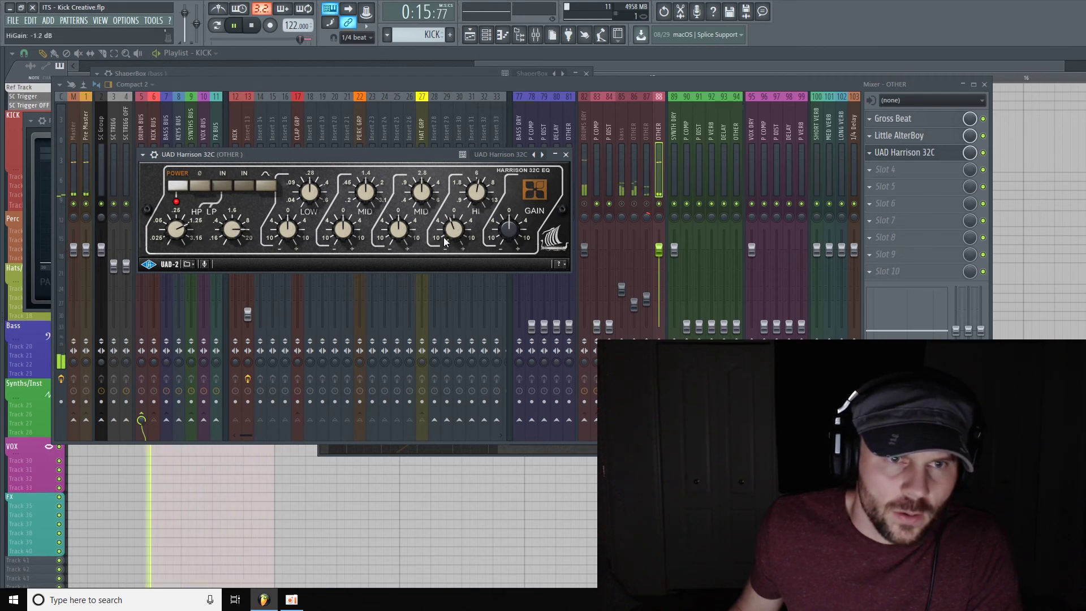
scroll(445, 242, "down", 1)
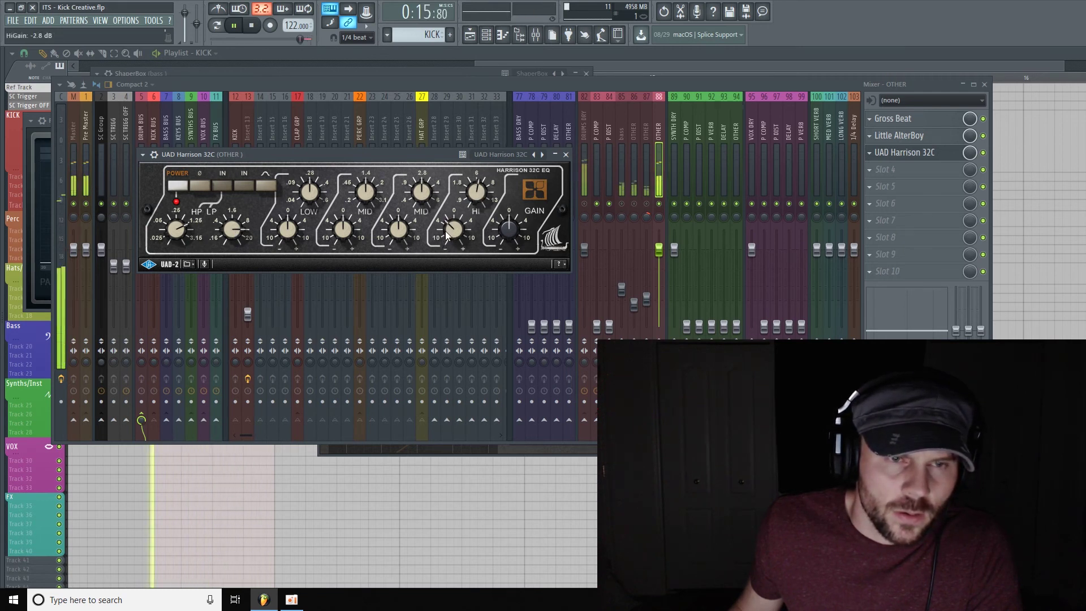
scroll(443, 232, "down", 4)
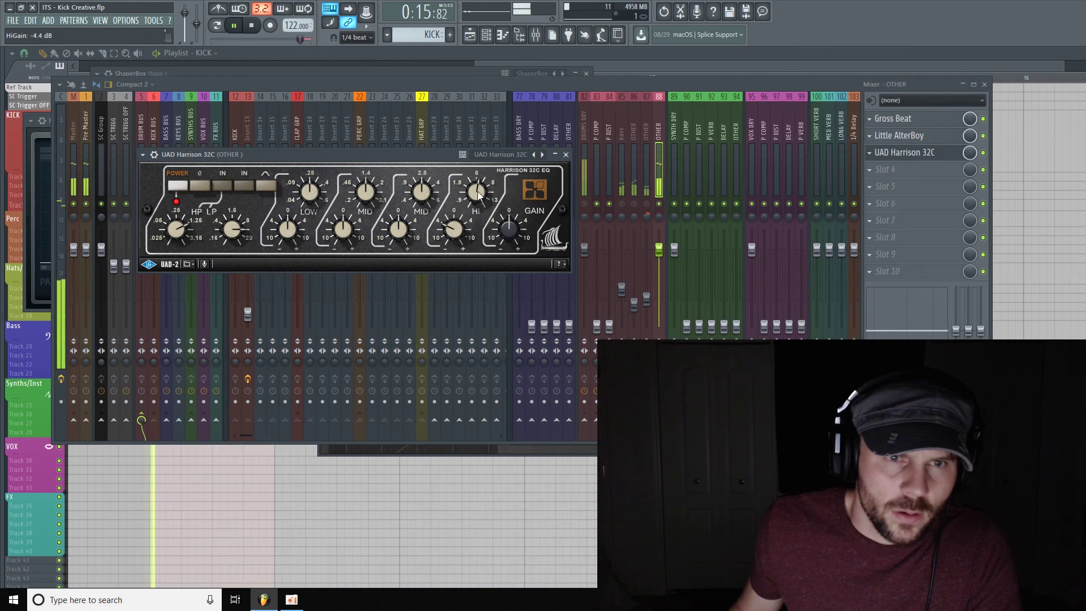
scroll(450, 232, "down", 1)
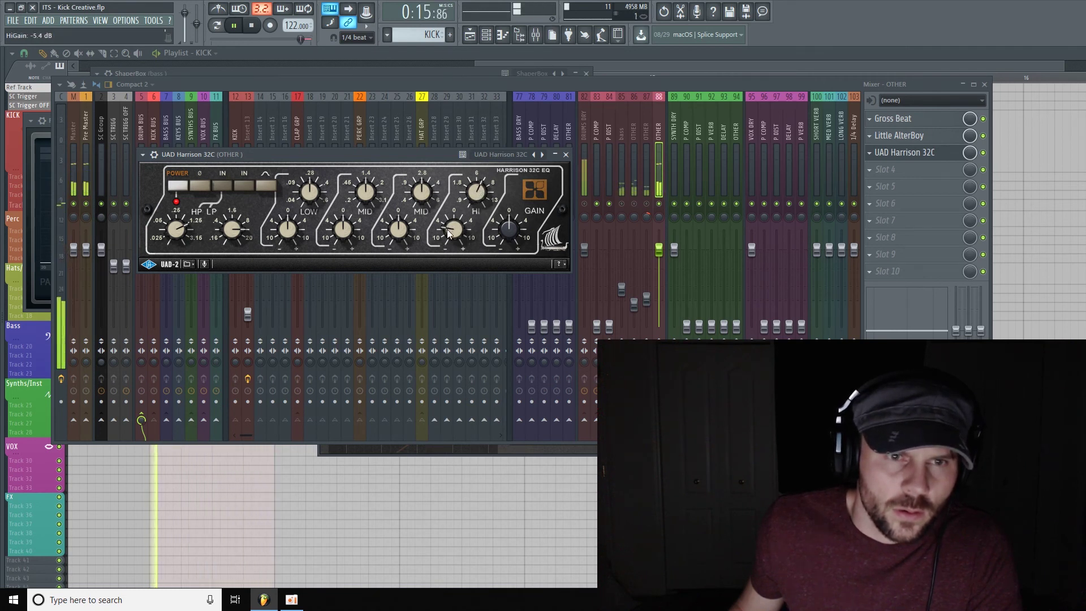
scroll(446, 231, "down", 2)
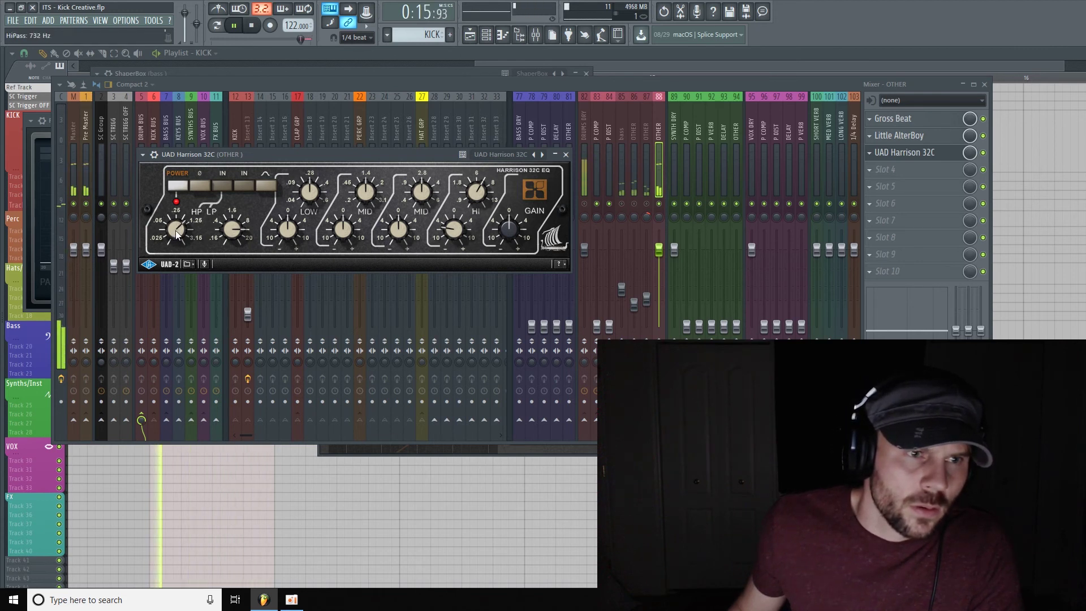
scroll(175, 229, "down", 2)
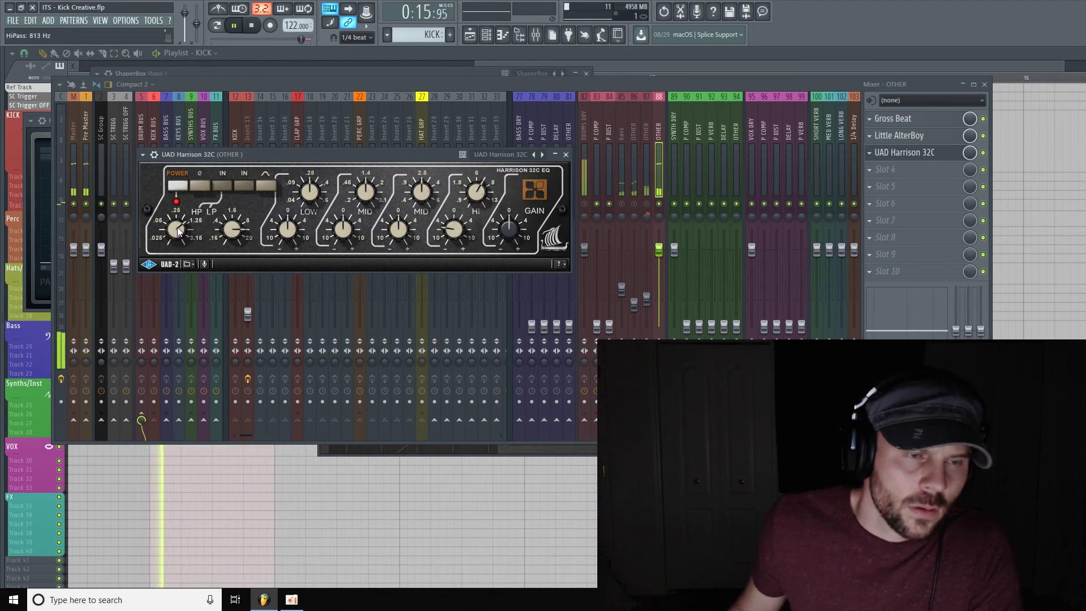
scroll(178, 228, "up", 1)
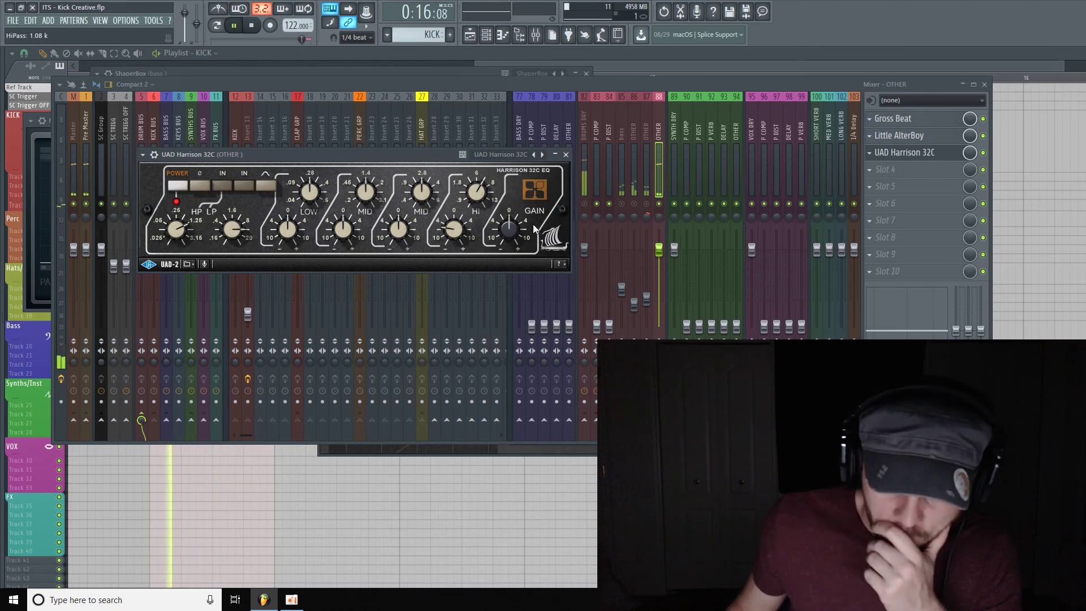
- Add UAD SPL Transient Designer in slot 4 of OTHER track 88, raising the attack and setting sustain to about -5.85 dB
left_click(908, 168)
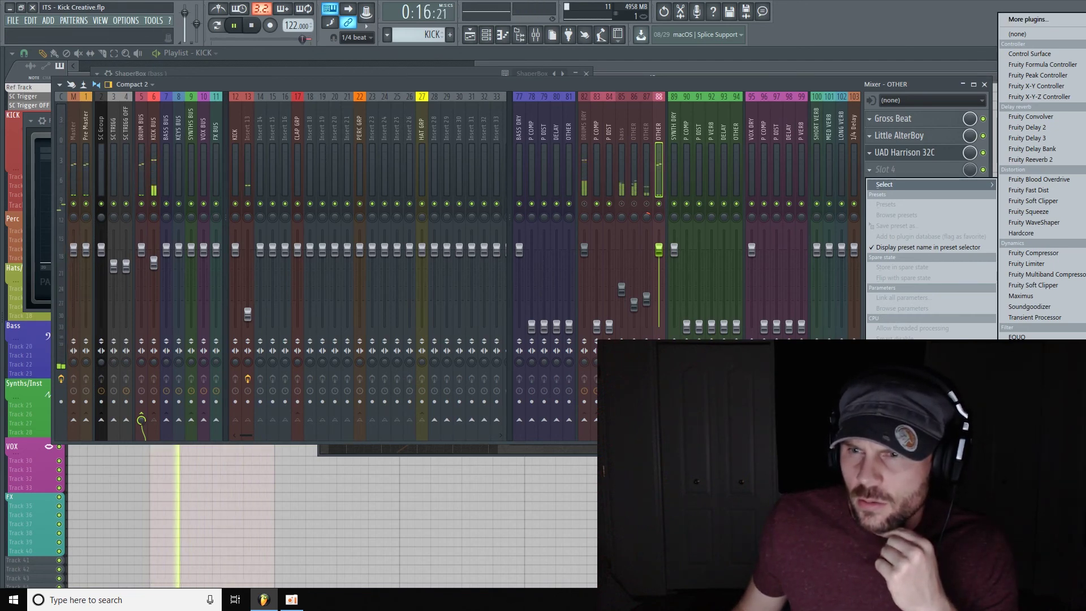
left_click(1041, 509)
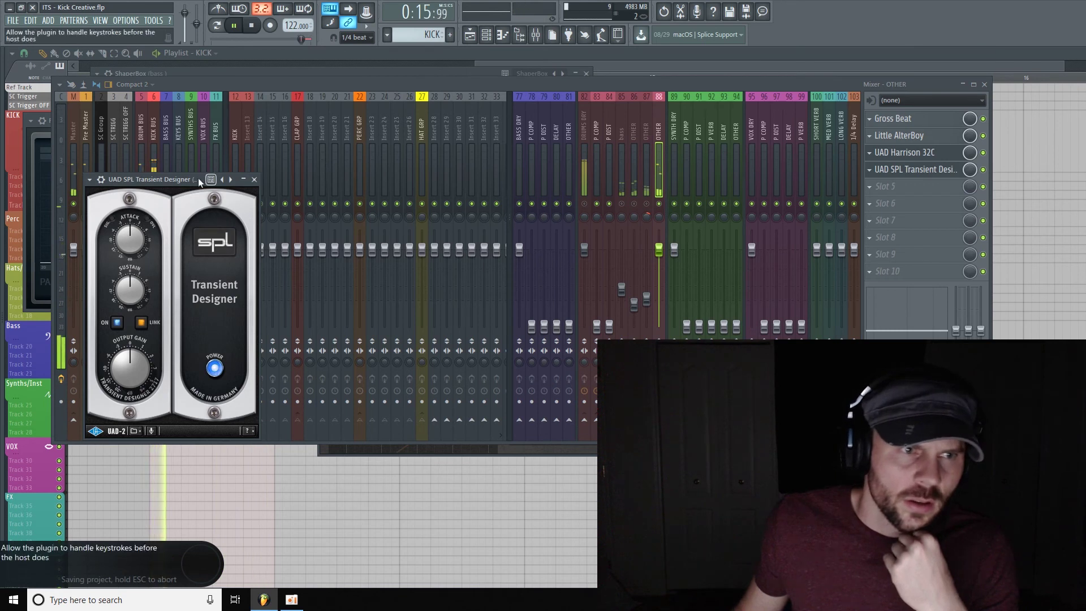
left_click_drag(173, 179, 313, 113)
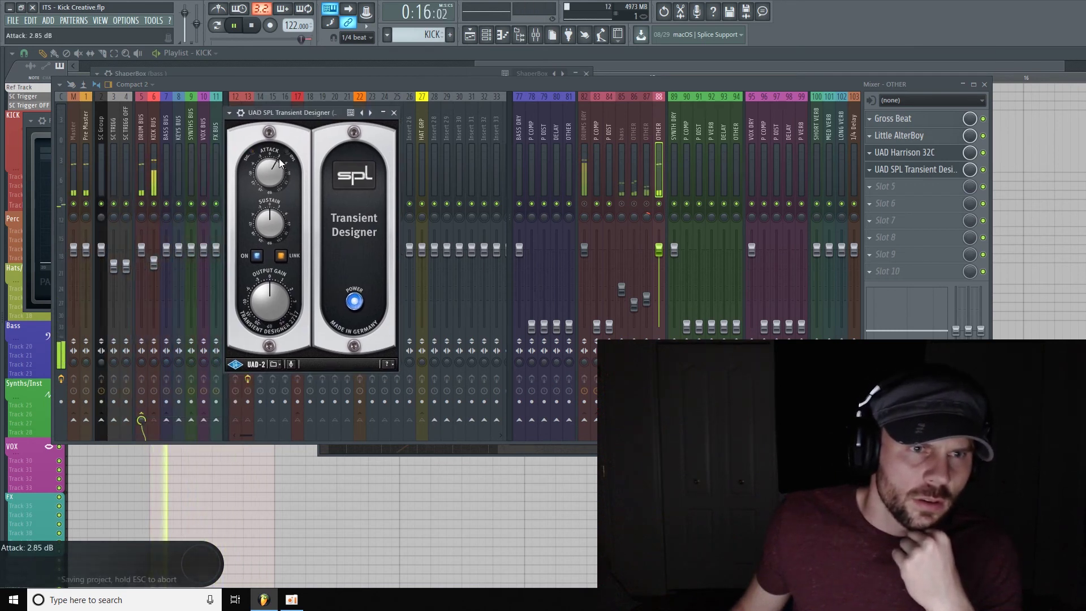
left_click_drag(259, 225, 257, 232)
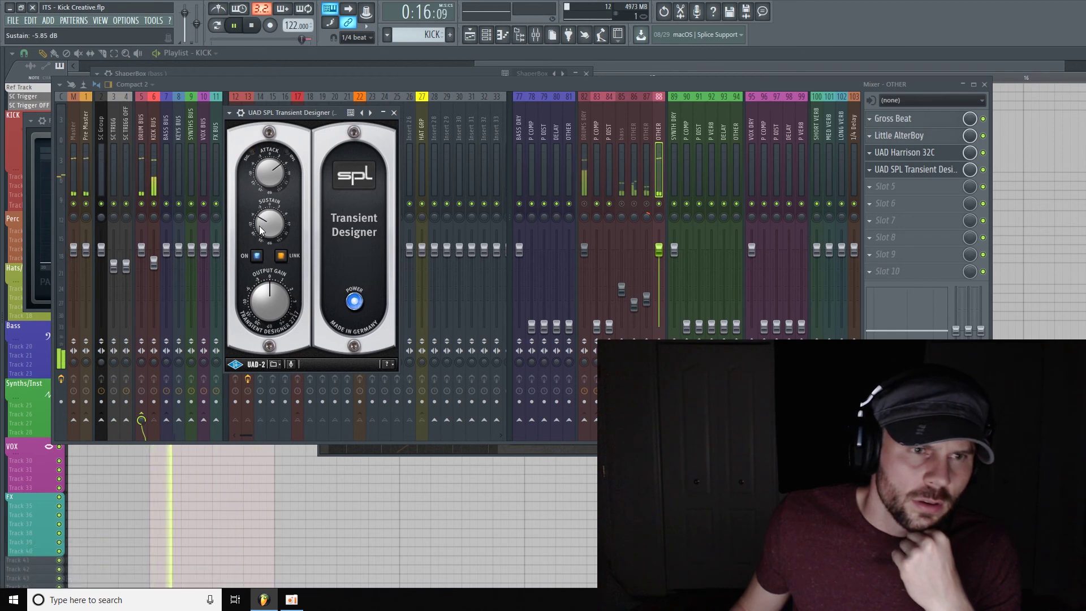
left_click_drag(268, 176, 269, 170)
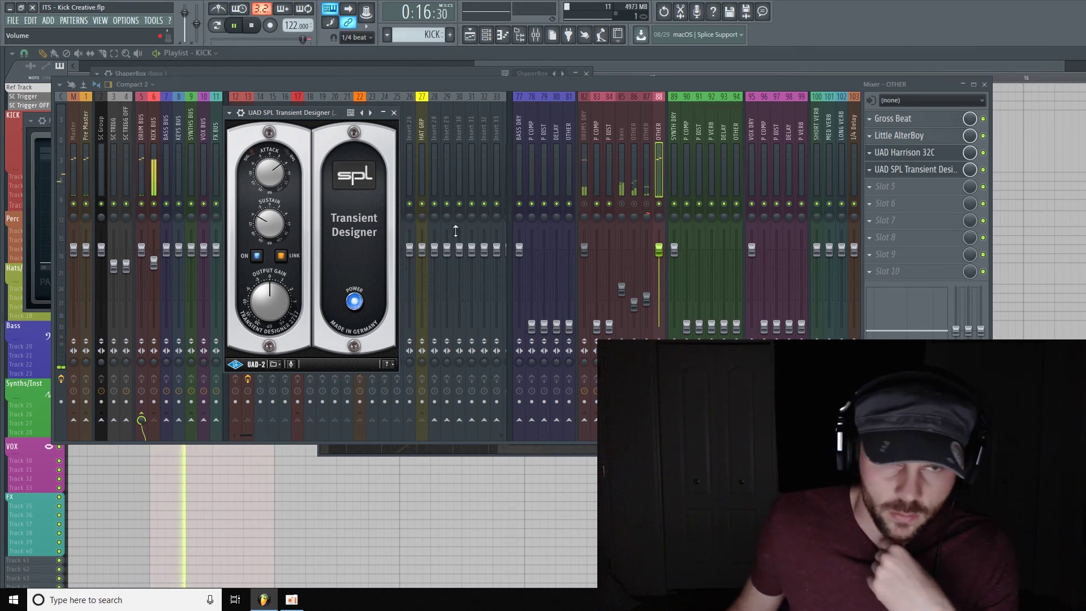
left_click(542, 82)
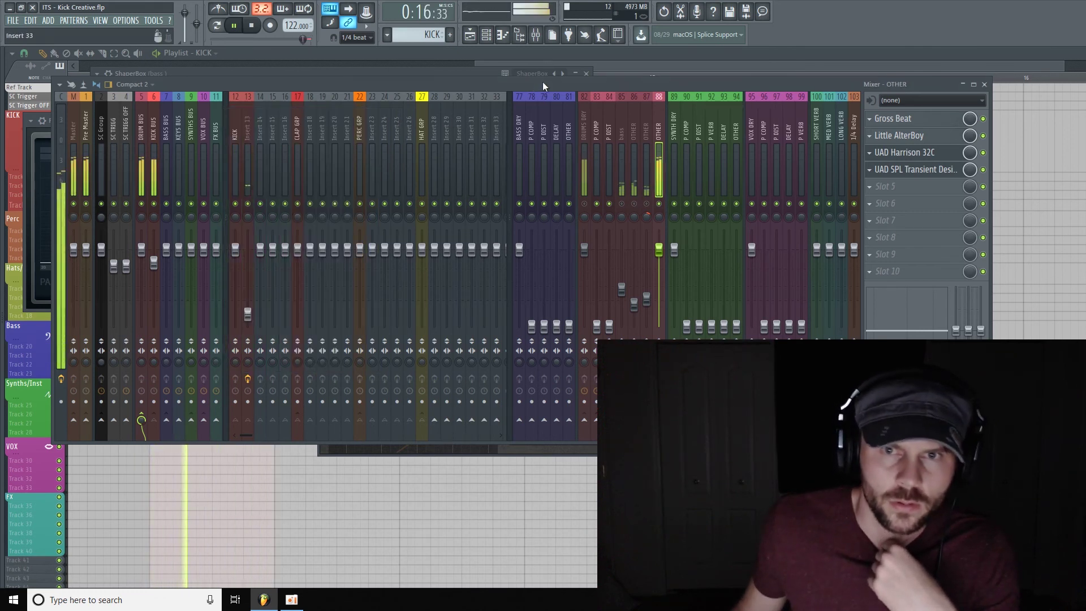
- Add Defacer in slot 5, lower the distortion on channels A and B to around 23%, and compare it with the effect bypassed
left_click(883, 187)
mouse_move(911, 203)
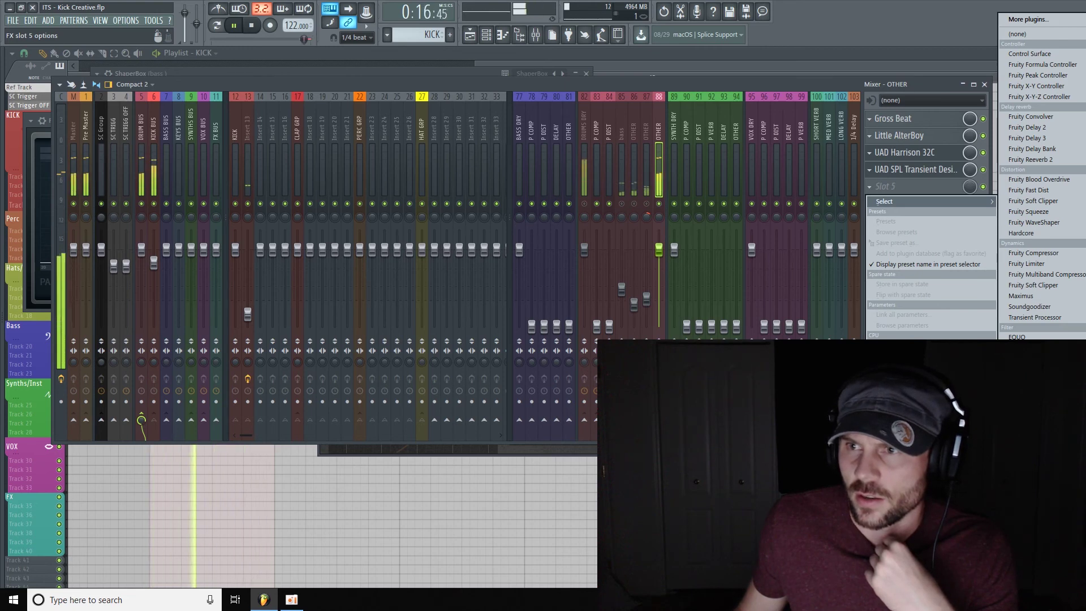
left_click(1081, 192)
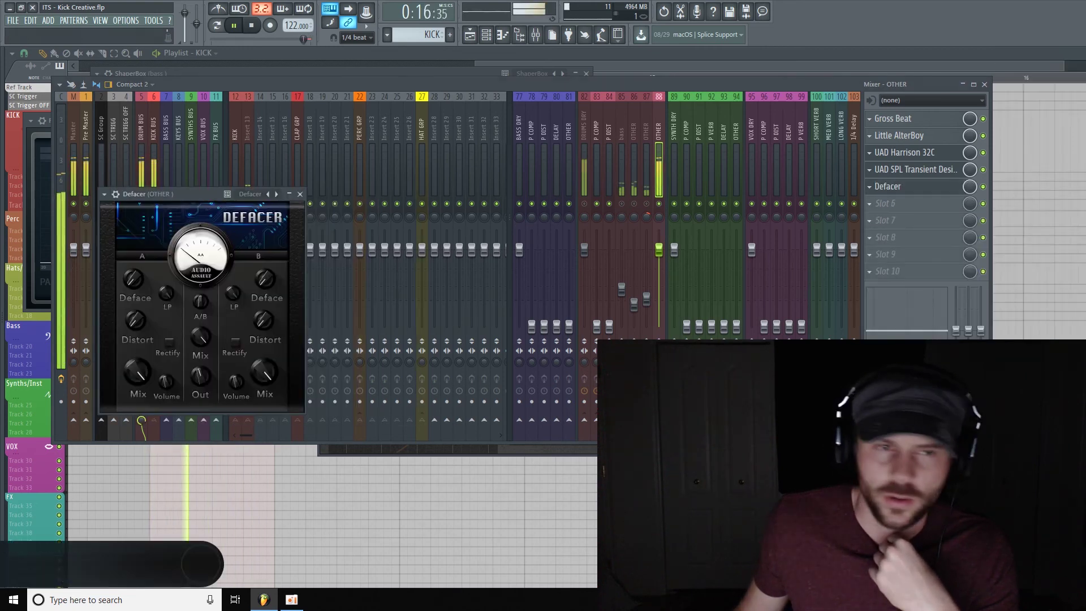
left_click_drag(199, 198, 310, 108)
left_click_drag(252, 223, 247, 204)
mouse_move(371, 227)
left_mouse_down()
mouse_move(374, 209)
mouse_move(372, 229)
left_mouse_up()
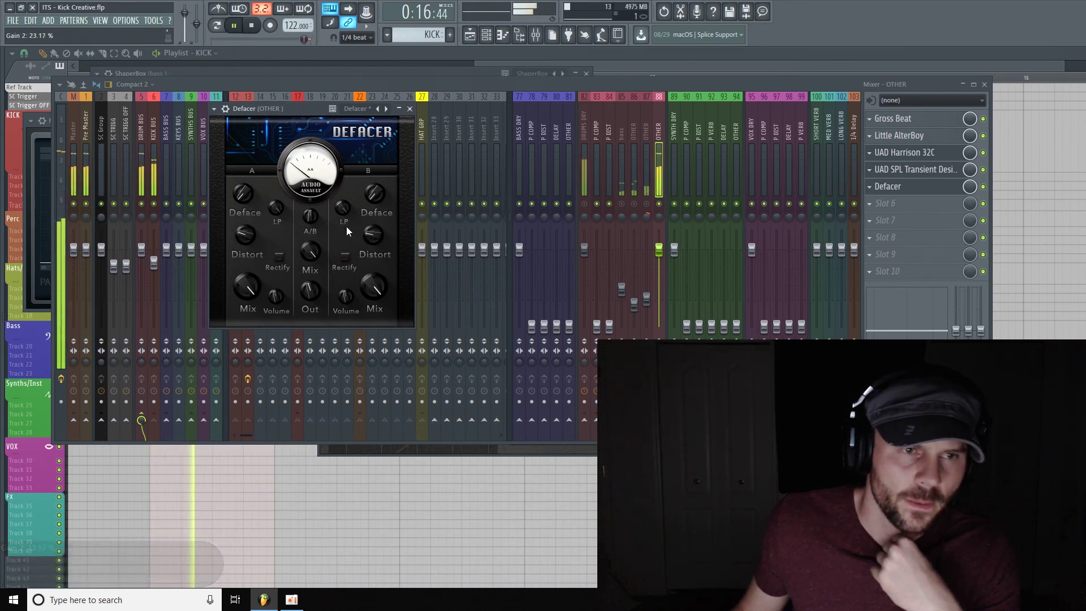
left_click_drag(245, 222, 246, 225)
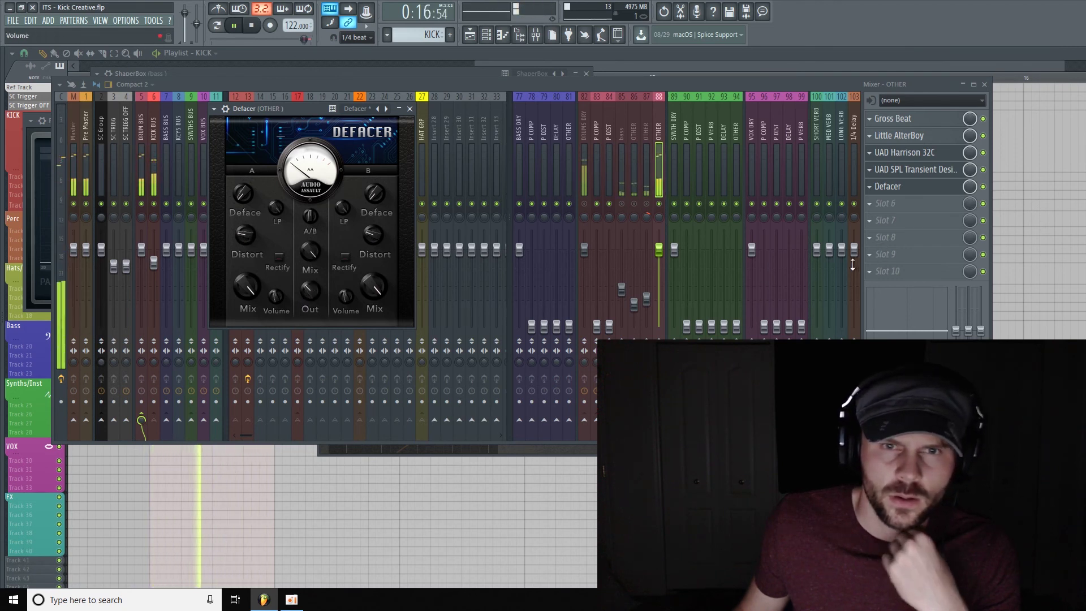
left_click(983, 187)
left_click(983, 187)
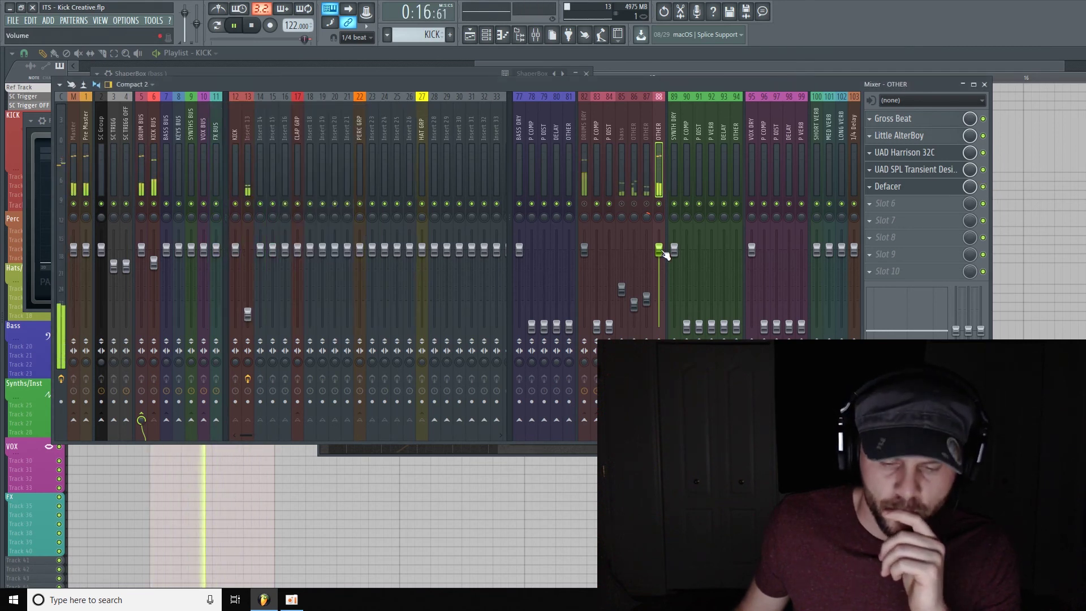
- Add ValhallaVintageVerb in slot 6 of OTHER track 88 and set its mode to Plate
left_click(901, 204)
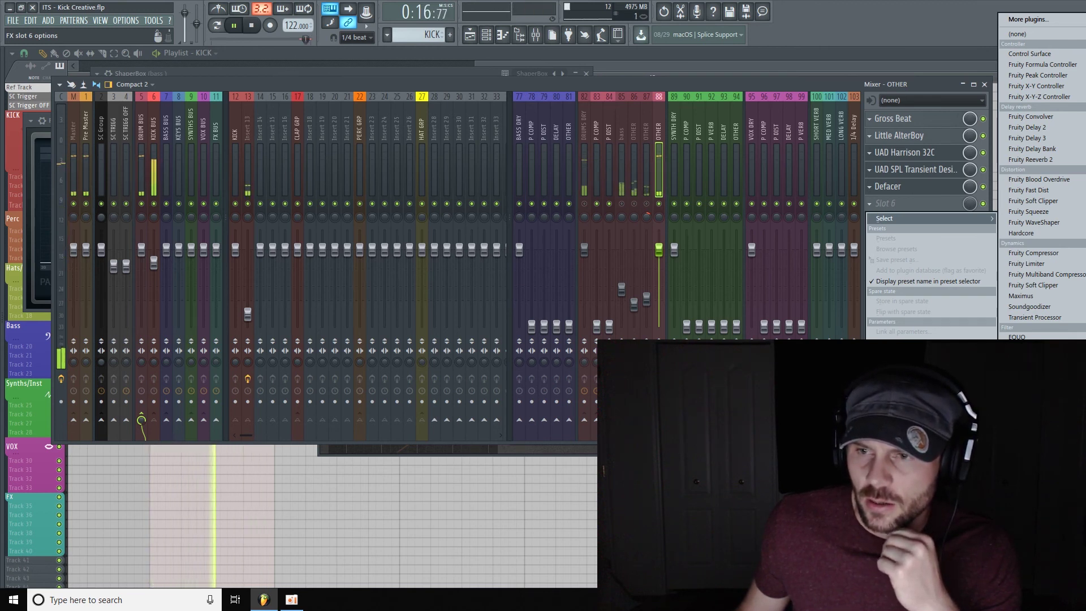
left_click(1041, 481)
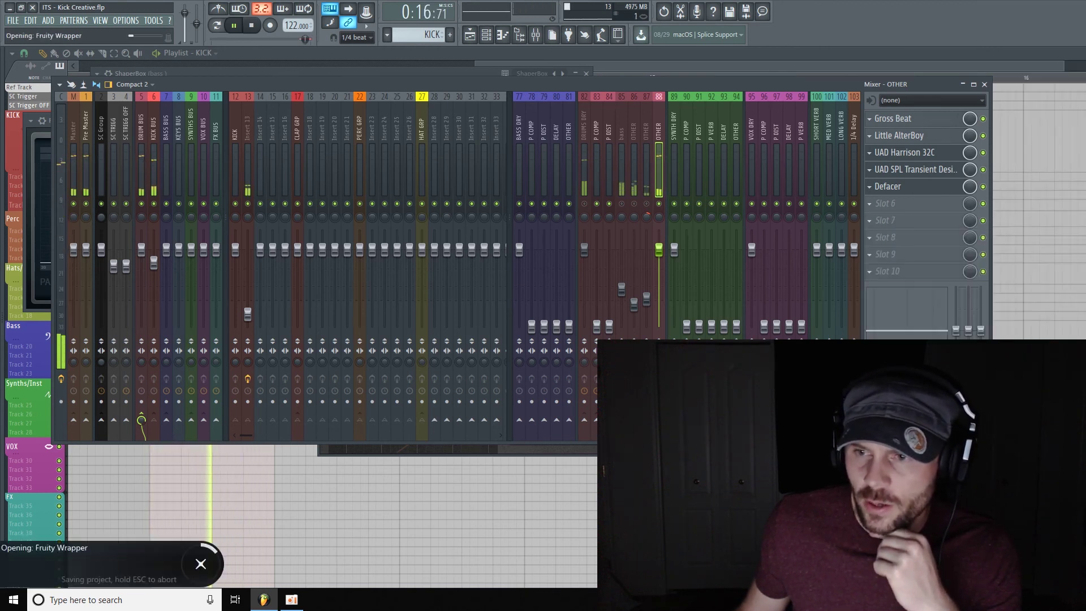
left_click_drag(405, 208, 478, 122)
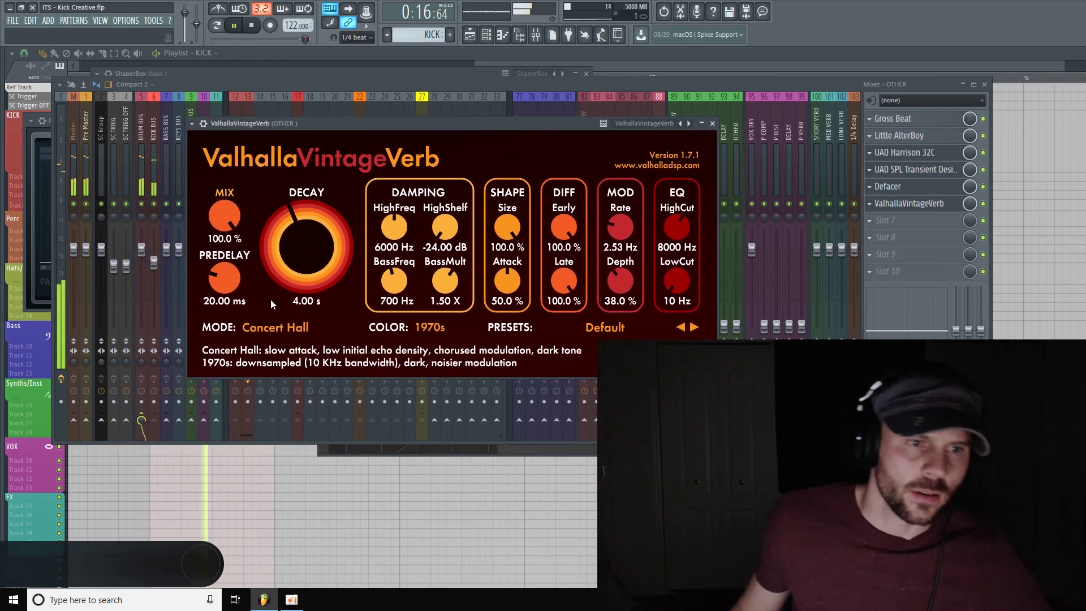
left_click(278, 328)
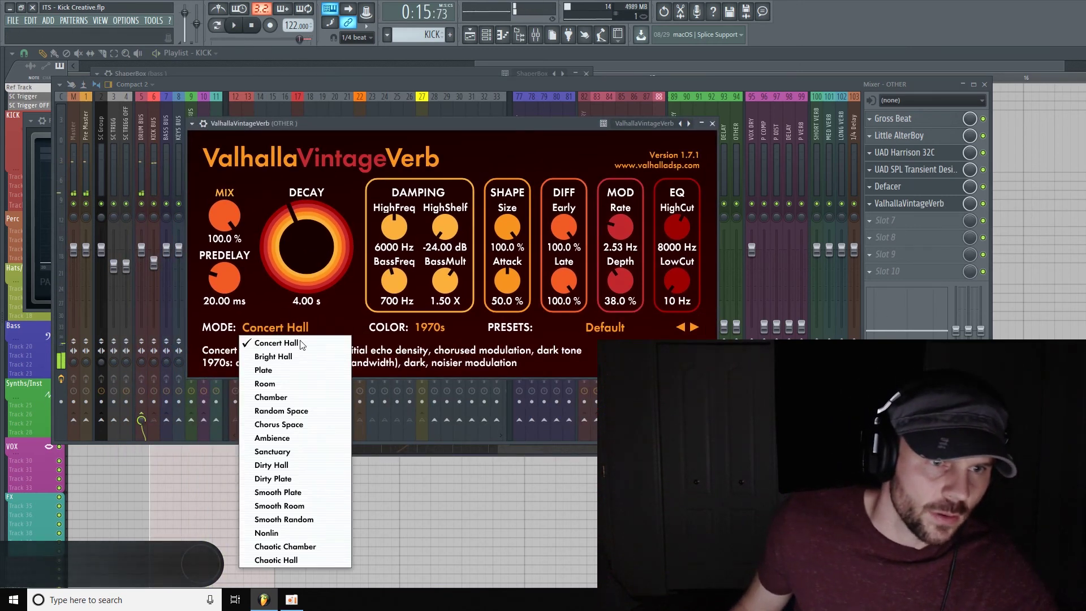
left_click(287, 371)
- Shorten the plate reverb's decay to 0.49 s and set its predelay to 0.00 ms
left_click_drag(296, 215, 296, 222)
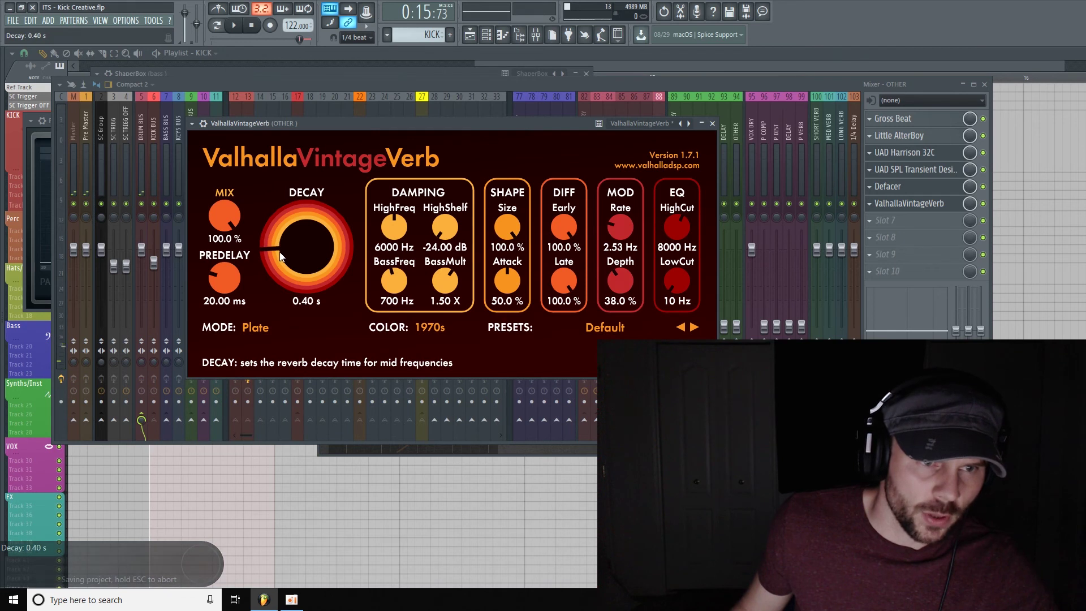
scroll(280, 254, "up", 4)
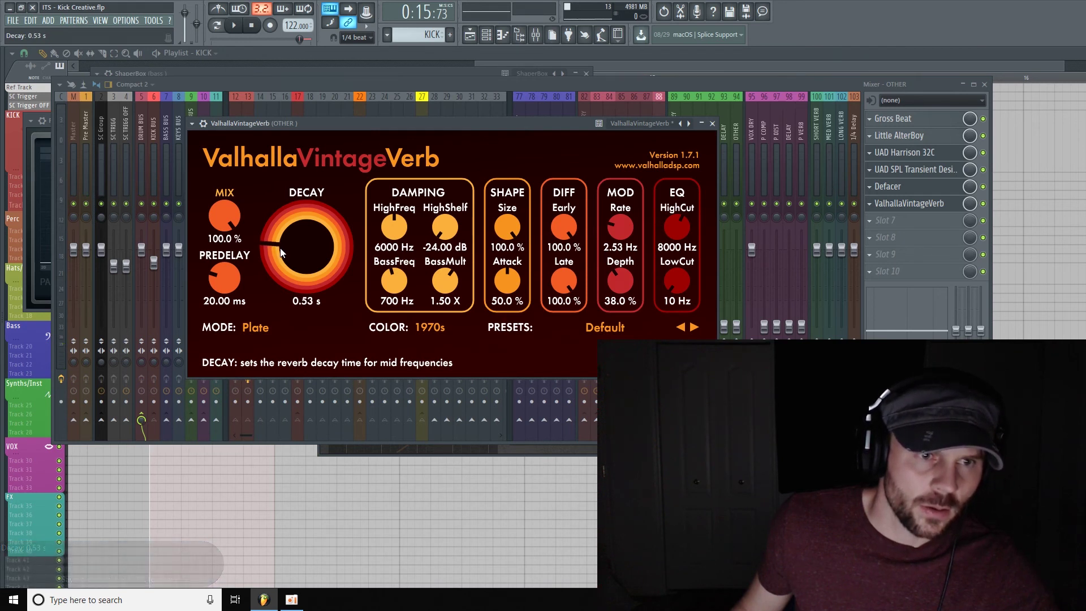
scroll(280, 254, "down", 1)
left_click_drag(229, 281, 214, 328)
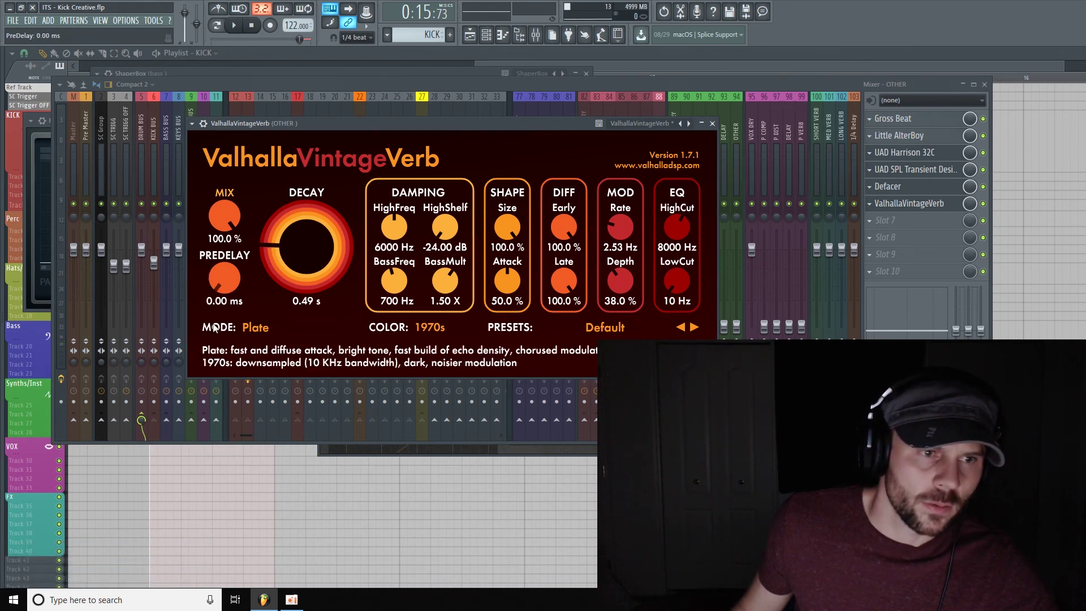
- Reduce the reverb's mix to 6.0% during playback and raise its EQ low cut to 180 Hz
left_click_drag(225, 217, 235, 314)
key("space")
left_click_drag(225, 212, 270, 249)
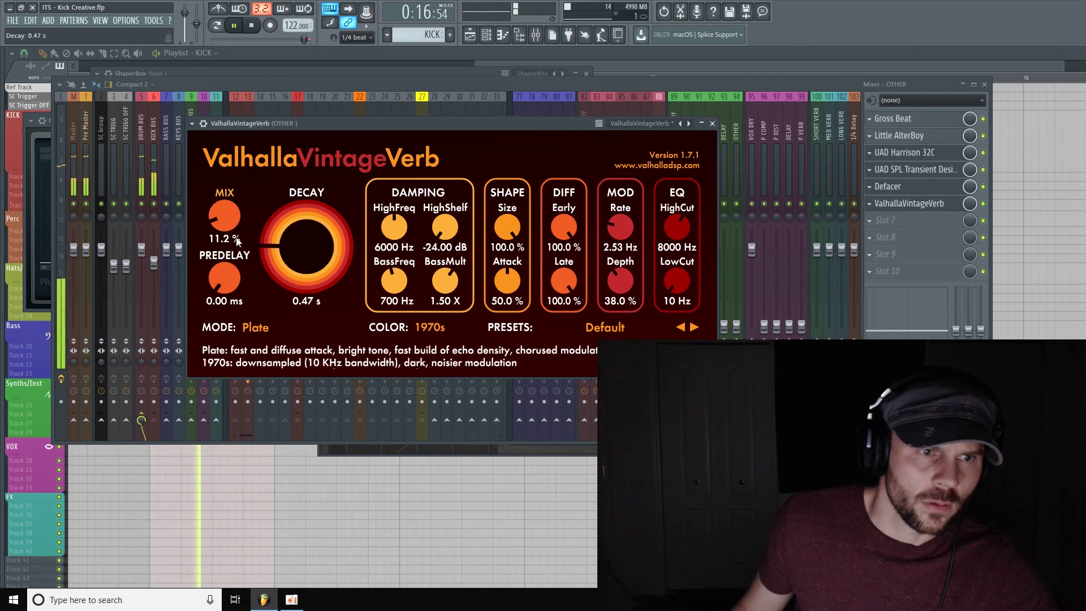
left_click_drag(222, 217, 272, 255)
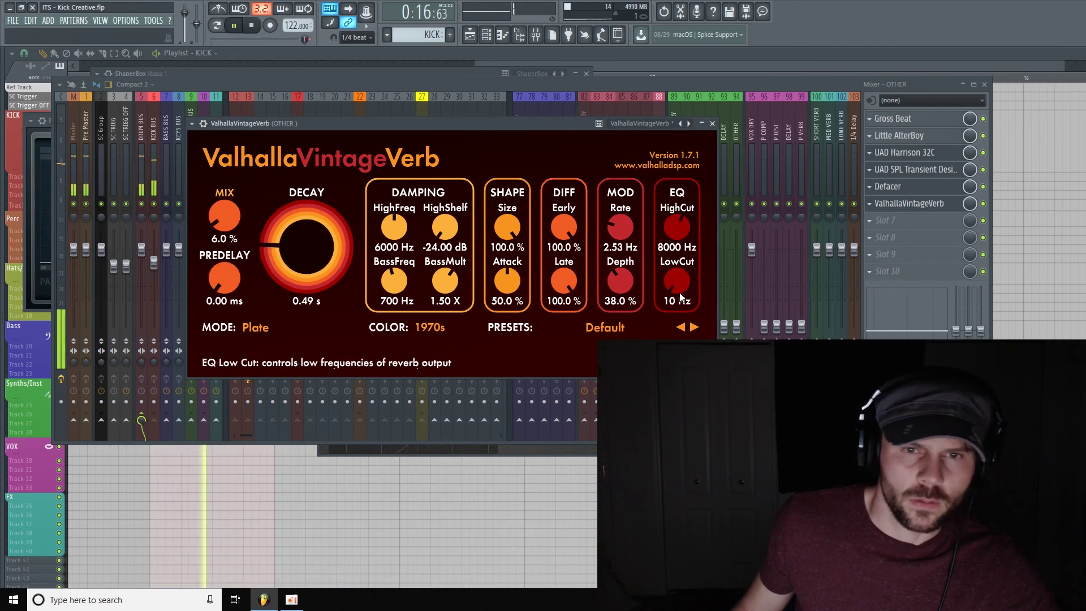
left_click_drag(677, 281, 677, 267)
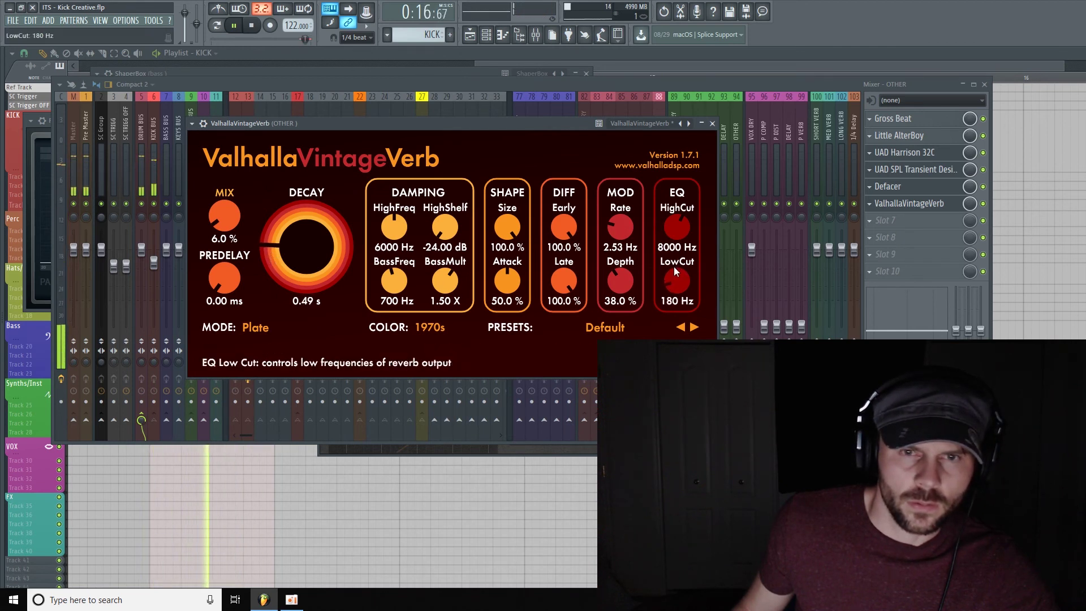
- Set the plate reverb's EQ high cut to 1580 Hz and its low cut to 210 Hz
left_click_drag(677, 227, 675, 280)
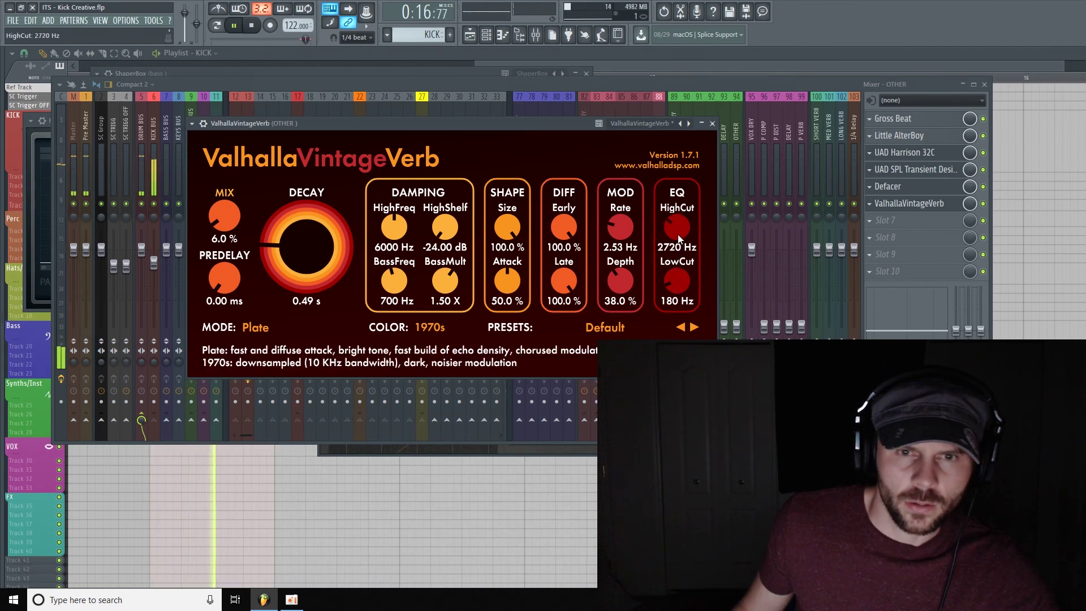
mouse_move(676, 229)
left_mouse_down()
mouse_move(676, 252)
mouse_move(673, 234)
left_mouse_up()
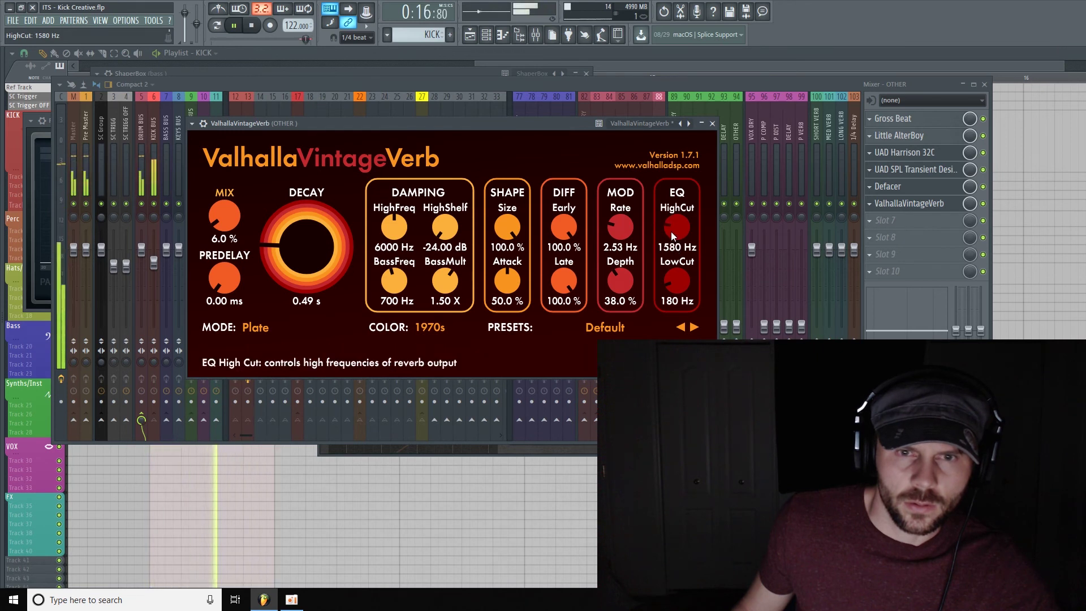
left_click_drag(671, 285, 670, 283)
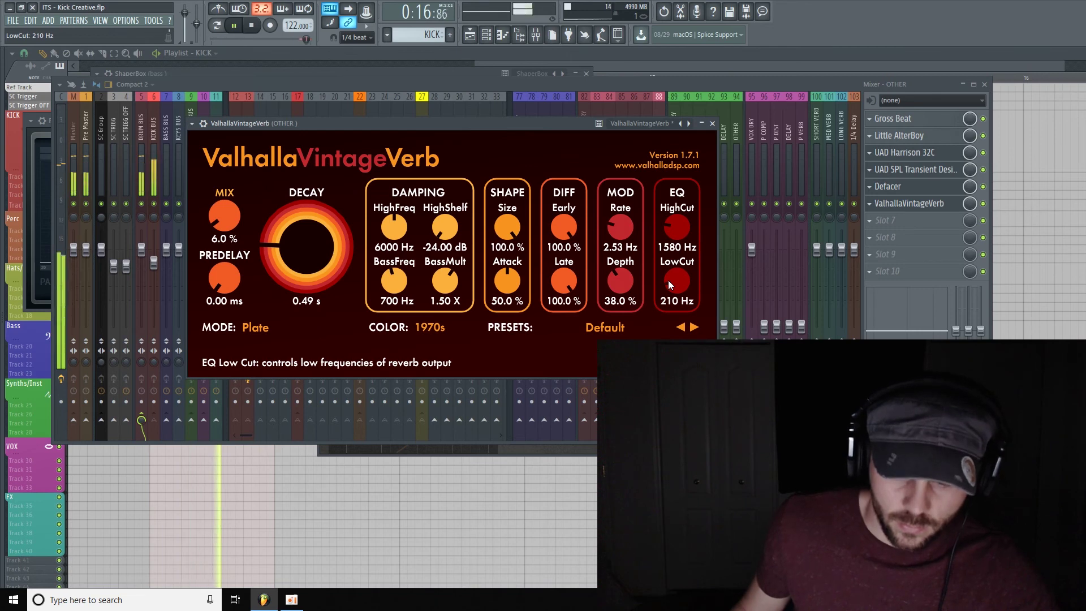
- Return to the mixer and pull down the volume of OTHER track 88 to blend it under the kick
left_click(603, 80)
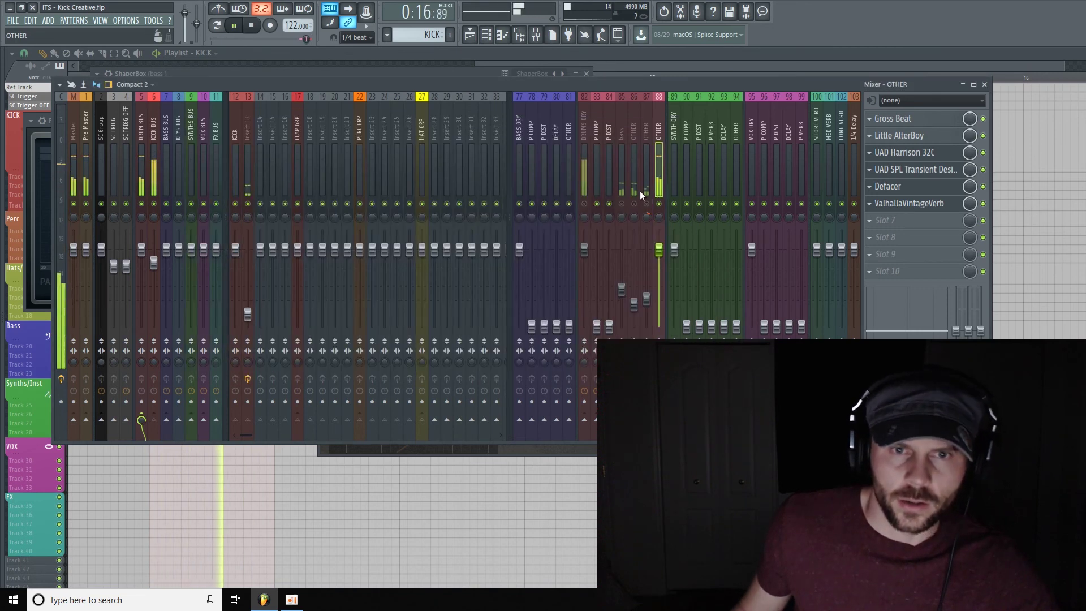
left_click_drag(659, 253, 658, 263)
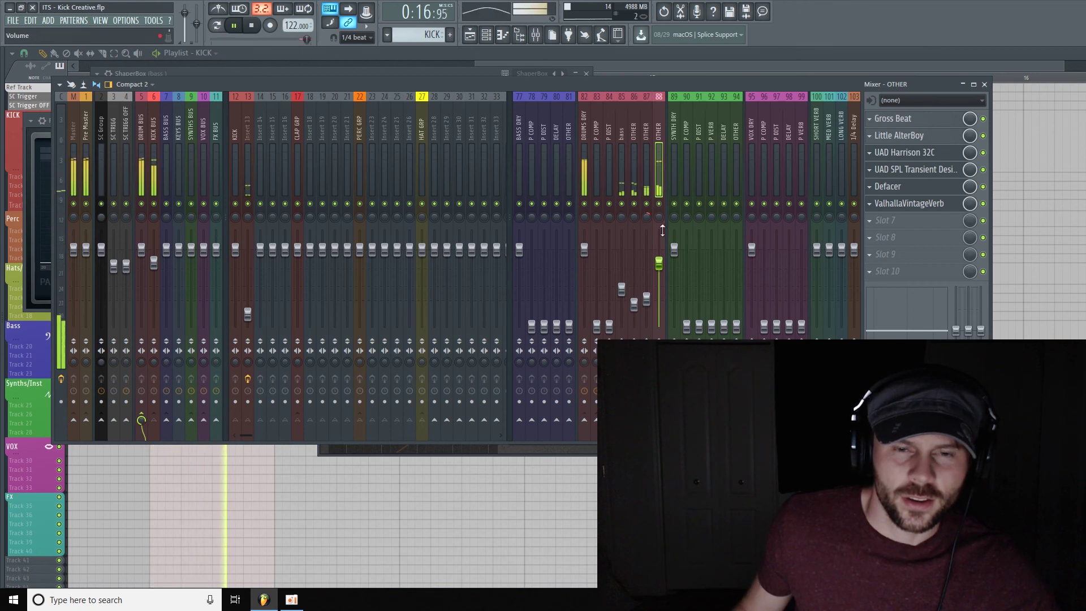
left_click_drag(661, 274, 660, 284)
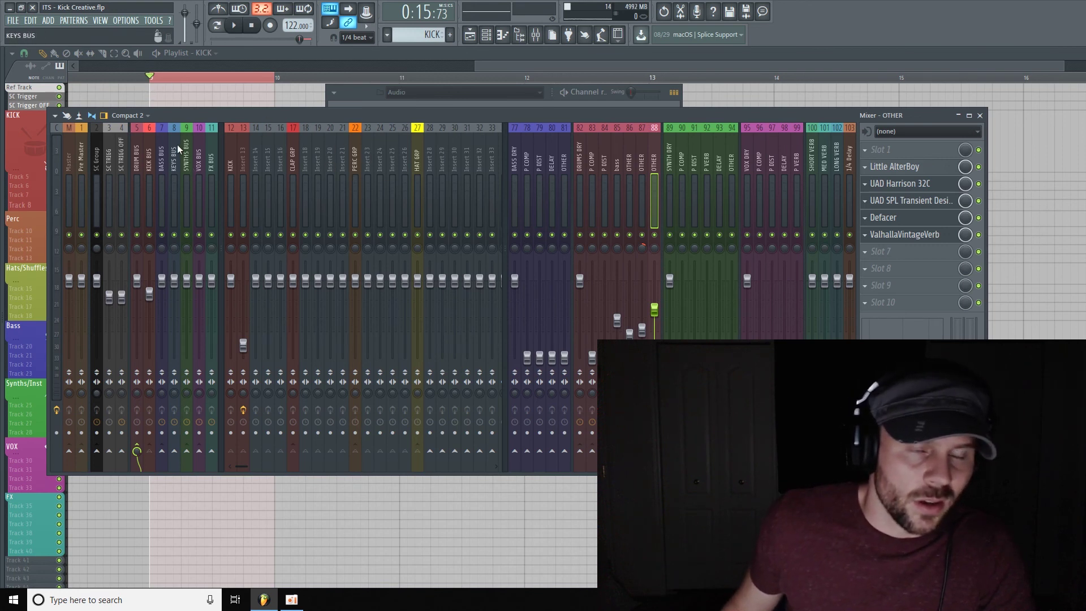
- Create an automation clip for the KICK BUS send to OTHER, place it on Track 5 below the KICK clip, and enlarge that track
left_click(151, 170)
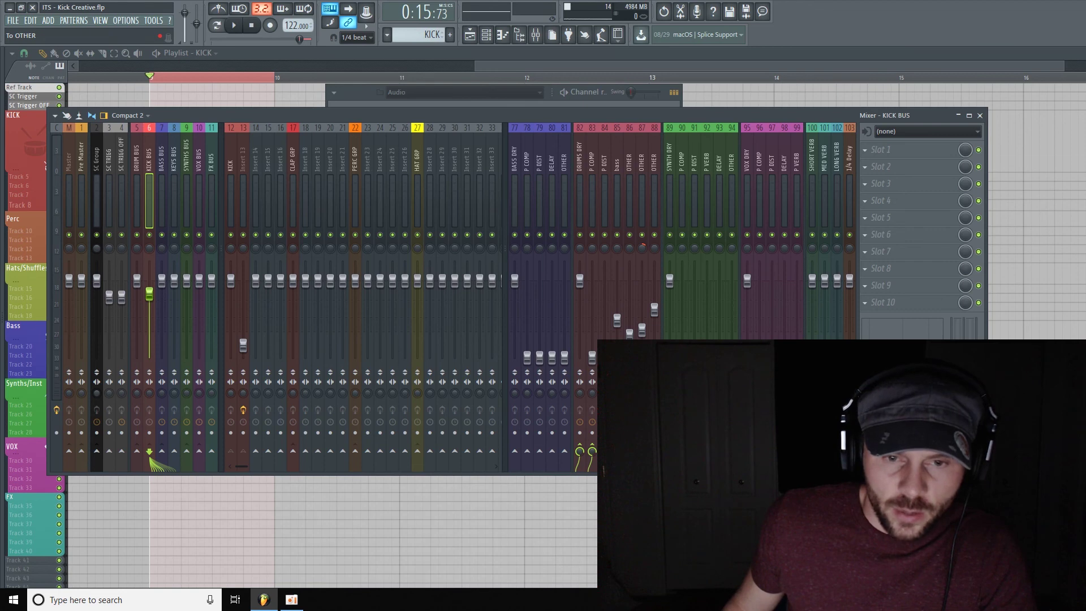
left_click(496, 66)
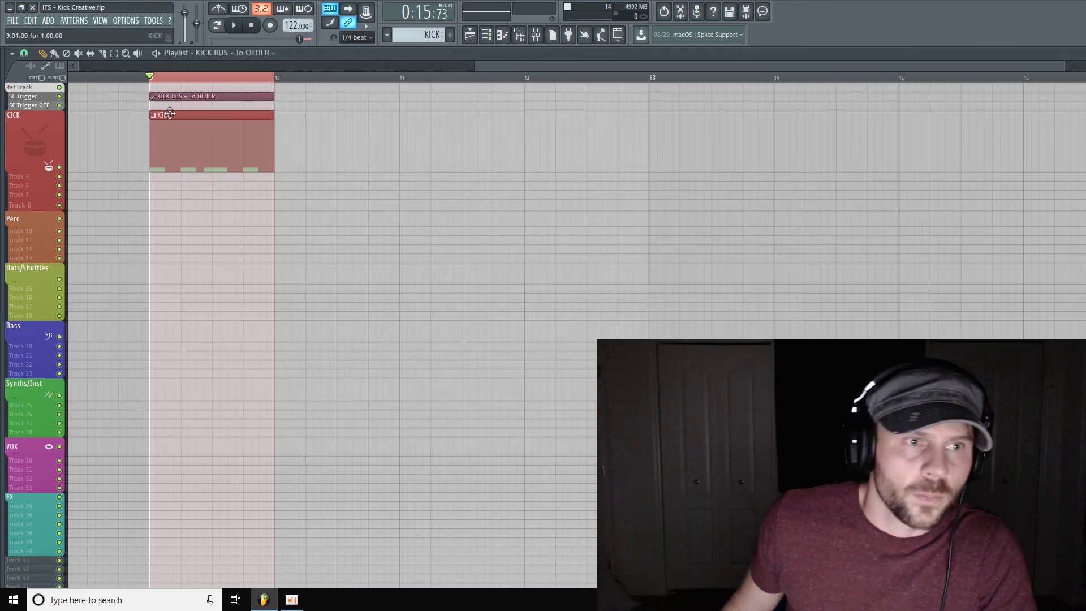
left_click_drag(206, 98, 200, 184)
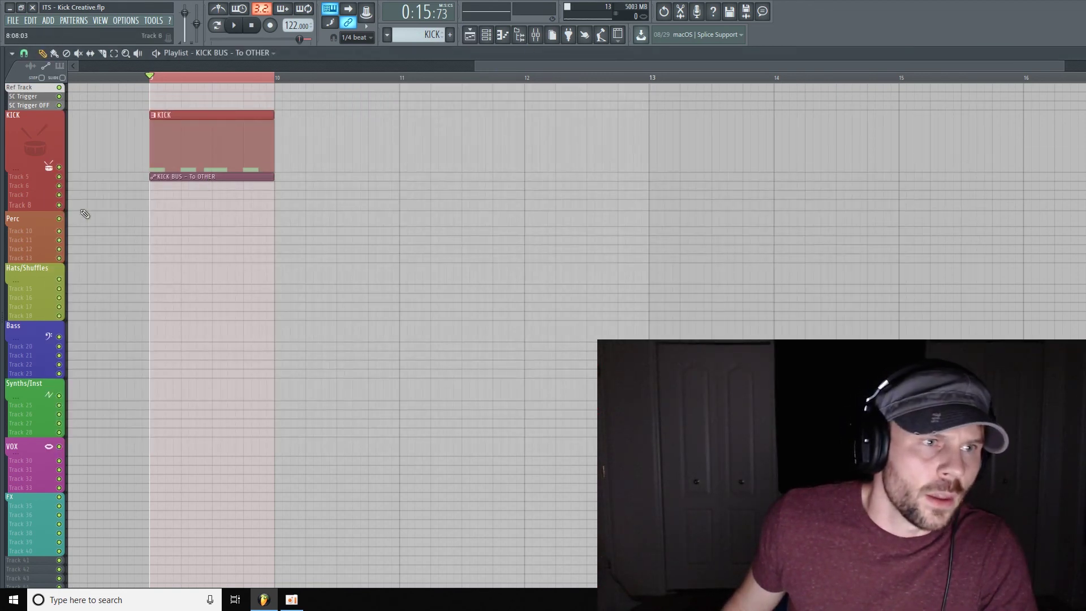
left_click_drag(21, 184, 21, 241)
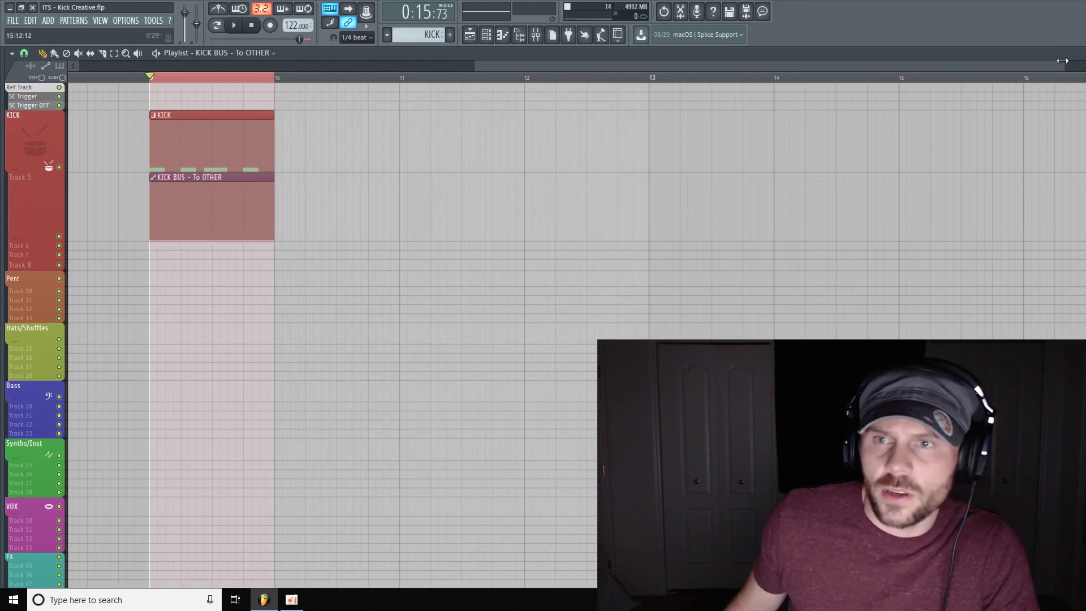
- Shape the send automation into two full-height half-beat gates on beats 2 and 4 with zero elsewhere, and slightly reduce Track 5's height
left_click_drag(1065, 64, 761, 64)
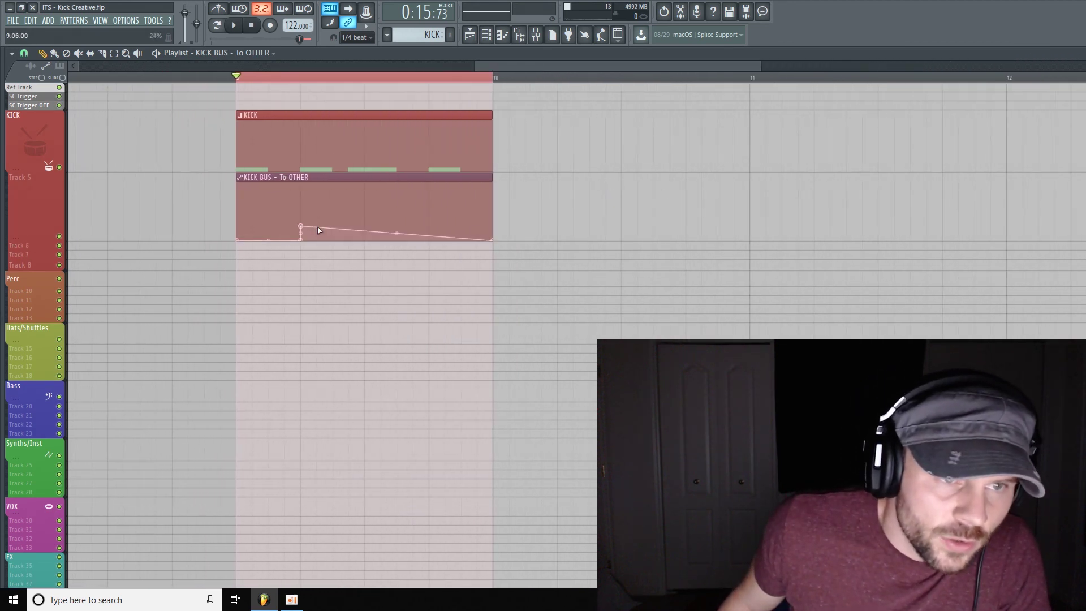
left_click_drag(305, 228, 342, 260)
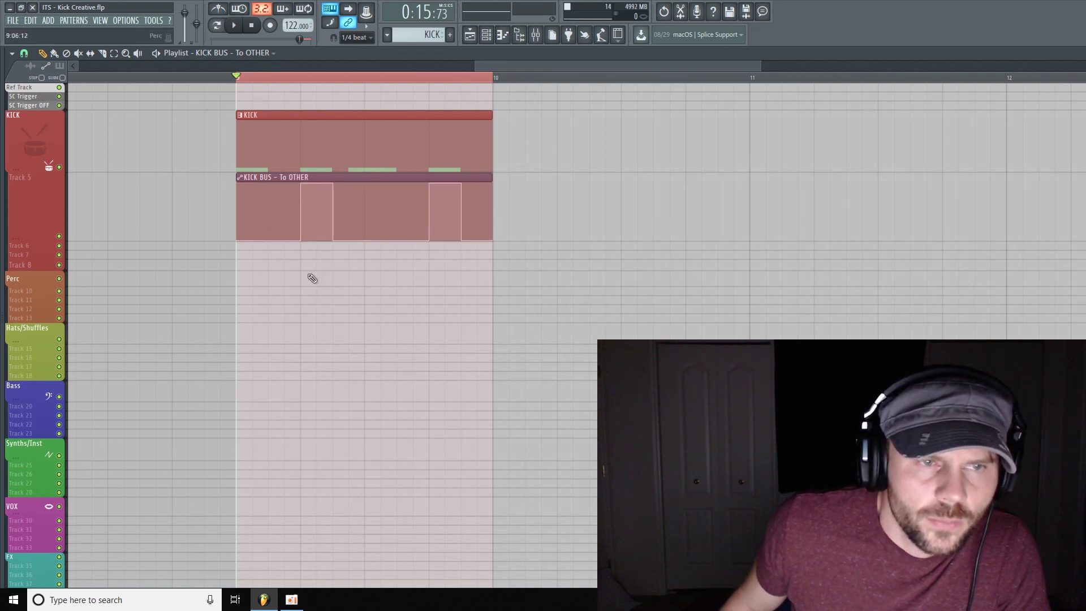
left_click_drag(48, 239, 74, 225)
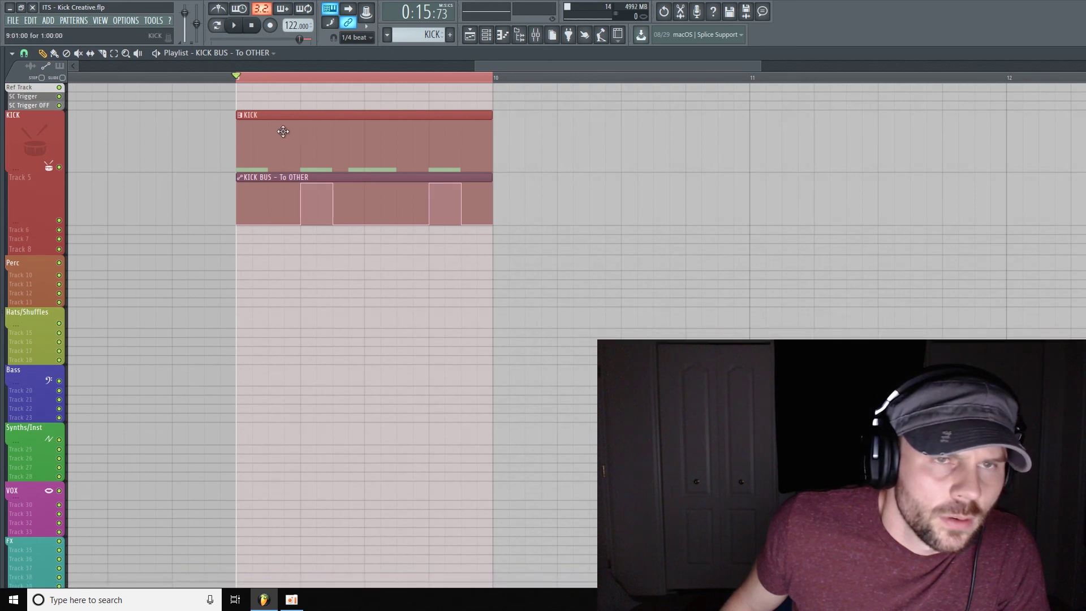
- Play the loop with the mixer open and lower OTHER track 88's volume to -12.2 dB
left_click(510, 35)
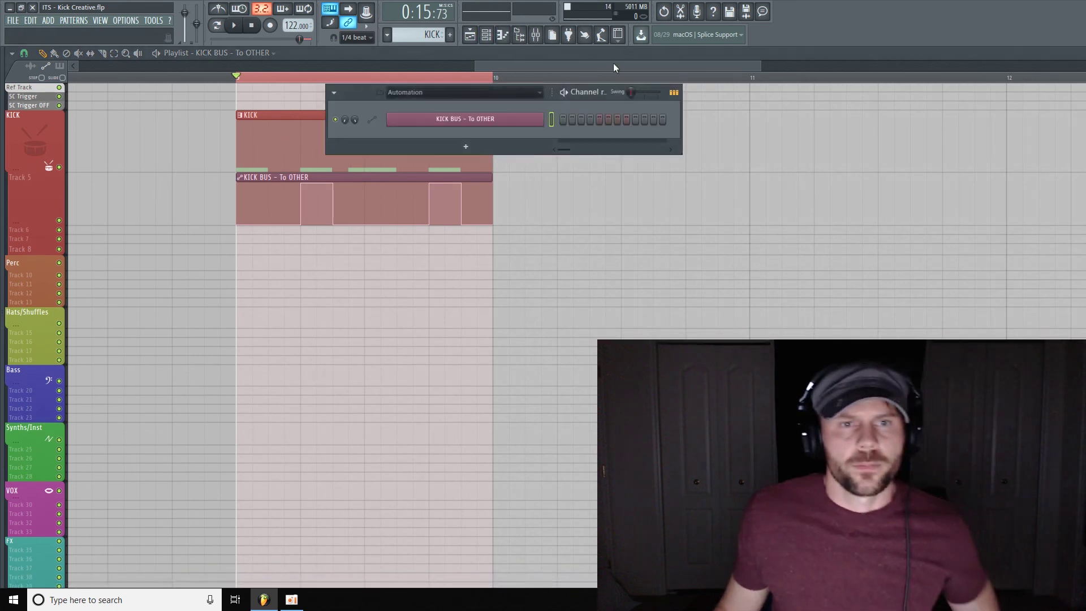
left_click(536, 35)
key("space")
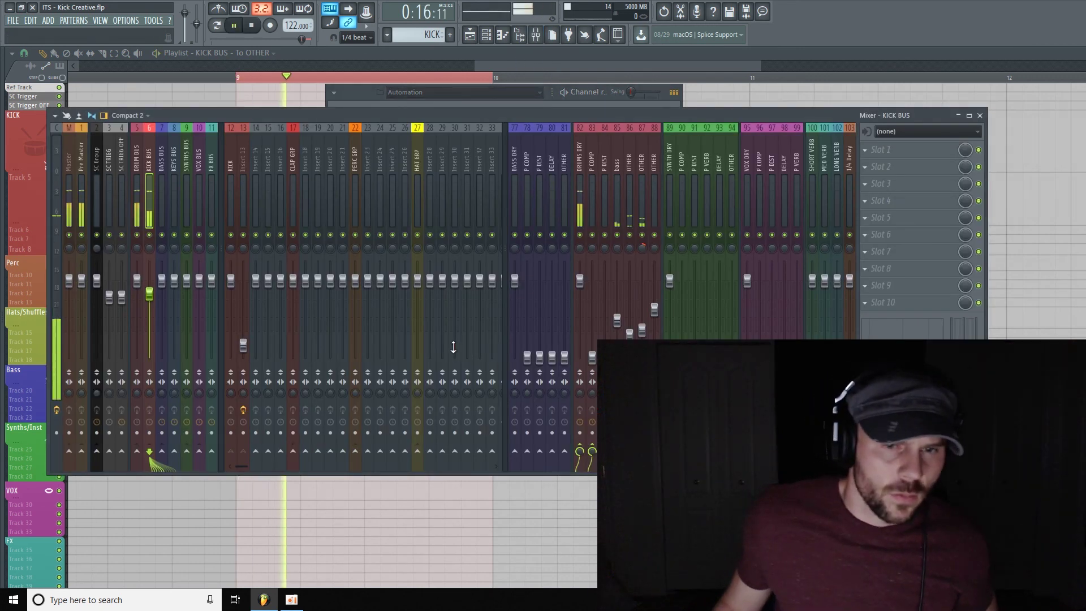
left_click(656, 311)
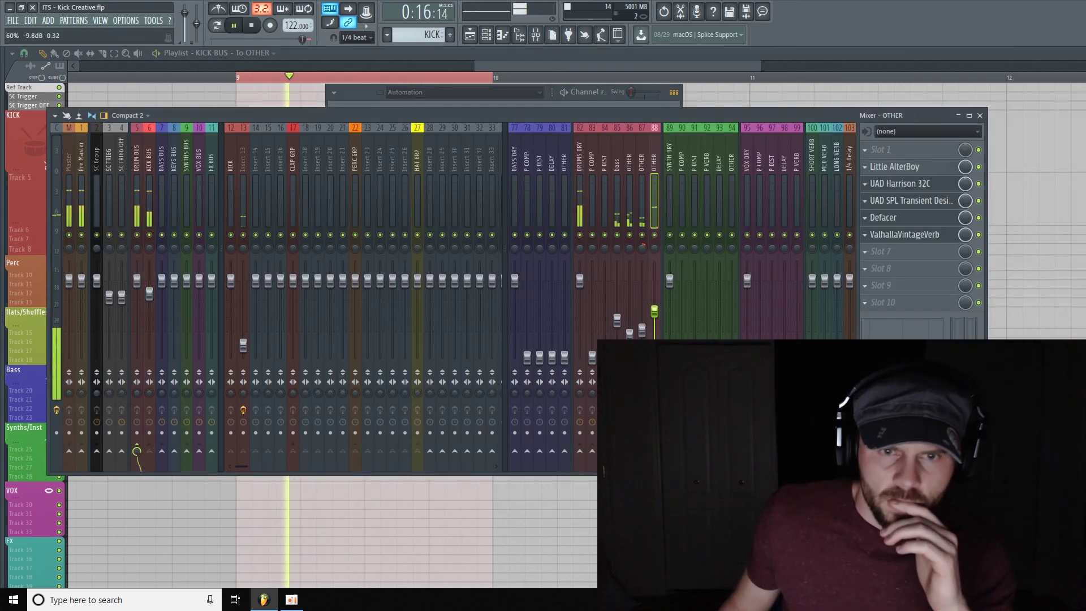
left_click_drag(656, 311, 656, 316)
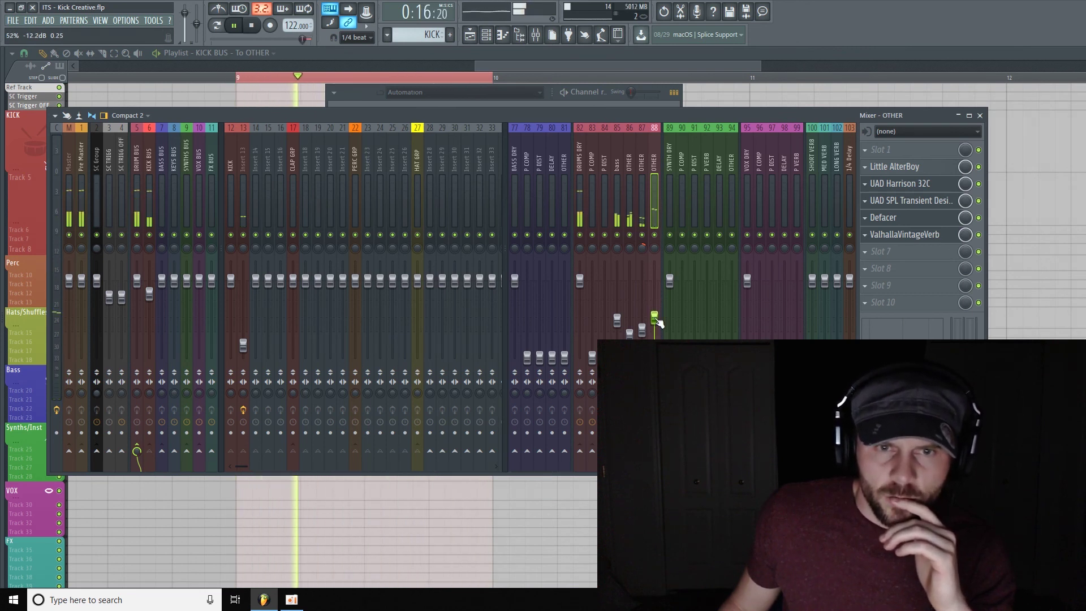
- Mute DRUMS DRY, the bass track 85 and OTHER tracks 86 and 87 to hear OTHER track 88 in isolation
left_click(642, 234)
left_click(629, 235)
left_click(617, 235)
left_click(605, 235)
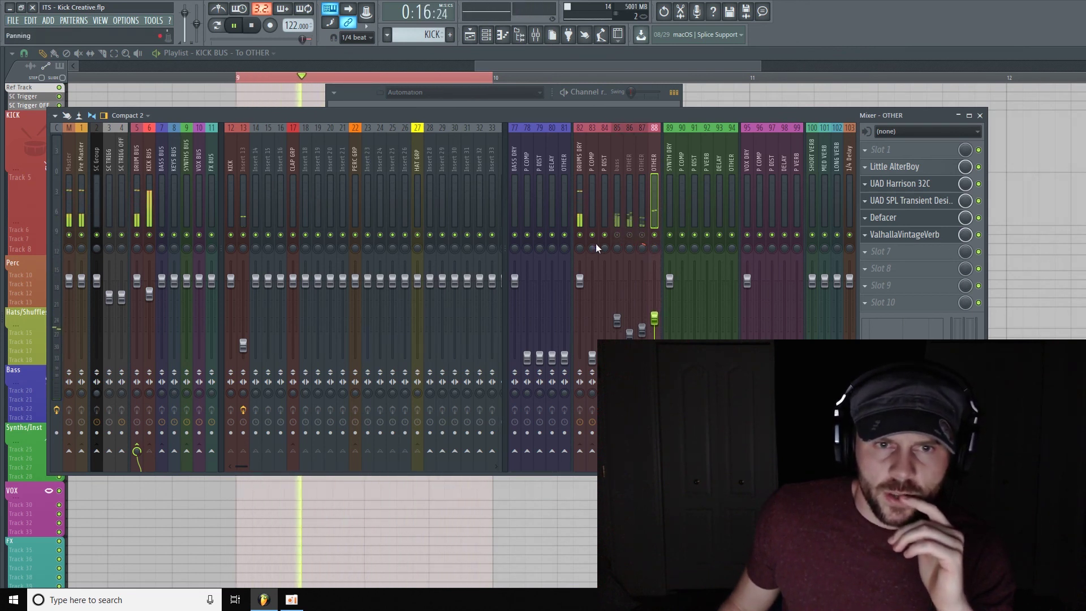
left_click(581, 235)
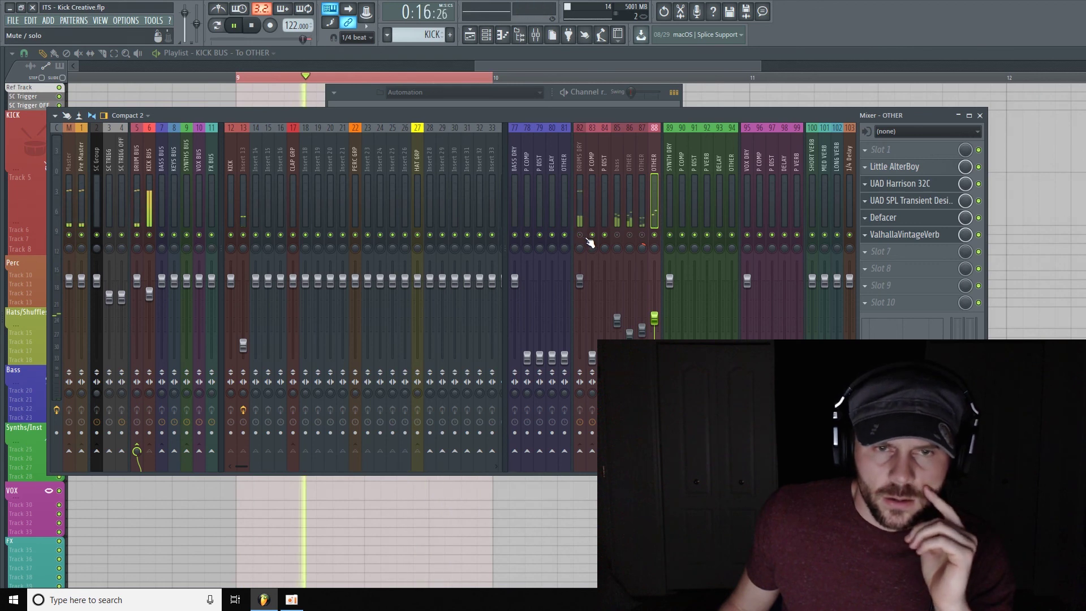
- Adjust the attack of the SPL Transient Designer on OTHER track 88 and reduce its sustain to -12.00 dB
left_click(938, 202)
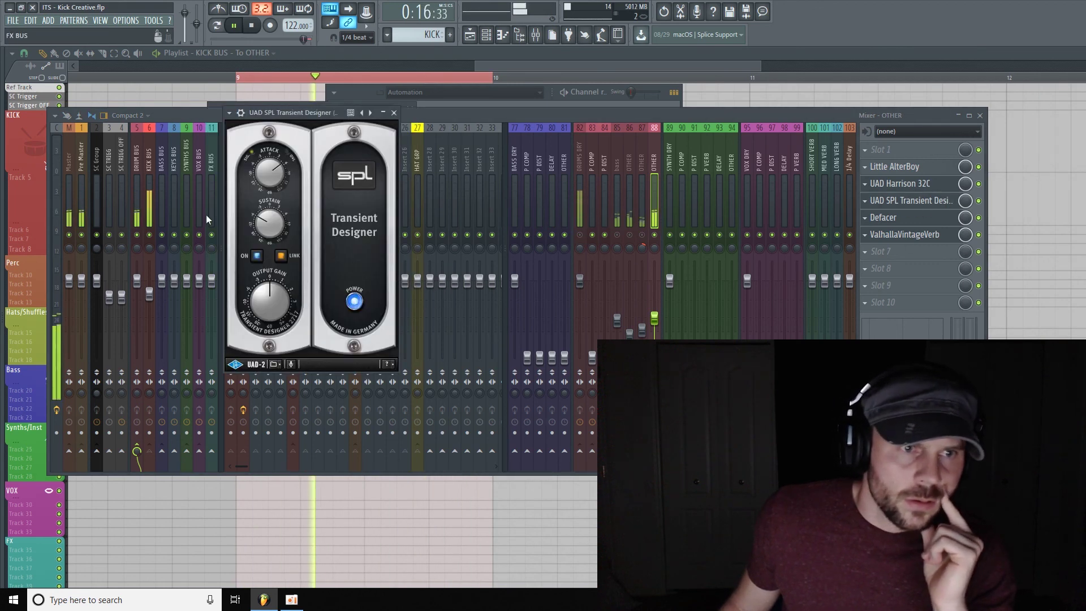
scroll(257, 235, "down", 3)
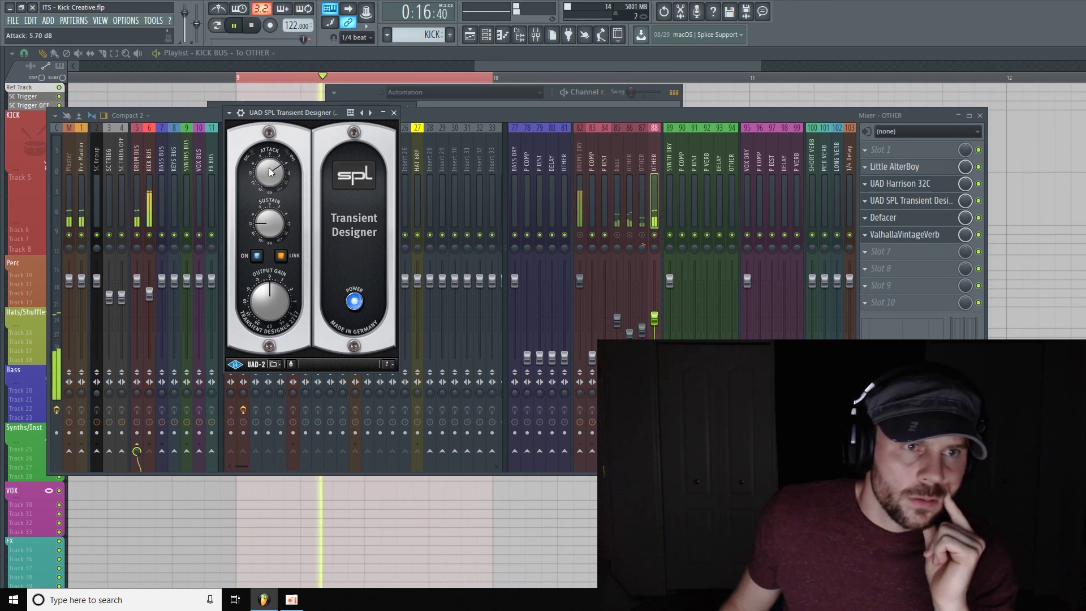
scroll(262, 221, "up", 3)
scroll(261, 221, "down", 1)
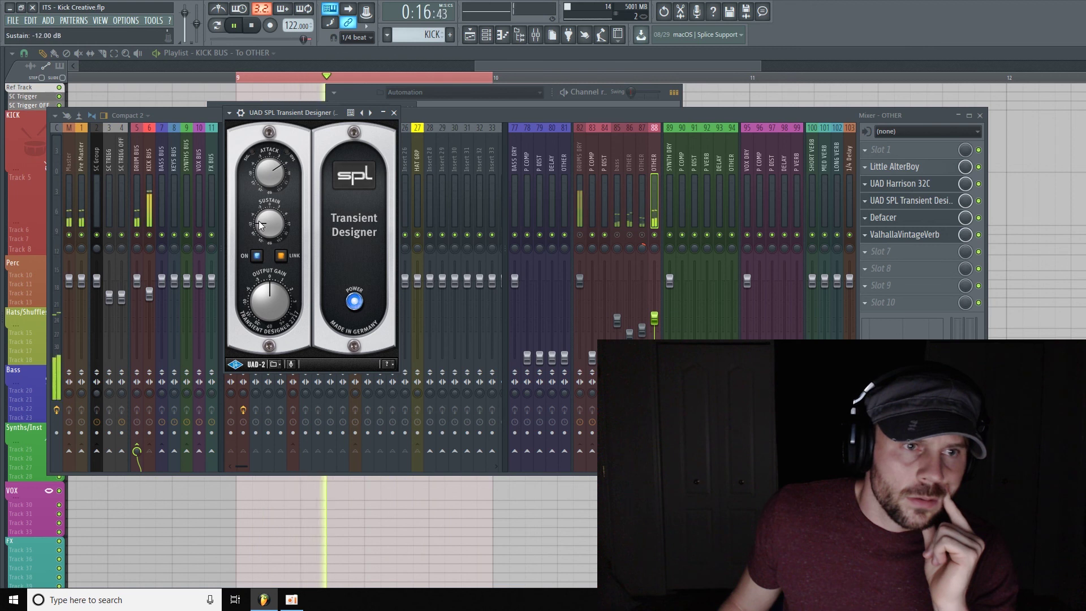
- Set Little AlterBoy's pitch to 4.0 semitones and raise the plate reverb's mix to 22.8% on OTHER track 88
left_click(941, 167)
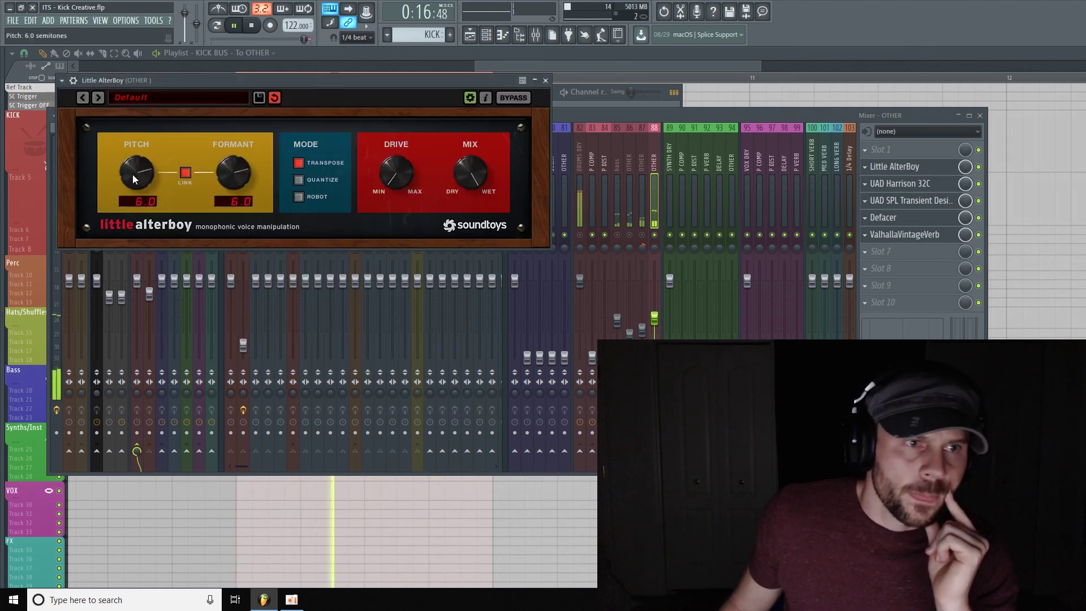
left_click_drag(133, 174, 133, 188)
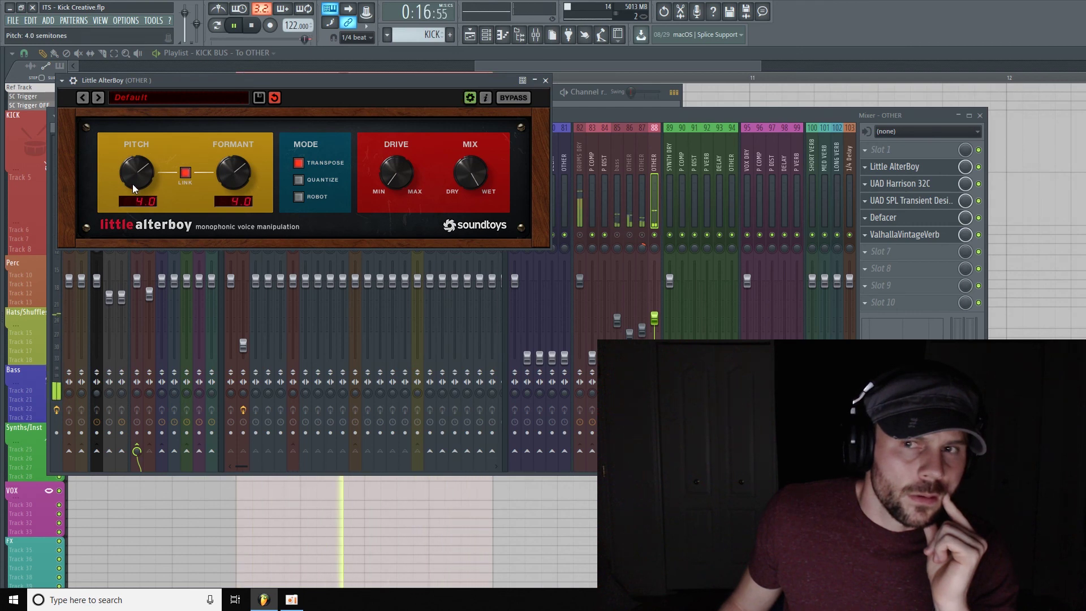
left_click(905, 234)
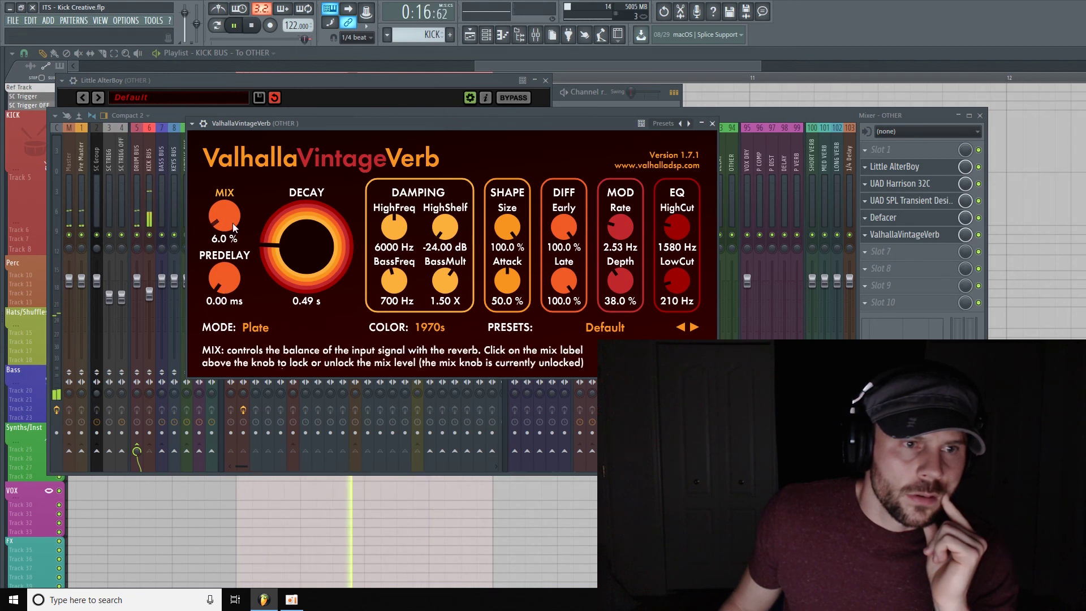
mouse_move(222, 217)
left_mouse_down()
mouse_move(223, 177)
mouse_move(212, 200)
left_mouse_up()
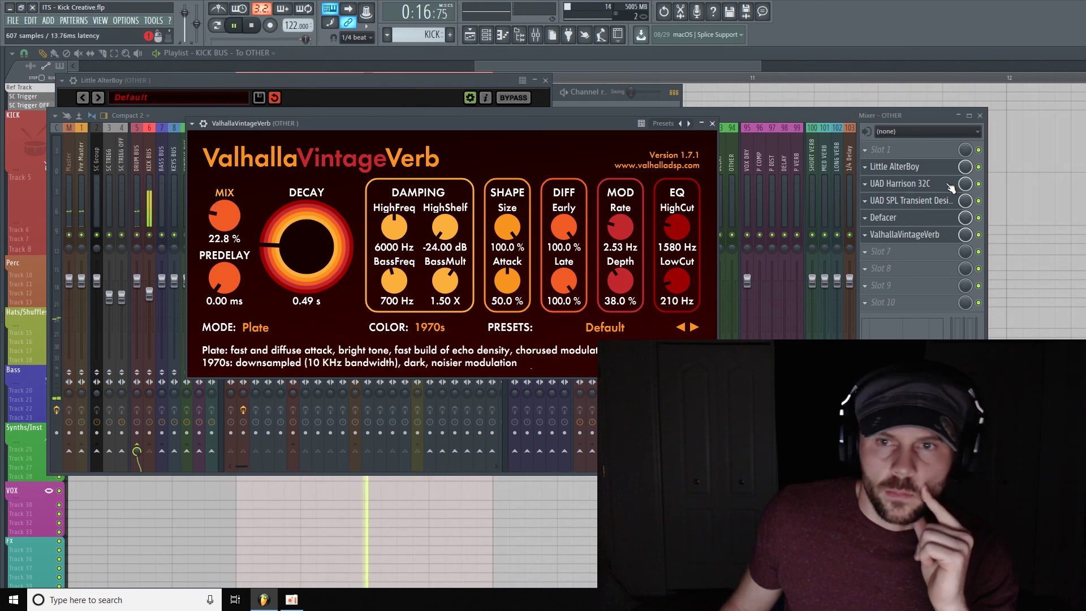
- Review the Harrison 32C and Defacer settings on OTHER track 88, and unmute DRUMS DRY and tracks 85 to 87
left_click(956, 200)
left_click(949, 185)
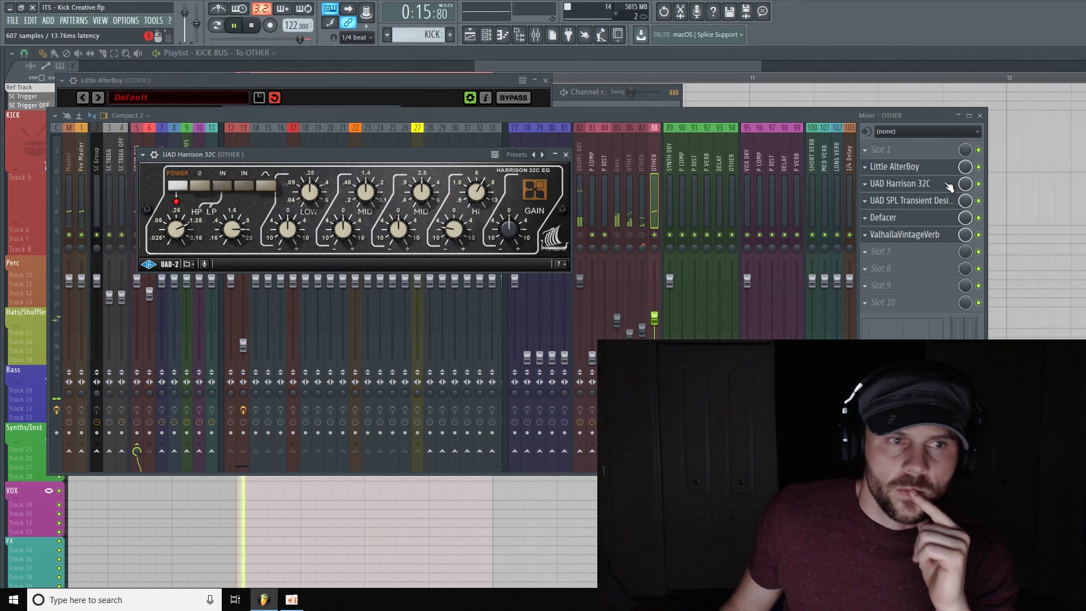
left_click(941, 213)
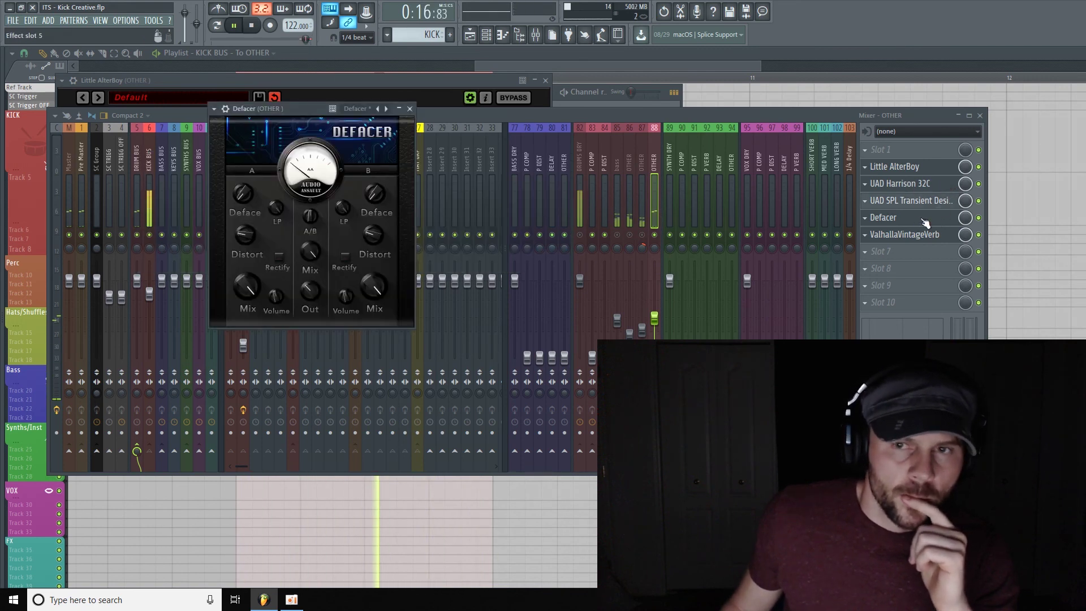
left_click(645, 241)
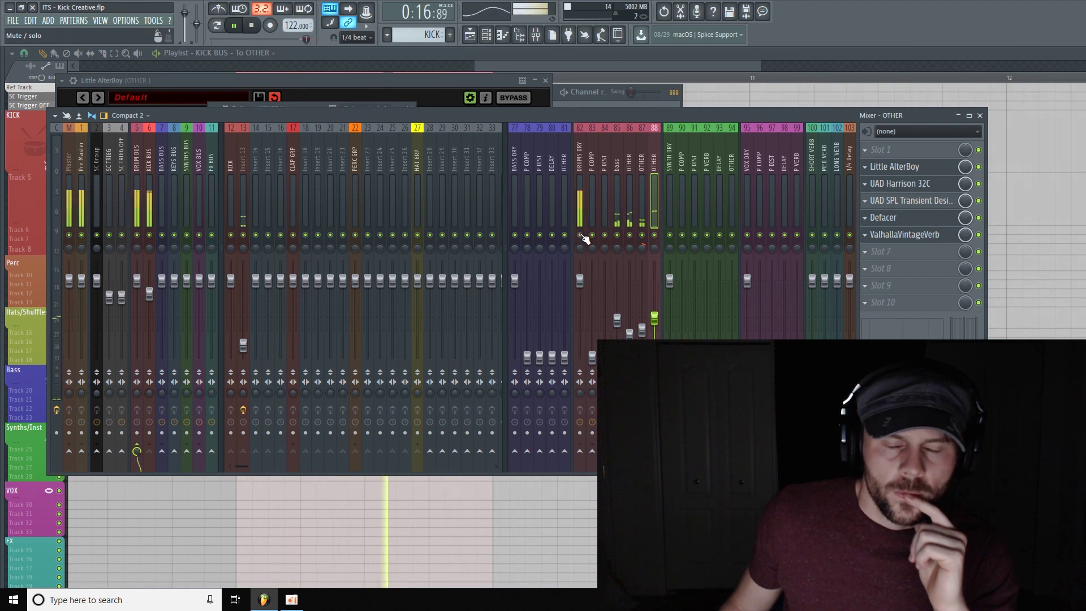
- Lower the KICK BUS volume to about -4.4 dB and raise OTHER track 88 to about -9.5 dB
left_click(150, 296)
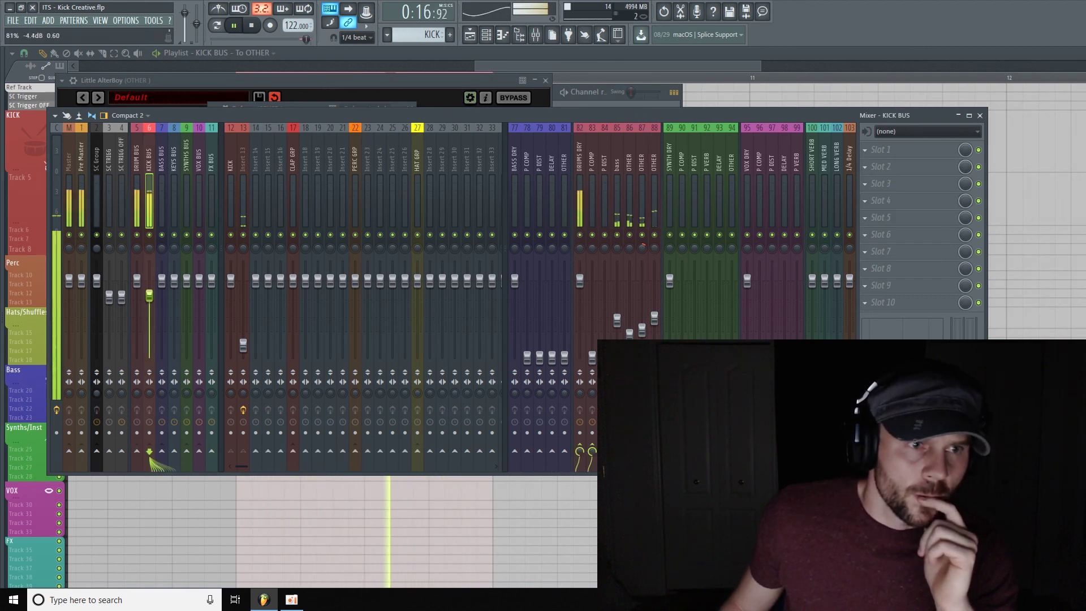
left_click_drag(152, 301, 150, 296)
left_click_drag(654, 315, 654, 311)
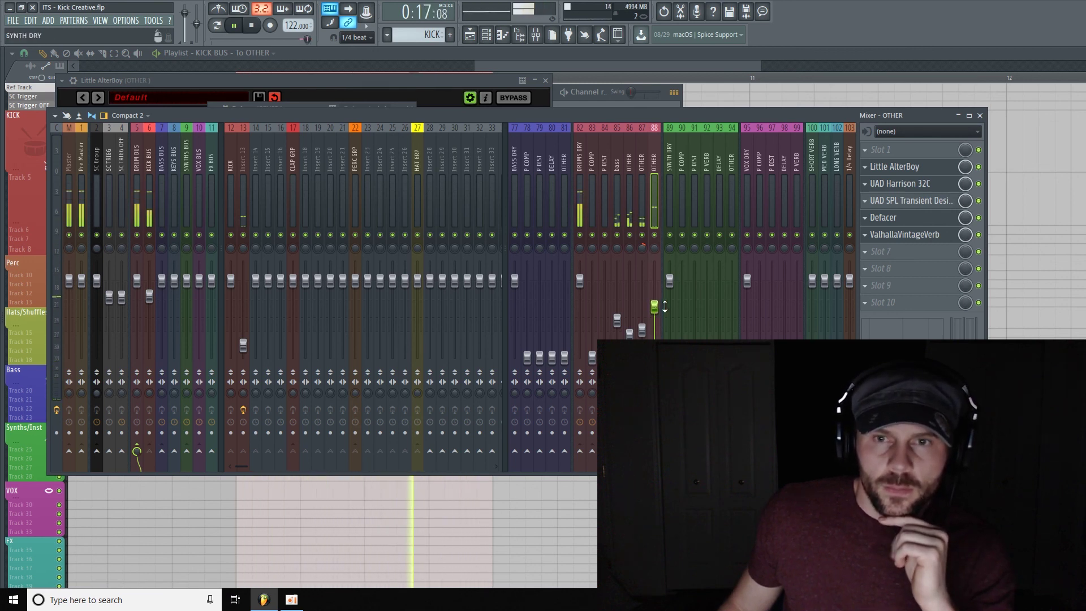
left_click_drag(658, 313, 658, 318)
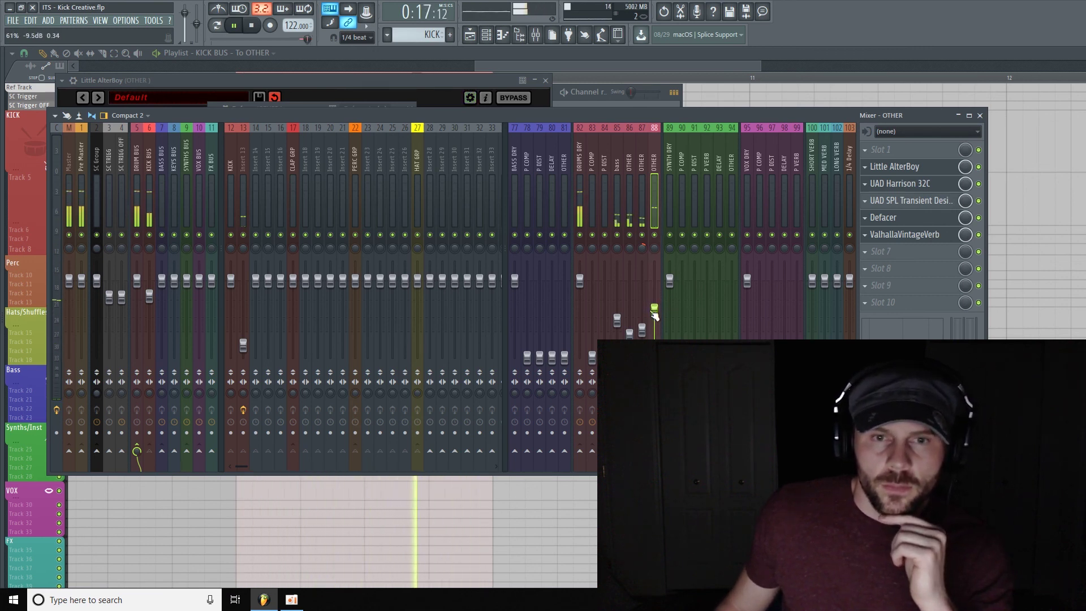
- Try other pitches in Little AlterBoy, settle on 4.0 semitones, and set the Transient Designer's sustain to -12.60 dB
left_click(905, 183)
left_click(904, 166)
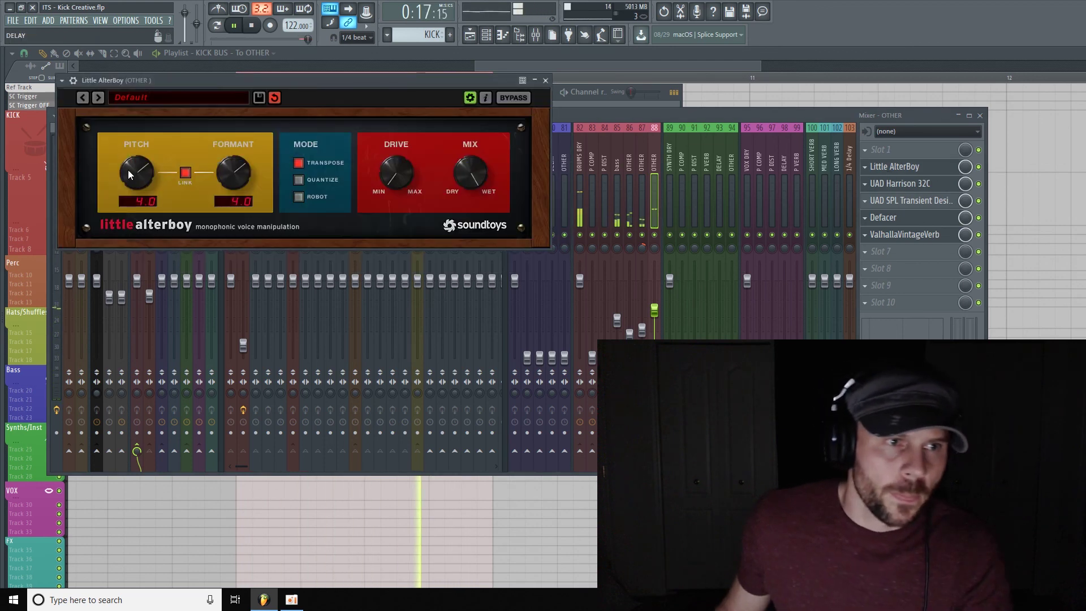
left_click_drag(127, 170, 125, 192)
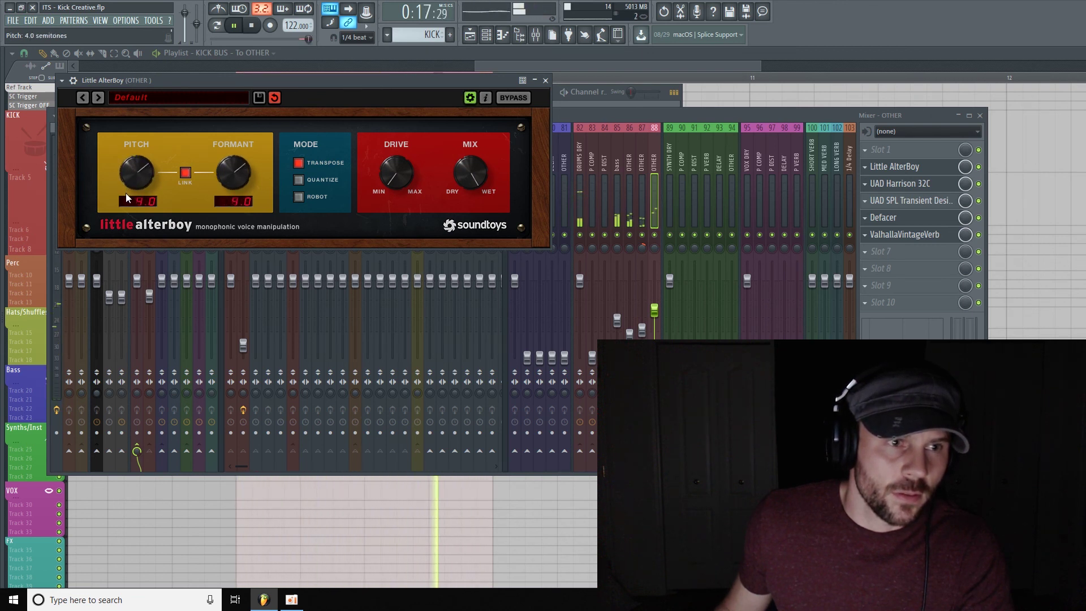
left_click(942, 201)
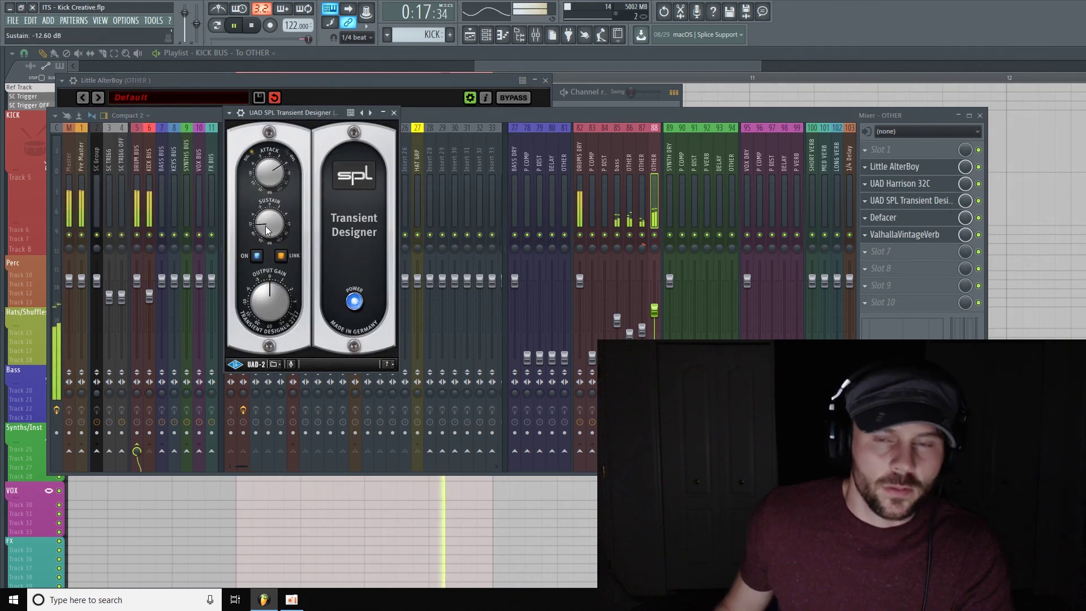
- Fine-tune OTHER track 88's volume during playback down to about -12.0 dB and stop the loop
left_click(654, 310)
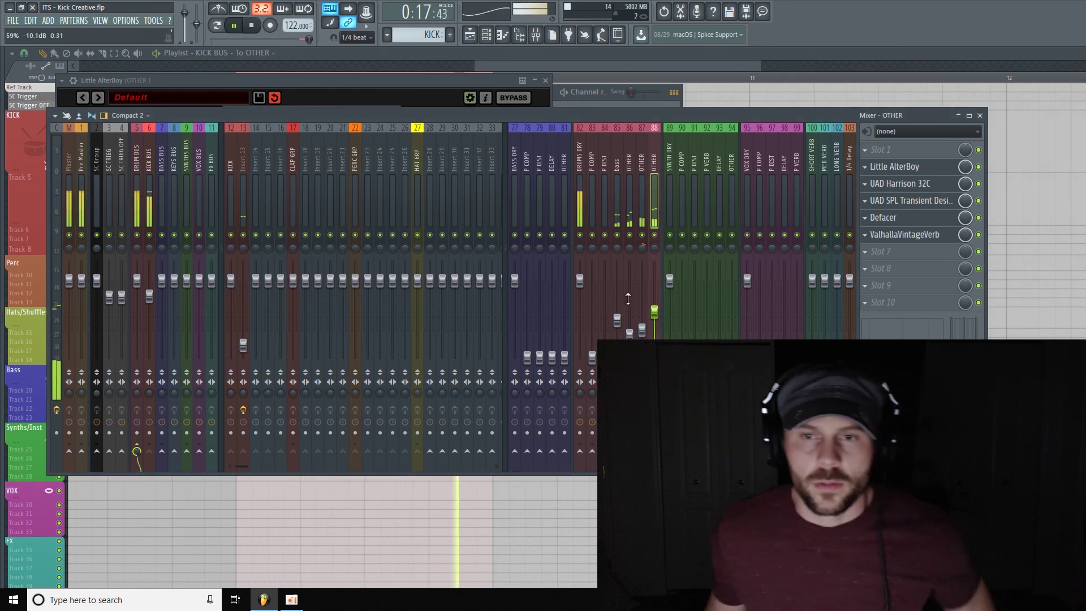
scroll(654, 312, "up", 1)
scroll(655, 311, "down", 4)
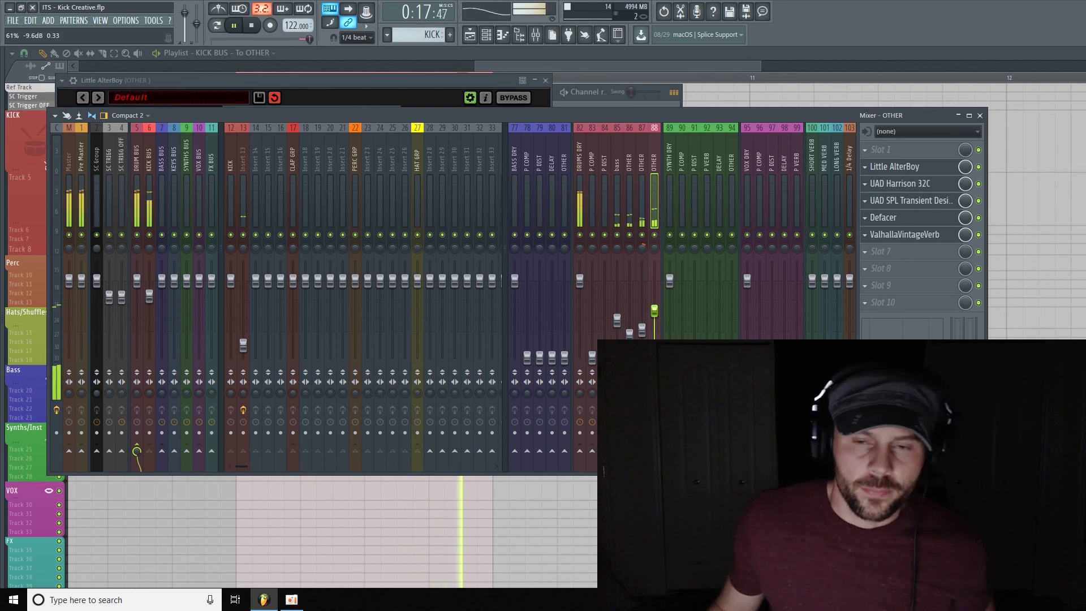
scroll(655, 314, "down", 3)
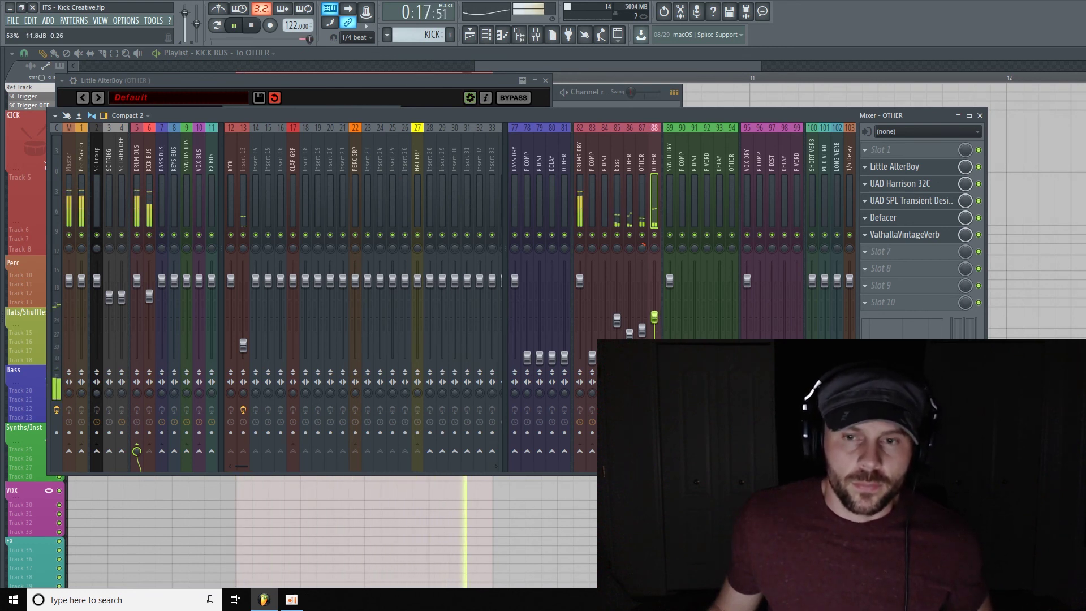
scroll(654, 316, "down", 1)
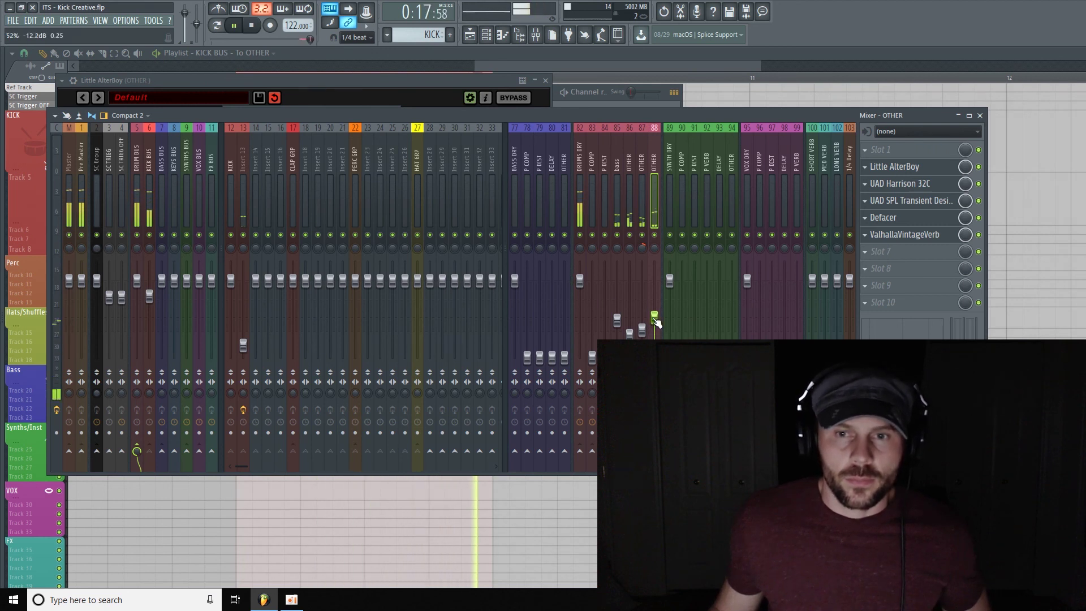
key("space")
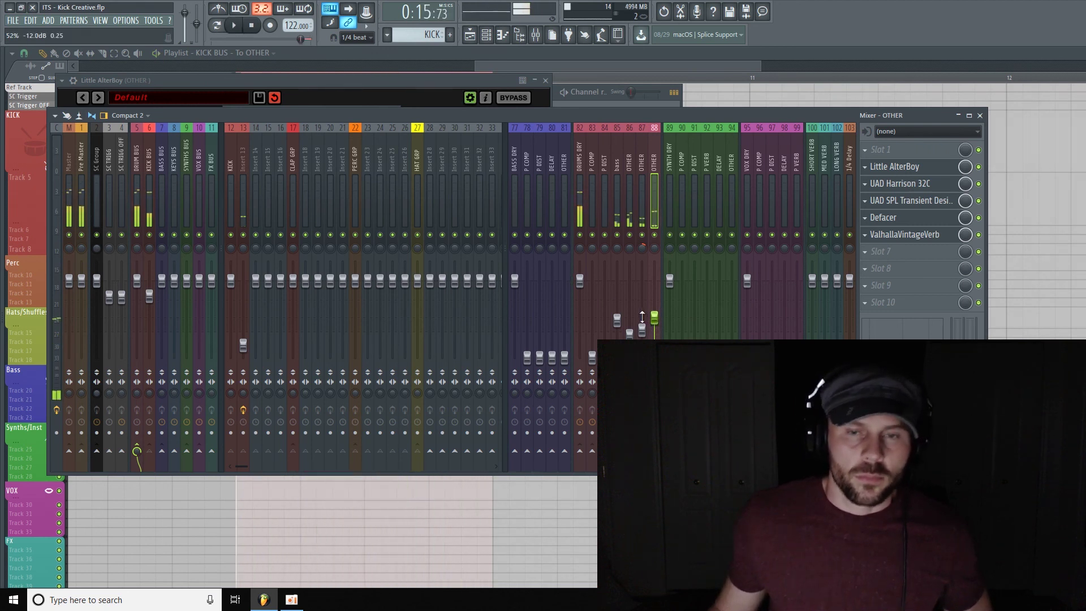